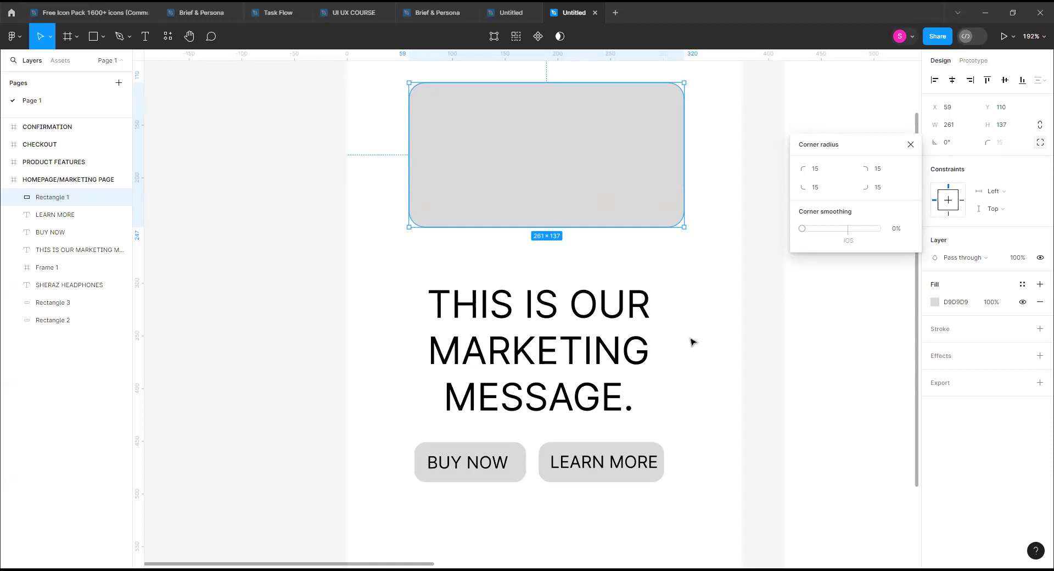
pyautogui.click(691, 378)
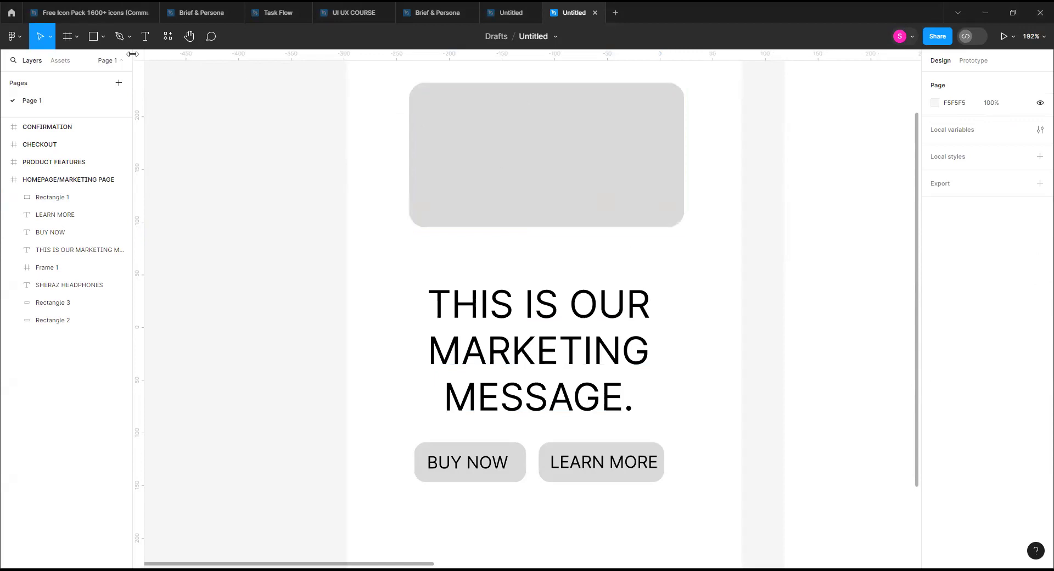
pyautogui.click(104, 39)
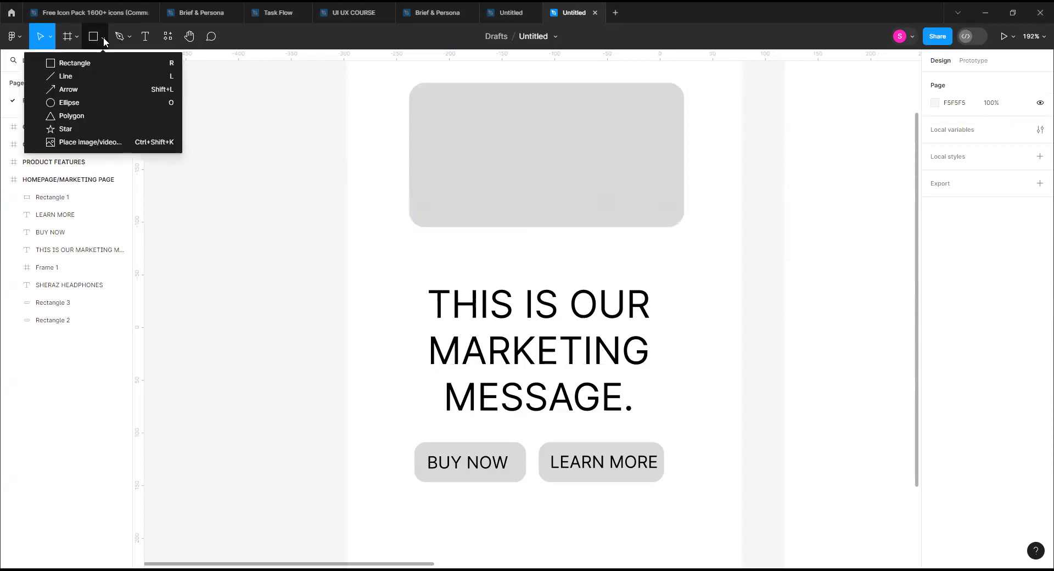
pyautogui.click(72, 104)
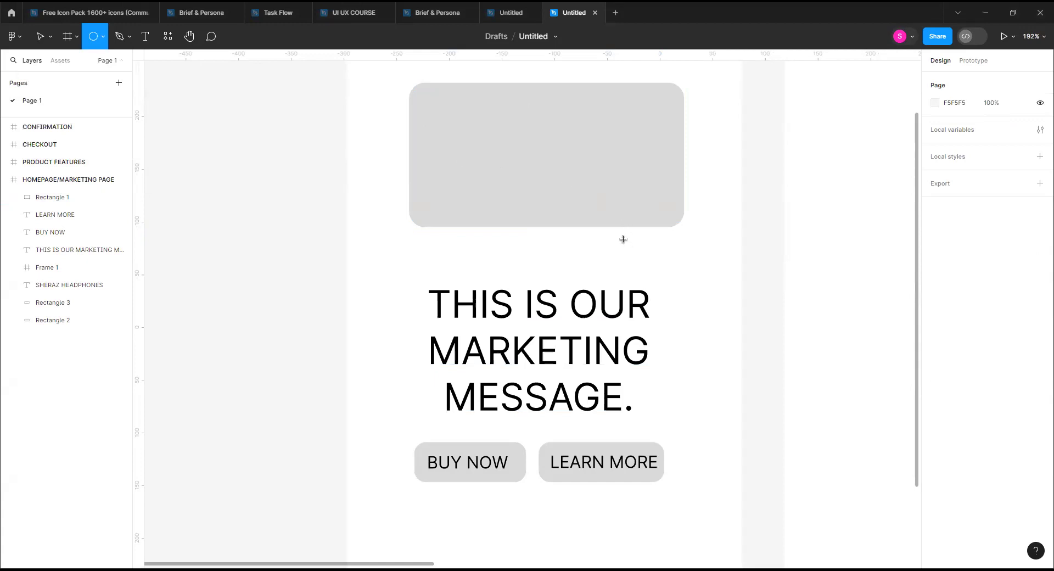
pyautogui.moveTo(624, 239)
pyautogui.mouseDown()
pyautogui.moveTo(691, 290)
pyautogui.moveTo(699, 269)
pyautogui.moveTo(713, 275)
pyautogui.moveTo(713, 245)
pyautogui.moveTo(701, 299)
pyautogui.moveTo(663, 280)
pyautogui.moveTo(701, 268)
pyautogui.moveTo(698, 293)
pyautogui.moveTo(696, 275)
pyautogui.moveTo(656, 256)
pyautogui.moveTo(705, 281)
pyautogui.moveTo(662, 244)
pyautogui.moveTo(655, 263)
pyautogui.moveTo(652, 247)
pyautogui.moveTo(683, 264)
pyautogui.moveTo(701, 297)
pyautogui.moveTo(650, 262)
pyautogui.mouseUp()
pyautogui.press('shift')
pyautogui.click(716, 300)
pyautogui.click(636, 252)
pyautogui.press('Delete')
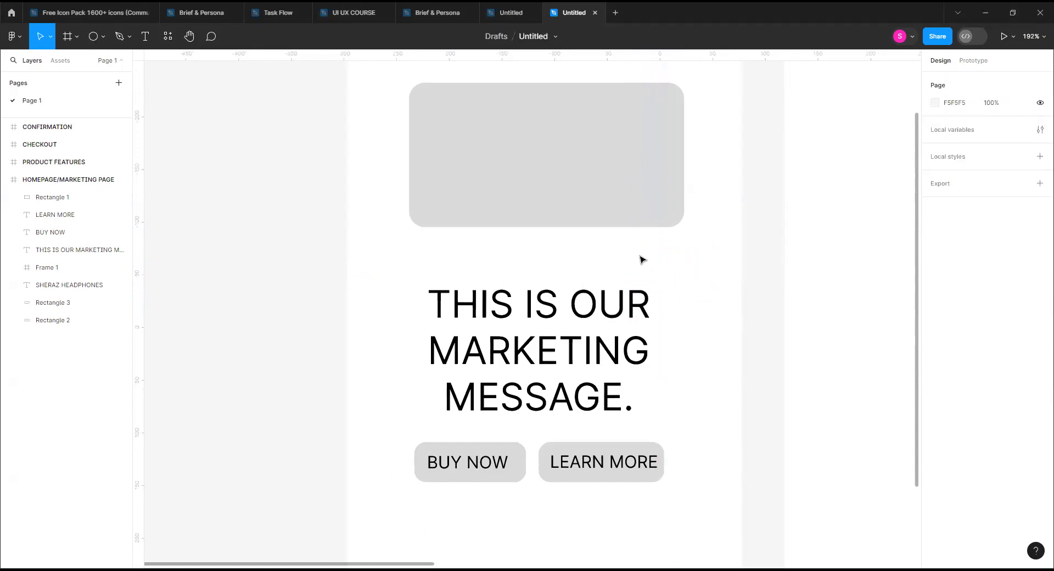
# Draw a circle of about 26 × 26 just below the grey rectangle's lower-right part, above the marketing message.
pyautogui.click(103, 38)
pyautogui.click(98, 103)
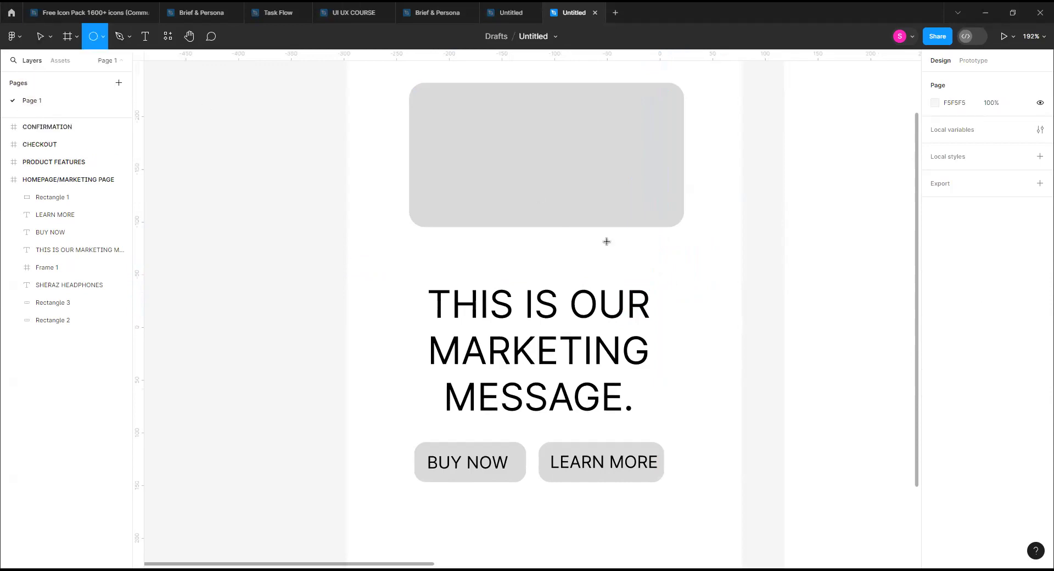
pyautogui.moveTo(624, 242); pyautogui.dragTo(652, 254)
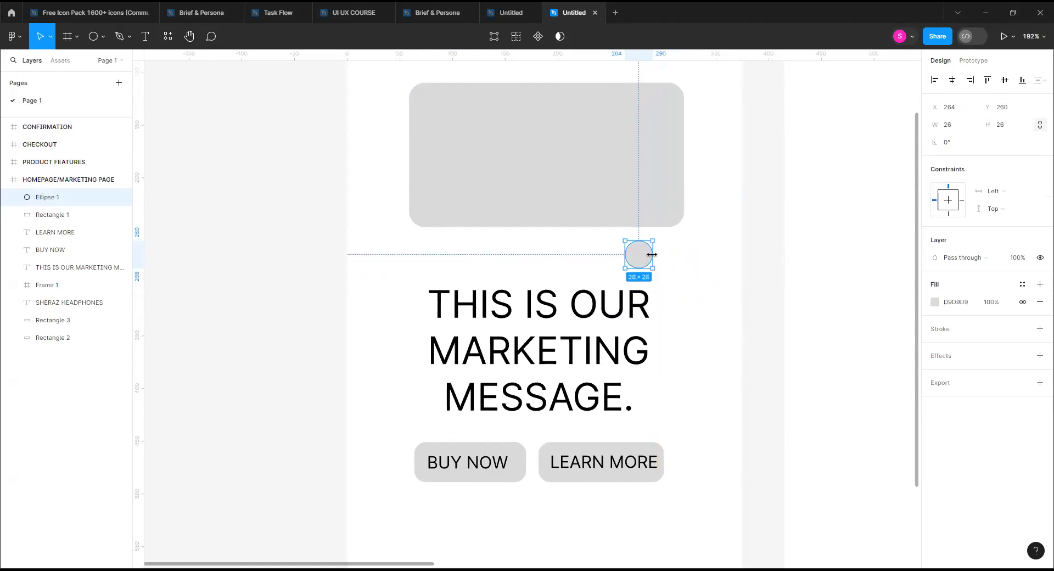
pyautogui.click(689, 275)
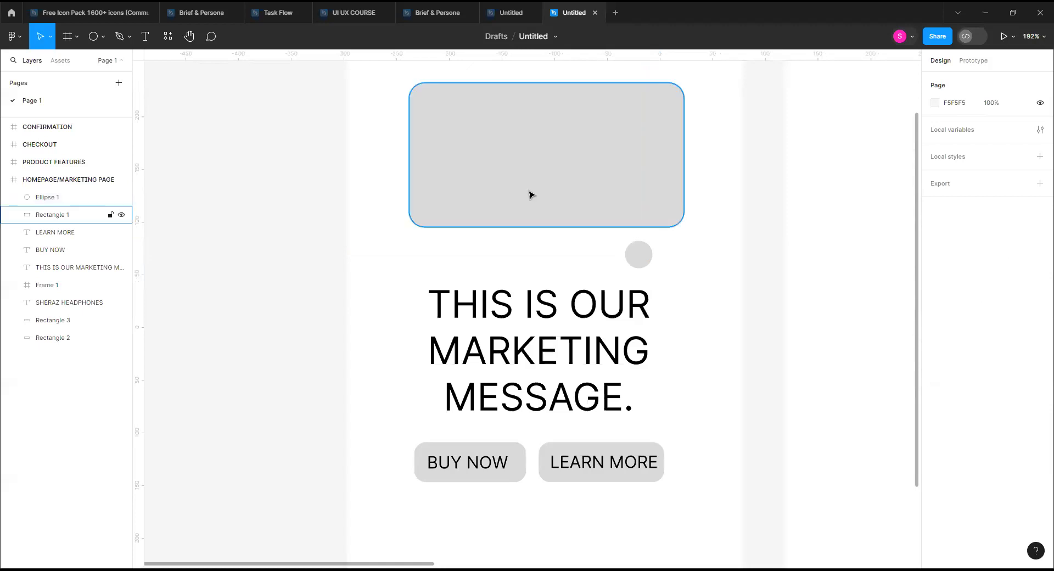
# Add a "+" text label and centre it inside the small circle below the grey rectangle.
pyautogui.click(145, 38)
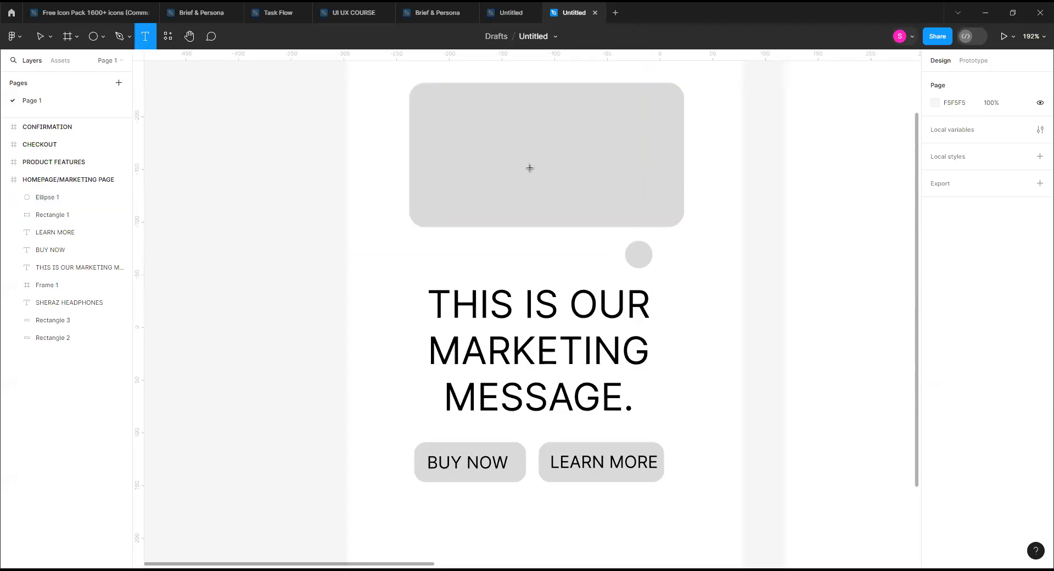
pyautogui.click(680, 252)
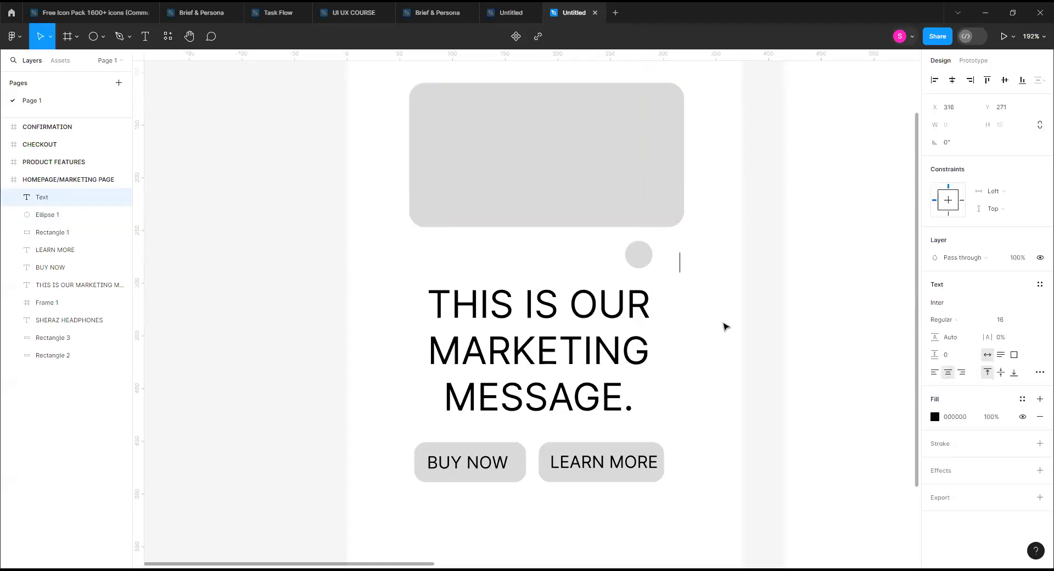
pyautogui.write('+')
pyautogui.press('Escape')
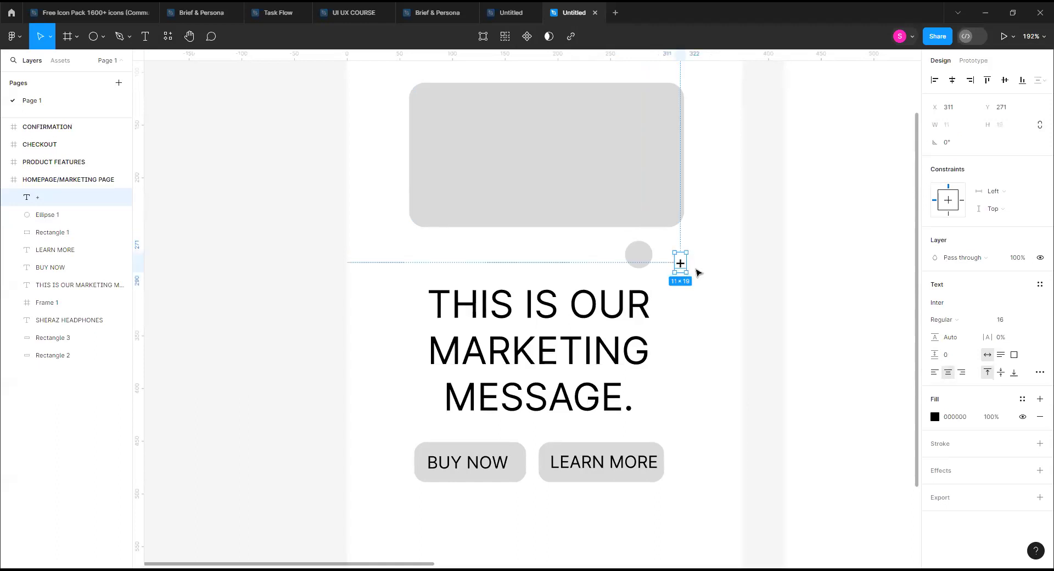
pyautogui.moveTo(681, 263); pyautogui.dragTo(640, 255)
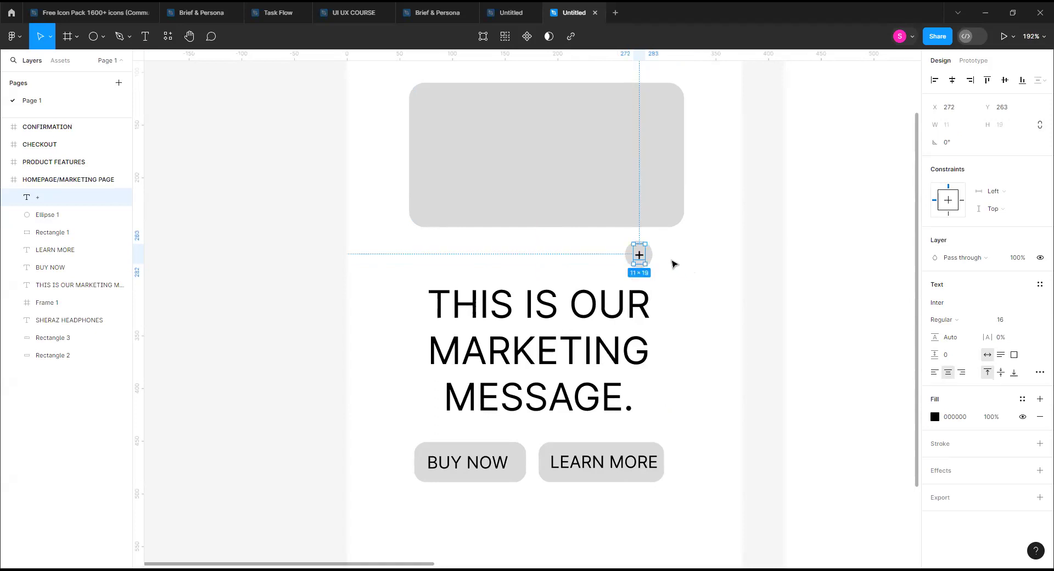
pyautogui.click(681, 267)
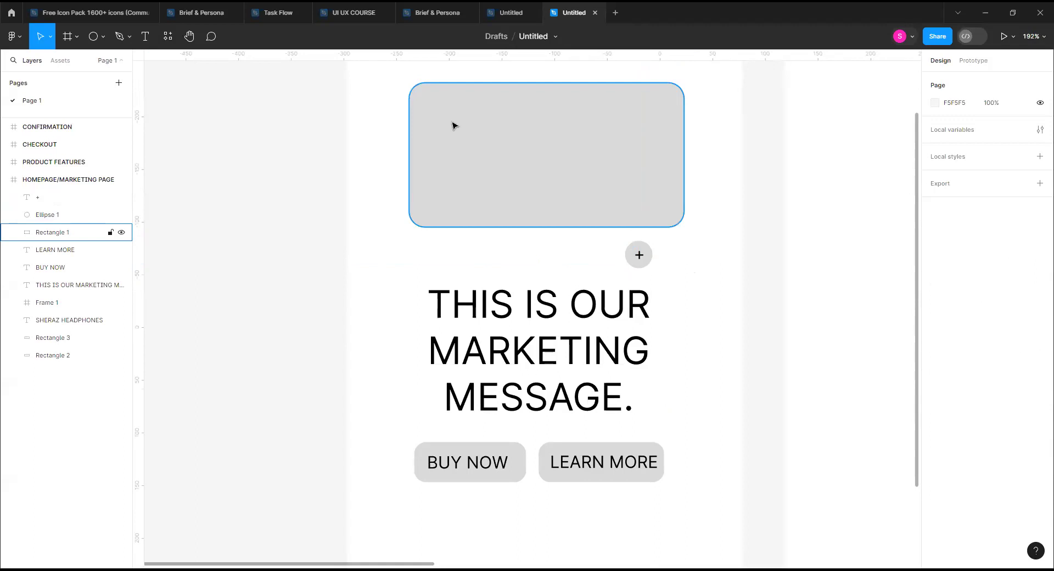
# Add the text "PRODUCT SHOT" and centre it horizontally in the lower part of the large grey rectangle.
pyautogui.click(145, 36)
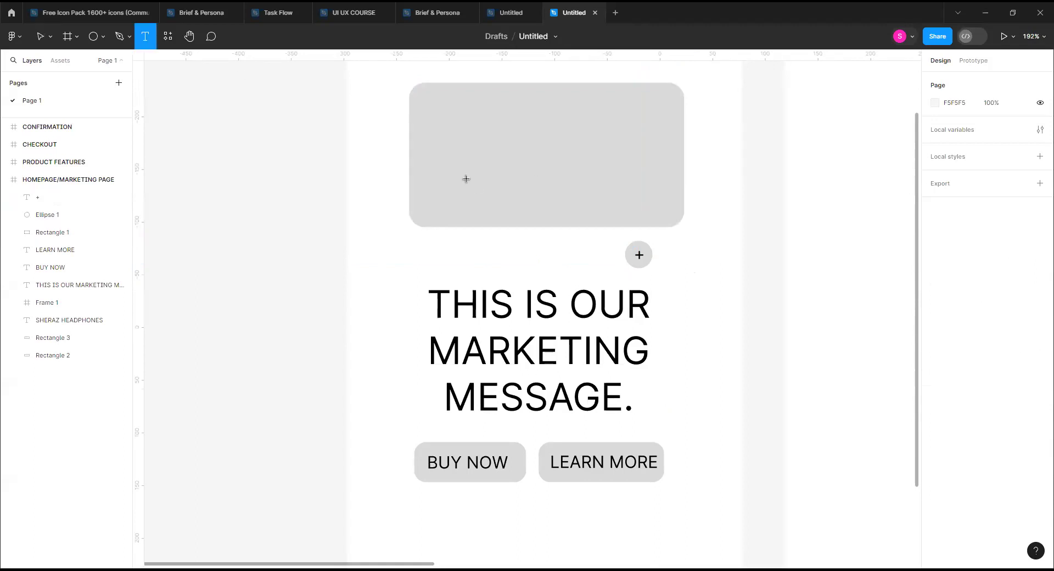
pyautogui.click(566, 208)
pyautogui.write('PROT')
pyautogui.press('BackSpace')
pyautogui.write('DUCT ')
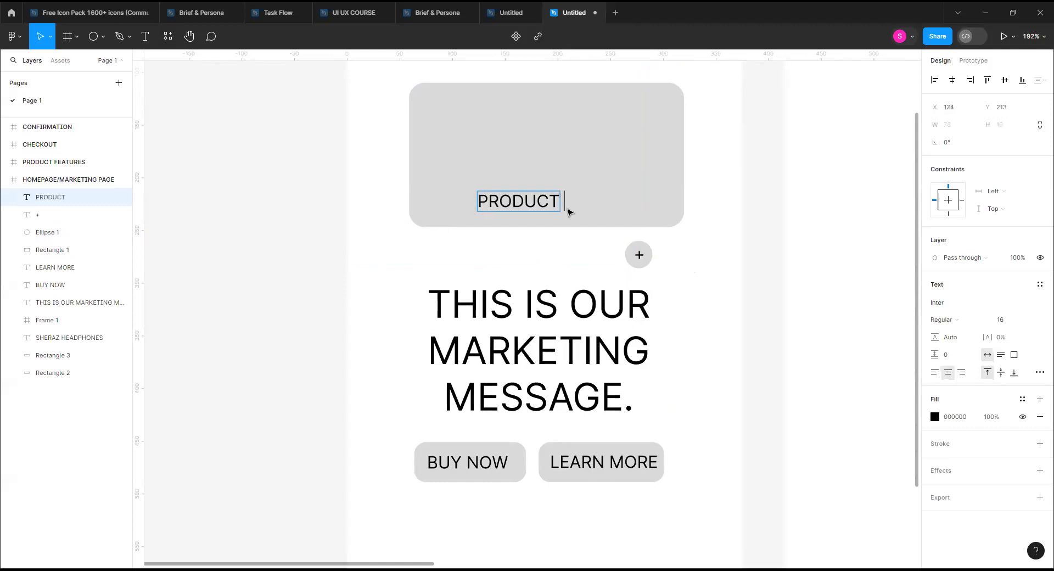
pyautogui.write('SHOT')
pyautogui.press('Escape')
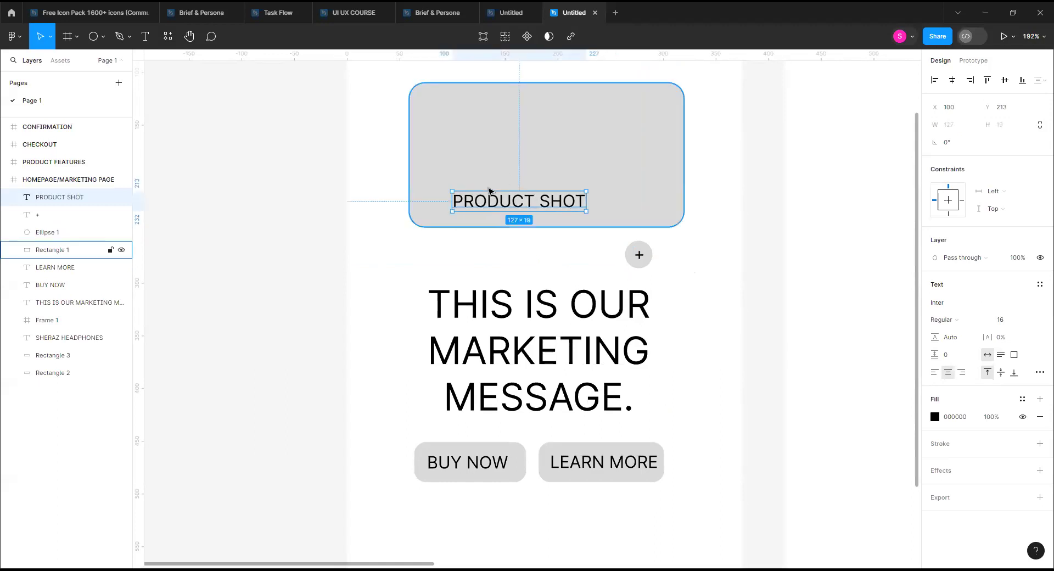
pyautogui.moveTo(490, 204); pyautogui.dragTo(522, 208)
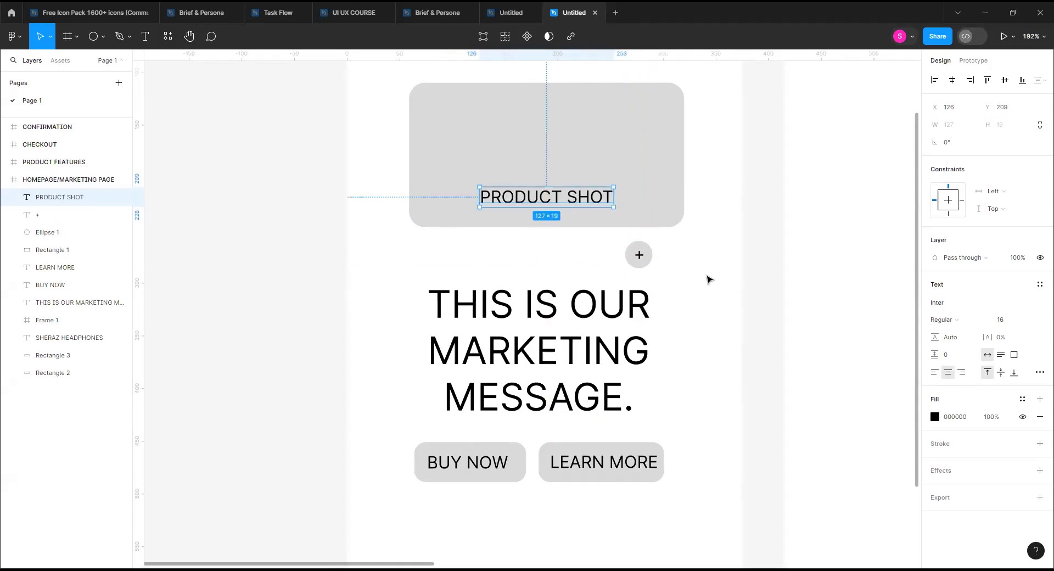
pyautogui.click(709, 280)
# Change the fill of the rectangle behind "PRODUCT SHOT" to the light blue A5E5F3.
pyautogui.scroll(2, 708, 280)
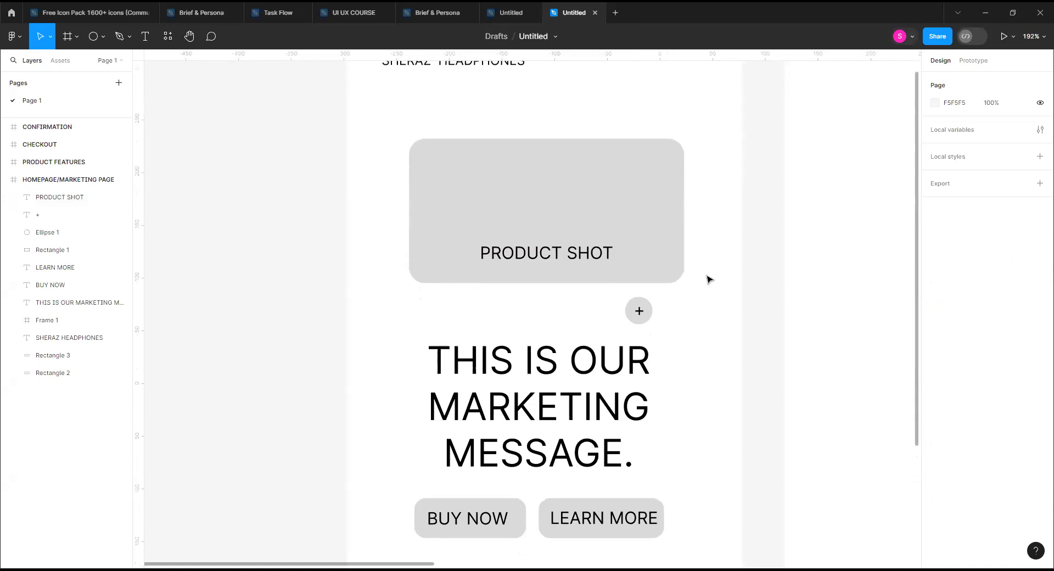
pyautogui.scroll(-5, 709, 280)
pyautogui.hscroll(2, 708, 280)
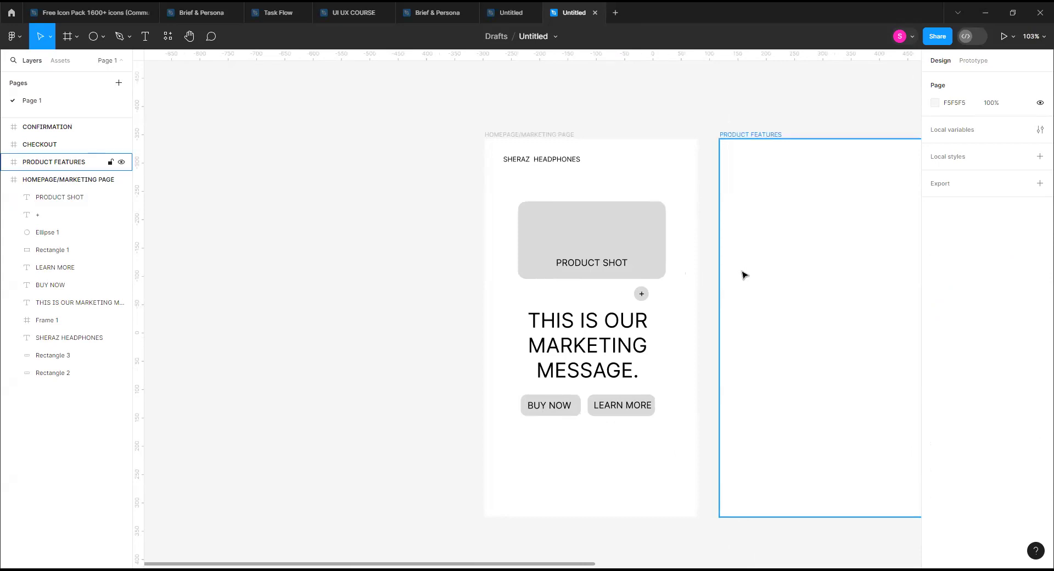
pyautogui.click(644, 234)
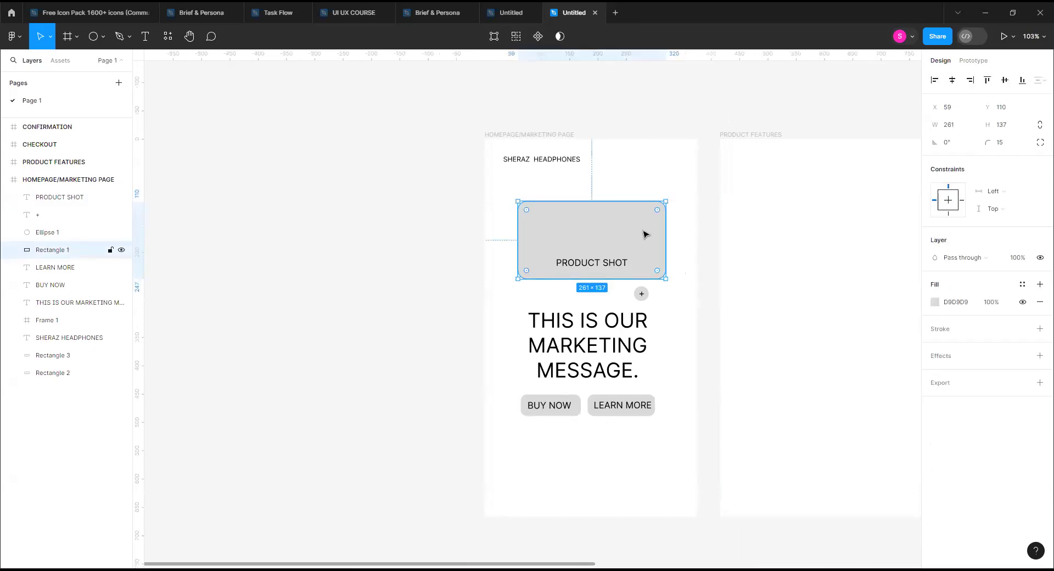
pyautogui.click(935, 303)
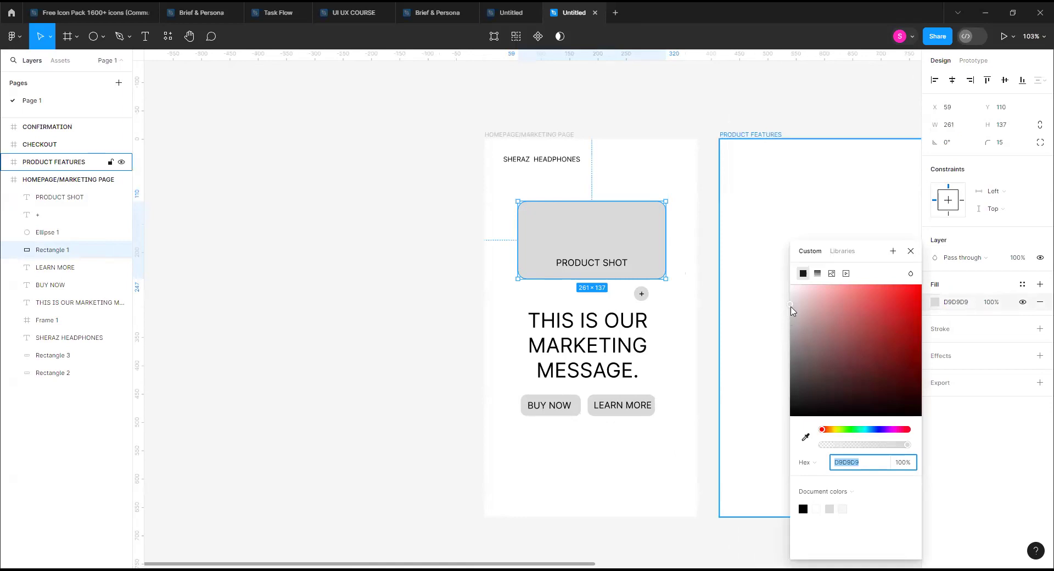
pyautogui.moveTo(867, 321); pyautogui.dragTo(854, 291)
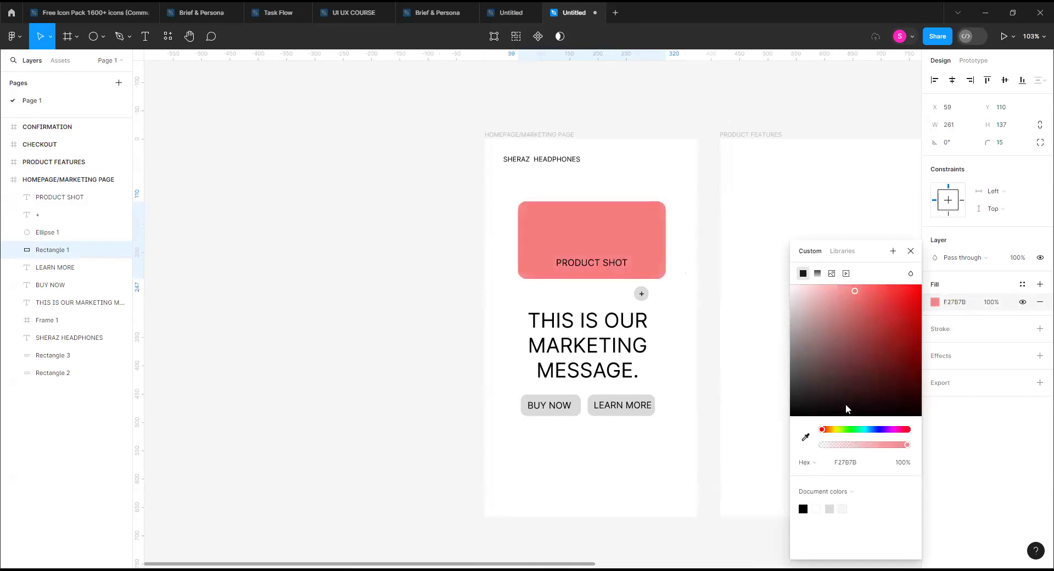
pyautogui.moveTo(820, 428); pyautogui.dragTo(867, 431)
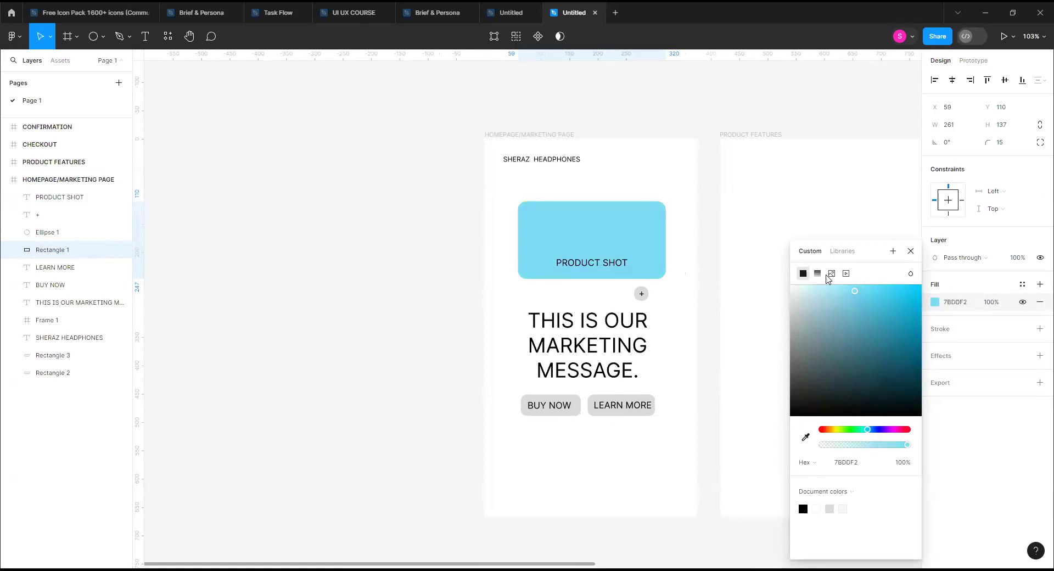
pyautogui.moveTo(857, 294); pyautogui.dragTo(834, 299)
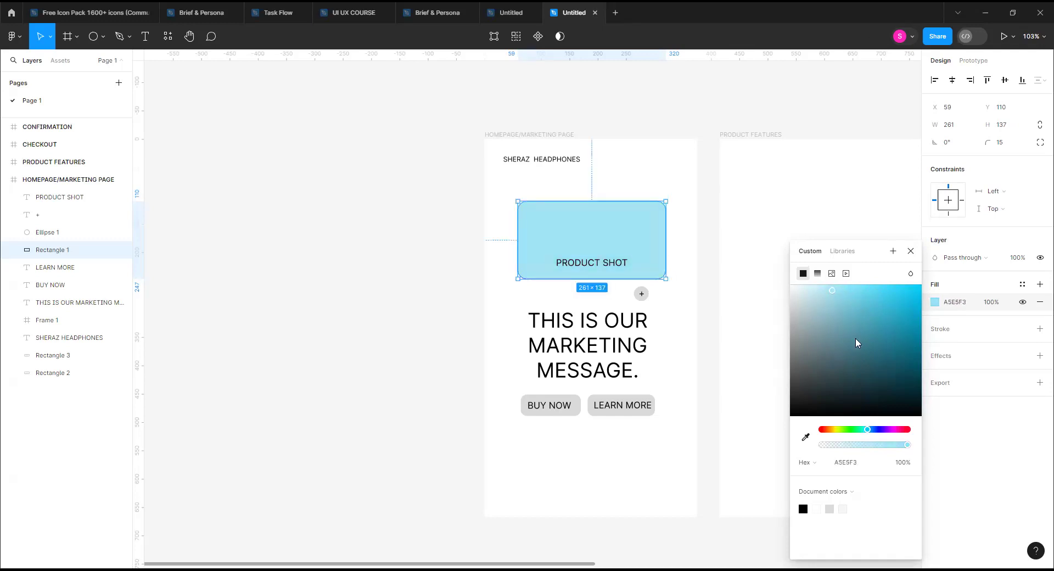
pyautogui.click(646, 418)
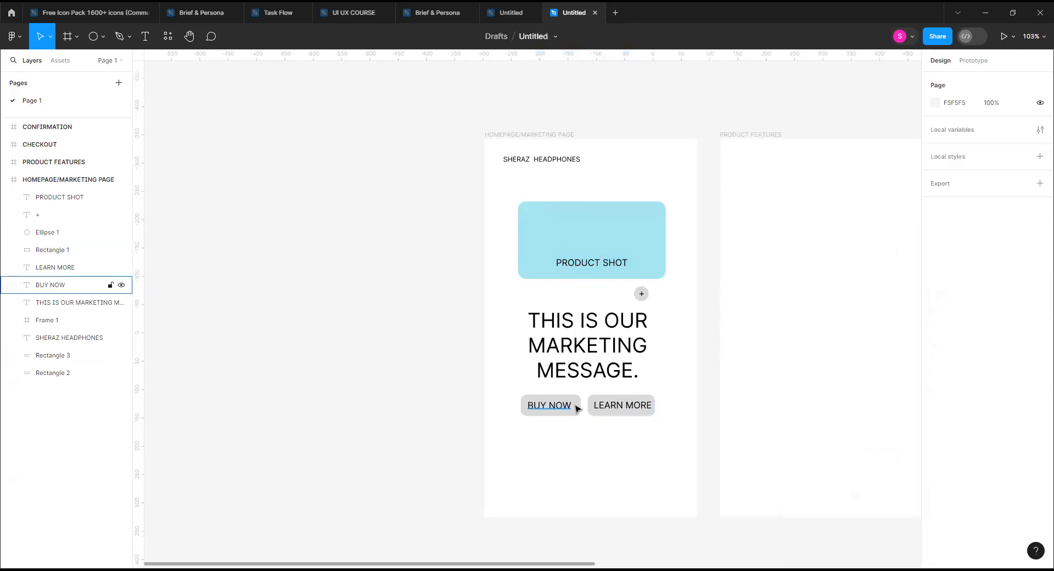
# Copy the product shot rectangle's fill colour A5E5F3 and apply it to the BUY NOW button's background rectangle.
pyautogui.click(577, 407)
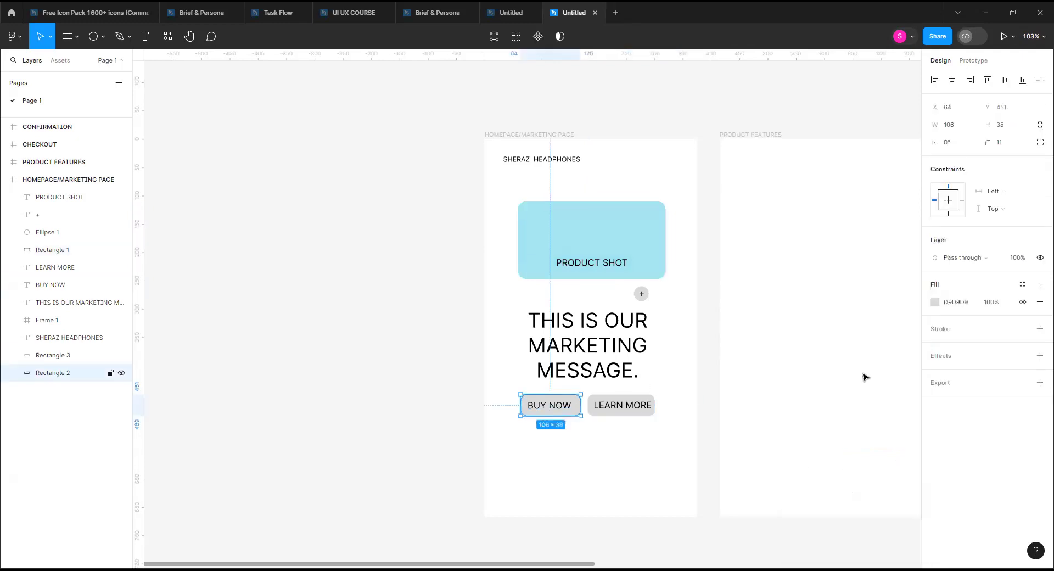
pyautogui.click(936, 302)
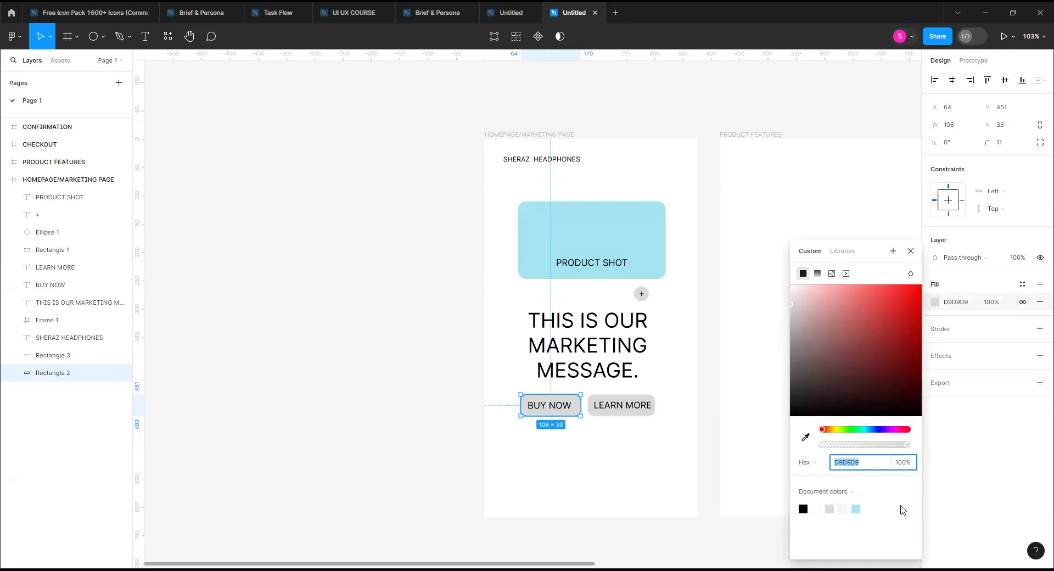
pyautogui.click(649, 249)
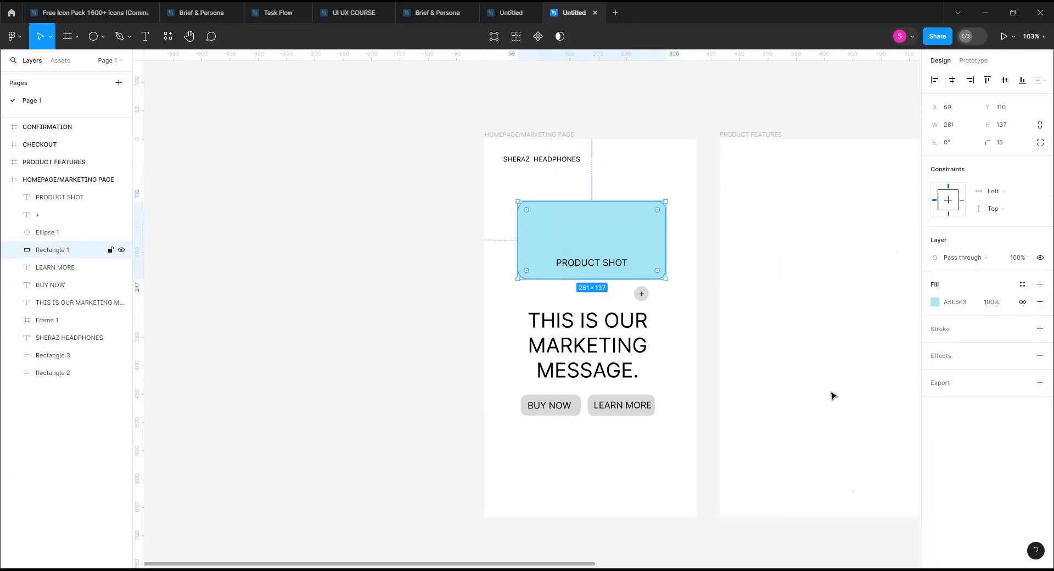
pyautogui.click(959, 305)
pyautogui.hotkey('ctrl', 'c')
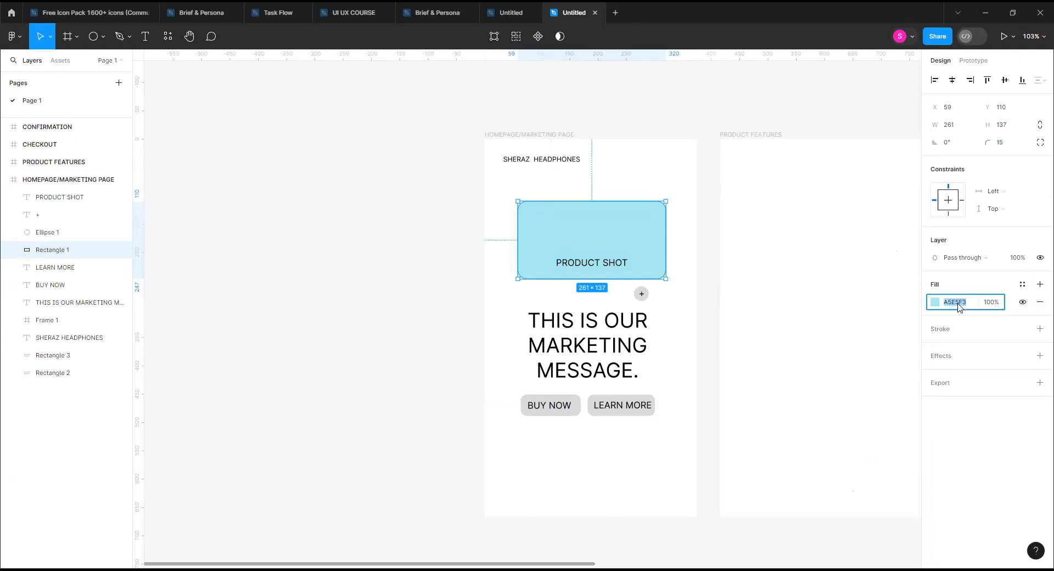
pyautogui.click(936, 306)
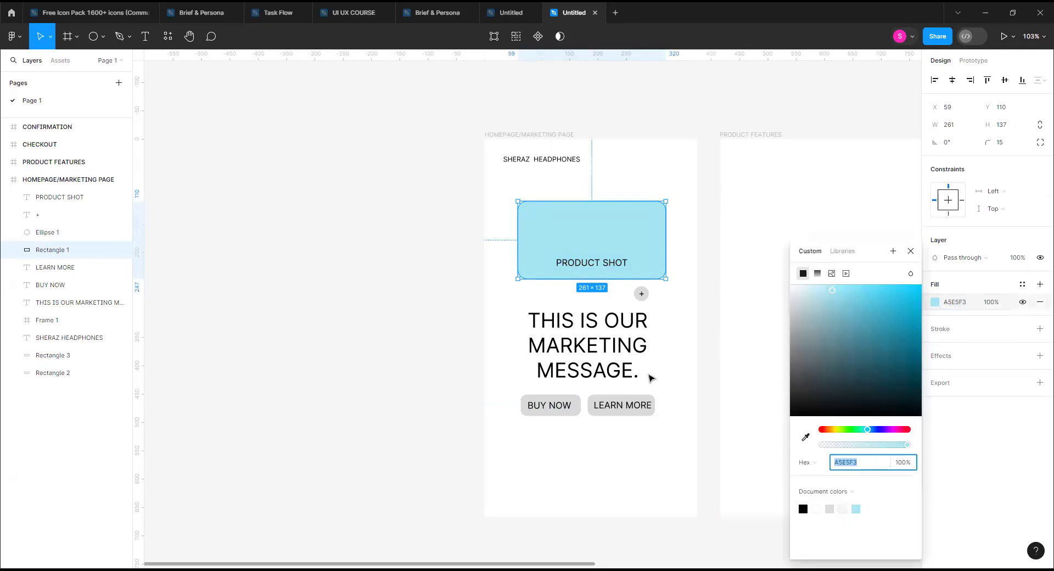
pyautogui.click(578, 409)
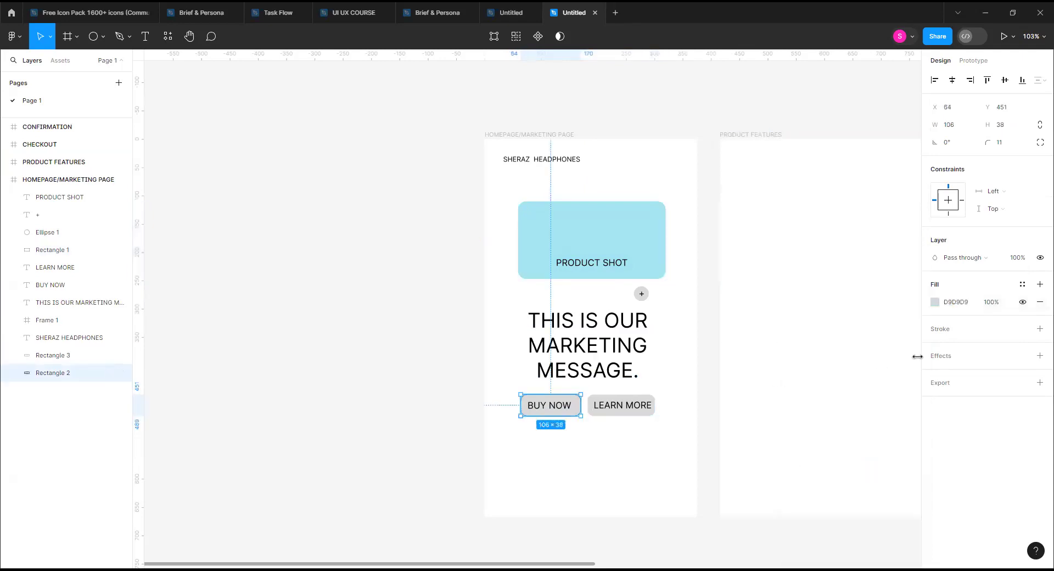
pyautogui.click(956, 302)
pyautogui.hotkey('ctrl', 'v')
pyautogui.press('Return')
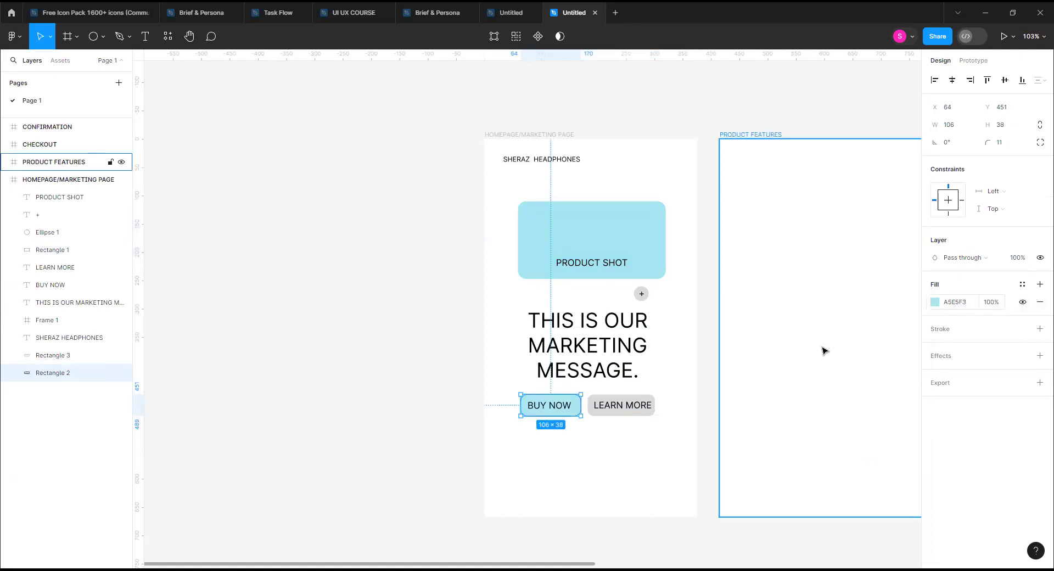
# Fill the LEARN MORE button's background rectangle with the light blue document colour A5E5F3.
pyautogui.click(935, 302)
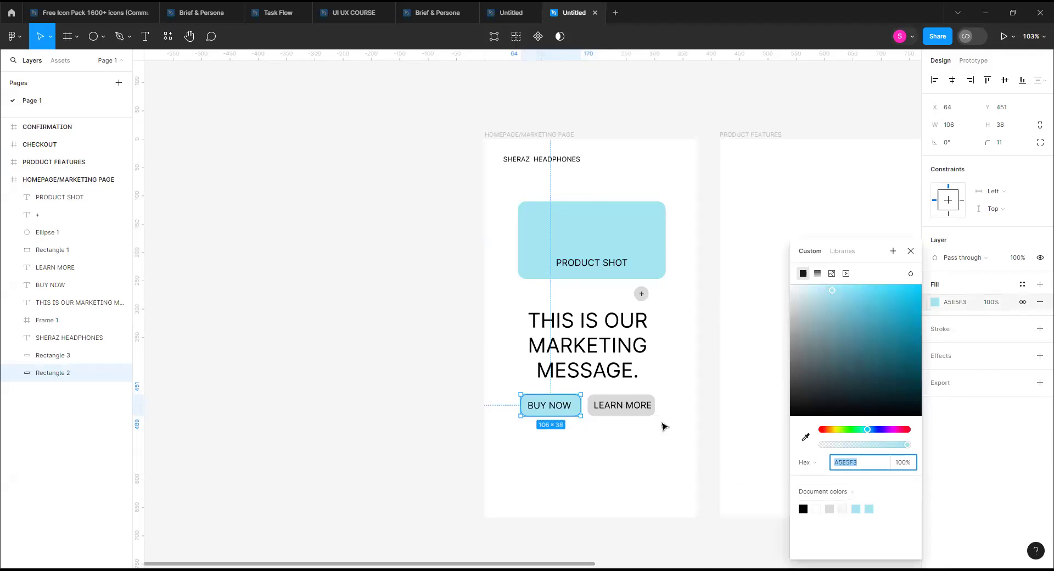
pyautogui.click(645, 410)
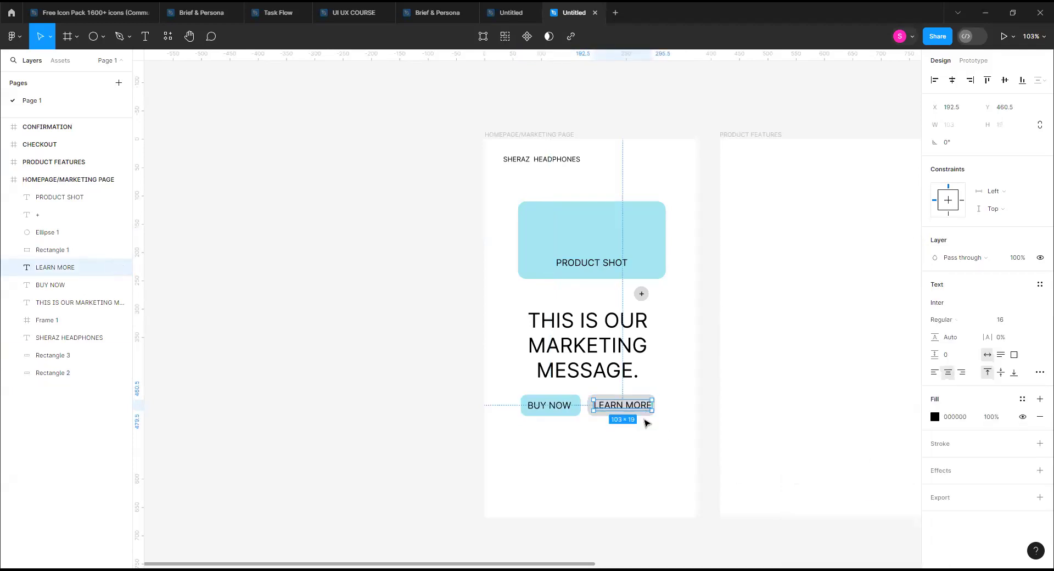
pyautogui.press('Escape')
pyautogui.click(644, 416)
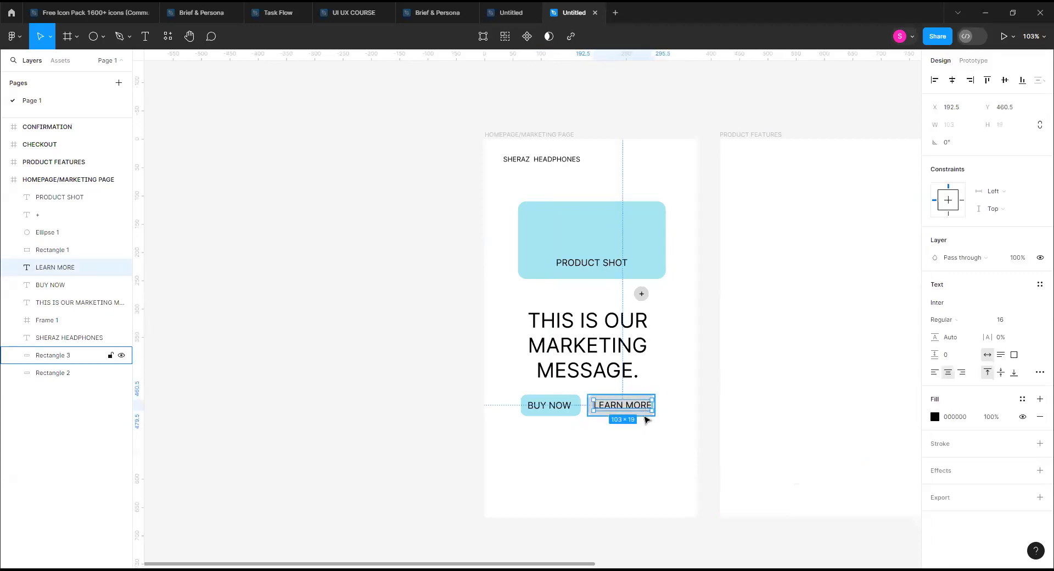
pyautogui.click(644, 419)
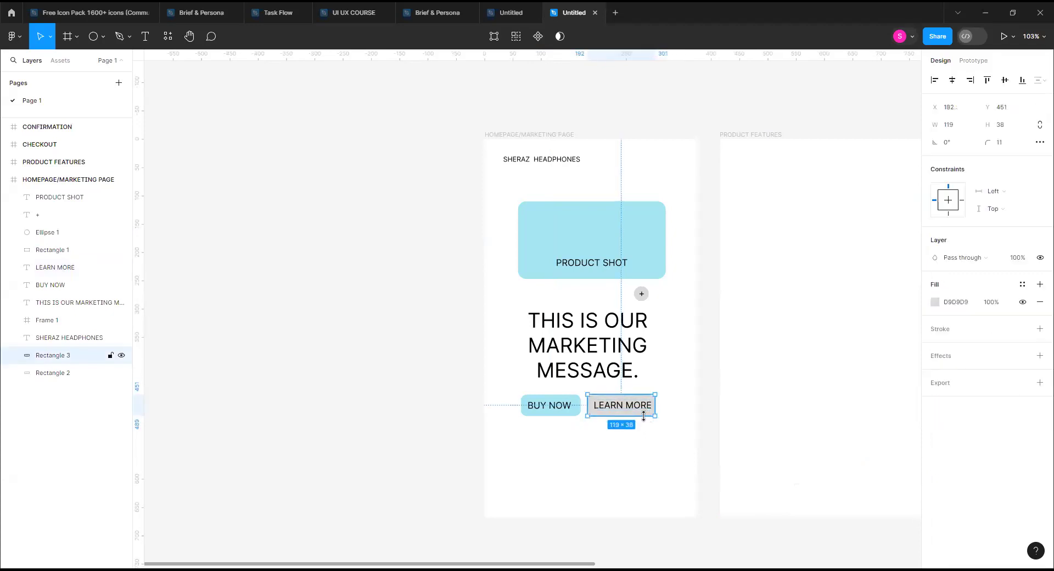
pyautogui.click(935, 302)
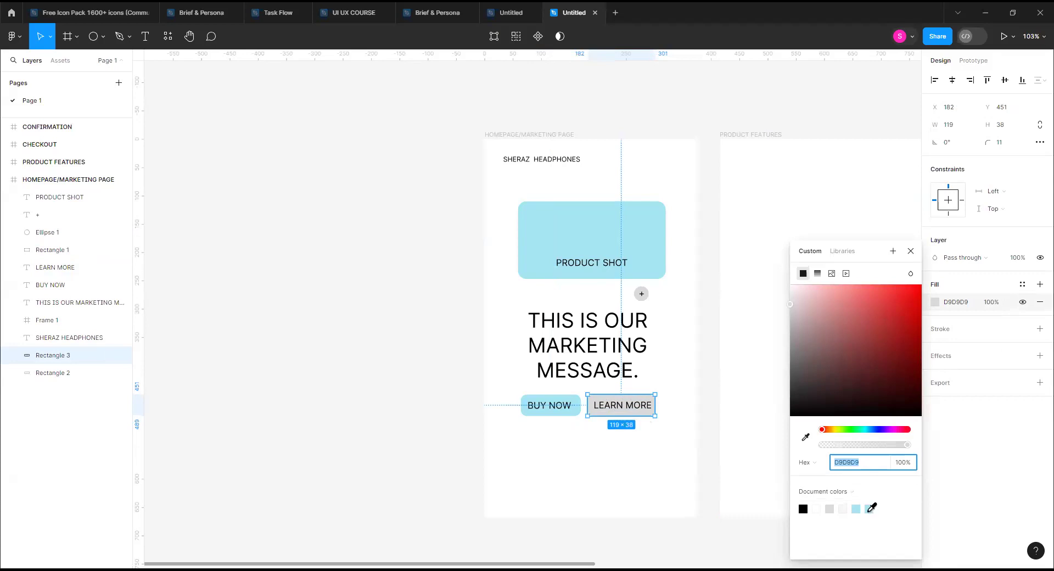
pyautogui.click(870, 508)
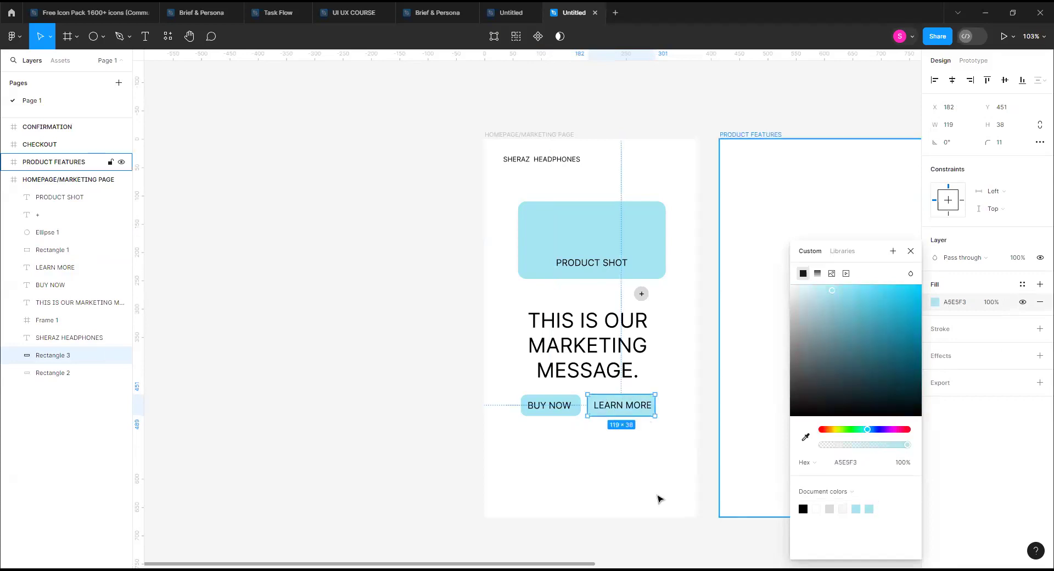
pyautogui.click(658, 499)
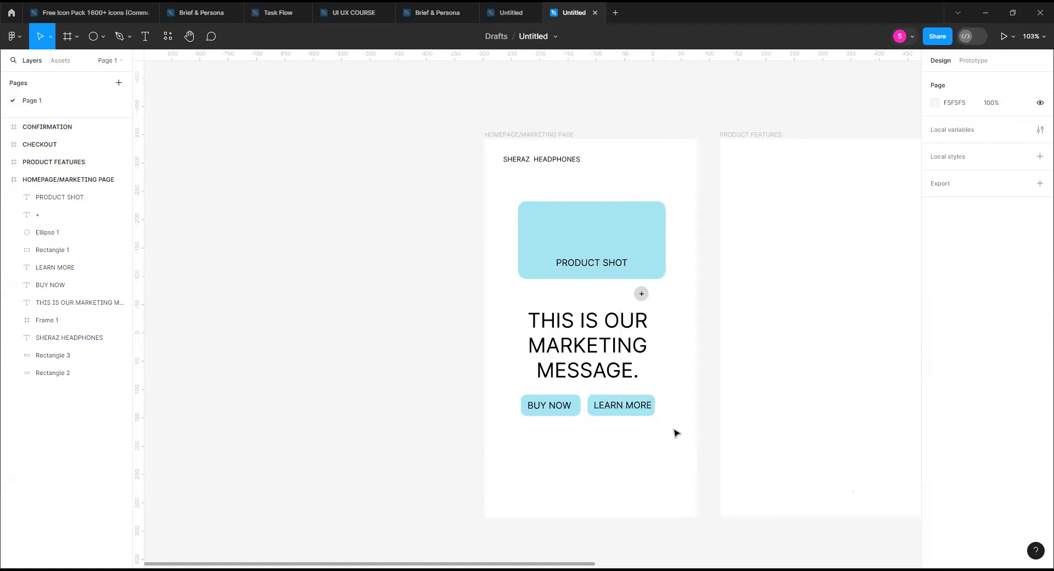
# Undo the fill colour change on the LEARN MORE button's background rectangle.
pyautogui.hotkey('ctrl', 'z')
pyautogui.hotkey('ctrl', 'z')
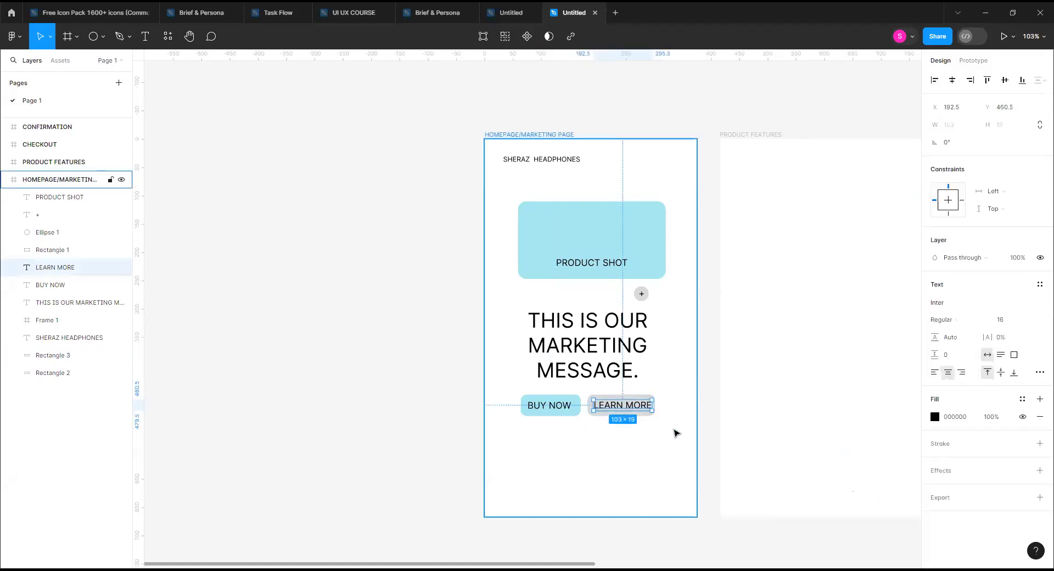
pyautogui.click(664, 411)
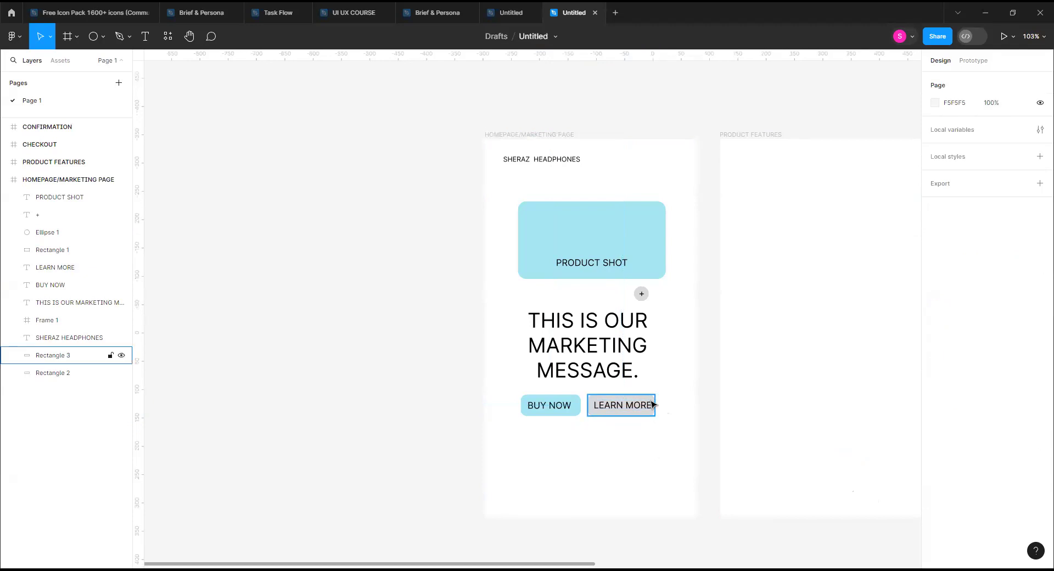
pyautogui.click(649, 405)
pyautogui.click(569, 403)
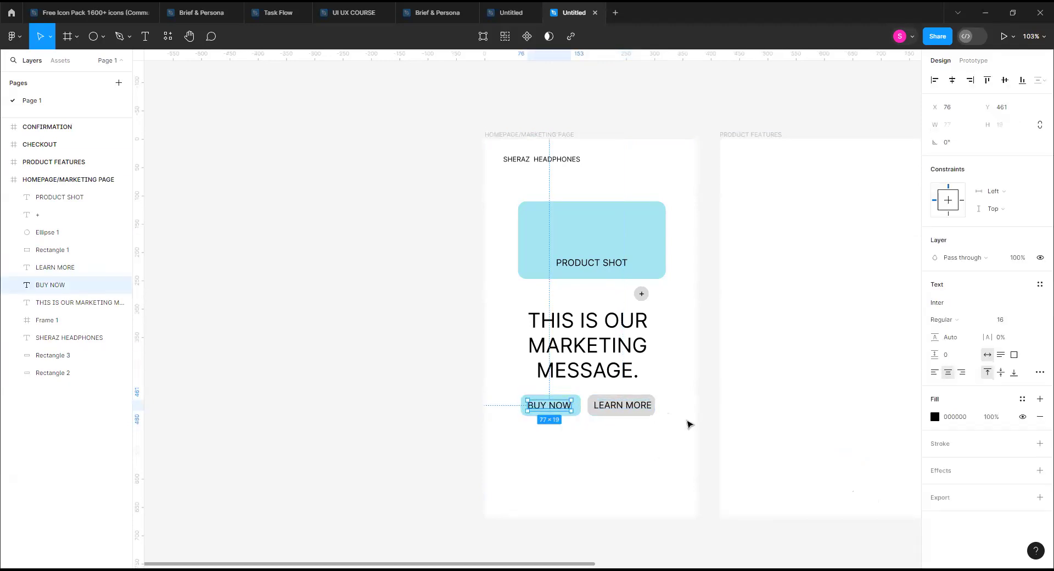
pyautogui.click(678, 403)
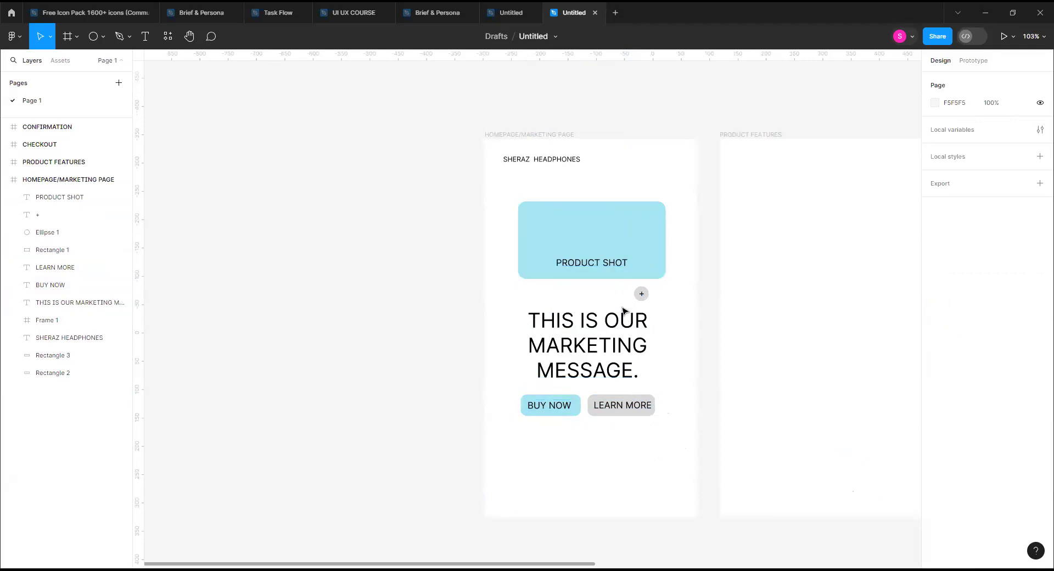
# Fill the LEARN MORE background rectangle with A5E5F3 sampled from the product shot rectangle and lower its fill opacity to 79%.
pyautogui.click(651, 402)
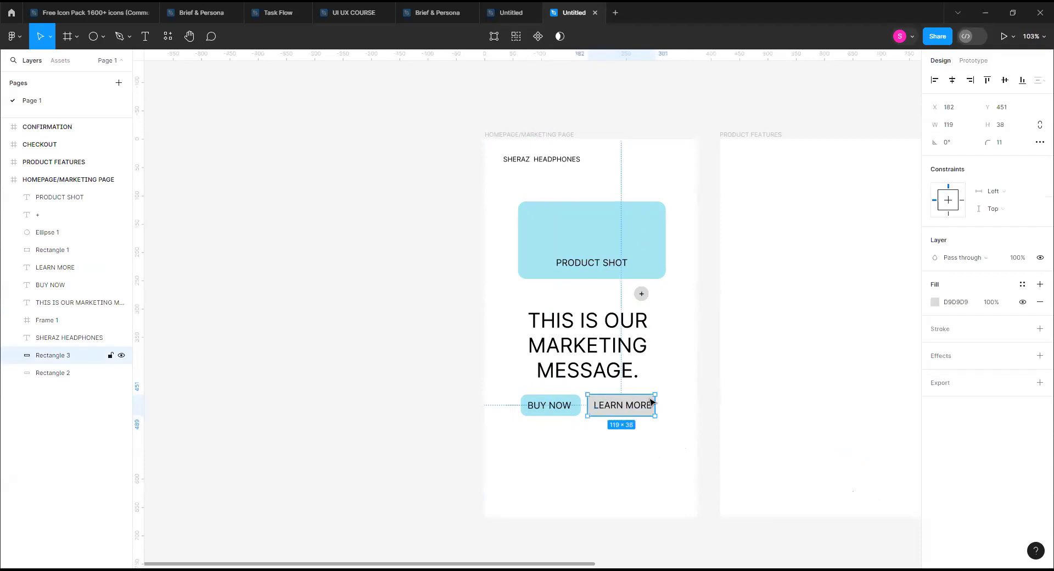
pyautogui.click(936, 302)
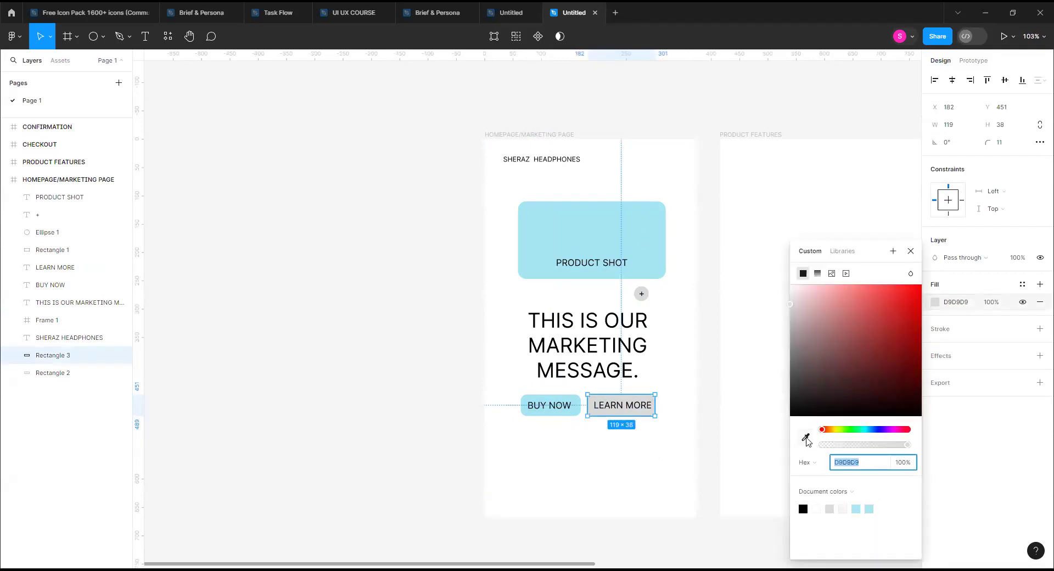
pyautogui.click(805, 438)
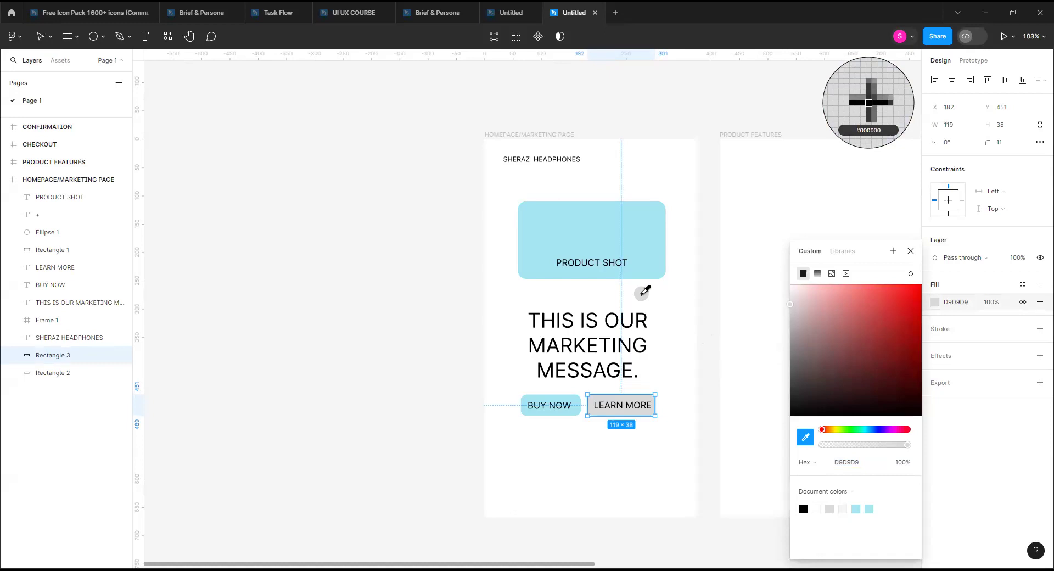
pyautogui.click(641, 293)
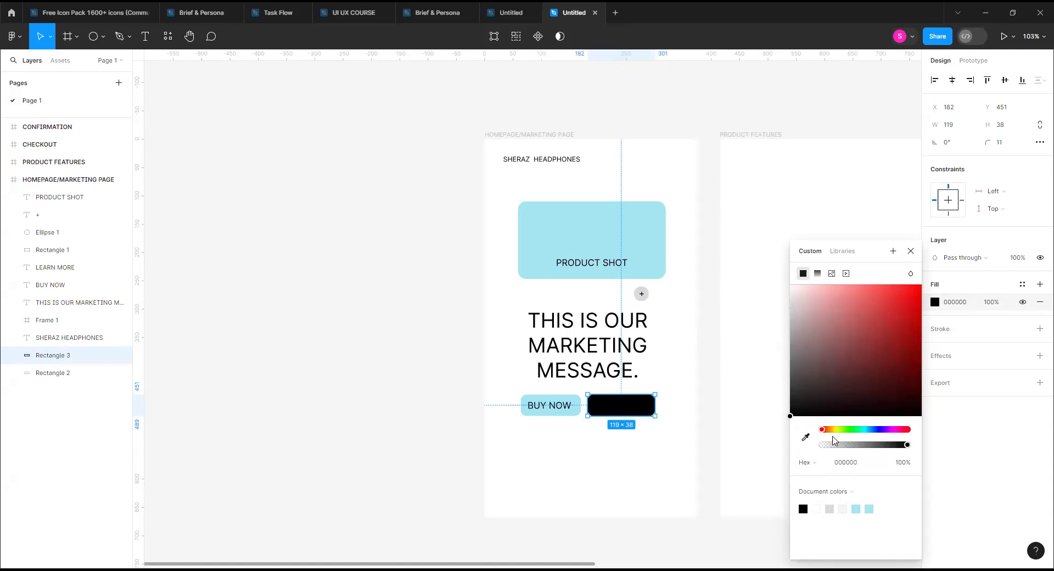
pyautogui.click(805, 439)
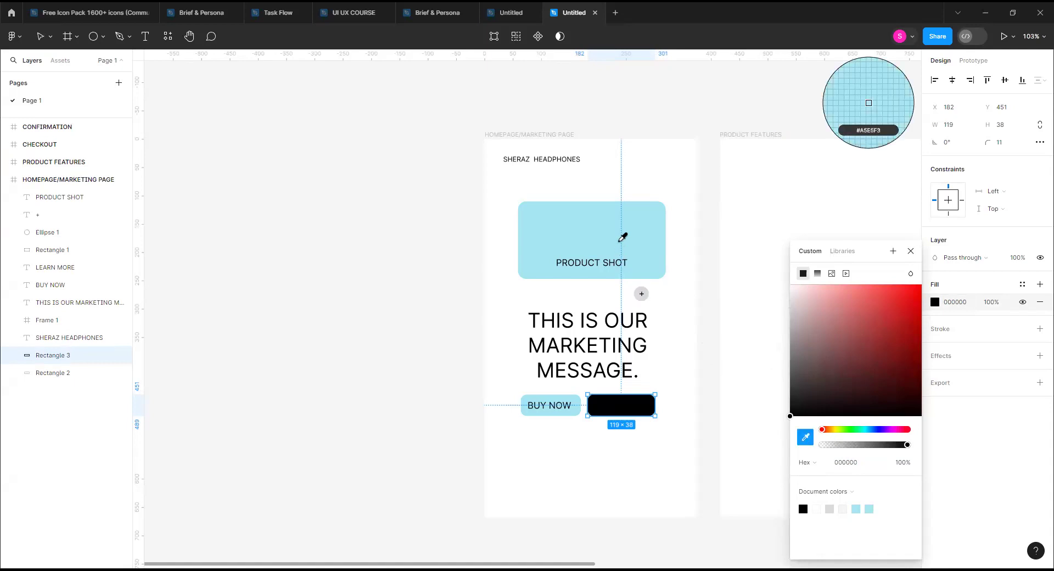
pyautogui.click(621, 245)
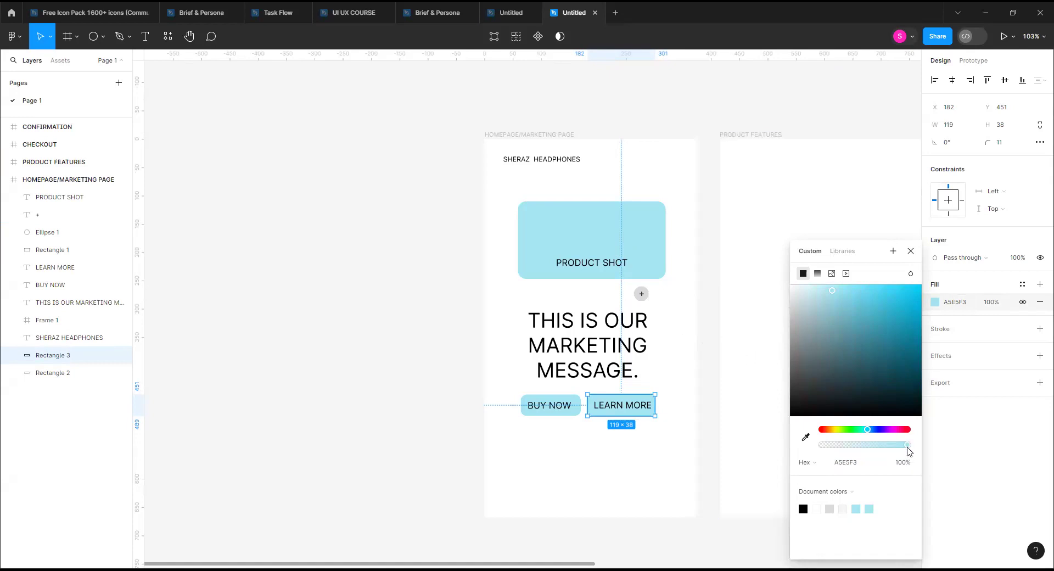
pyautogui.moveTo(907, 449)
pyautogui.mouseDown()
pyautogui.moveTo(823, 451)
pyautogui.moveTo(896, 461)
pyautogui.moveTo(881, 459)
pyautogui.moveTo(889, 449)
pyautogui.mouseUp()
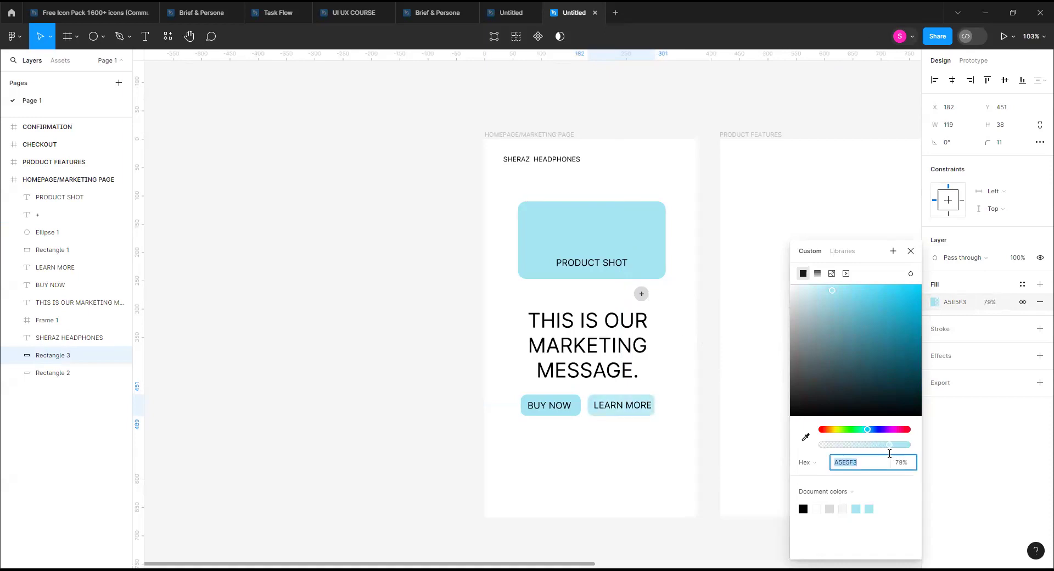
# Lower the product shot rectangle's fill opacity to 44%.
pyautogui.click(609, 224)
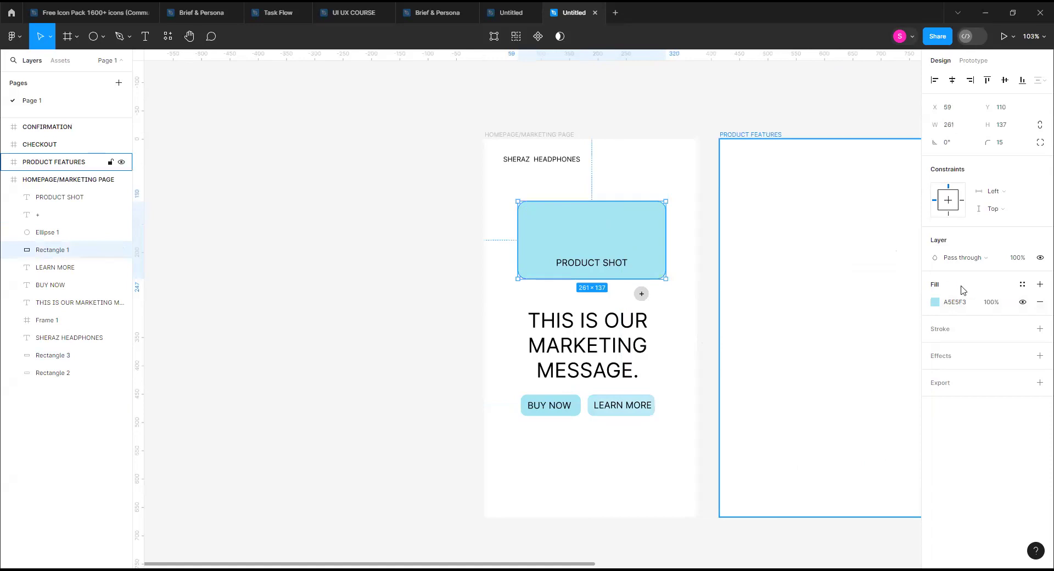
pyautogui.click(933, 302)
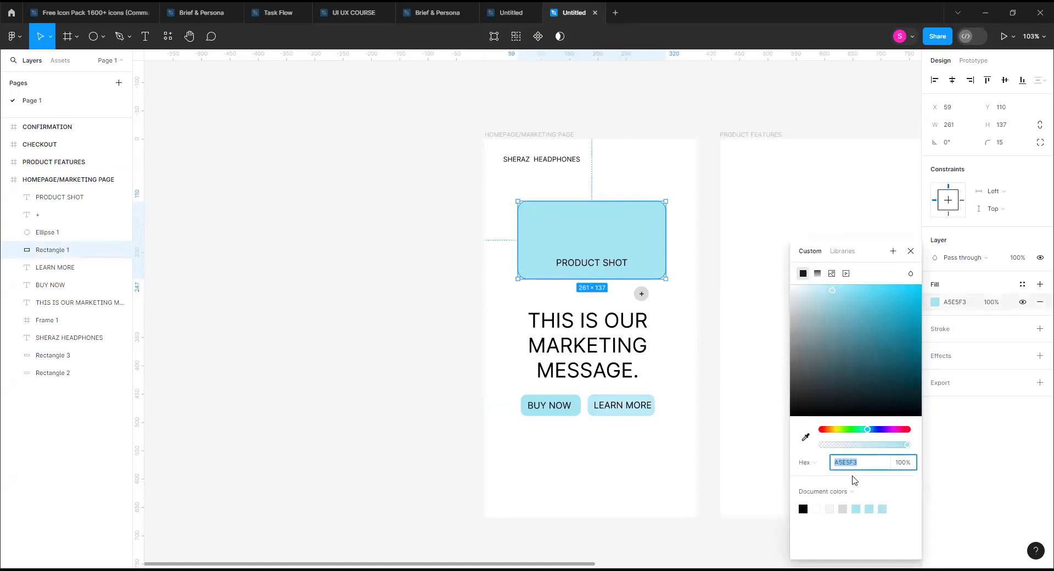
pyautogui.moveTo(907, 449); pyautogui.dragTo(860, 447)
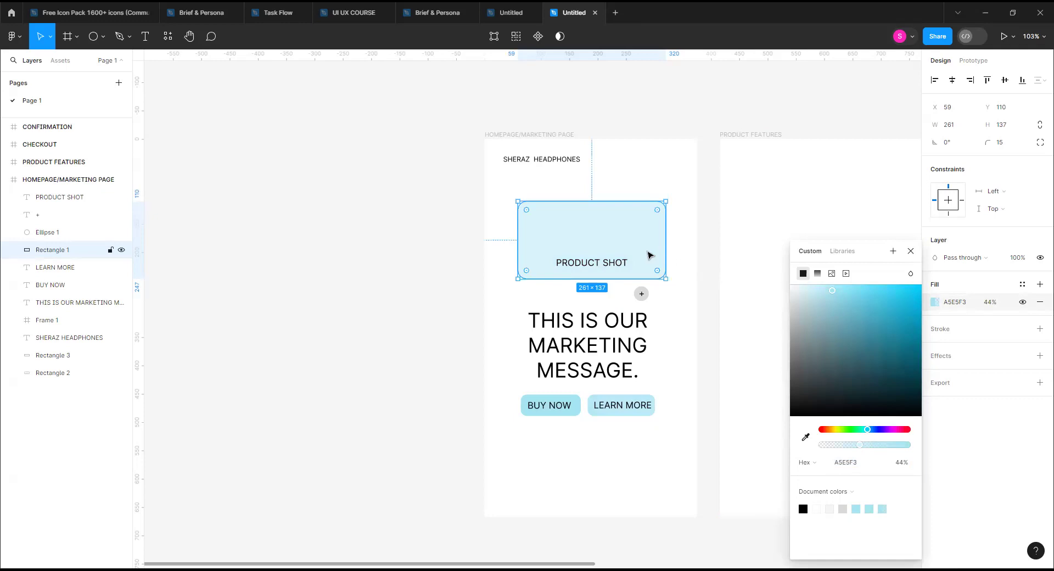
# Bring the product shot rectangle to the front and move it slightly to X 52, Y 107.
pyautogui.hotkey('ctrl', 'shift', ']')
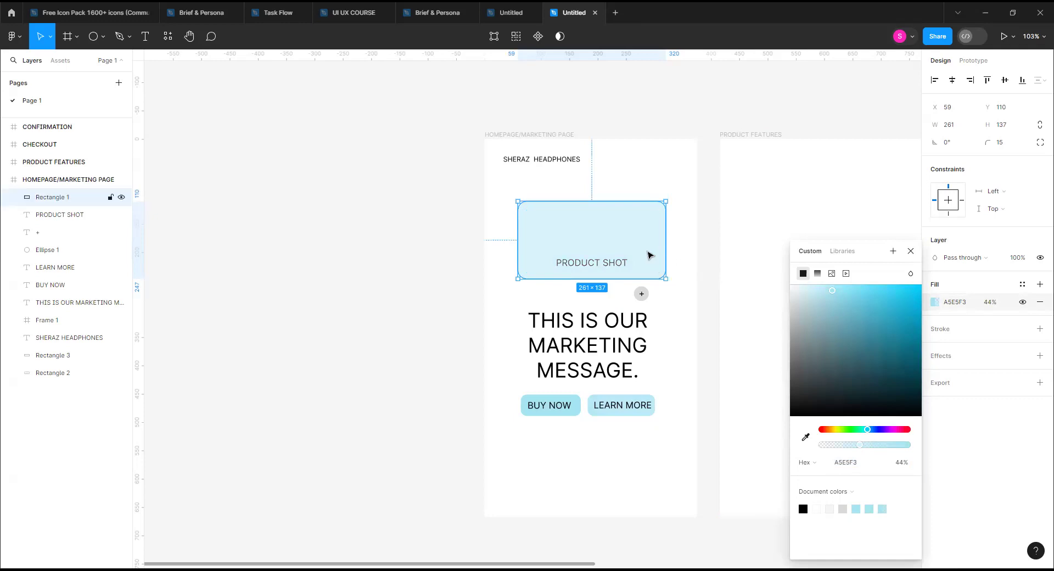
pyautogui.moveTo(647, 263)
pyautogui.mouseDown()
pyautogui.moveTo(637, 379)
pyautogui.moveTo(646, 254)
pyautogui.mouseUp()
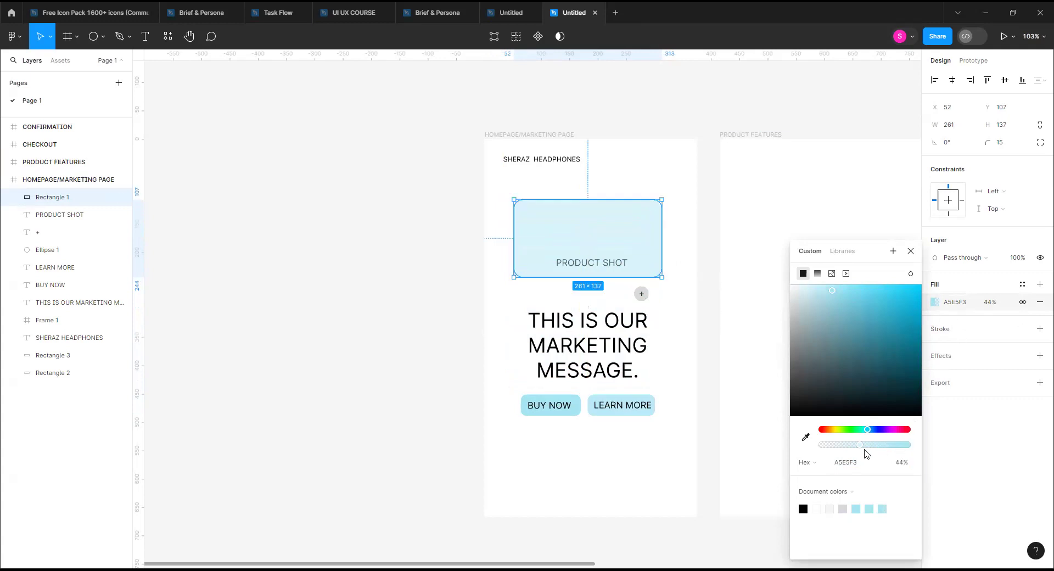
# Set the product shot rectangle's fill opacity to 100% and send it to the back behind the PRODUCT SHOT text.
pyautogui.moveTo(859, 449); pyautogui.dragTo(927, 446)
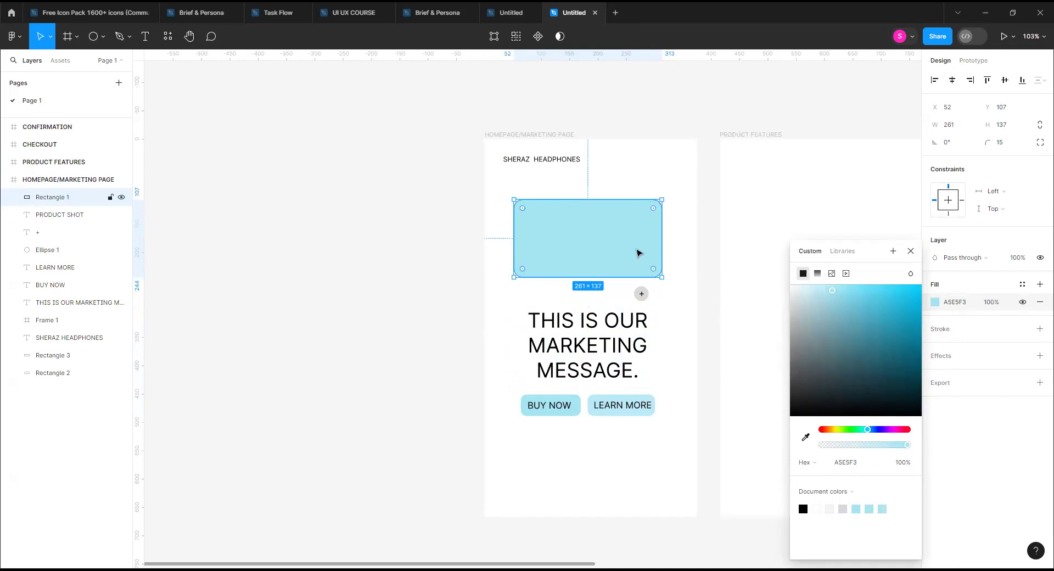
pyautogui.press('[')
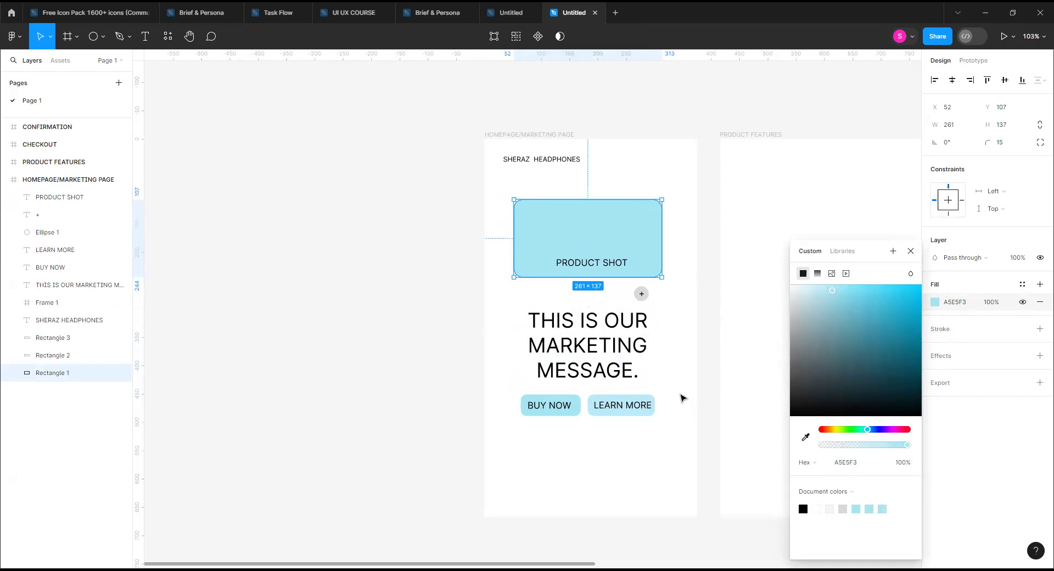
pyautogui.click(681, 398)
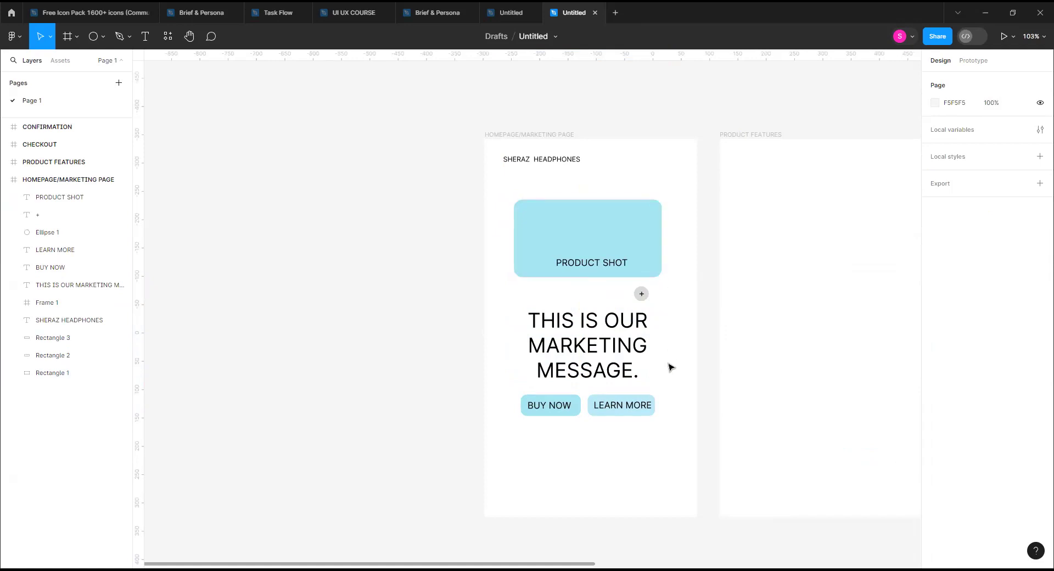
# Fill the small circle behind the "+" with the light blue document colour.
pyautogui.click(647, 292)
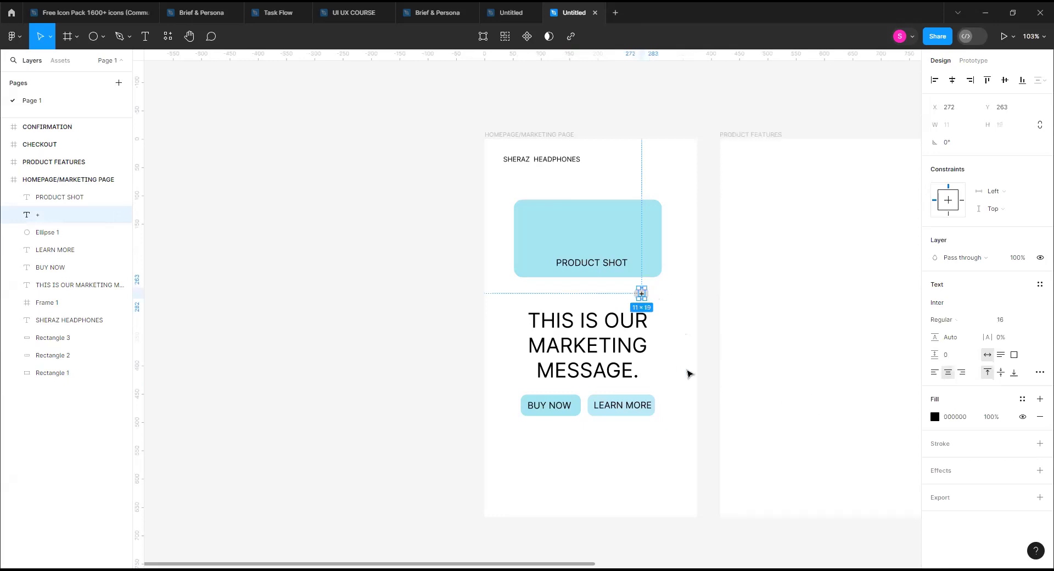
pyautogui.click(688, 374)
pyautogui.scroll(5, 661, 268)
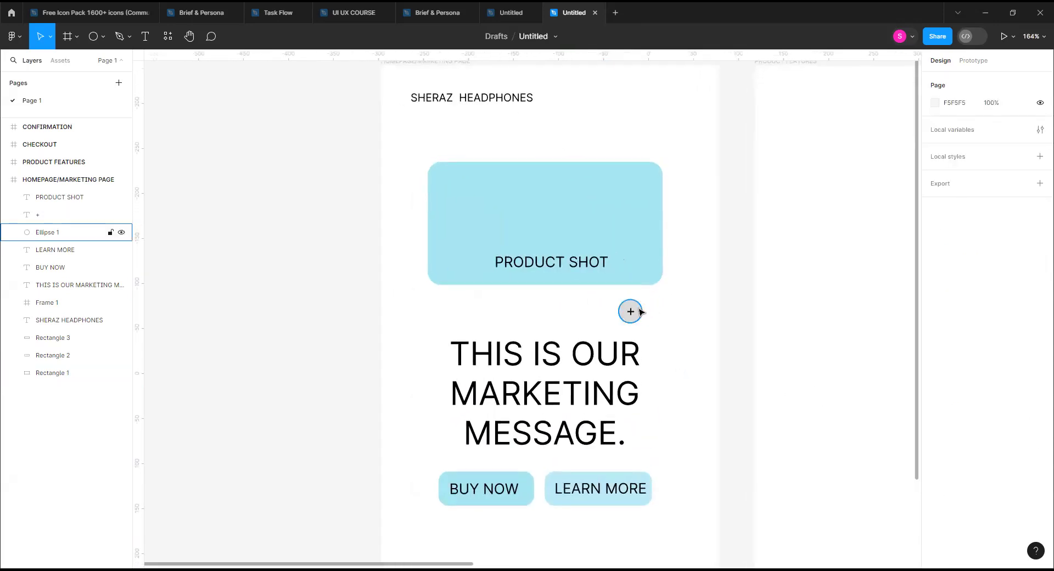
pyautogui.click(641, 311)
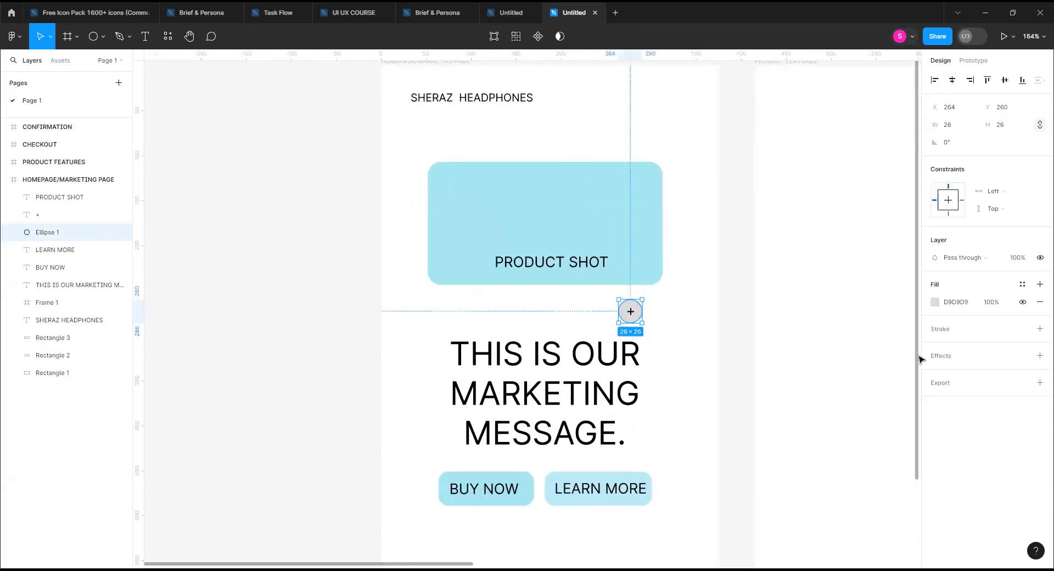
pyautogui.click(937, 304)
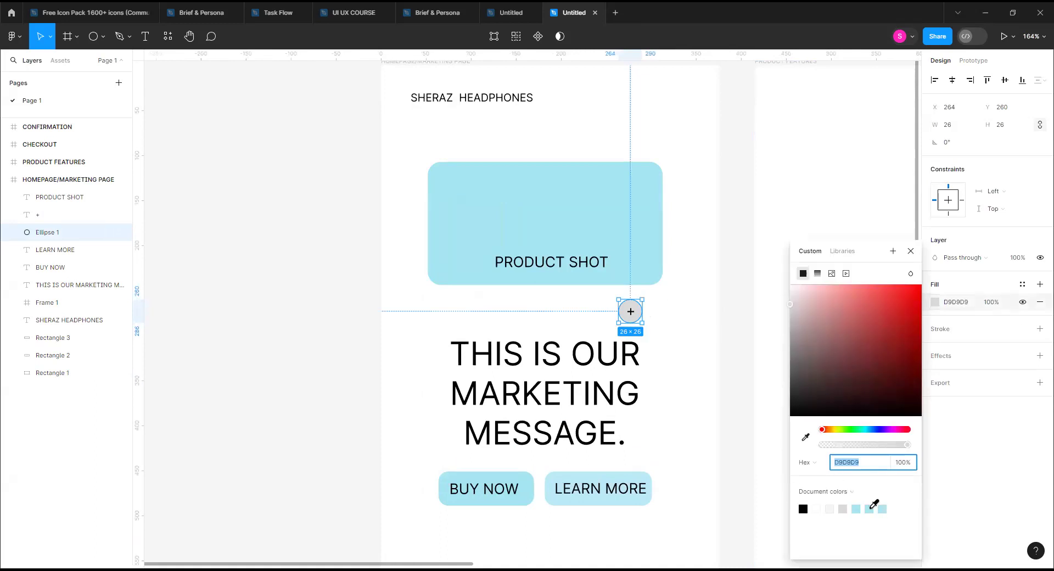
pyautogui.click(869, 509)
pyautogui.click(707, 443)
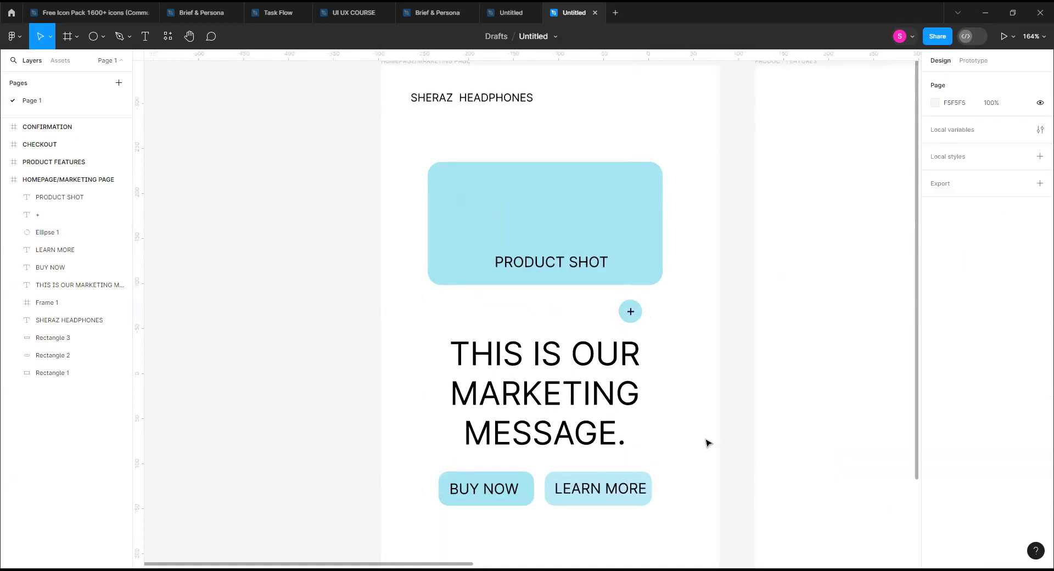
# Add a black 000000 inside stroke of weight 1 to the product shot rectangle.
pyautogui.scroll(-4, 707, 443)
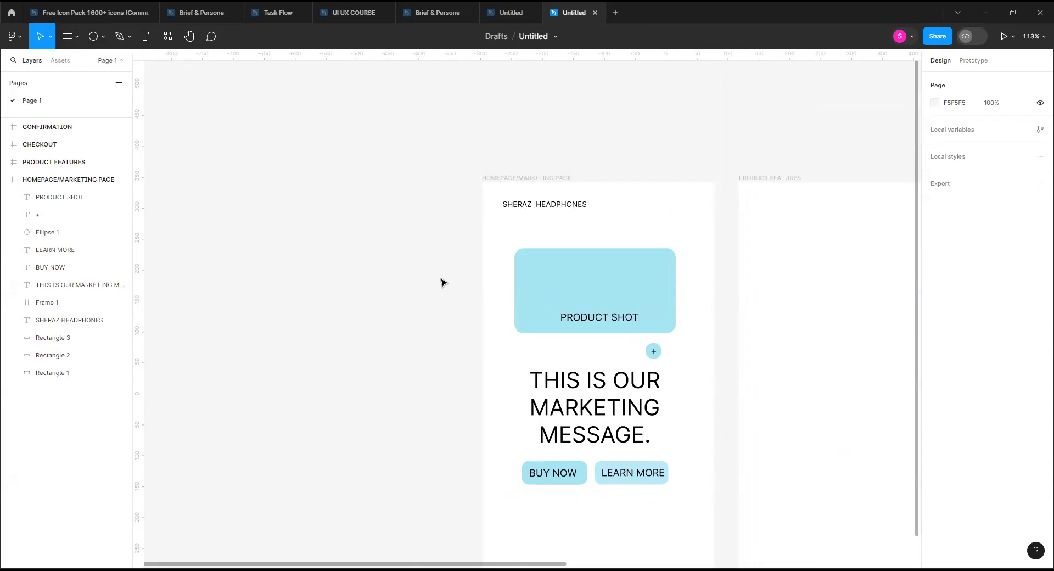
pyautogui.click(634, 281)
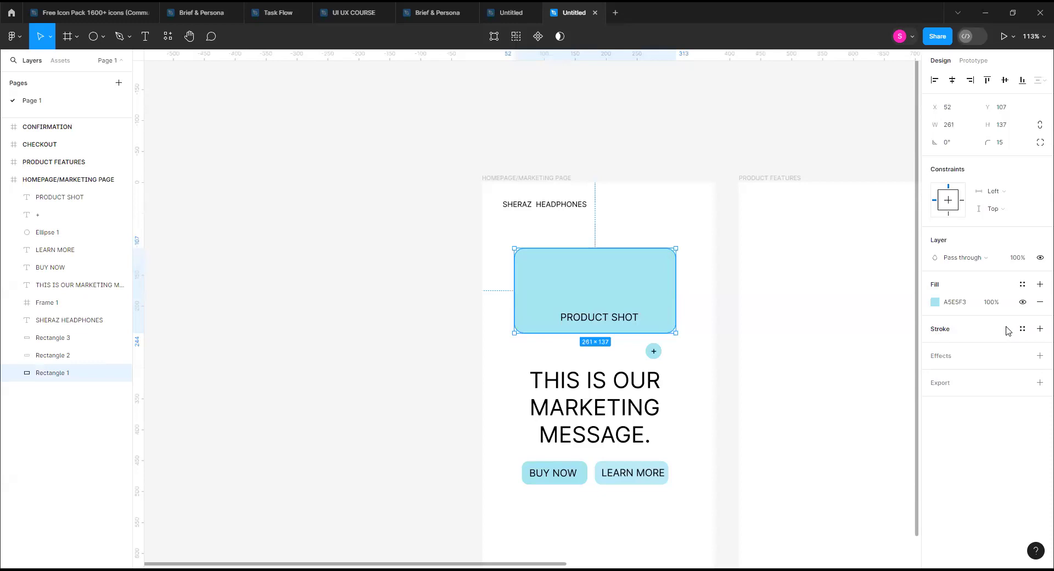
pyautogui.click(1040, 329)
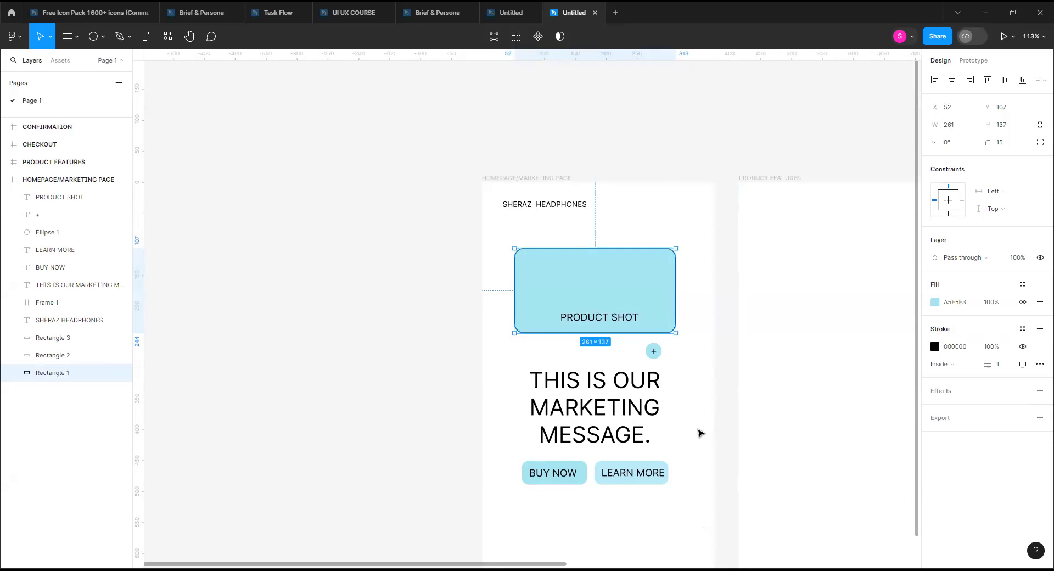
pyautogui.keyDown('ctrl'); pyautogui.scroll(3, 691, 310); pyautogui.keyUp('ctrl')
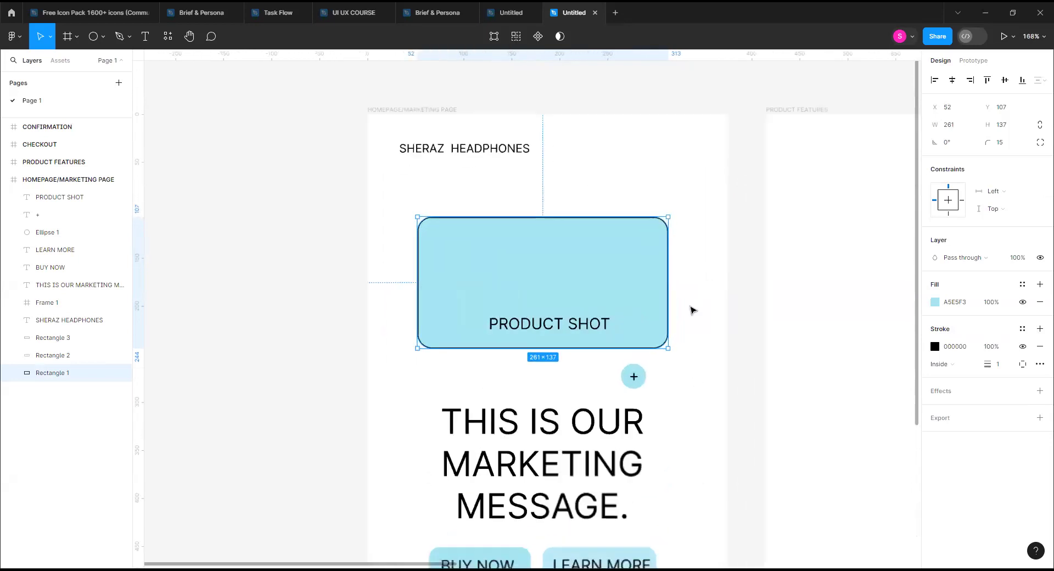
# Set the stroke weight of the product shot rectangle to 3.
pyautogui.scroll(4, 691, 310)
pyautogui.click(691, 311)
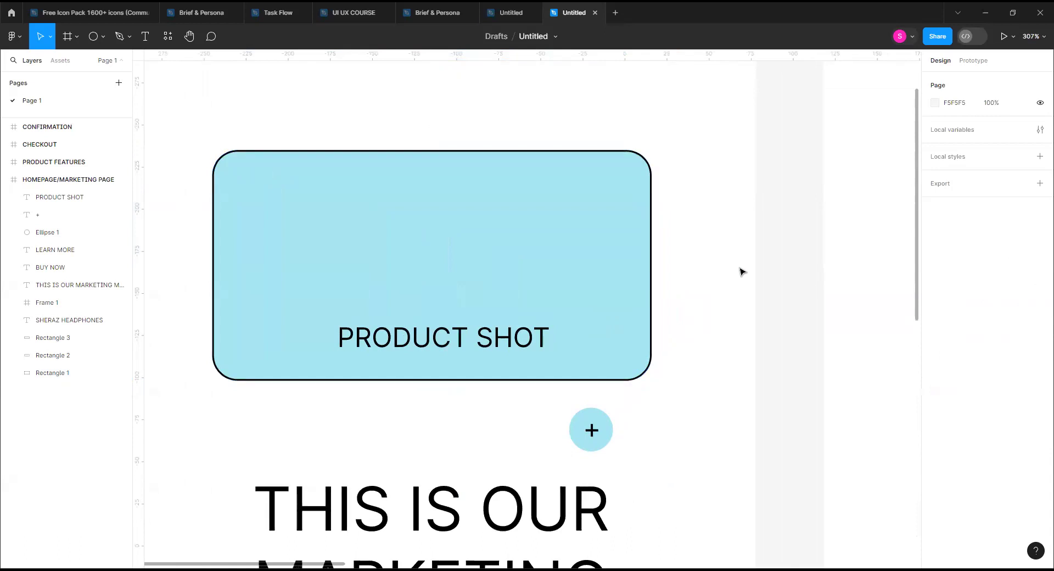
pyautogui.keyDown('ctrl'); pyautogui.scroll(-3, 741, 271); pyautogui.keyUp('ctrl')
pyautogui.keyDown('ctrl'); pyautogui.scroll(-2, 725, 290); pyautogui.keyUp('ctrl')
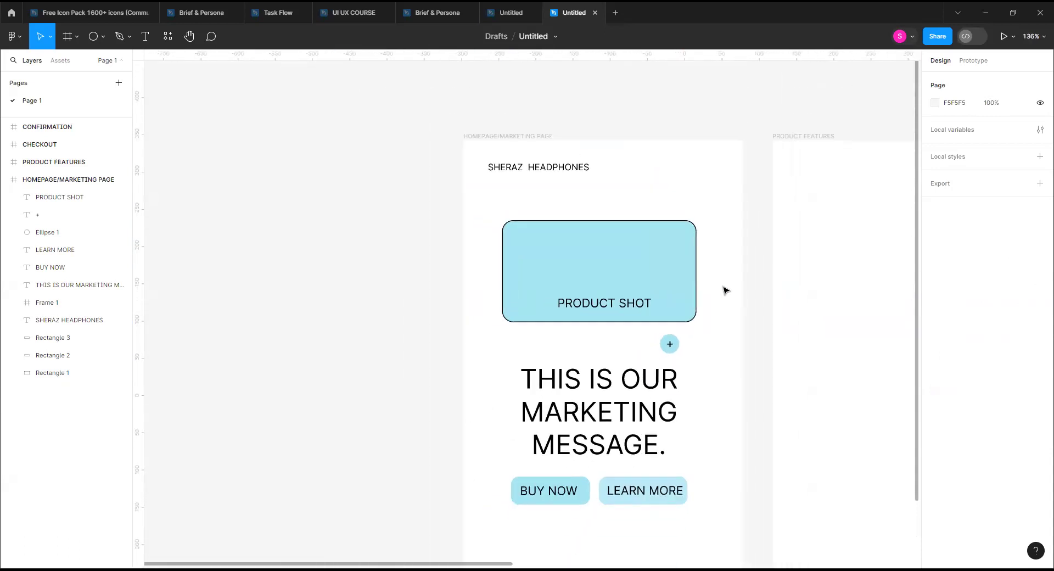
pyautogui.click(621, 276)
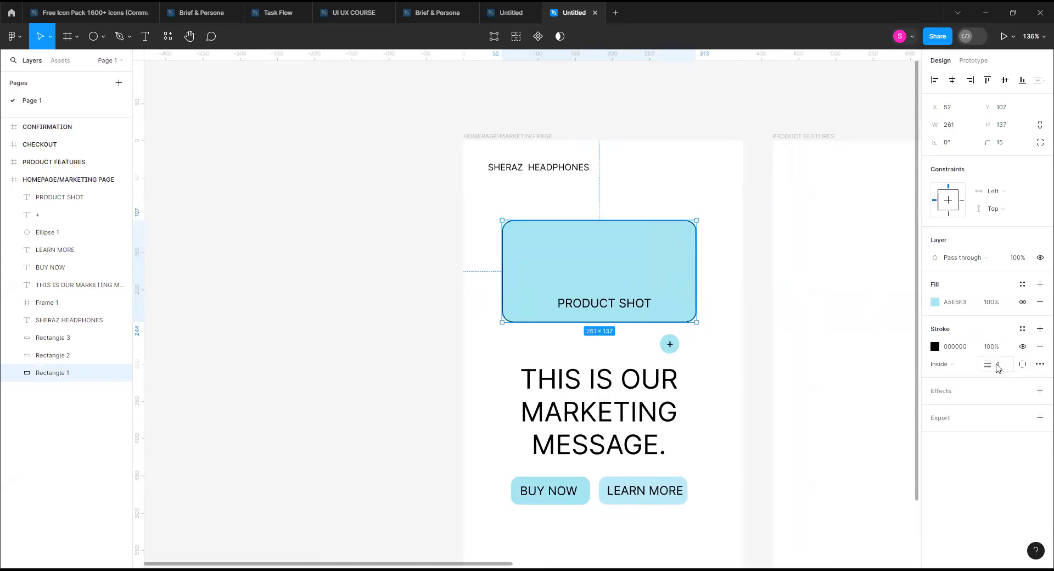
pyautogui.moveTo(993, 364)
pyautogui.mouseDown()
pyautogui.moveTo(1029, 364)
pyautogui.moveTo(998, 367)
pyautogui.mouseUp()
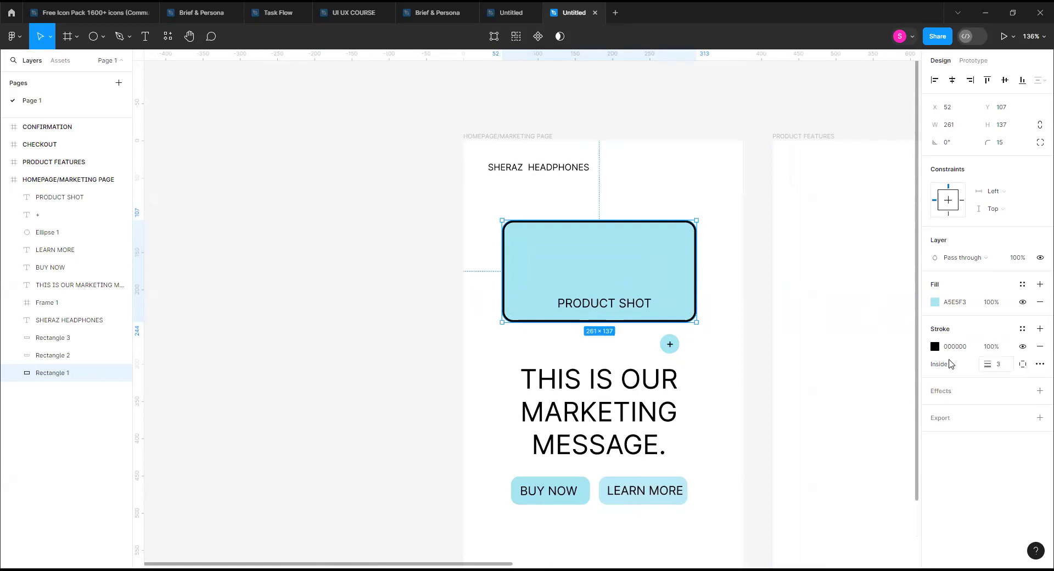
pyautogui.click(719, 329)
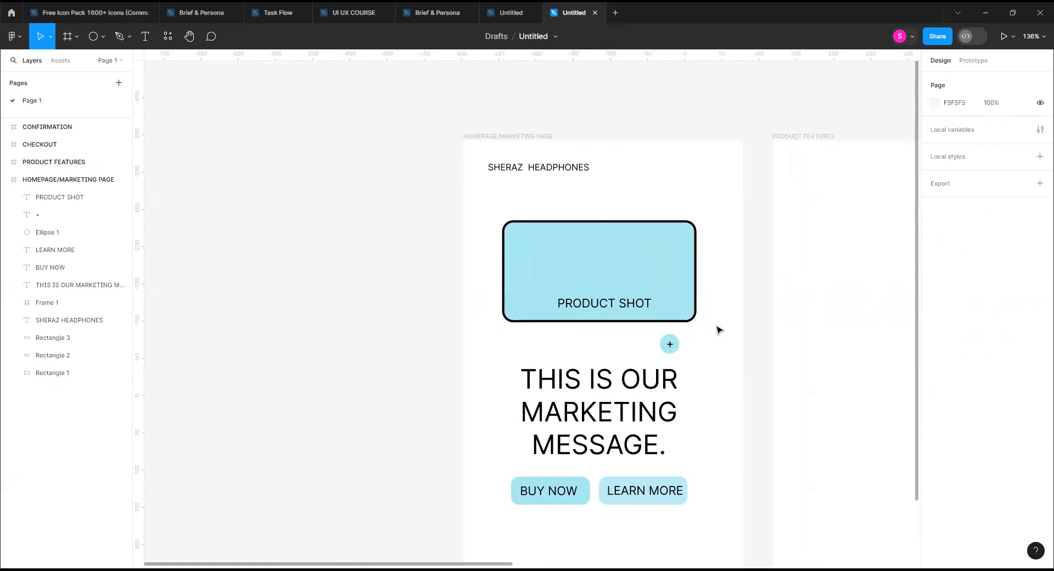
# Try a black 000000 inside stroke of weight 1 on the LEARN MORE and BUY NOW button rectangles.
pyautogui.click(671, 485)
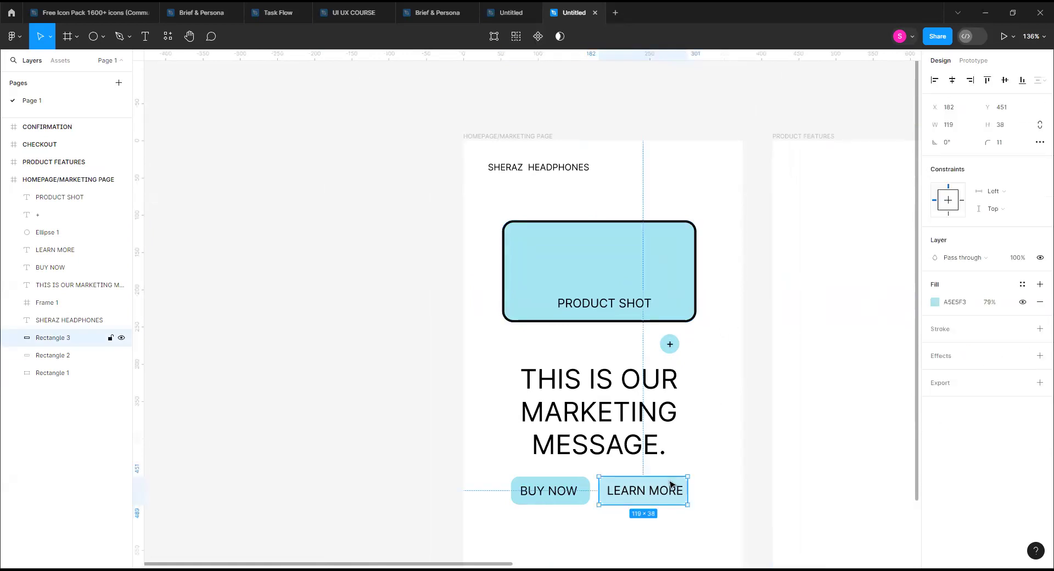
pyautogui.click(1038, 330)
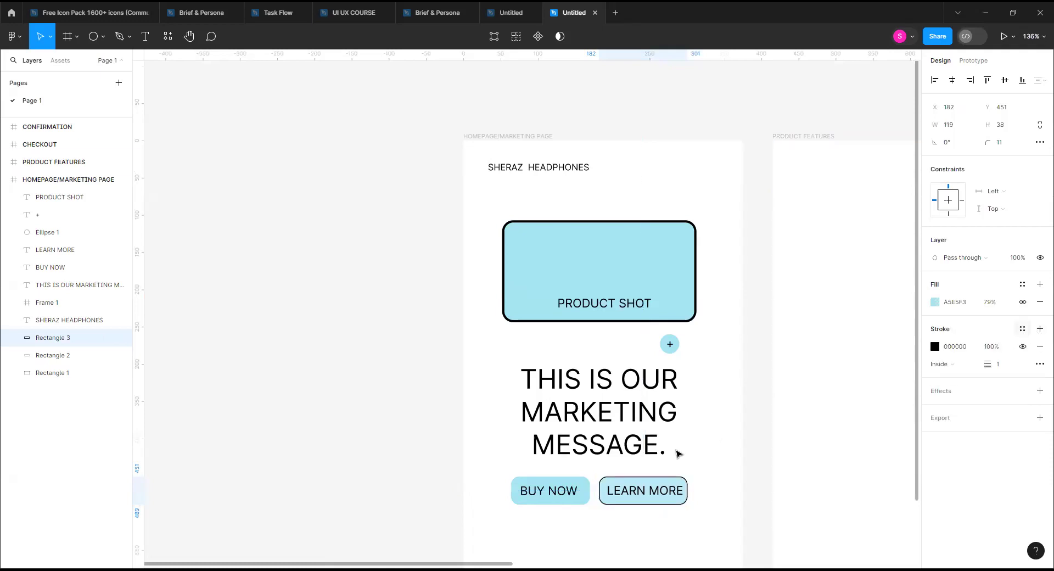
pyautogui.click(564, 501)
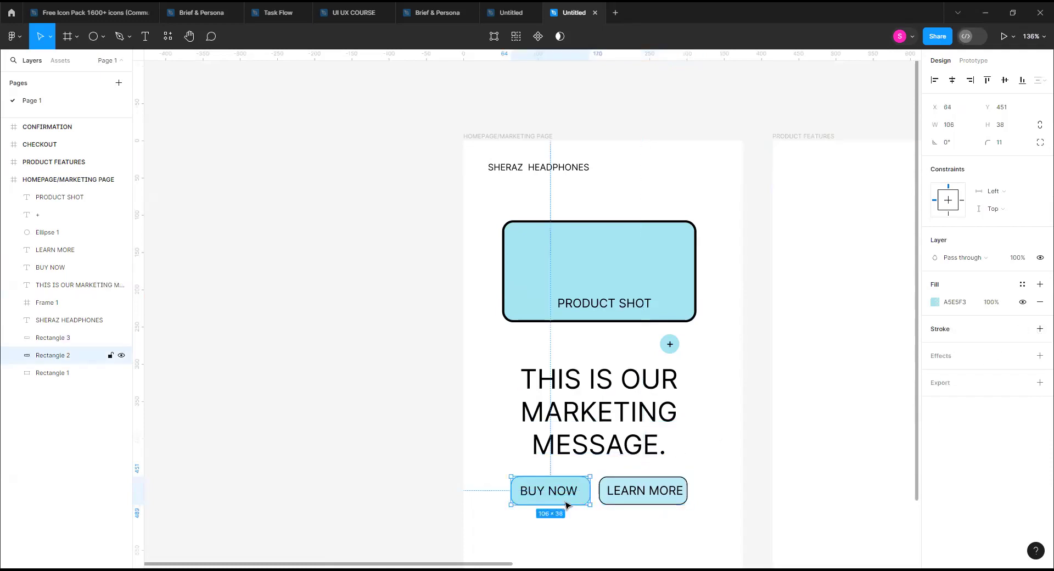
pyautogui.click(1039, 329)
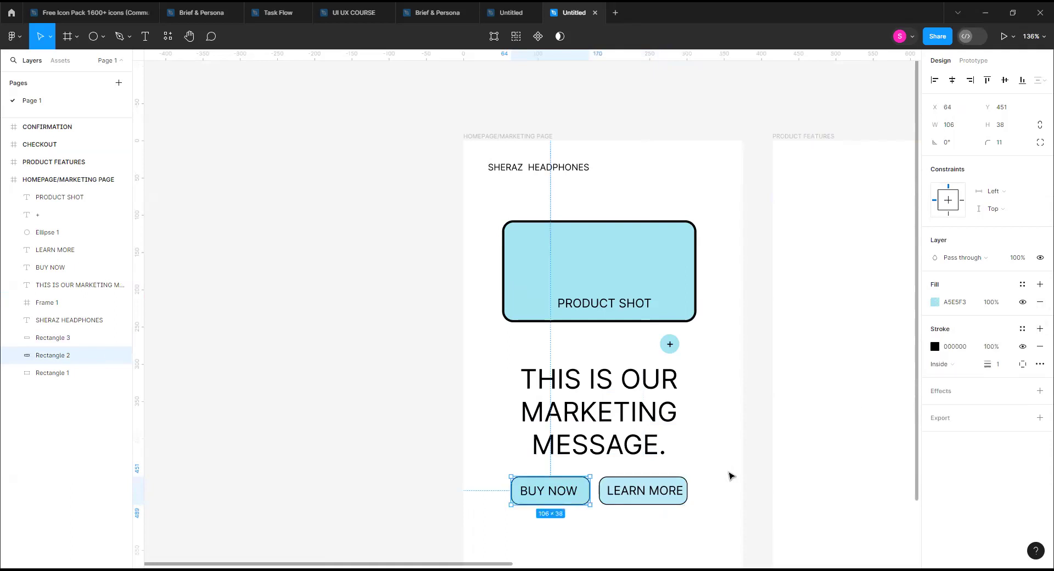
# Undo the BUY NOW button's stroke and remove the stroke from the LEARN MORE button rectangle.
pyautogui.hotkey('ctrl', 'z')
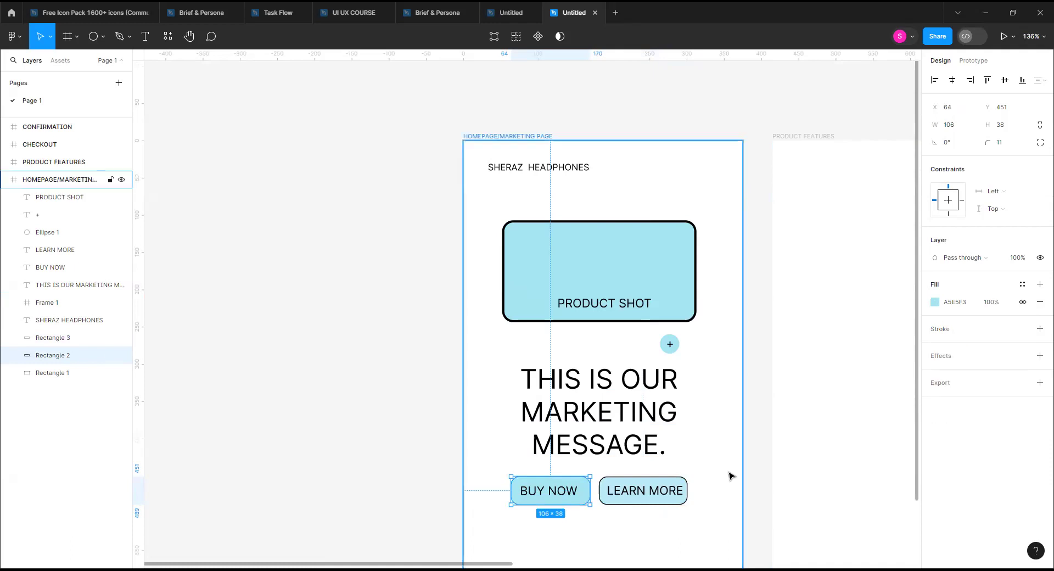
pyautogui.click(686, 489)
pyautogui.click(684, 488)
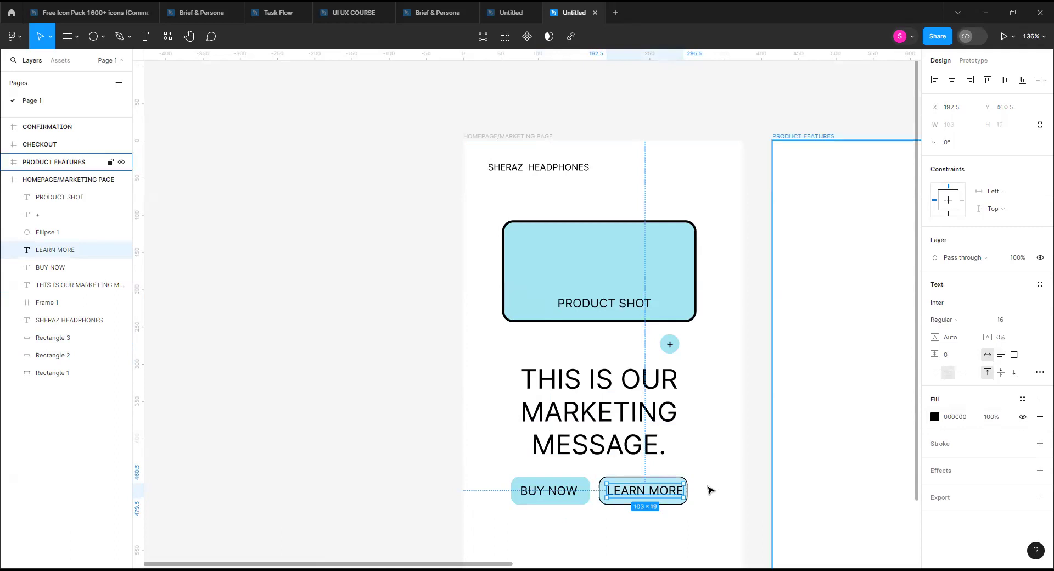
pyautogui.click(669, 479)
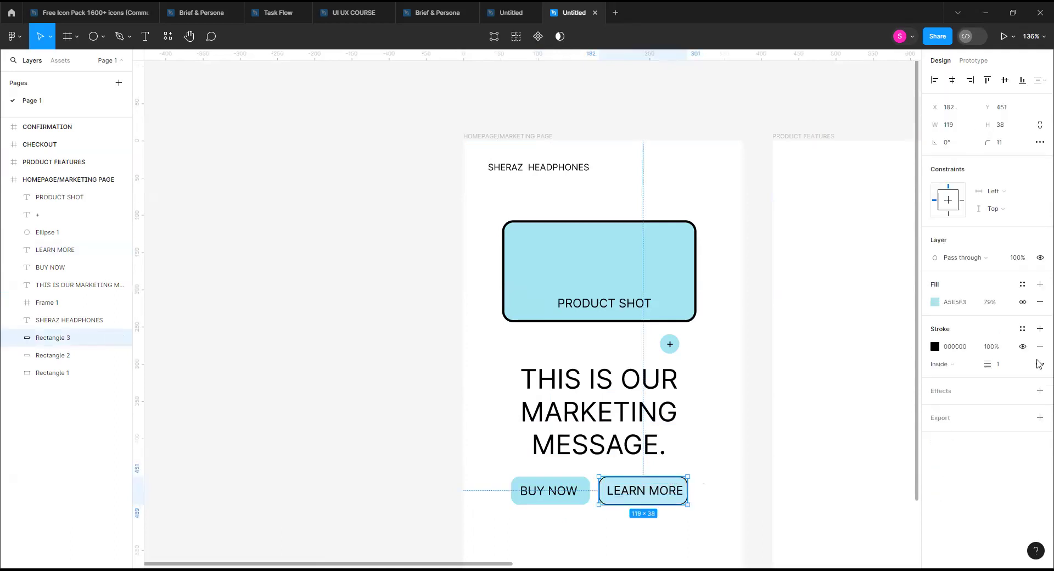
pyautogui.click(1040, 346)
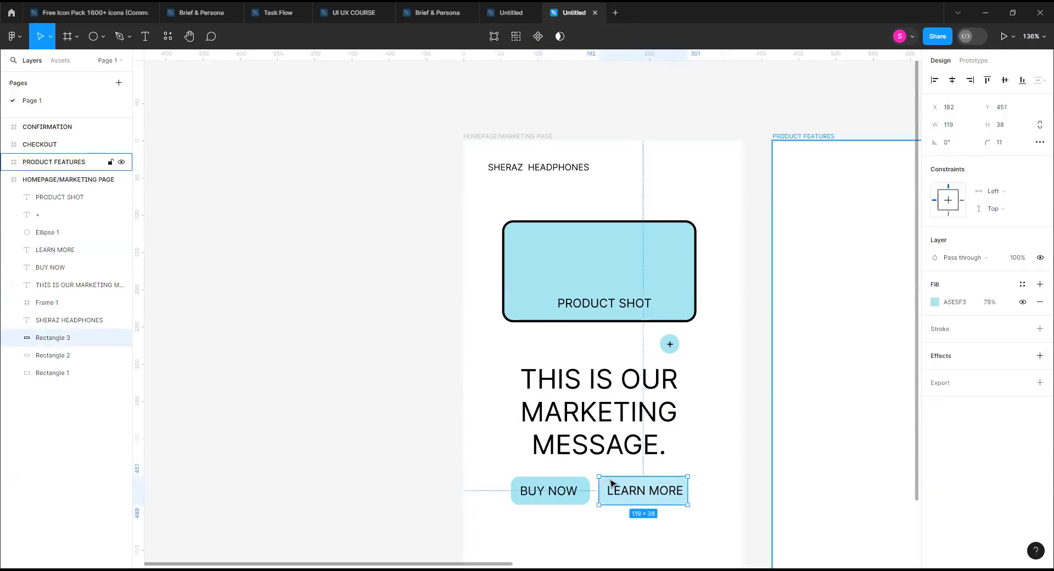
# Set the product shot rectangle's properties as the defaults for new shapes.
pyautogui.click(668, 307)
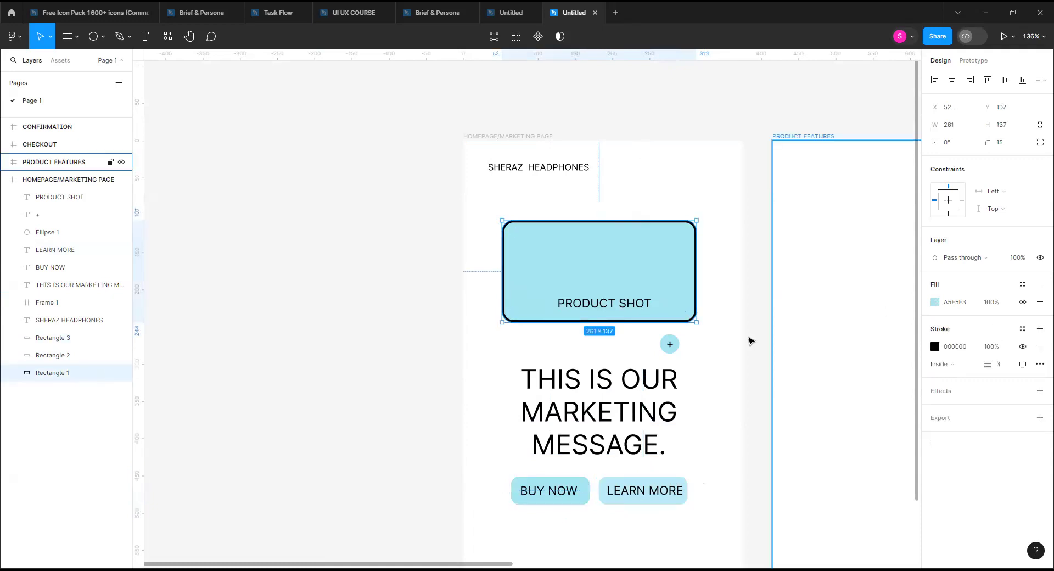
pyautogui.click(739, 342)
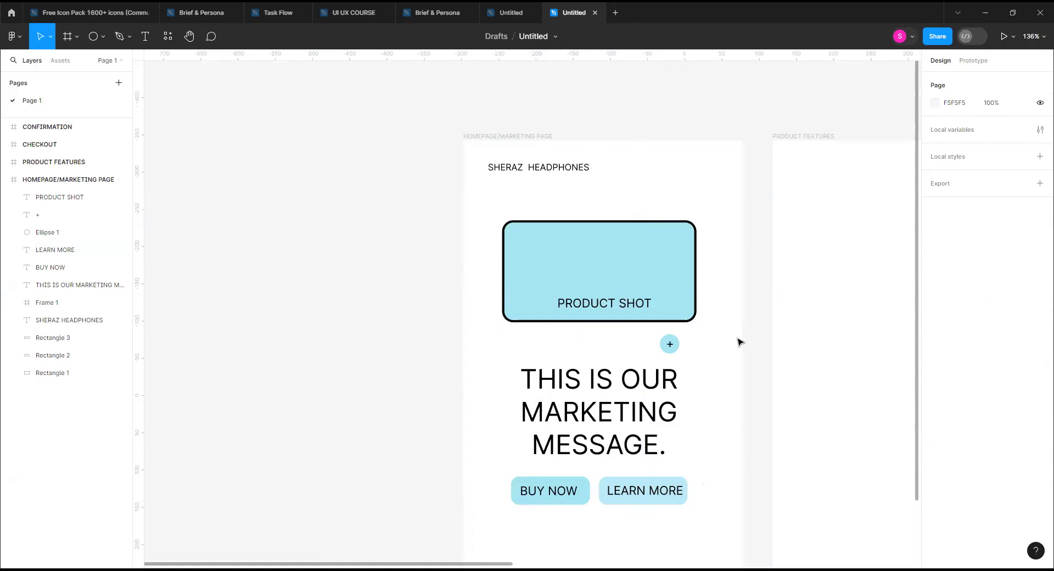
pyautogui.scroll(-1, 740, 342)
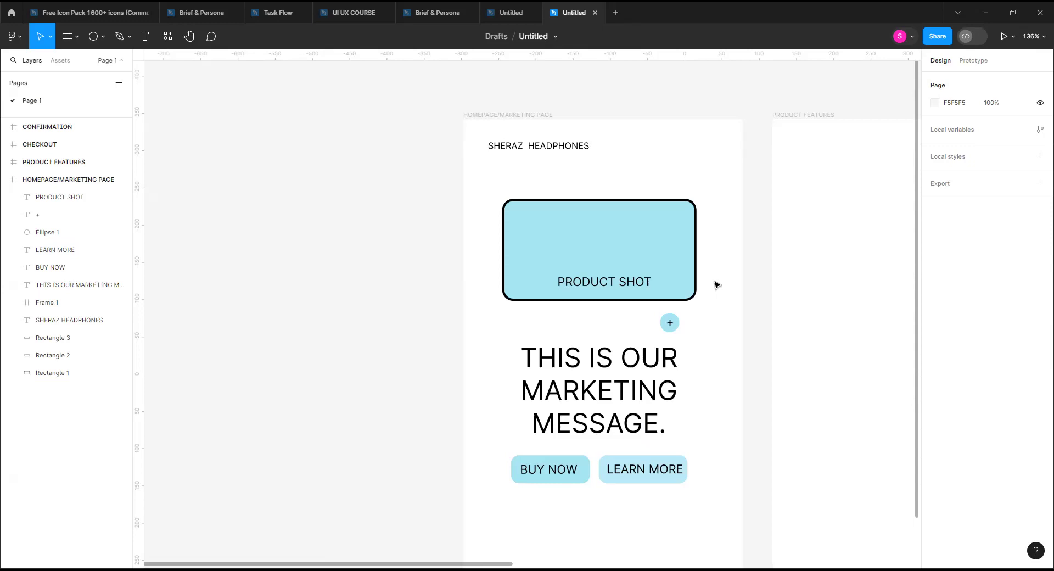
pyautogui.click(695, 260)
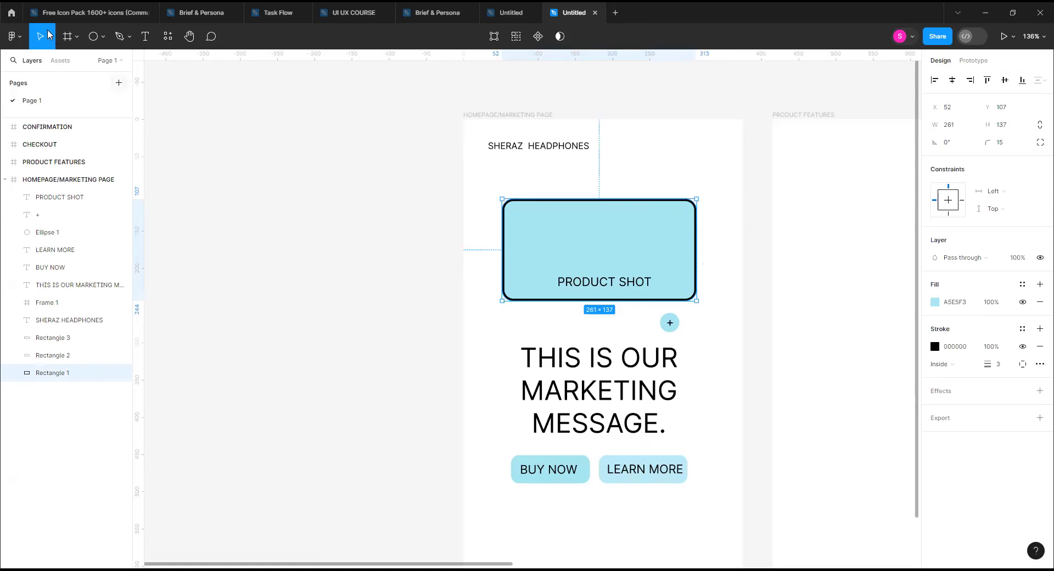
pyautogui.click(21, 42)
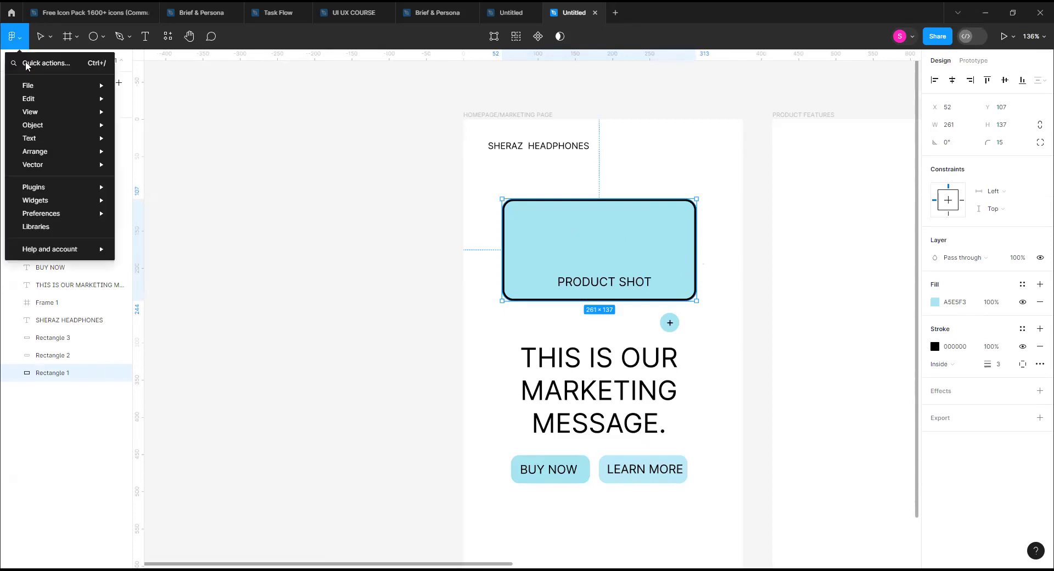
pyautogui.moveTo(43, 103)
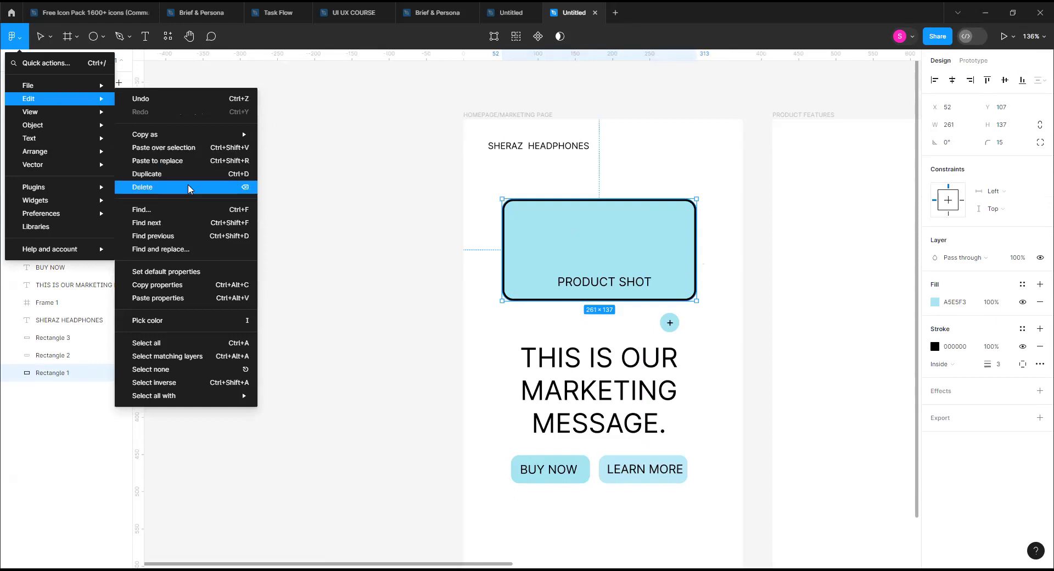
pyautogui.click(183, 272)
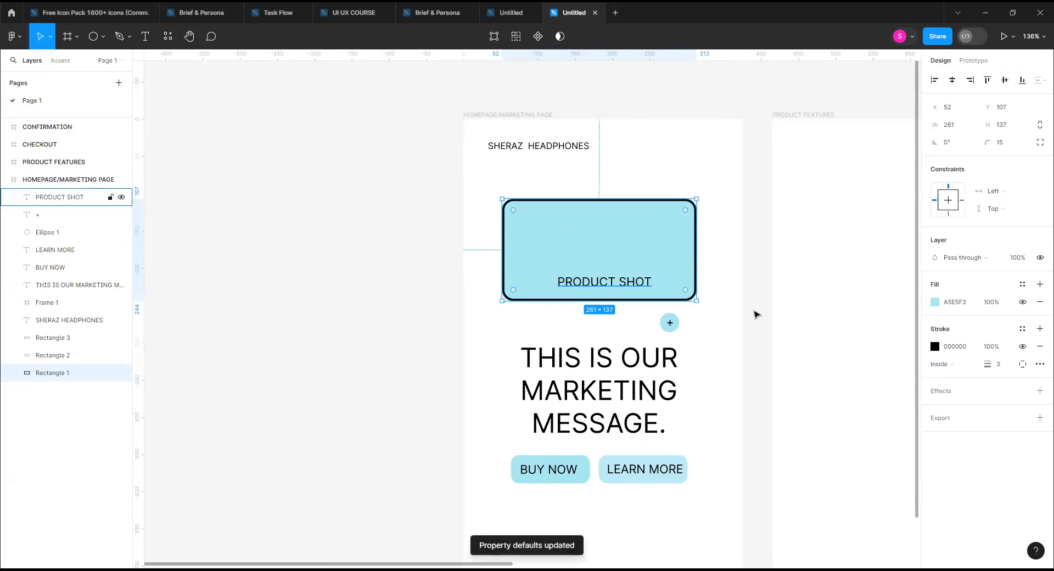
# Draw a rectangle about 263 × 135 in the upper part of the PRODUCT FEATURES frame, at about X 55, Y 115.
pyautogui.hscroll(4, 753, 311)
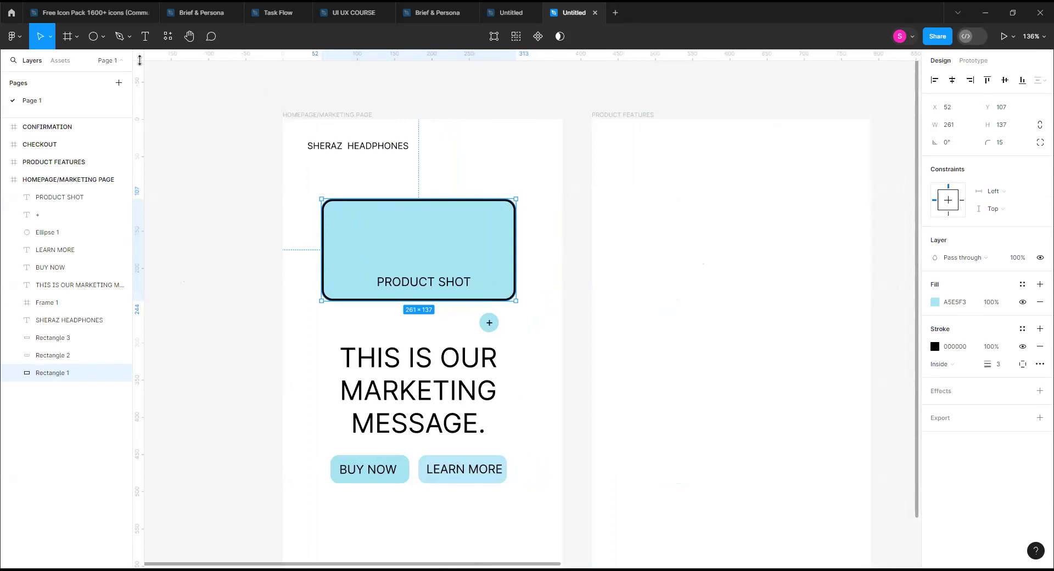
pyautogui.click(102, 37)
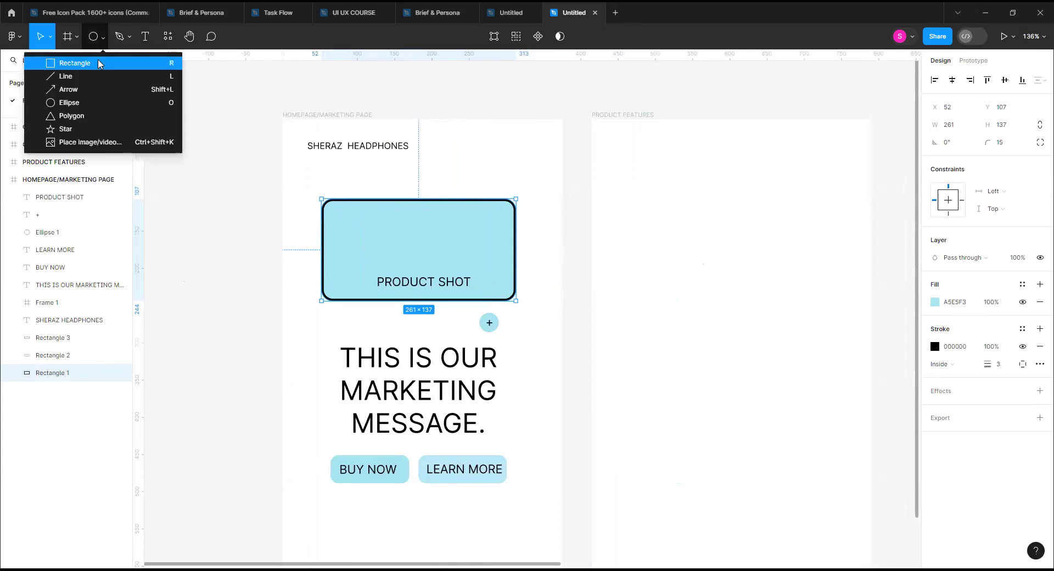
pyautogui.click(104, 62)
pyautogui.moveTo(633, 205)
pyautogui.mouseDown()
pyautogui.moveTo(765, 255)
pyautogui.moveTo(829, 305)
pyautogui.mouseUp()
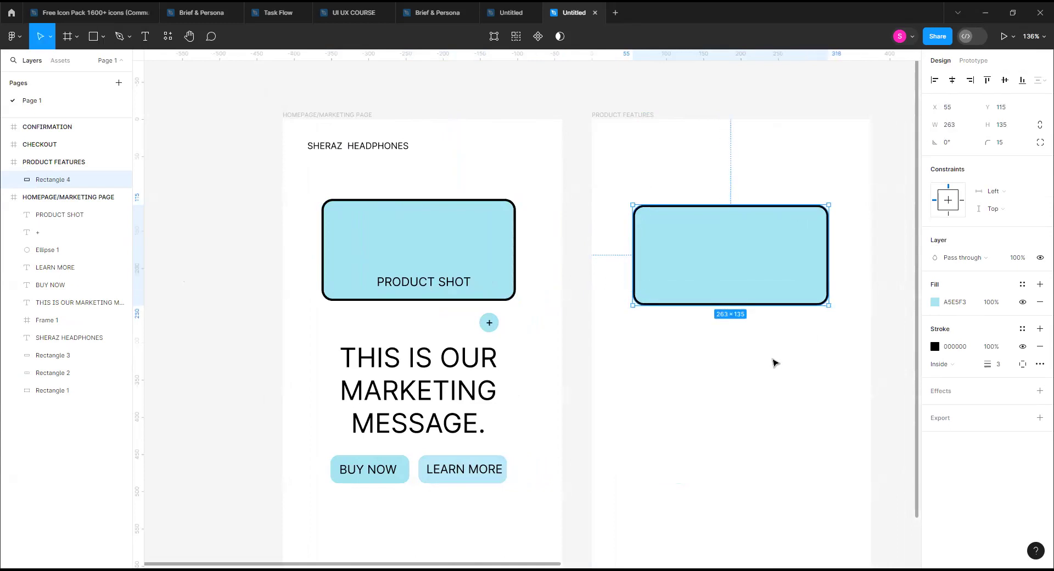
pyautogui.moveTo(688, 366); pyautogui.dragTo(807, 462)
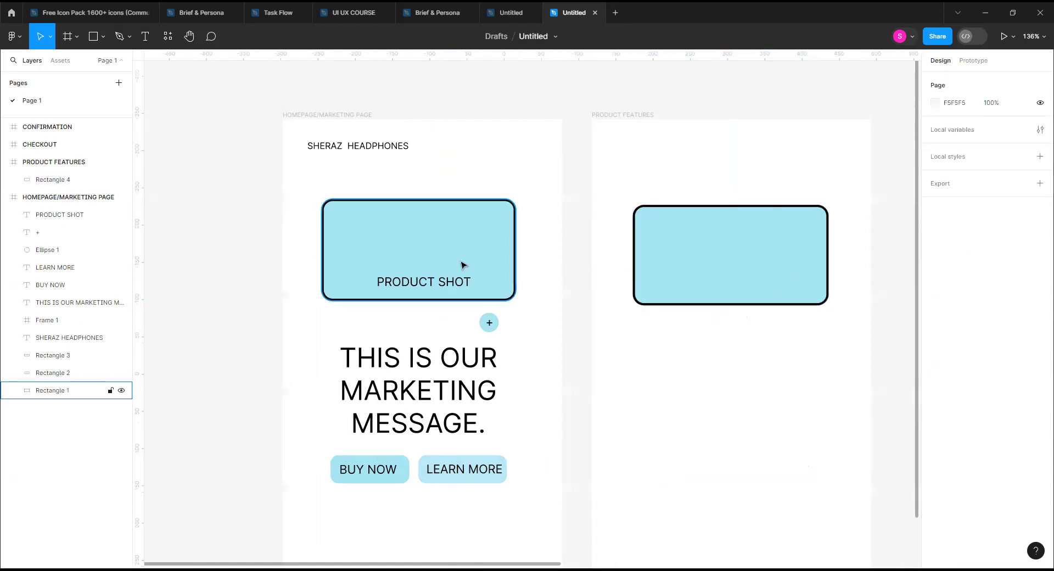
# Draw a test rectangle about 118 × 76 below the large one in the PRODUCT FEATURES frame and delete it.
pyautogui.click(94, 39)
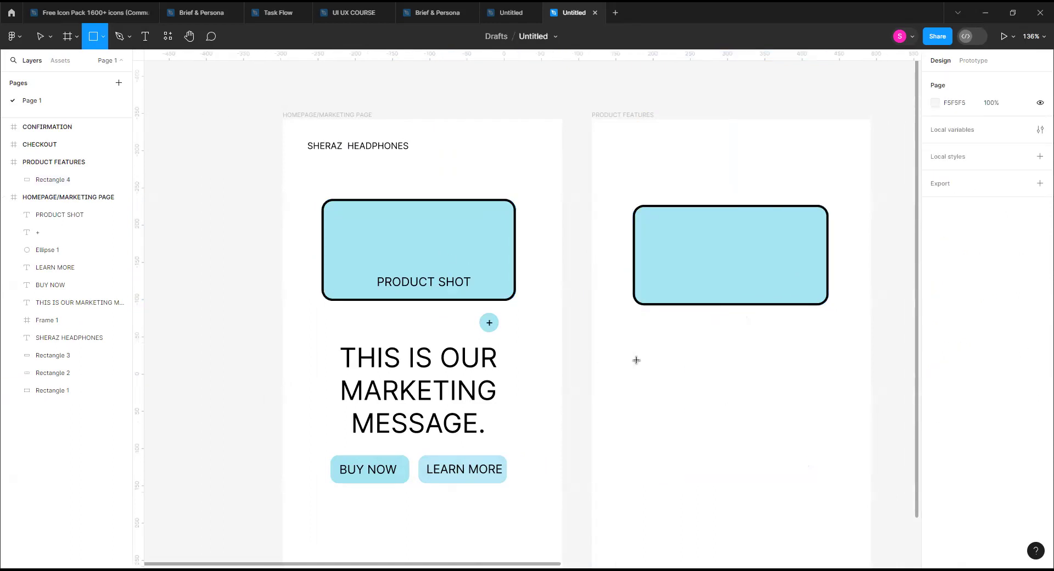
pyautogui.moveTo(723, 414); pyautogui.dragTo(636, 360)
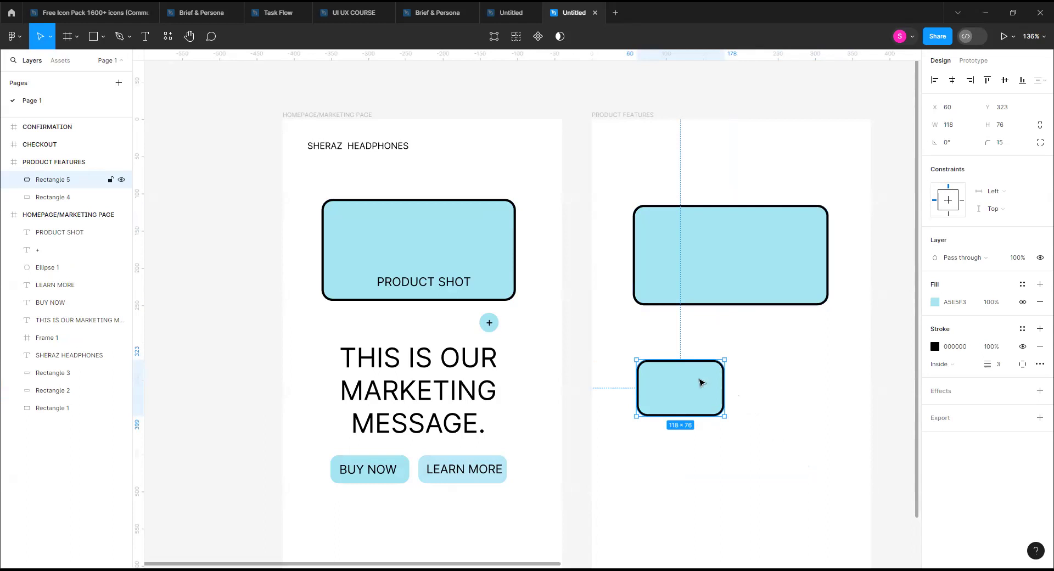
pyautogui.press('Delete')
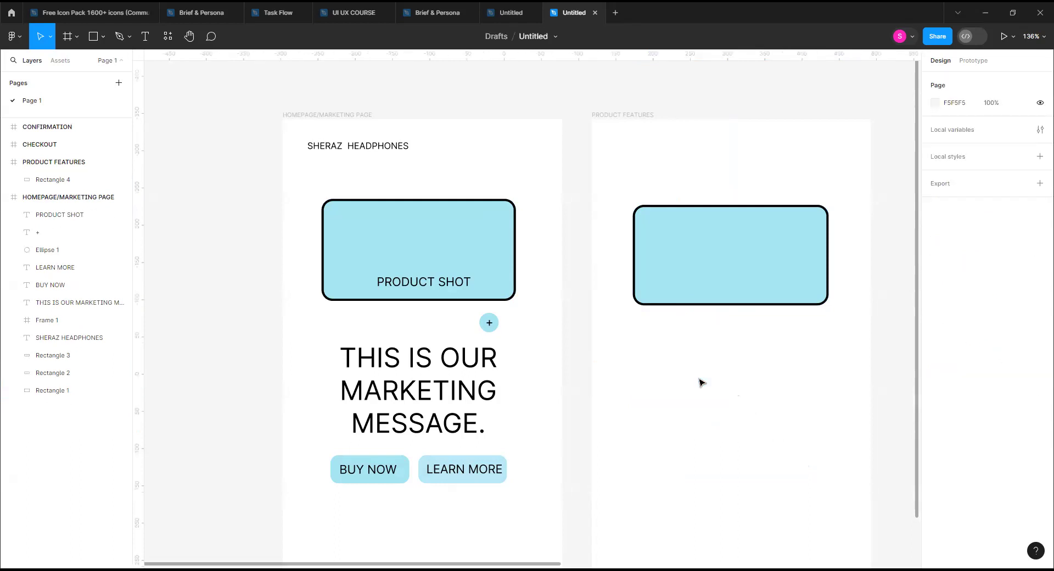
# Remove the stroke from the PRODUCT FEATURES rectangle and set its corner radius to 0.
pyautogui.click(687, 302)
pyautogui.click(1040, 347)
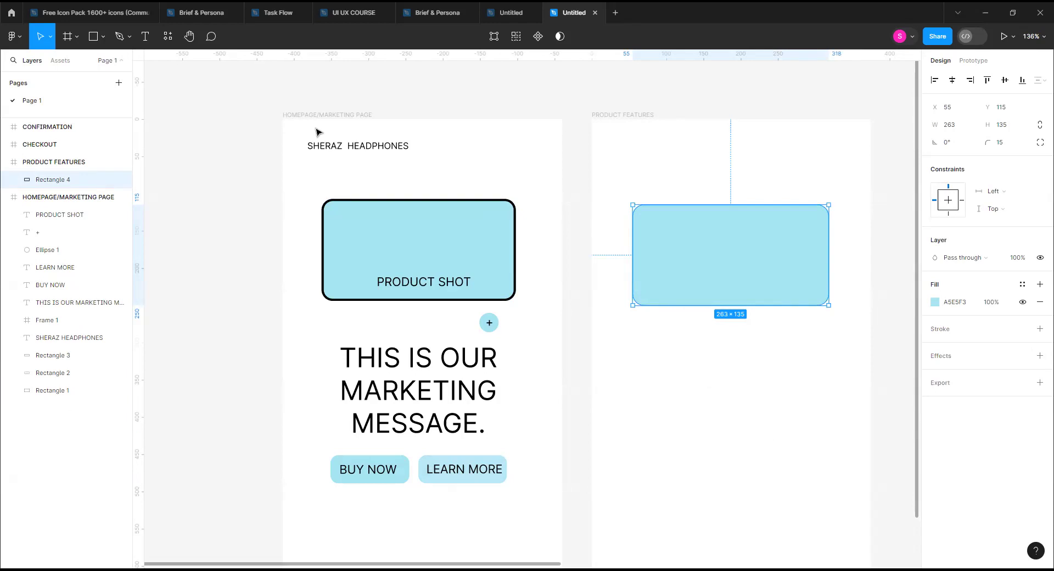
pyautogui.click(18, 37)
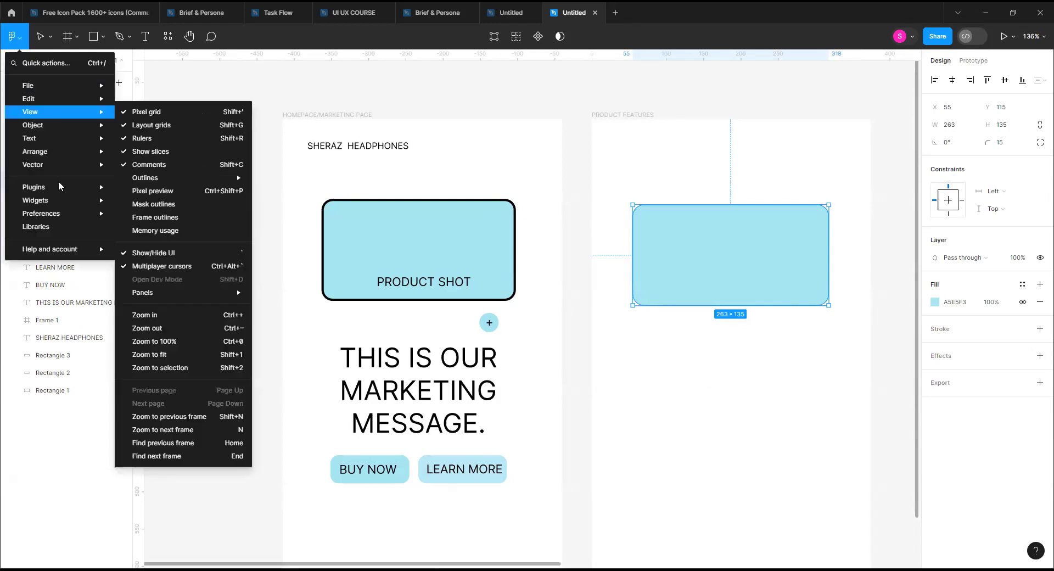
pyautogui.moveTo(60, 187)
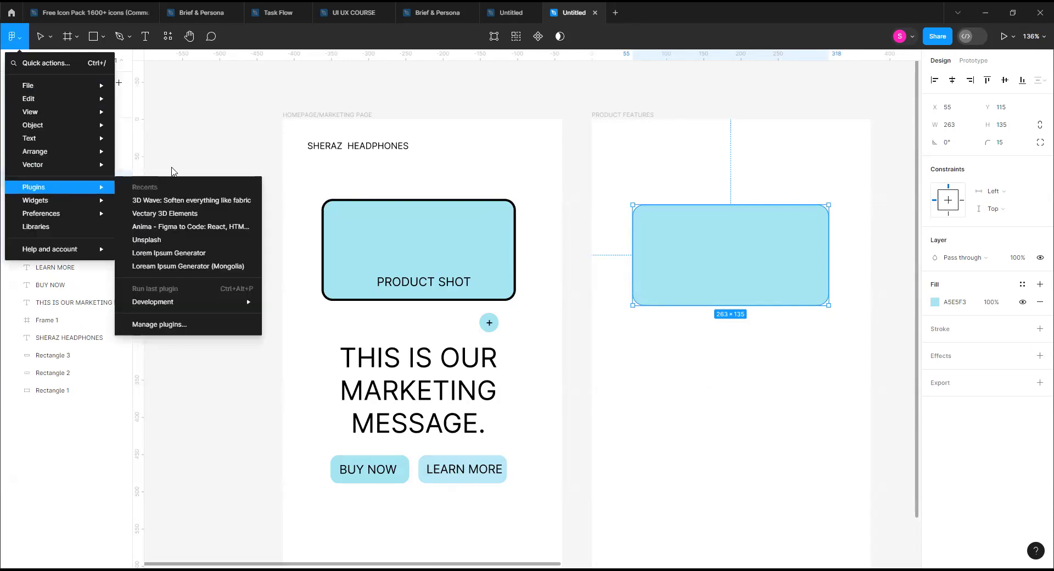
pyautogui.click(784, 269)
pyautogui.click(1016, 142)
pyautogui.write('0')
pyautogui.press('Return')
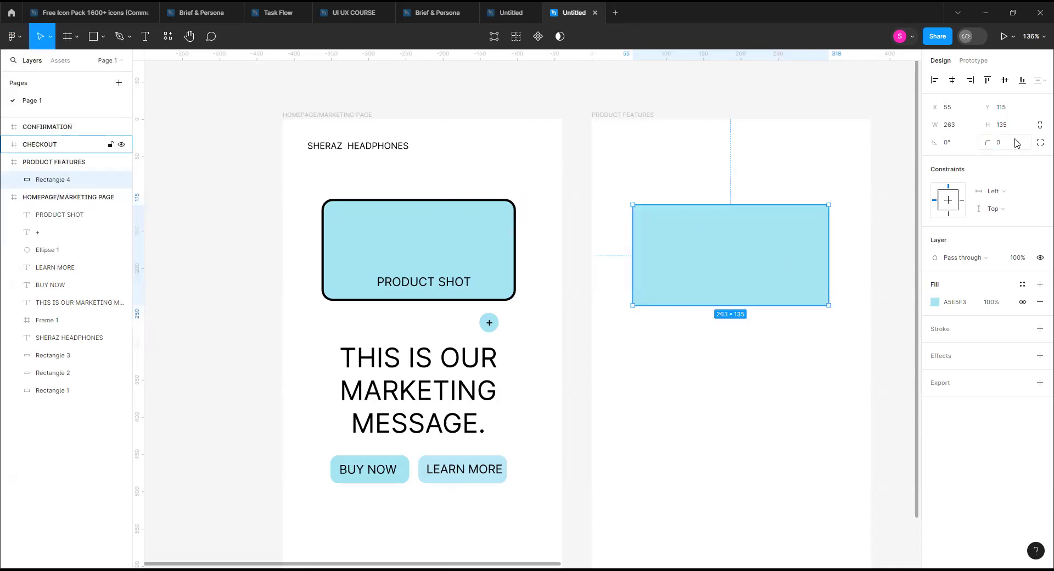
# Set the square-cornered, strokeless PRODUCT FEATURES rectangle's properties as the defaults for new shapes.
pyautogui.click(16, 44)
pyautogui.moveTo(58, 88)
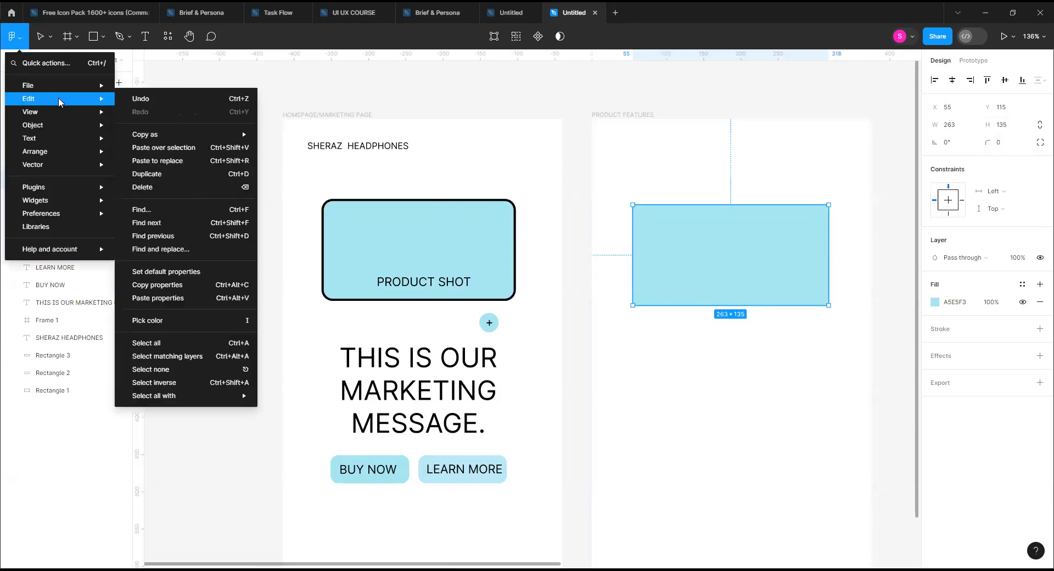
pyautogui.click(191, 273)
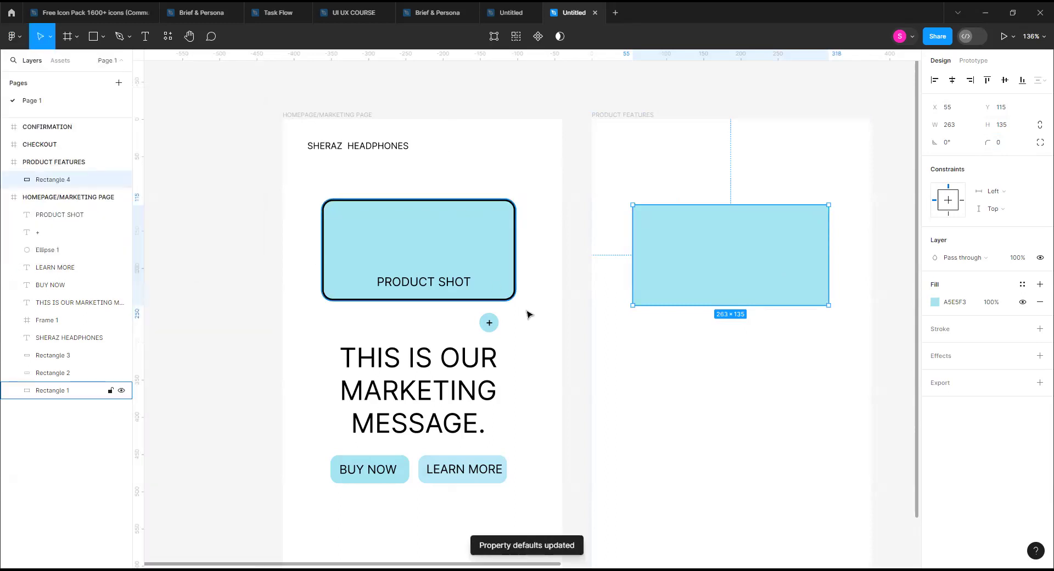
pyautogui.click(676, 381)
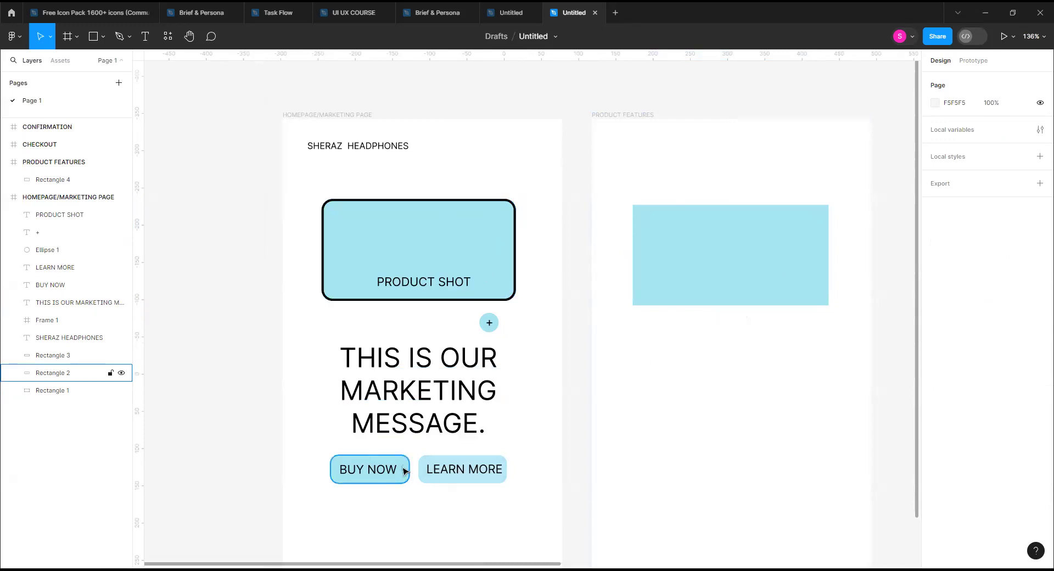
pyautogui.rightClick(439, 247)
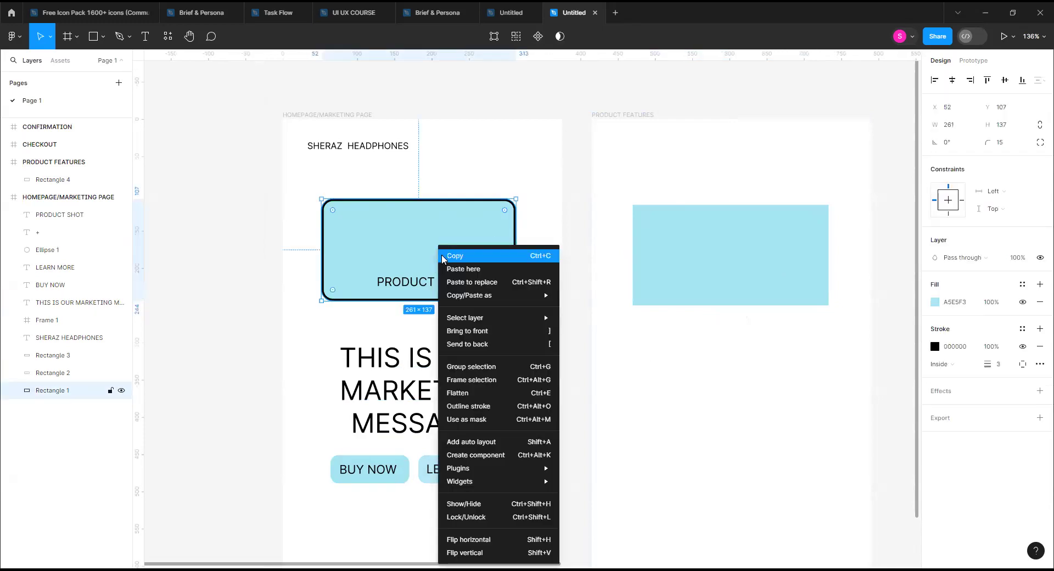
pyautogui.moveTo(480, 323)
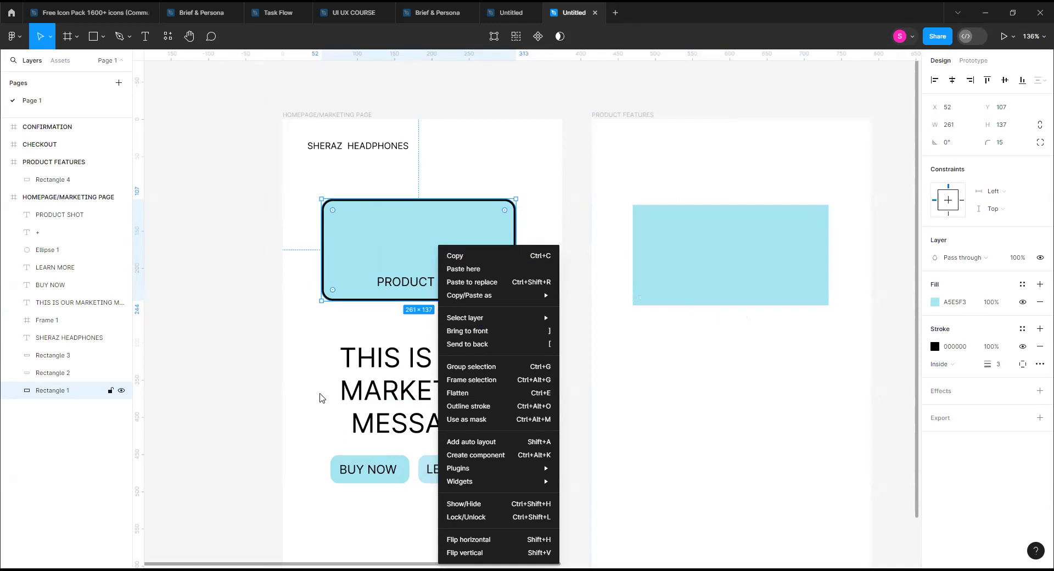
pyautogui.click(349, 243)
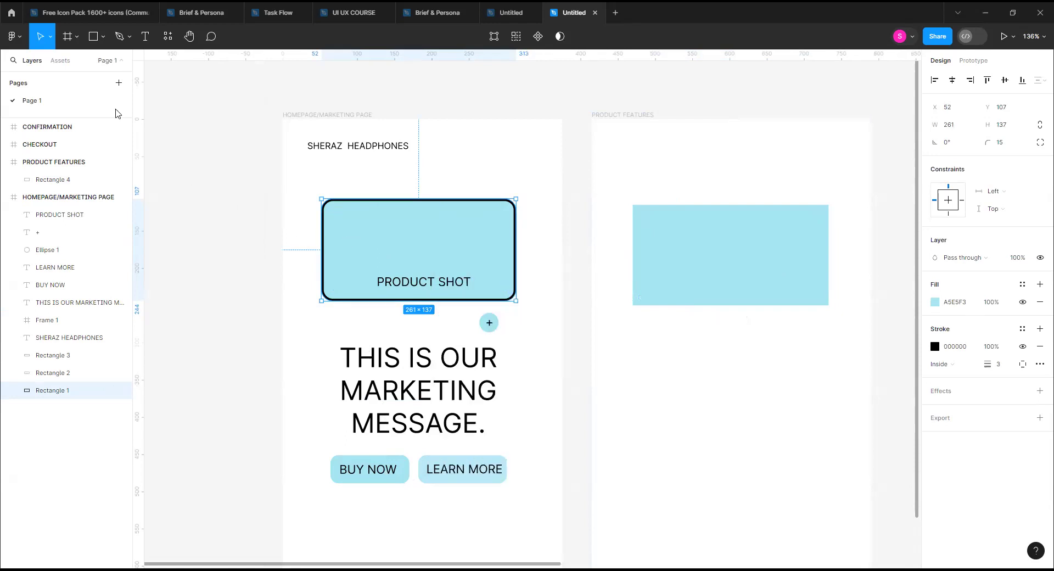
pyautogui.click(12, 36)
pyautogui.moveTo(46, 100)
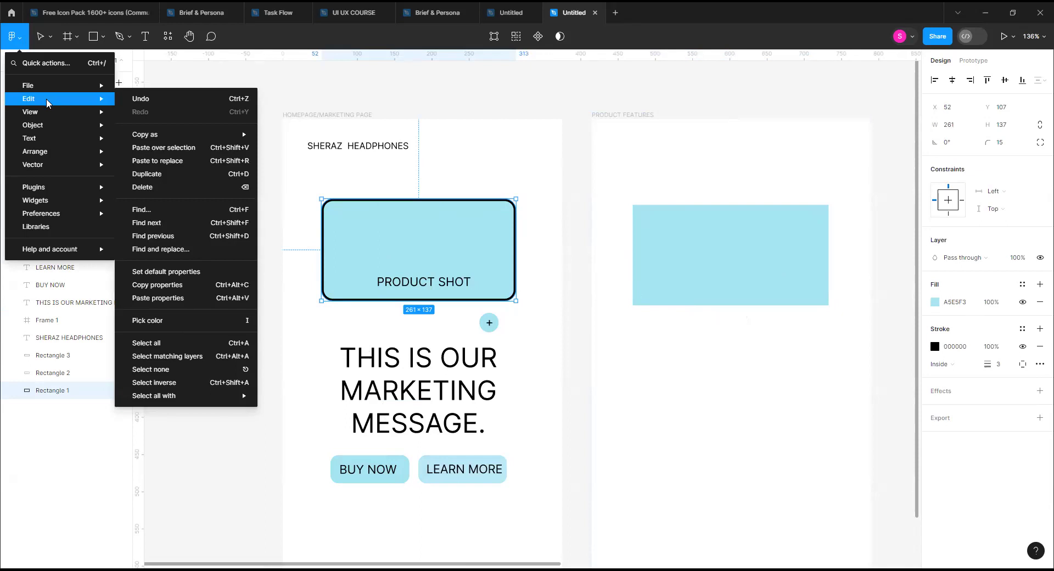
pyautogui.moveTo(47, 118)
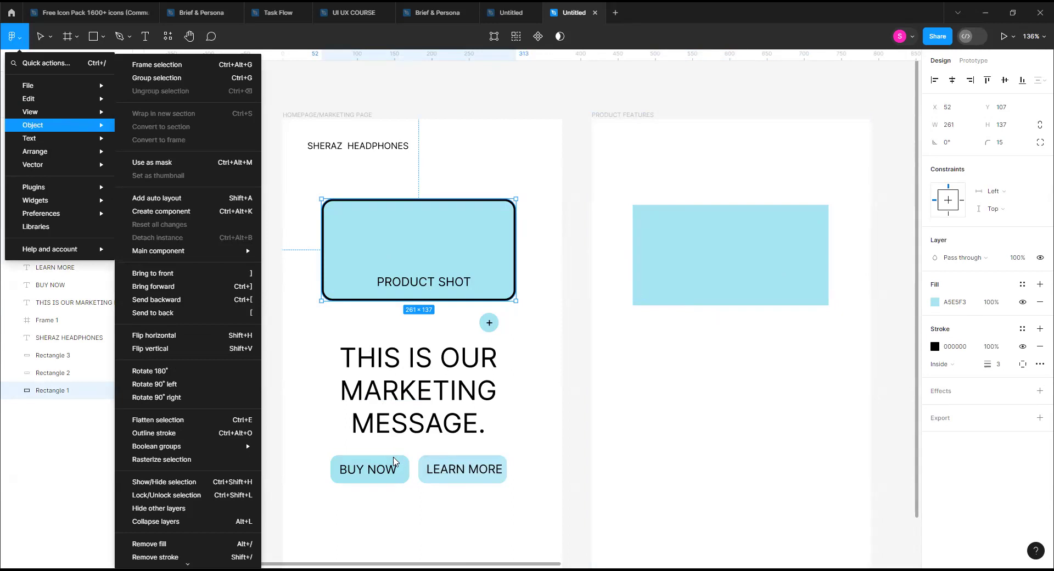
pyautogui.click(393, 463)
pyautogui.click(396, 466)
pyautogui.rightClick(396, 466)
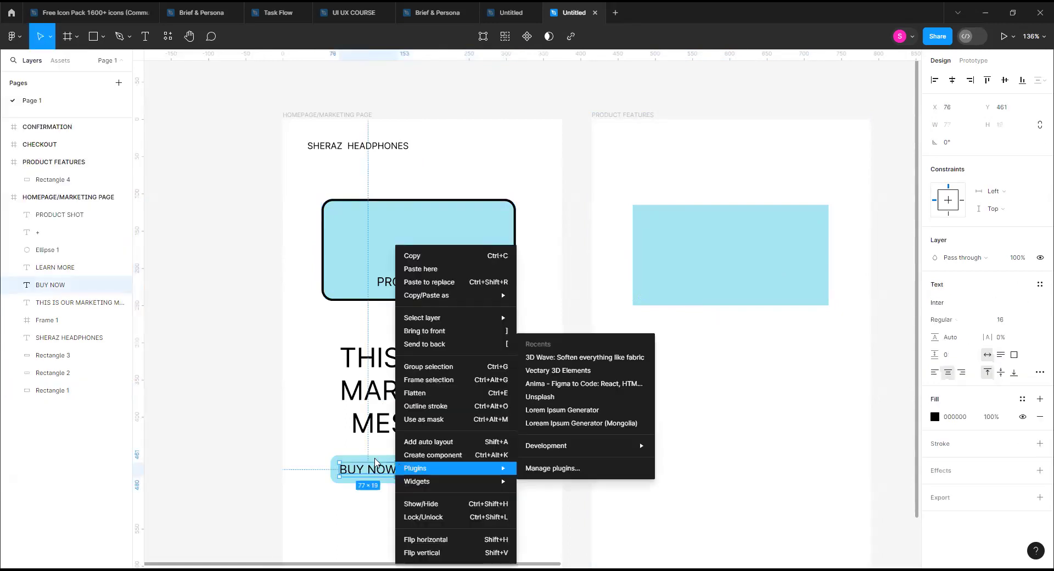
pyautogui.press('Escape')
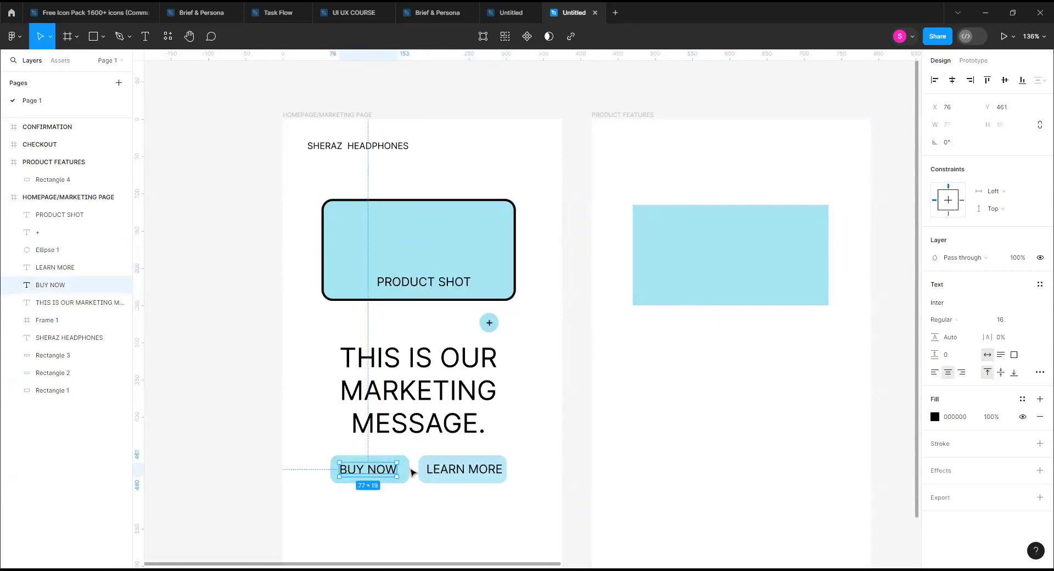
pyautogui.click(409, 469)
pyautogui.rightClick(405, 471)
pyautogui.moveTo(406, 471)
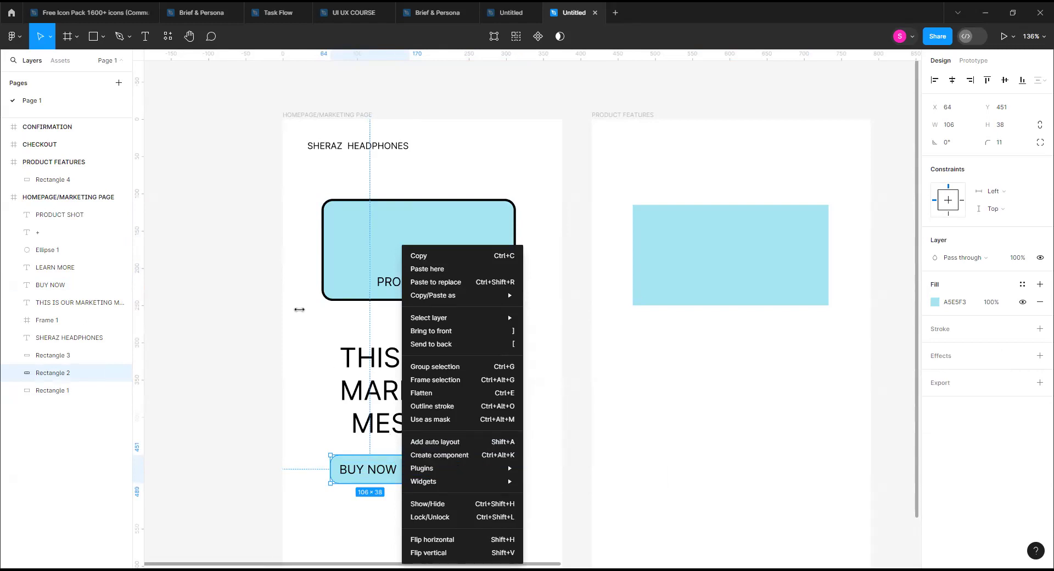
pyautogui.click(300, 310)
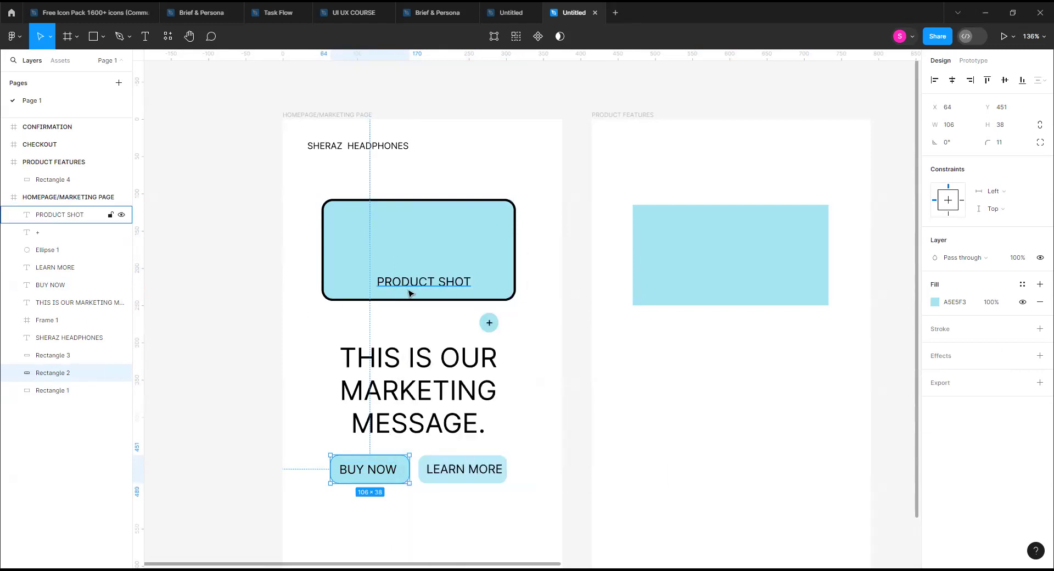
# Resize the light-blue background rectangle of the LEARN MORE button to about 127 × 34.
pyautogui.click(470, 486)
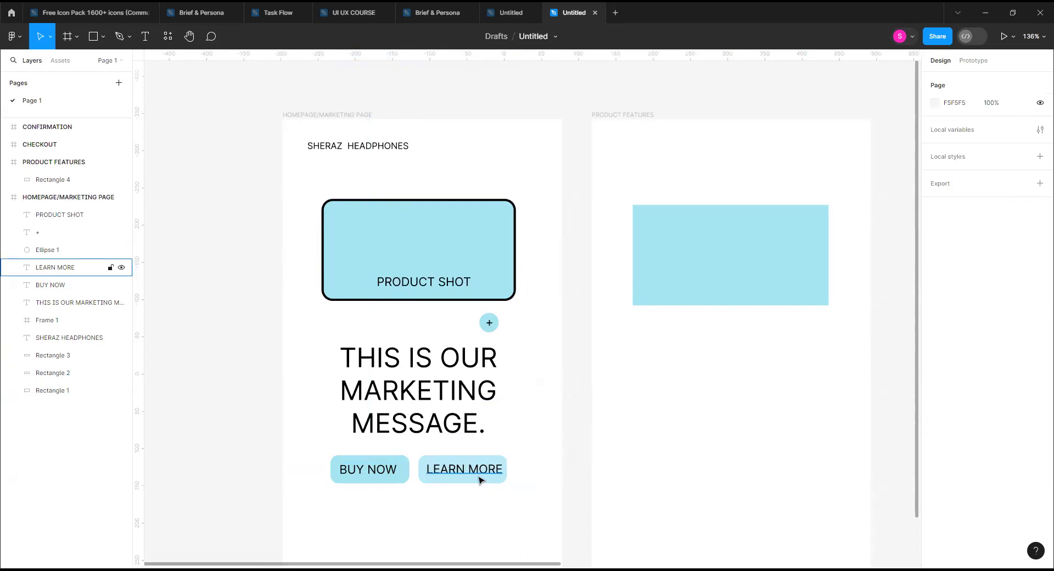
pyautogui.click(502, 464)
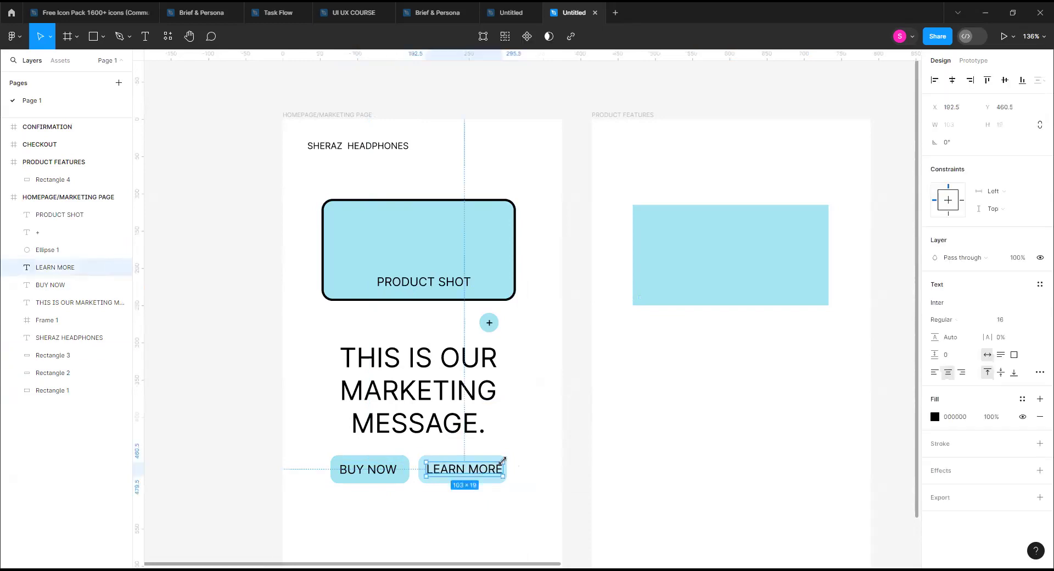
pyautogui.click(507, 458)
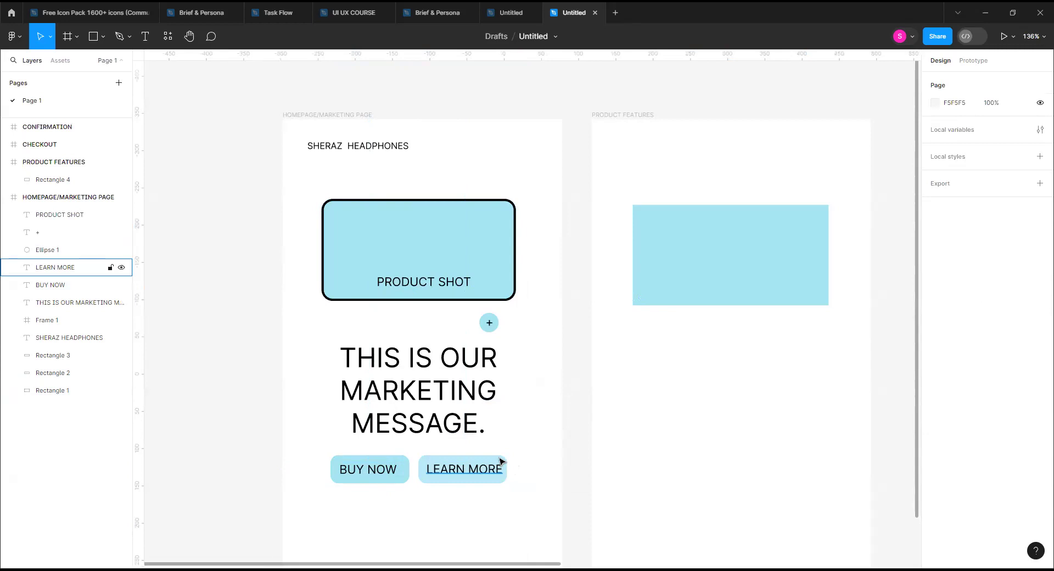
pyautogui.click(499, 454)
pyautogui.moveTo(505, 454); pyautogui.dragTo(539, 440)
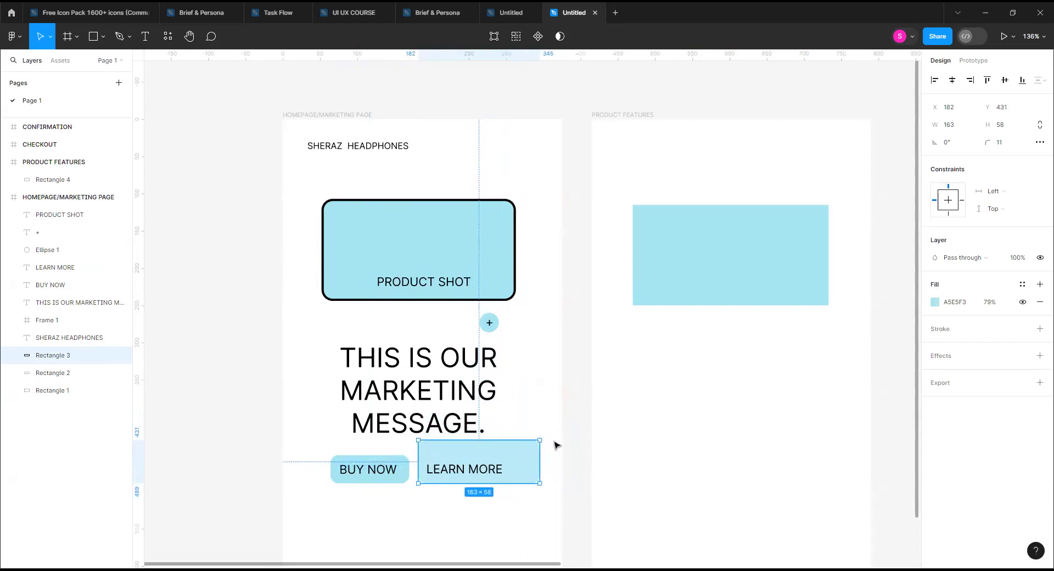
pyautogui.scroll(5, 581, 447)
pyautogui.scroll(-4, 581, 447)
pyautogui.hscroll(-2, 581, 447)
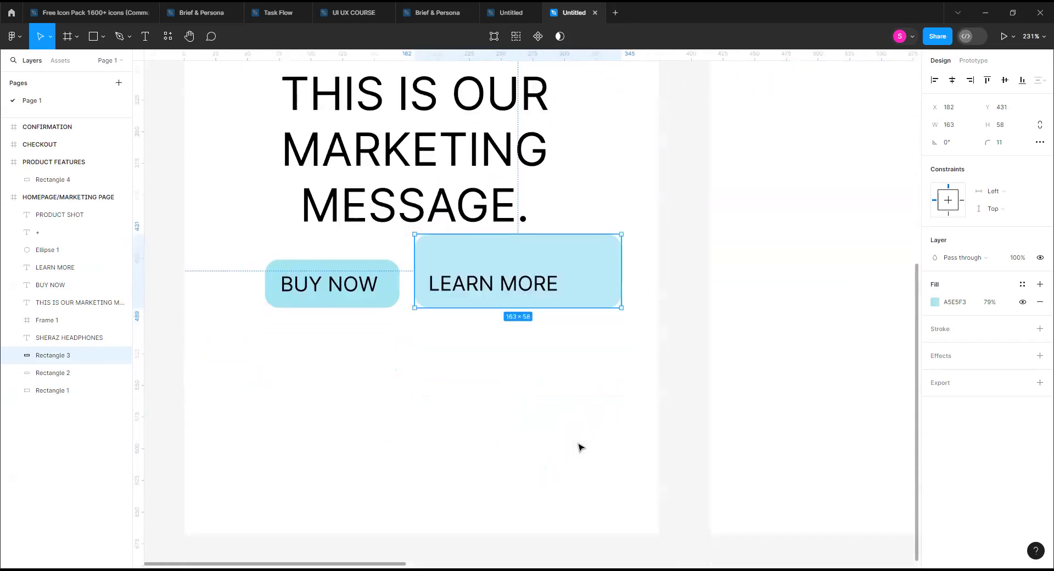
pyautogui.moveTo(620, 231); pyautogui.dragTo(575, 264)
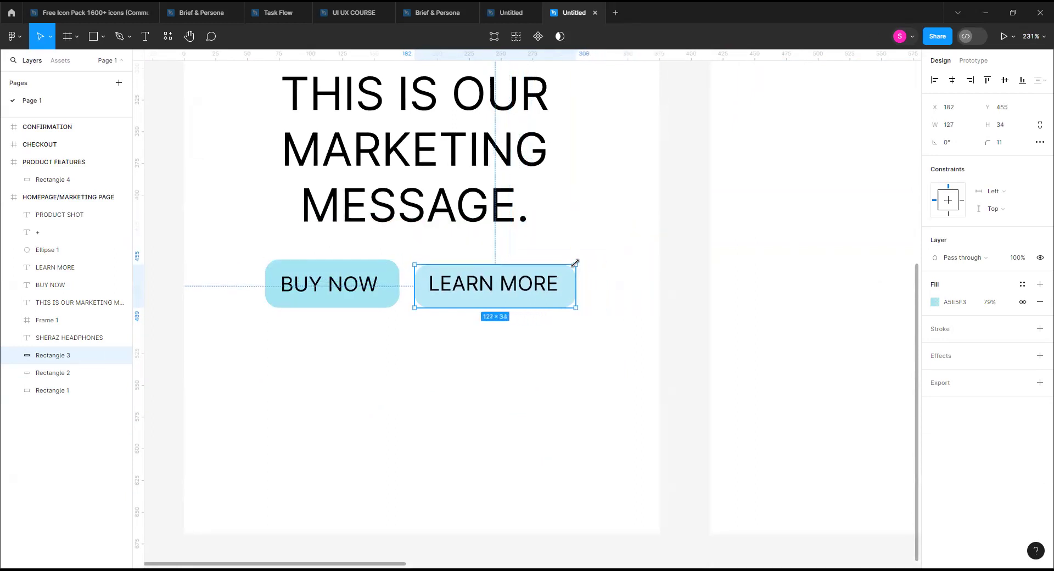
# Group the LEARN MORE text with its background rectangle.
pyautogui.click(620, 320)
pyautogui.moveTo(598, 230); pyautogui.dragTo(454, 336)
pyautogui.rightClick(464, 281)
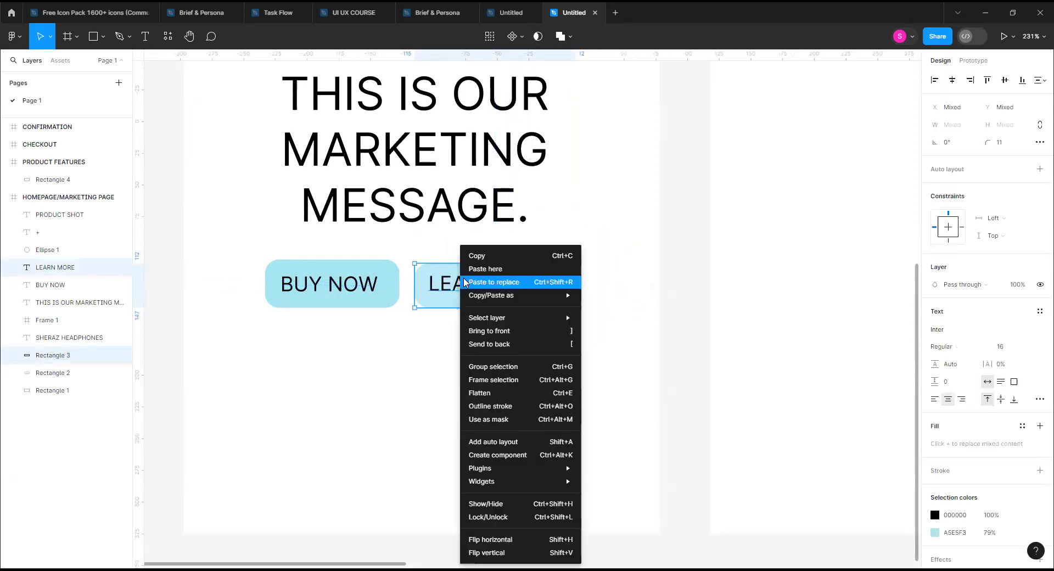
pyautogui.click(515, 367)
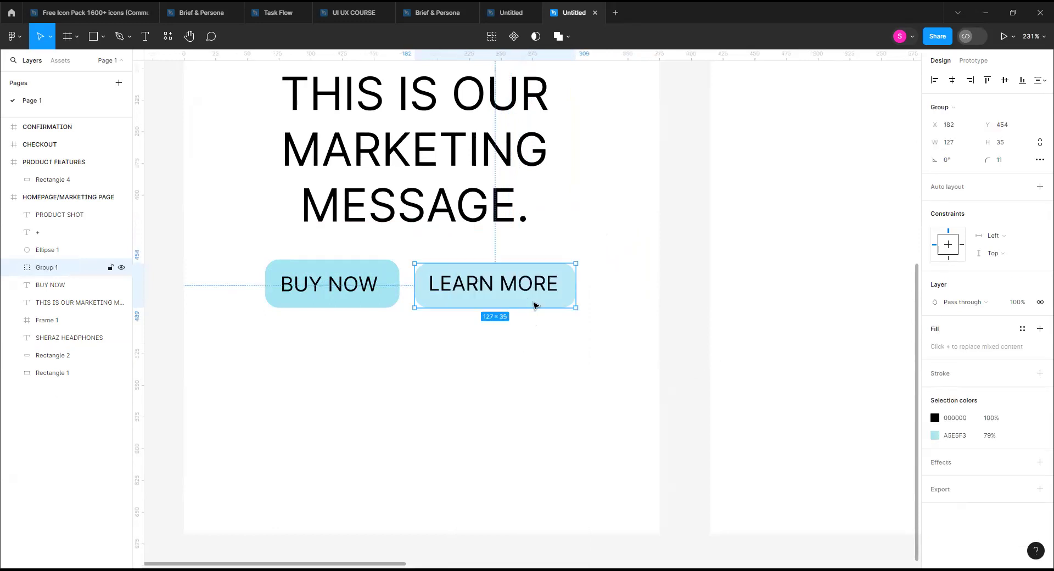
# Try moving the LEARN MORE group to spots below the BUY NOW button and resizing it, and undo the resize.
pyautogui.moveTo(536, 305); pyautogui.dragTo(559, 397)
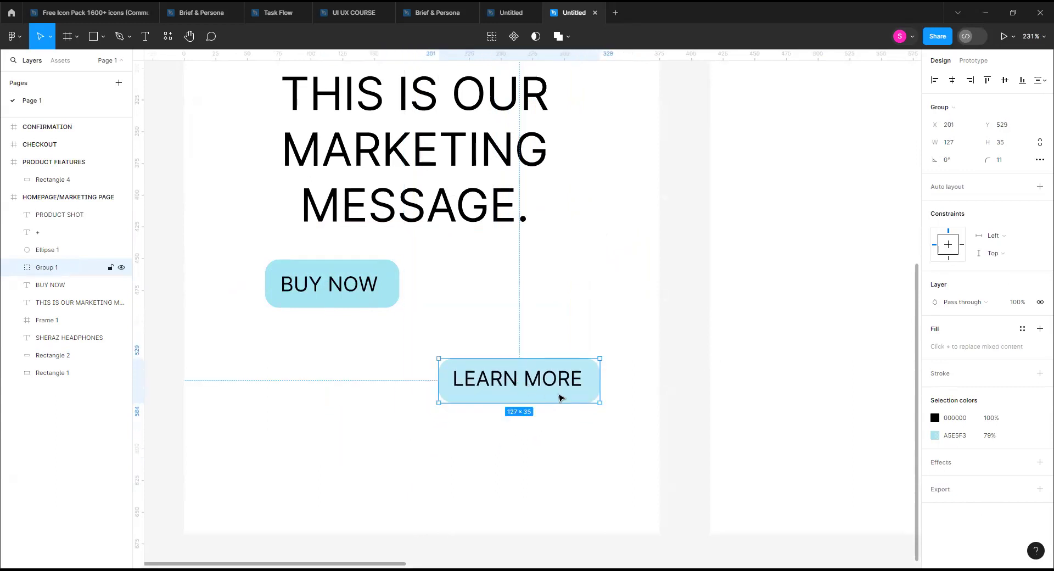
pyautogui.moveTo(599, 359)
pyautogui.mouseDown()
pyautogui.moveTo(727, 245)
pyautogui.moveTo(694, 238)
pyautogui.moveTo(614, 263)
pyautogui.moveTo(643, 220)
pyautogui.moveTo(690, 213)
pyautogui.moveTo(649, 285)
pyautogui.moveTo(586, 346)
pyautogui.moveTo(697, 270)
pyautogui.moveTo(609, 301)
pyautogui.moveTo(709, 255)
pyautogui.moveTo(600, 315)
pyautogui.moveTo(575, 353)
pyautogui.moveTo(610, 332)
pyautogui.moveTo(601, 357)
pyautogui.mouseUp()
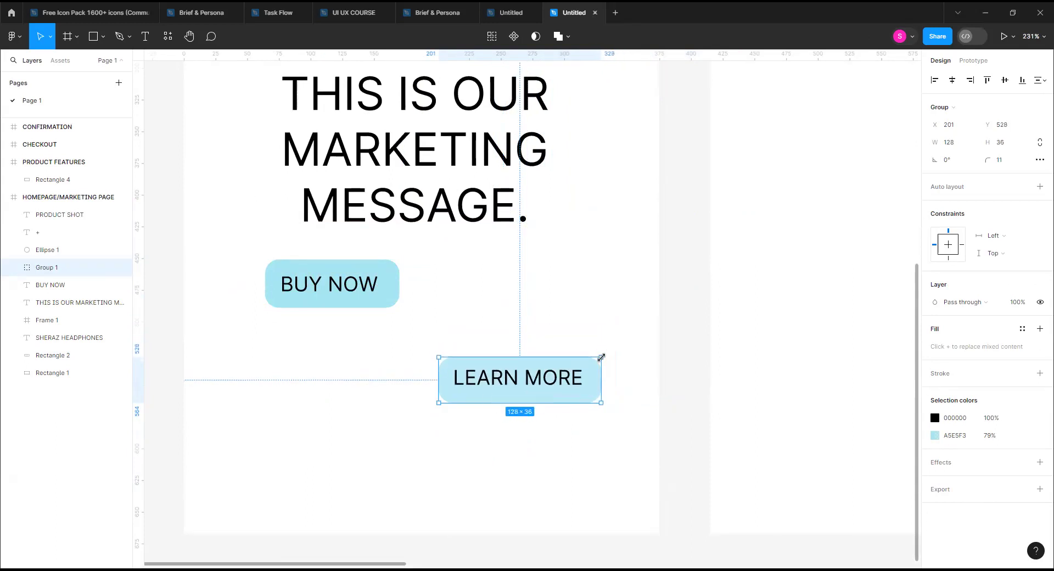
pyautogui.hotkey('ctrl', 'z')
pyautogui.hotkey('ctrl', 'z')
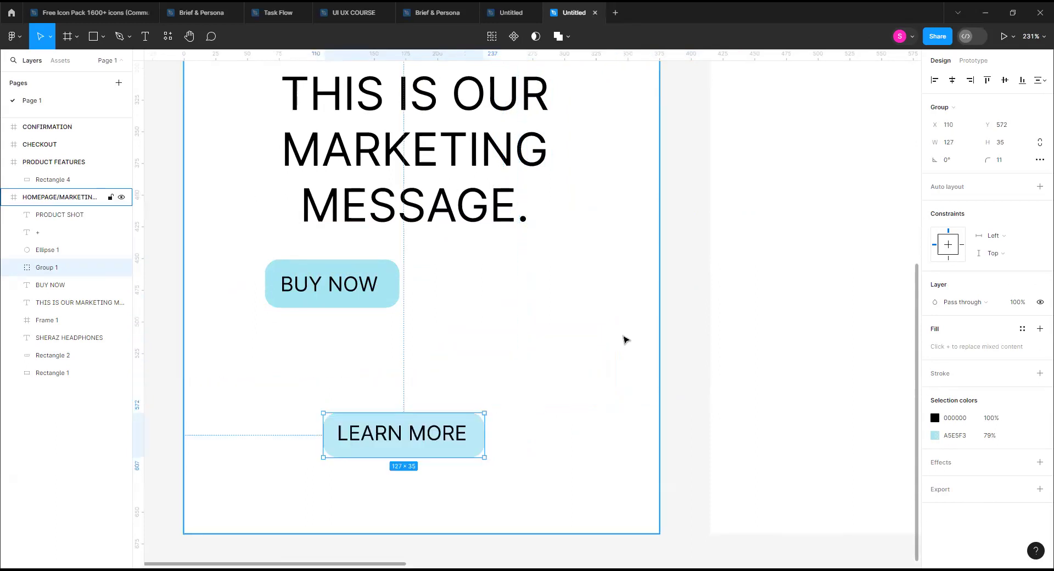
pyautogui.moveTo(469, 430); pyautogui.dragTo(601, 331)
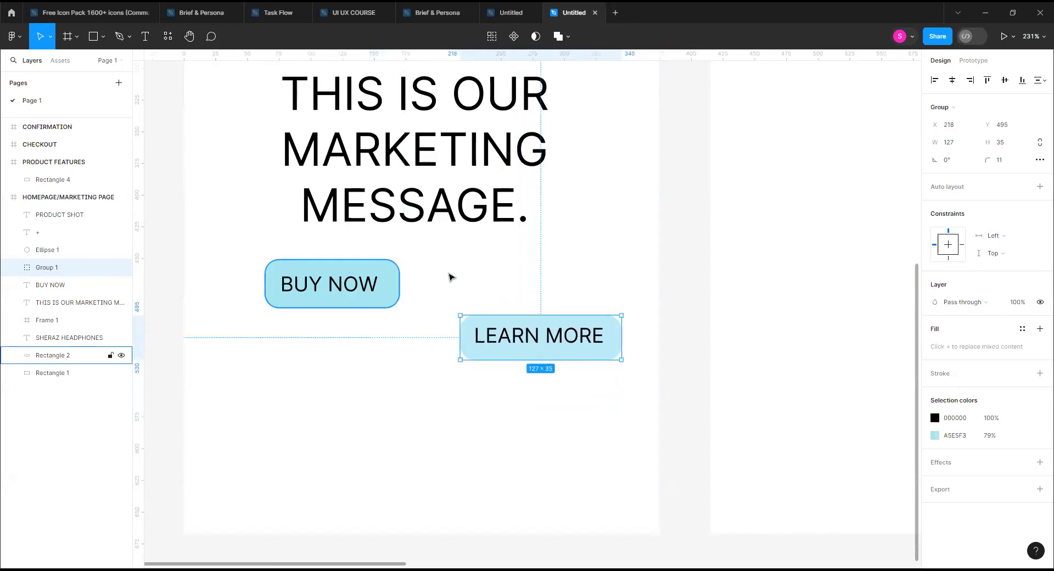
pyautogui.moveTo(481, 339); pyautogui.dragTo(440, 379)
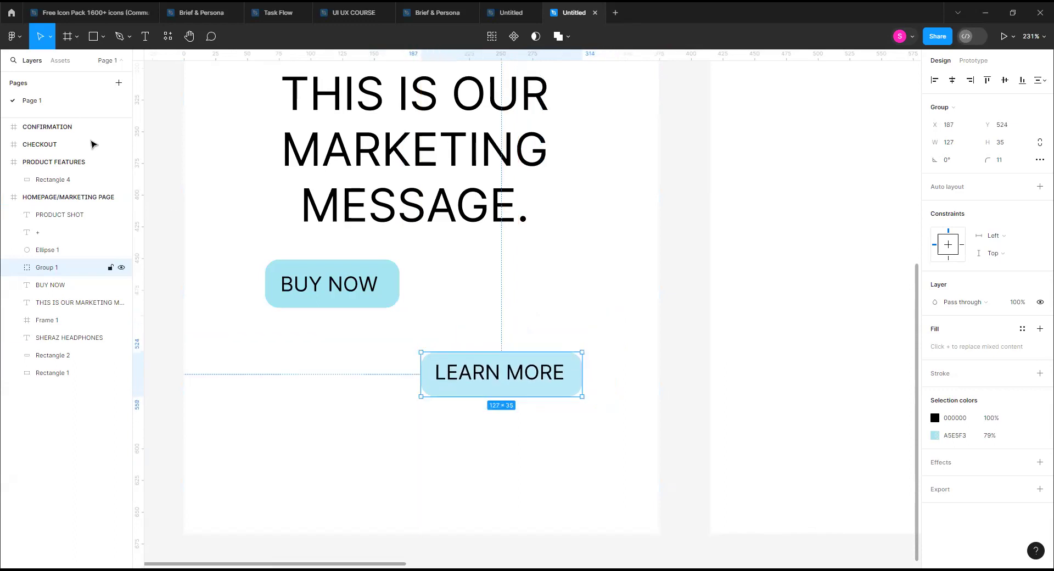
# Try resizing the LEARN MORE group with the Scale tool and switch back to the Move tool.
pyautogui.click(51, 41)
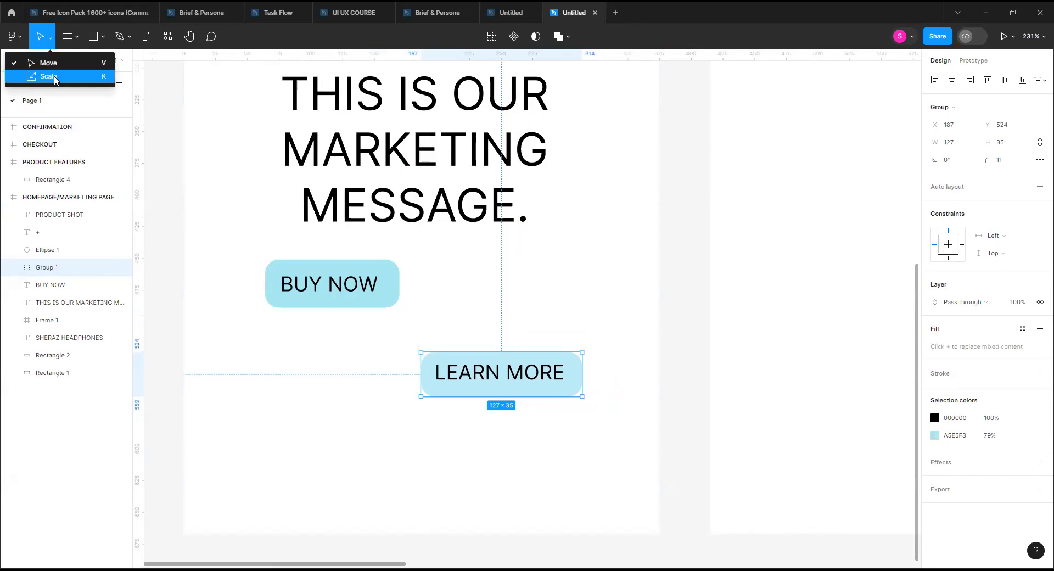
pyautogui.click(95, 76)
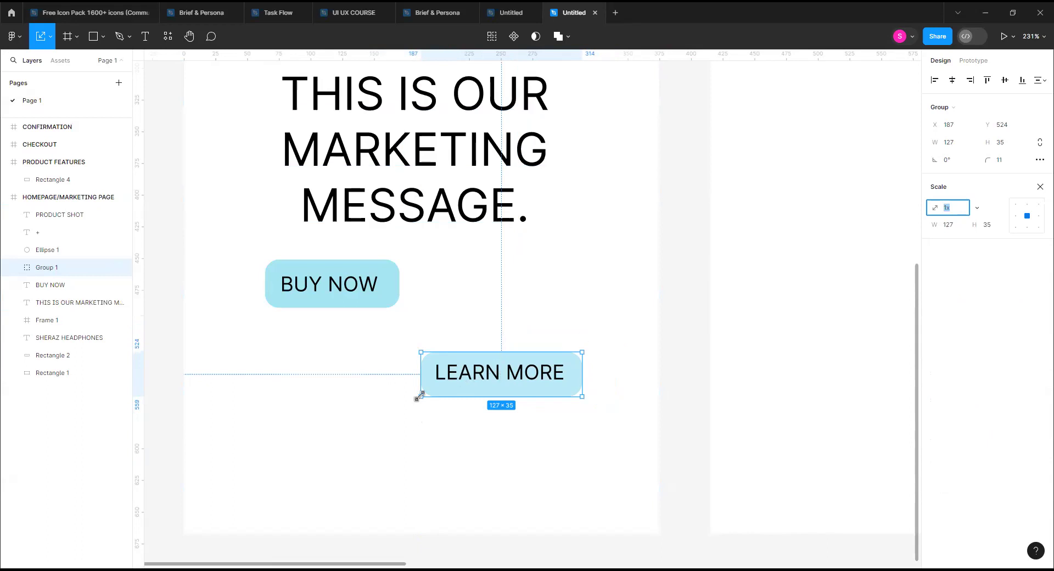
pyautogui.moveTo(419, 397); pyautogui.dragTo(569, 396)
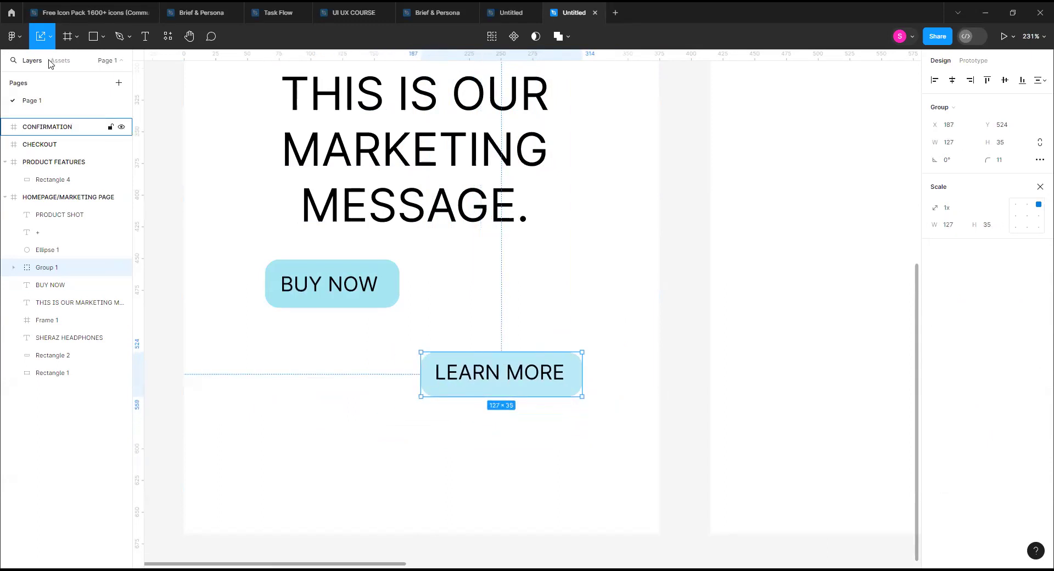
pyautogui.click(50, 36)
pyautogui.click(30, 60)
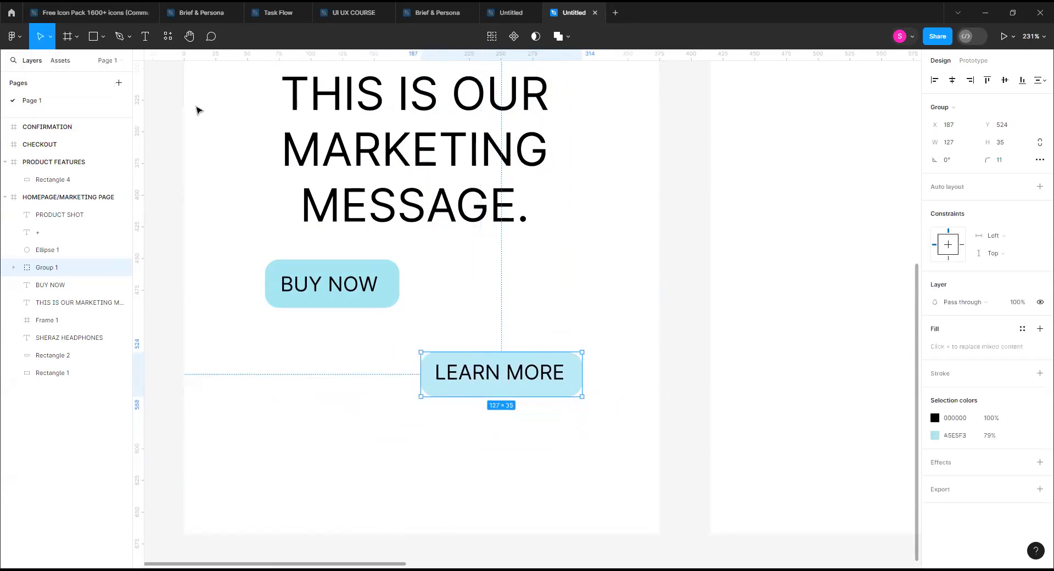
# Place the LEARN MORE group beside the BUY NOW button at about X 187, Y 451 and enlarge it to about 129 × 36.
pyautogui.moveTo(520, 365); pyautogui.dragTo(515, 274)
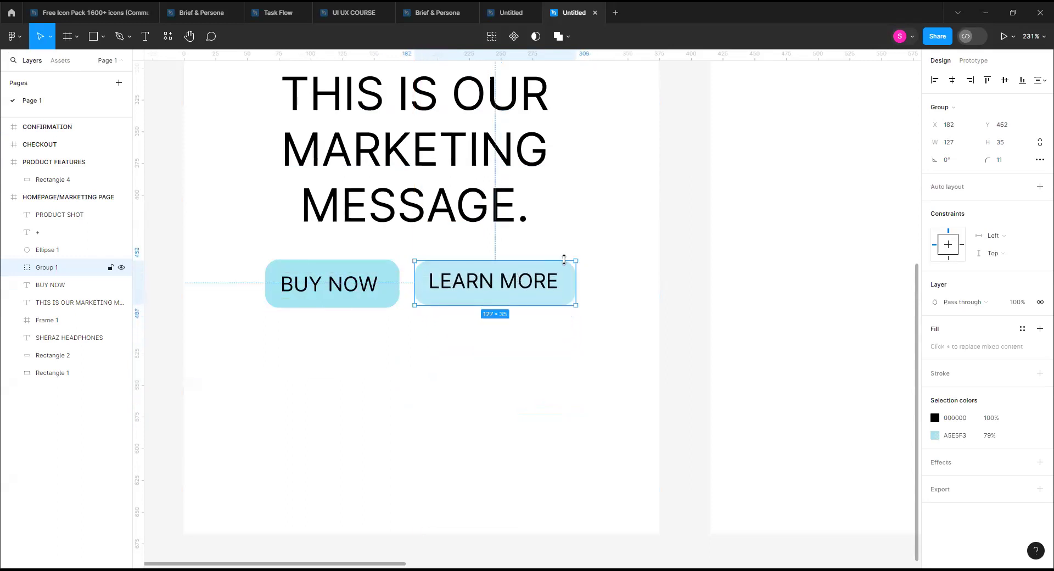
pyautogui.moveTo(577, 259)
pyautogui.mouseDown()
pyautogui.moveTo(580, 243)
pyautogui.moveTo(578, 259)
pyautogui.mouseUp()
pyautogui.moveTo(536, 295); pyautogui.dragTo(543, 295)
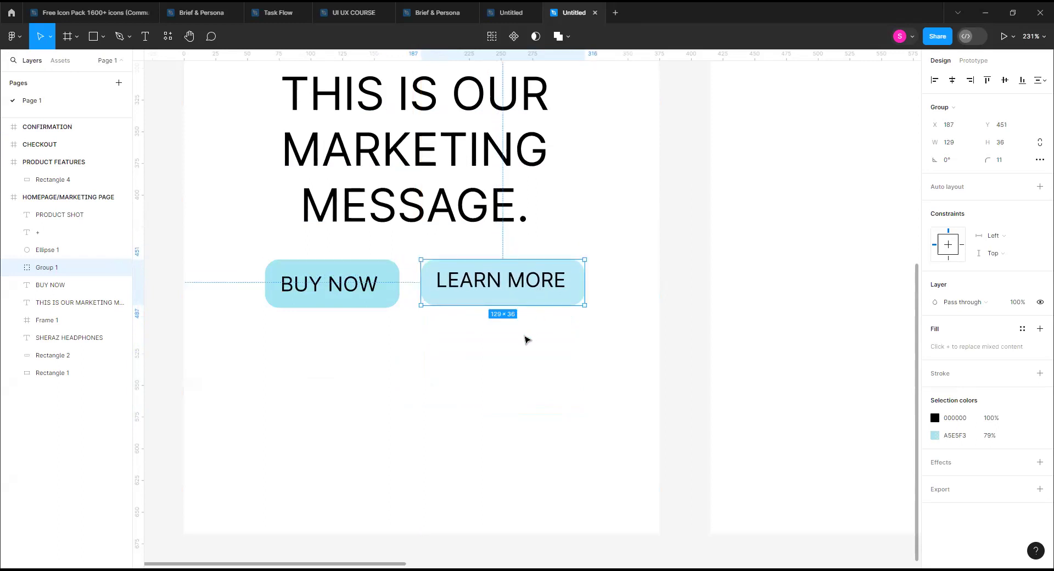
pyautogui.scroll(-3, 526, 339)
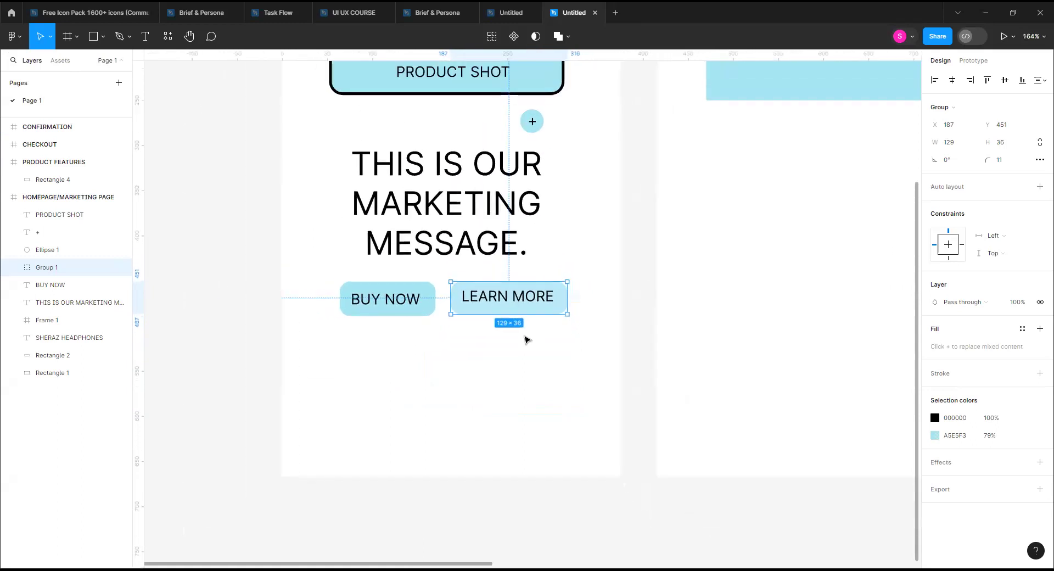
pyautogui.rightClick(510, 301)
pyautogui.click(471, 425)
# Draw a diagonal line across the PRODUCT SHOT rectangle from its lower-left corner to its upper-right corner.
pyautogui.scroll(2, 571, 387)
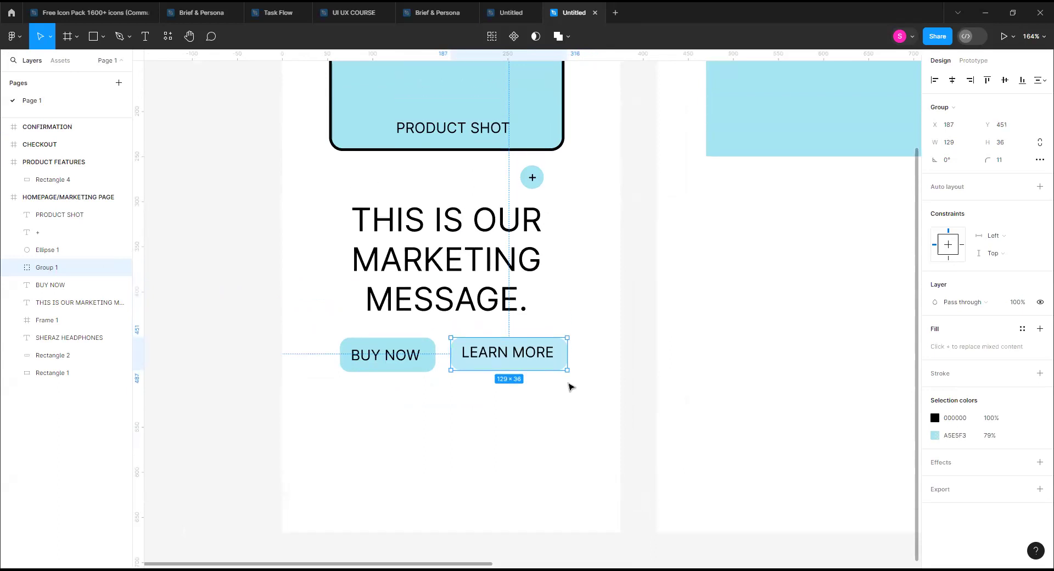
pyautogui.scroll(3, 569, 387)
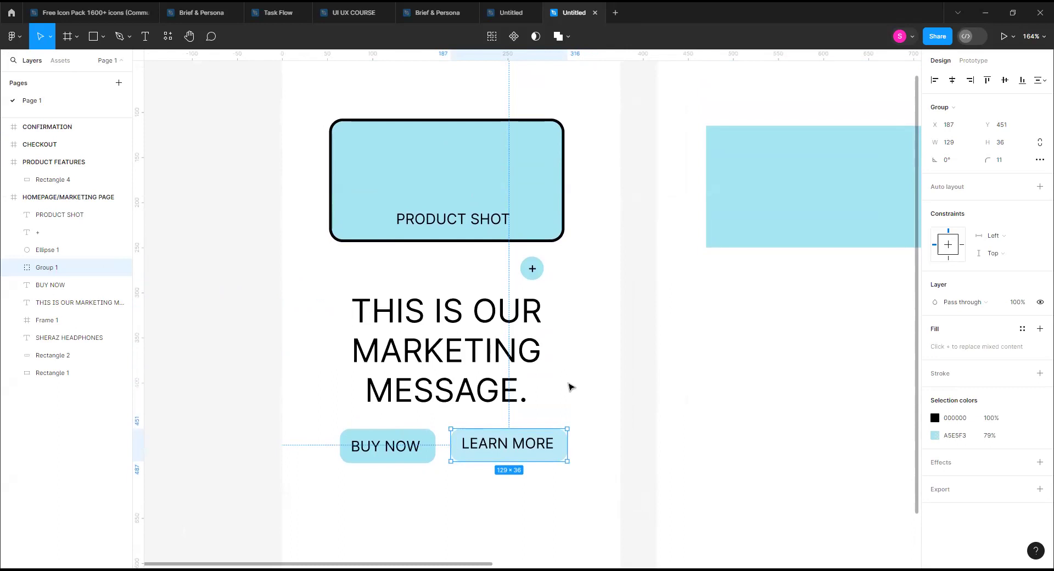
pyautogui.scroll(3, 565, 291)
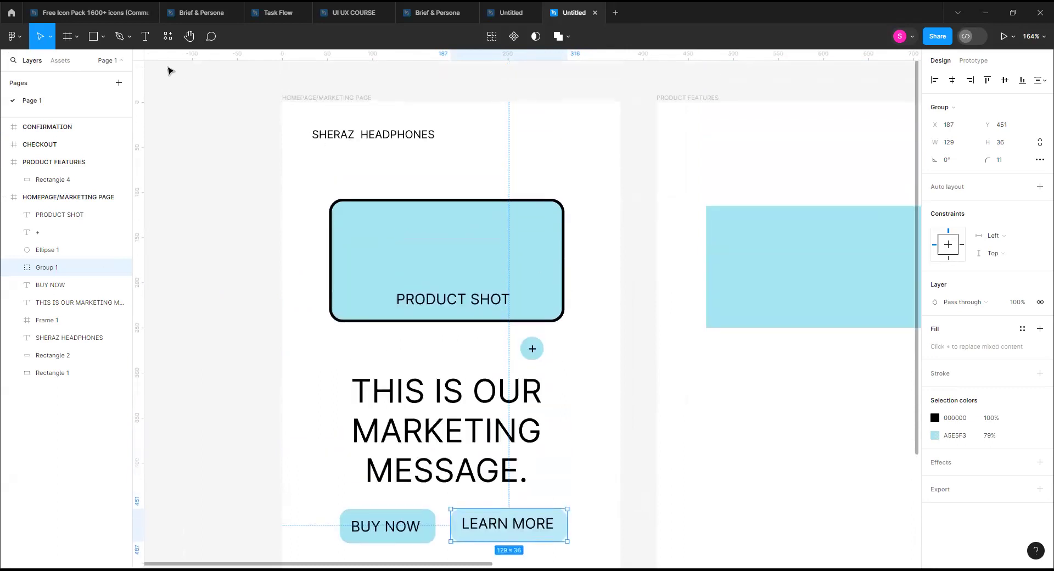
pyautogui.click(102, 37)
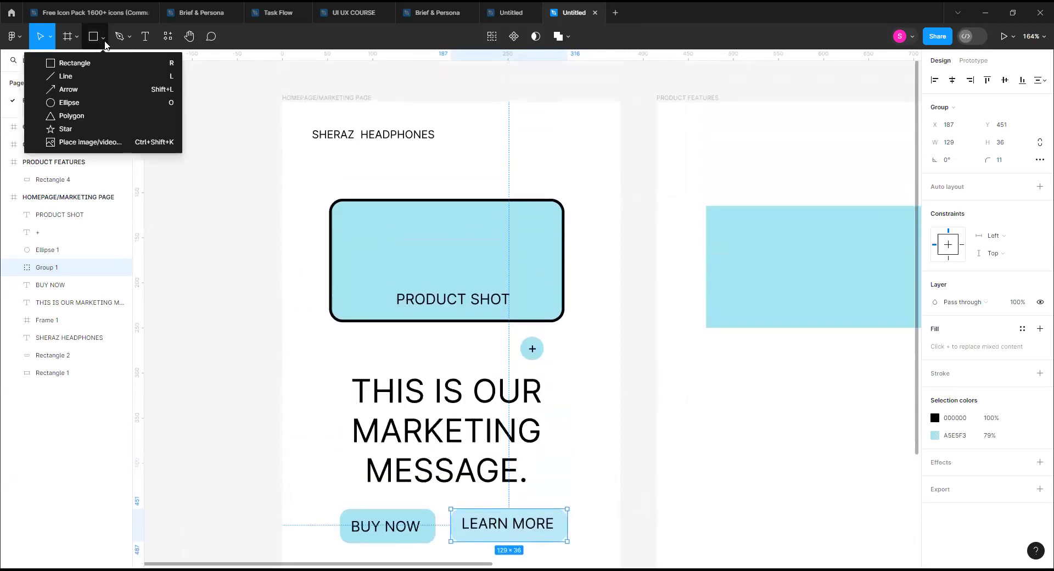
pyautogui.click(95, 73)
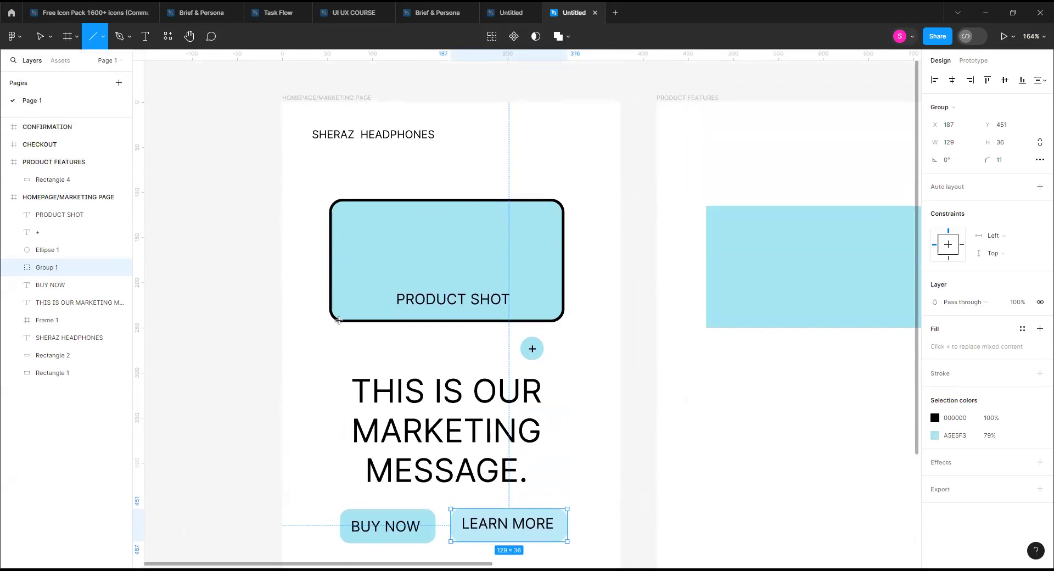
pyautogui.moveTo(330, 315); pyautogui.dragTo(560, 205)
pyautogui.click(339, 209)
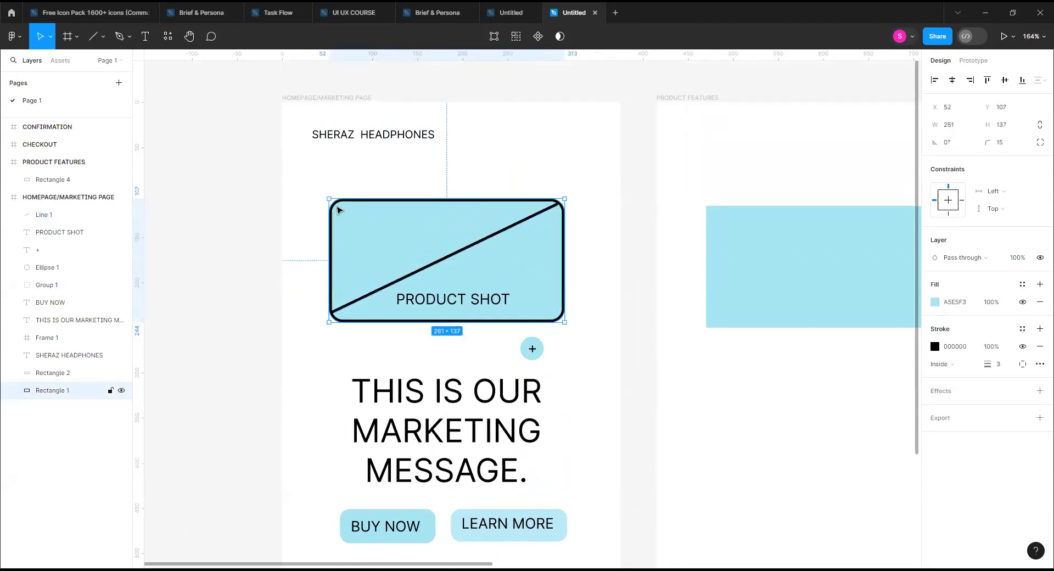
# Draw a second diagonal line across the PRODUCT SHOT rectangle from its upper-left corner to its lower-right corner.
pyautogui.press('l')
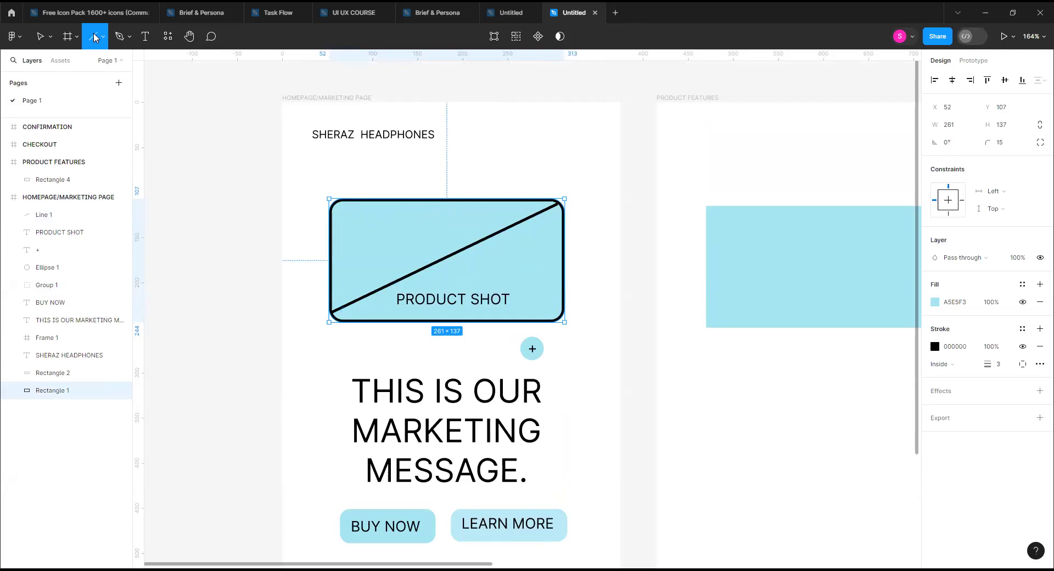
pyautogui.moveTo(332, 203); pyautogui.dragTo(558, 317)
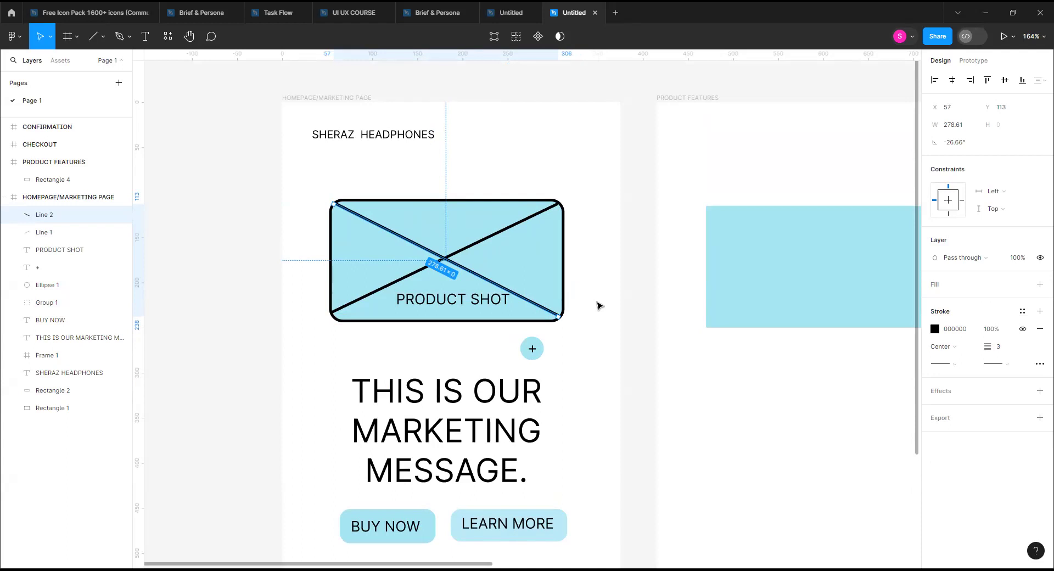
pyautogui.scroll(-3, 599, 305)
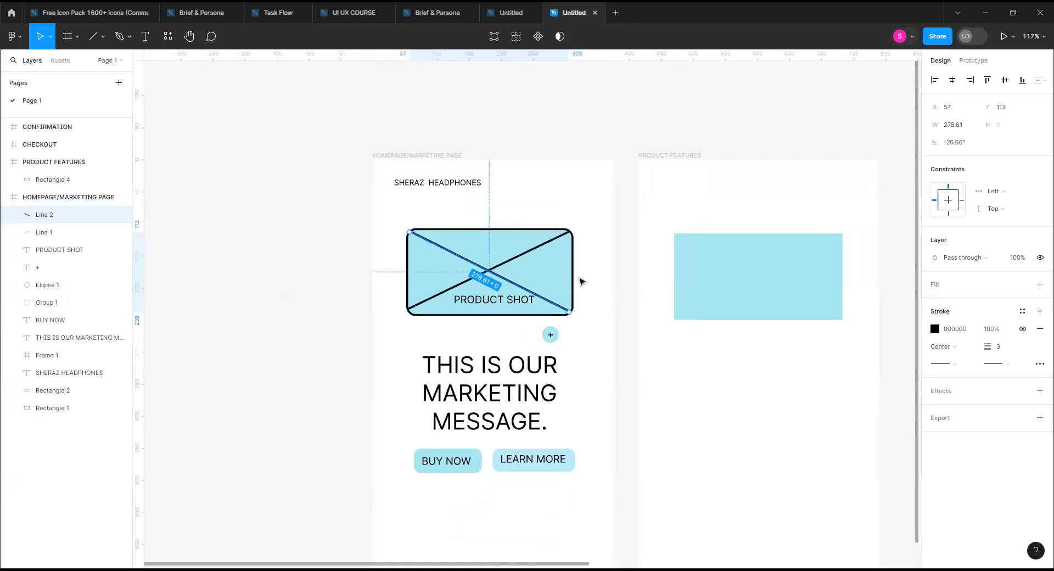
# Check the header layout of the LoFi wireframe in the Brief & Persona file and return to the headphones wireframe.
pyautogui.click(511, 5)
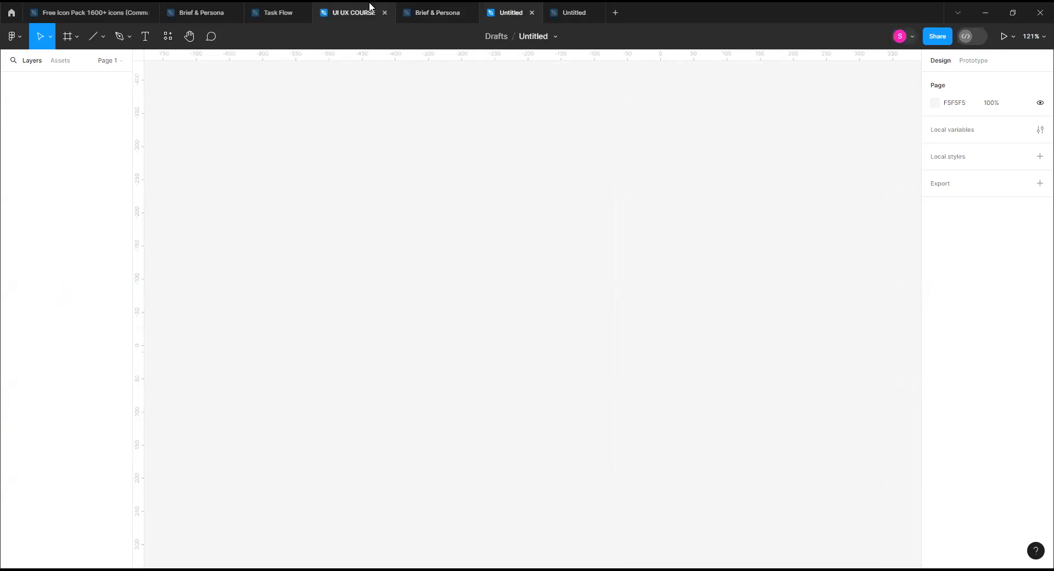
pyautogui.click(357, 12)
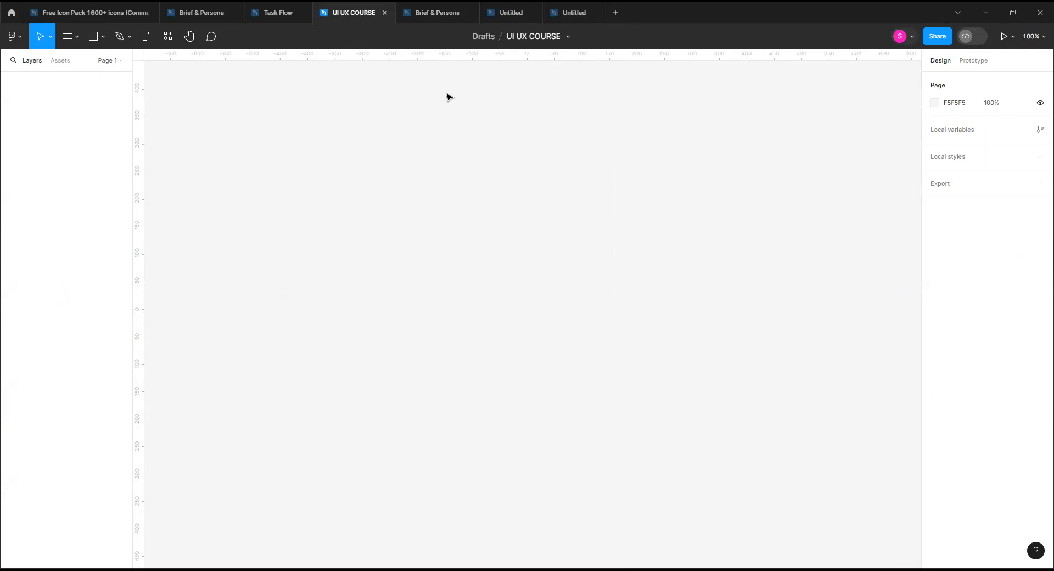
pyautogui.click(420, 11)
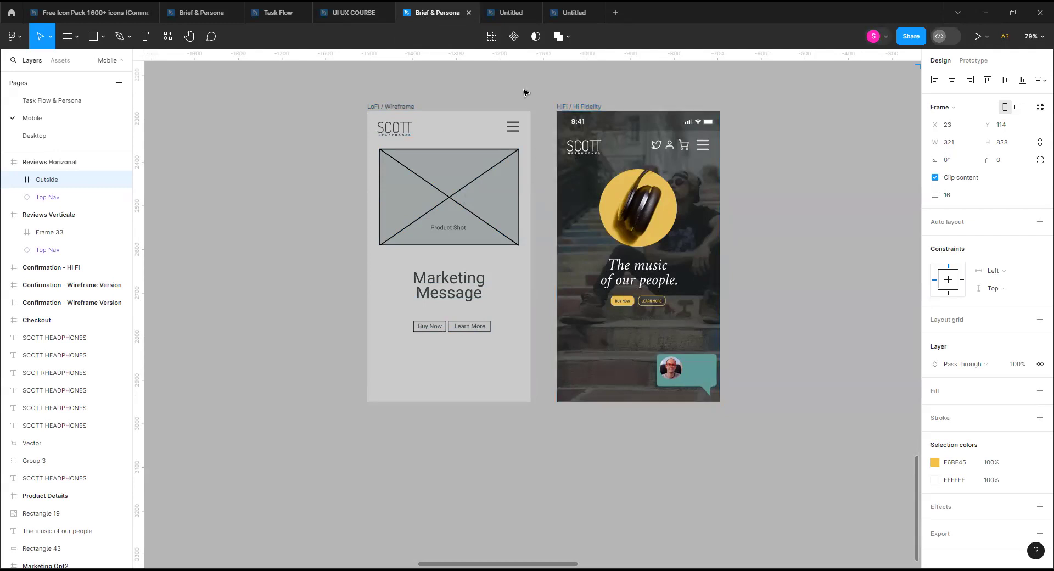
pyautogui.click(560, 12)
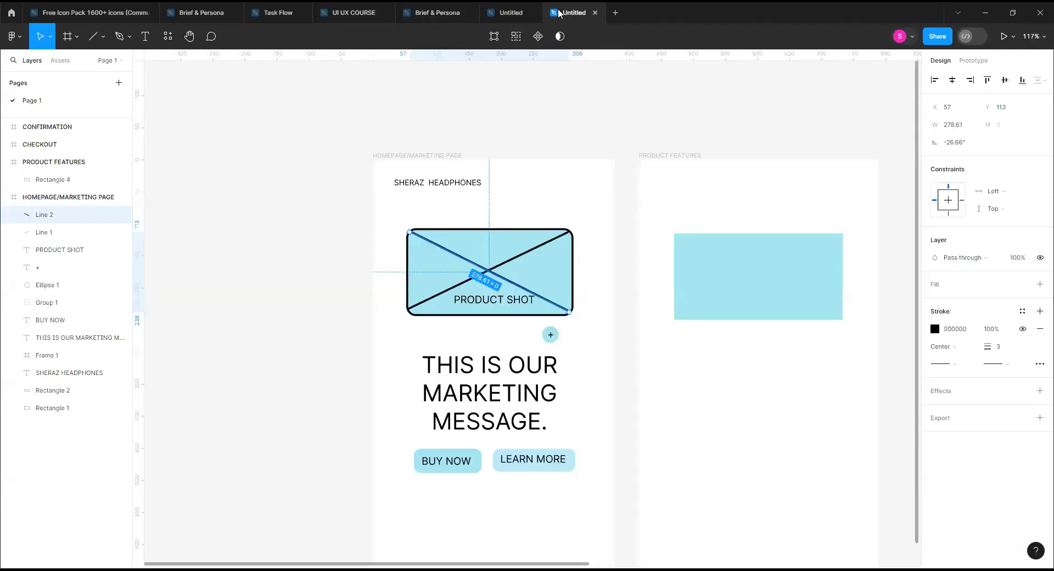
# Draw a horizontal line about 41 wide in the homepage header at about X 299, Y 32.
pyautogui.click(93, 37)
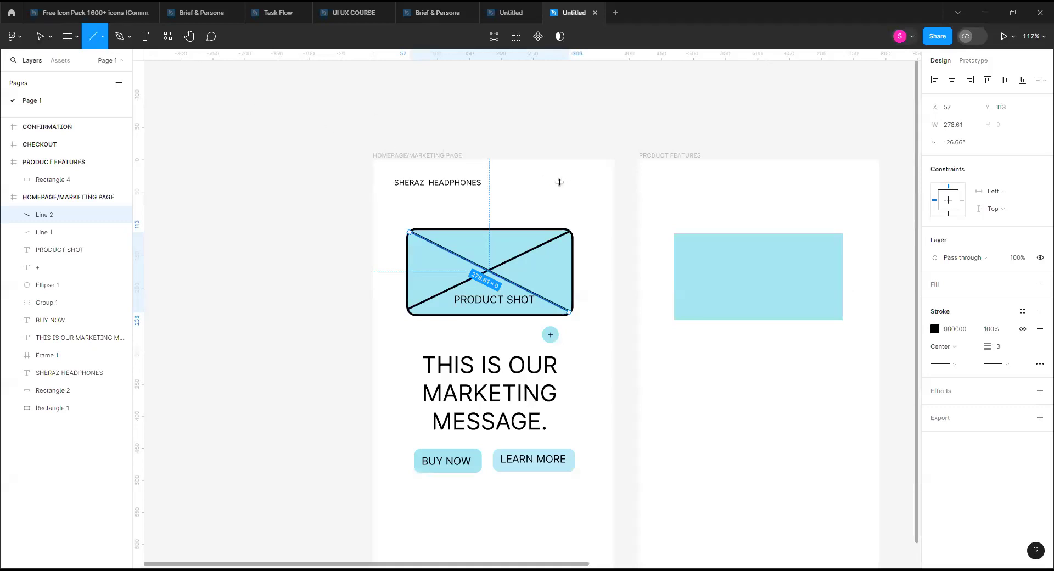
pyautogui.scroll(3, 559, 182)
pyautogui.moveTo(567, 180); pyautogui.dragTo(604, 179)
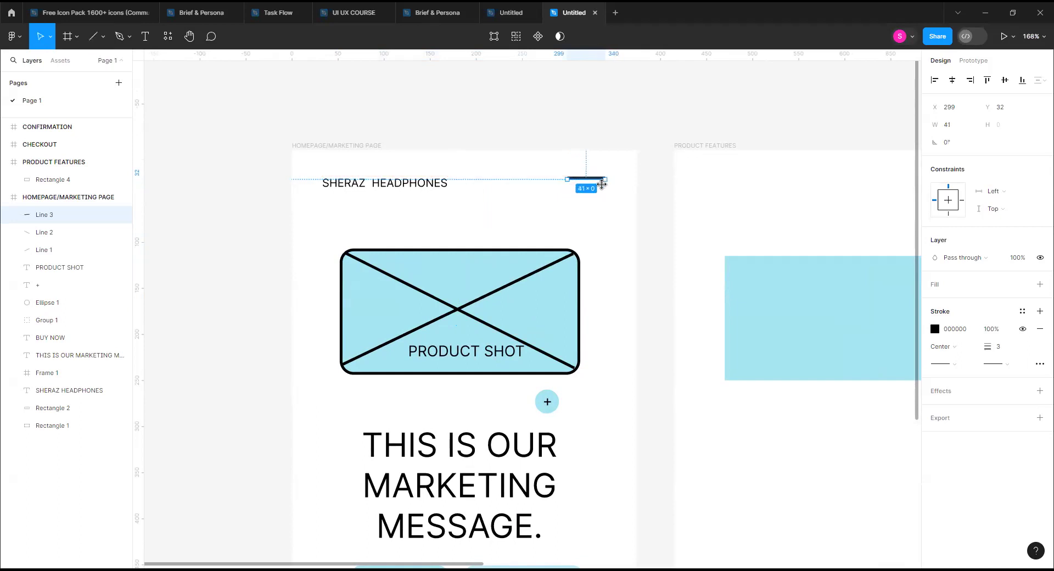
pyautogui.click(577, 205)
pyautogui.click(601, 198)
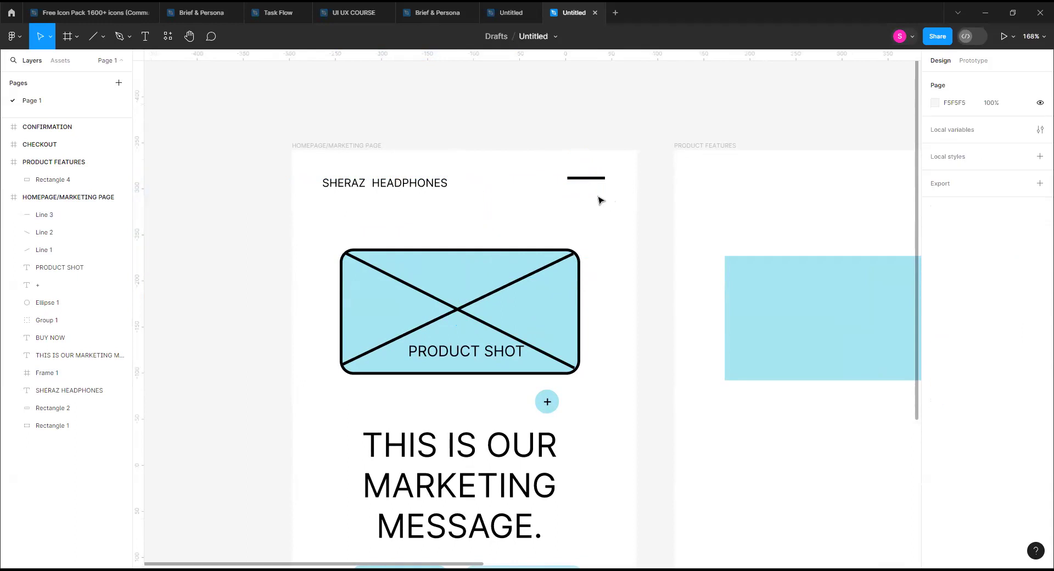
# Try copying the header line just below itself, and delete the 100 × 100 frame behind it together with the copy inside.
pyautogui.click(586, 178)
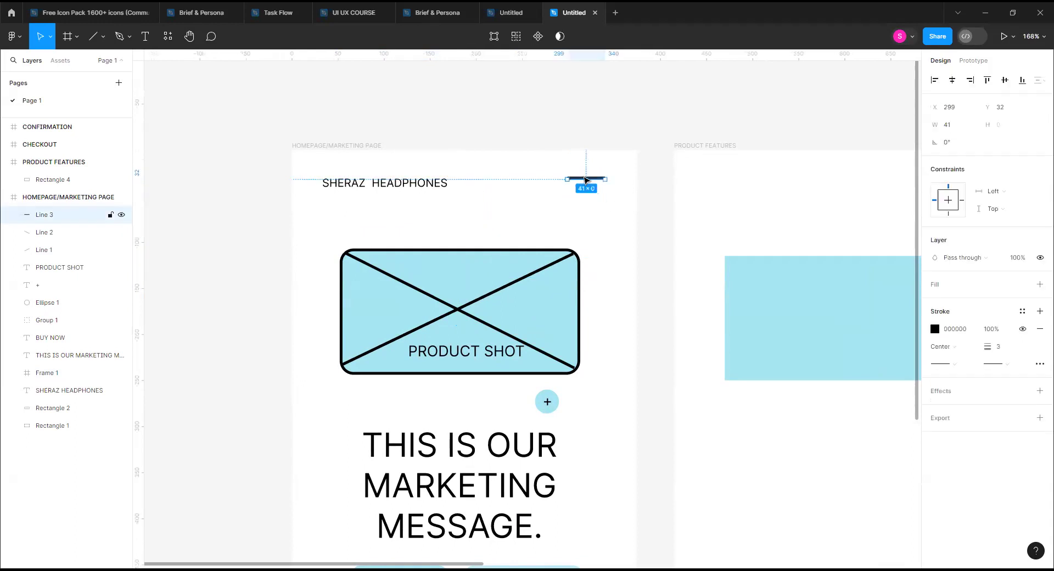
pyautogui.moveTo(587, 178); pyautogui.dragTo(585, 194)
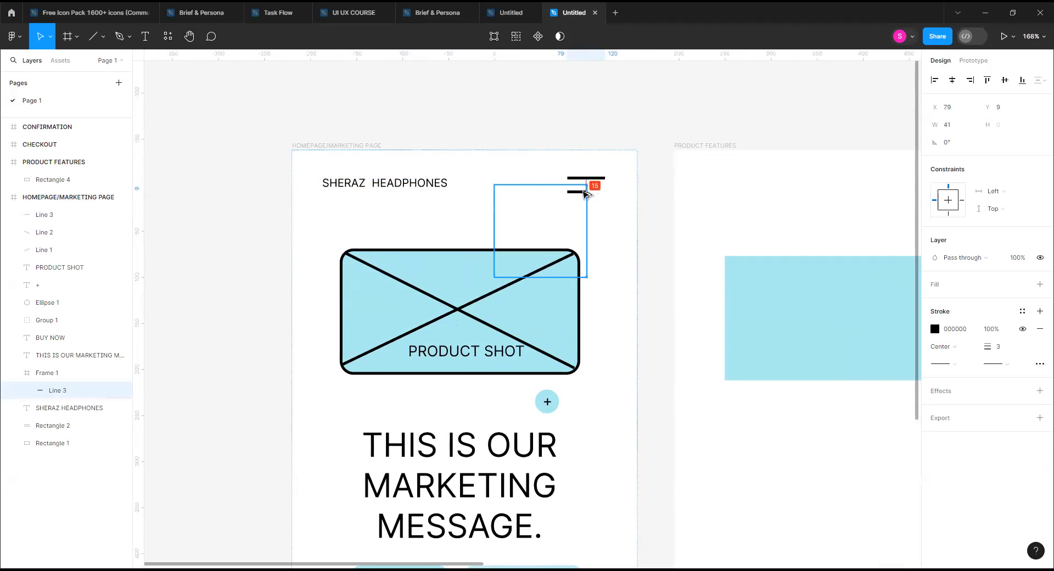
pyautogui.click(599, 213)
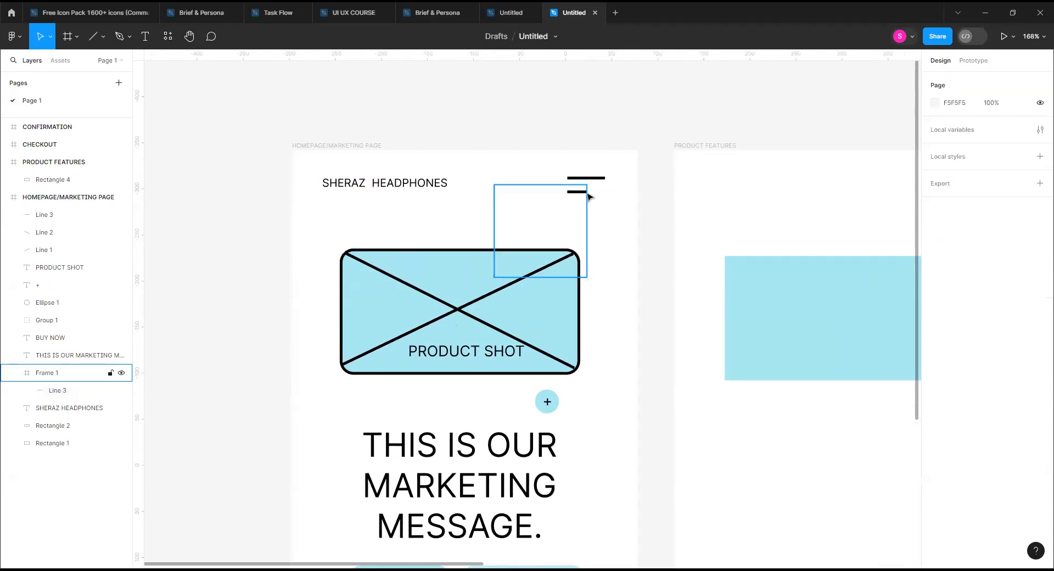
pyautogui.click(587, 195)
pyautogui.click(602, 202)
pyautogui.click(571, 210)
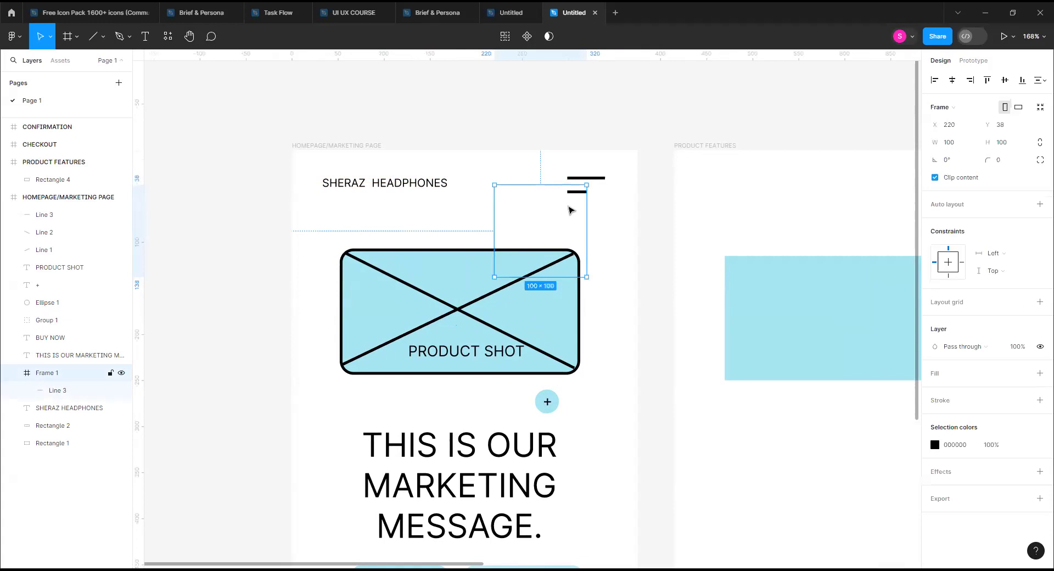
pyautogui.press('Delete')
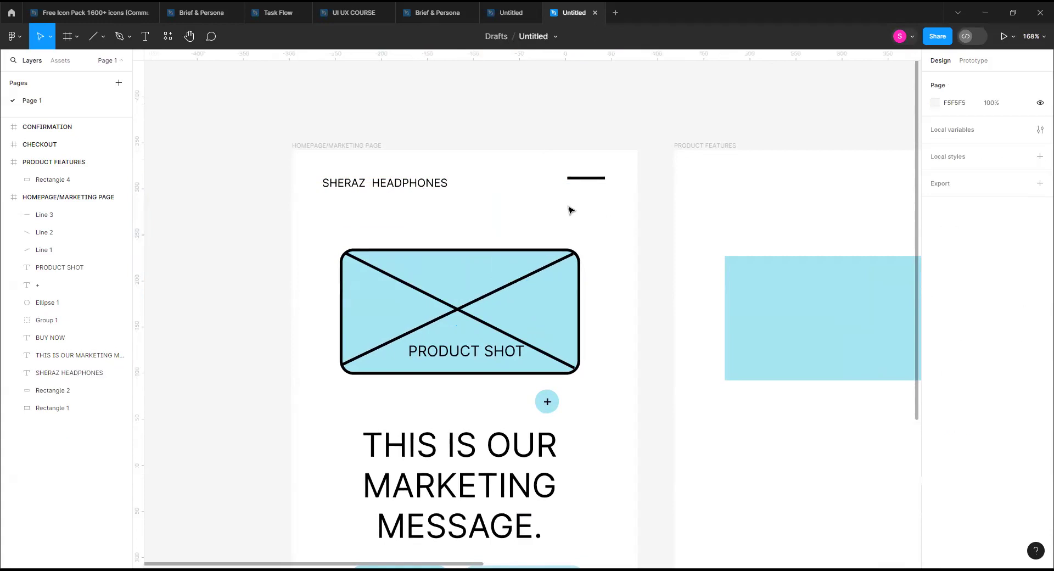
# Try stacking copies of the header line below the original at about Y 50 and Y 65.
pyautogui.click(585, 179)
pyautogui.keyDown('alt'); pyautogui.moveTo(583, 189); pyautogui.dragTo(584, 199); pyautogui.keyUp('alt')
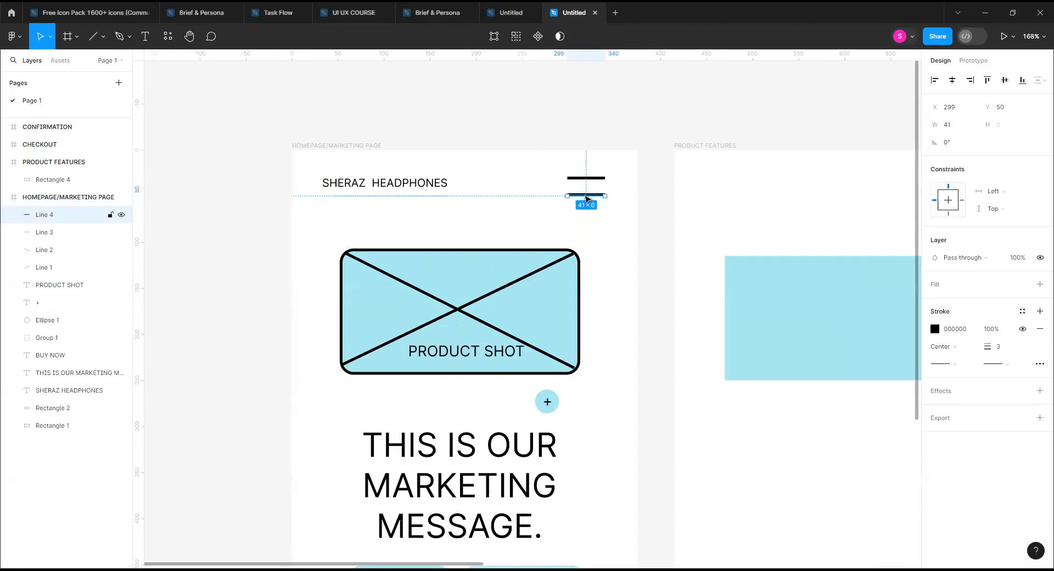
pyautogui.hotkey('ctrl', 'd')
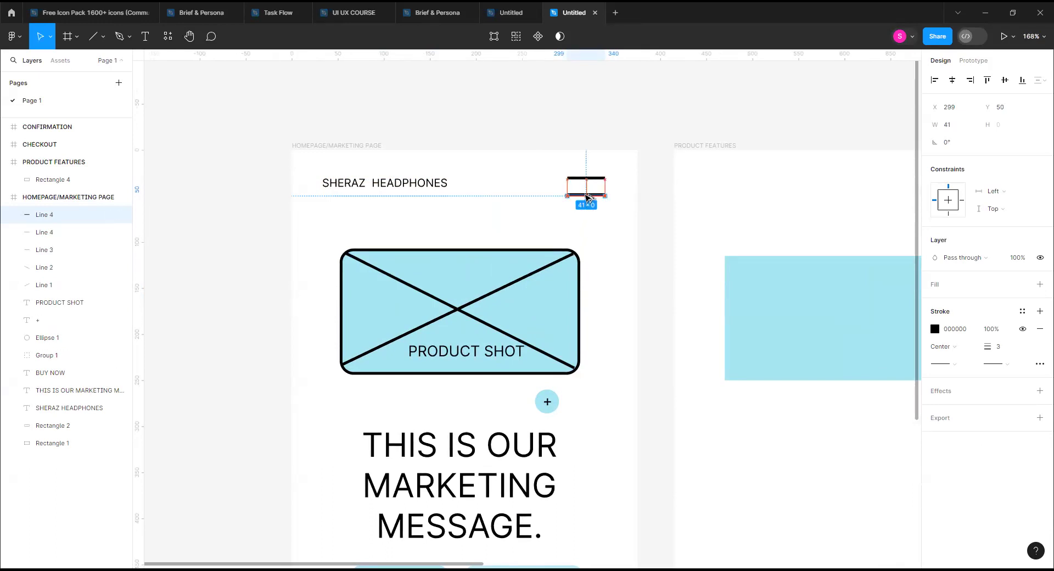
pyautogui.keyDown('alt'); pyautogui.moveTo(586, 193); pyautogui.dragTo(591, 214); pyautogui.keyUp('alt')
pyautogui.click(601, 221)
pyautogui.click(590, 195)
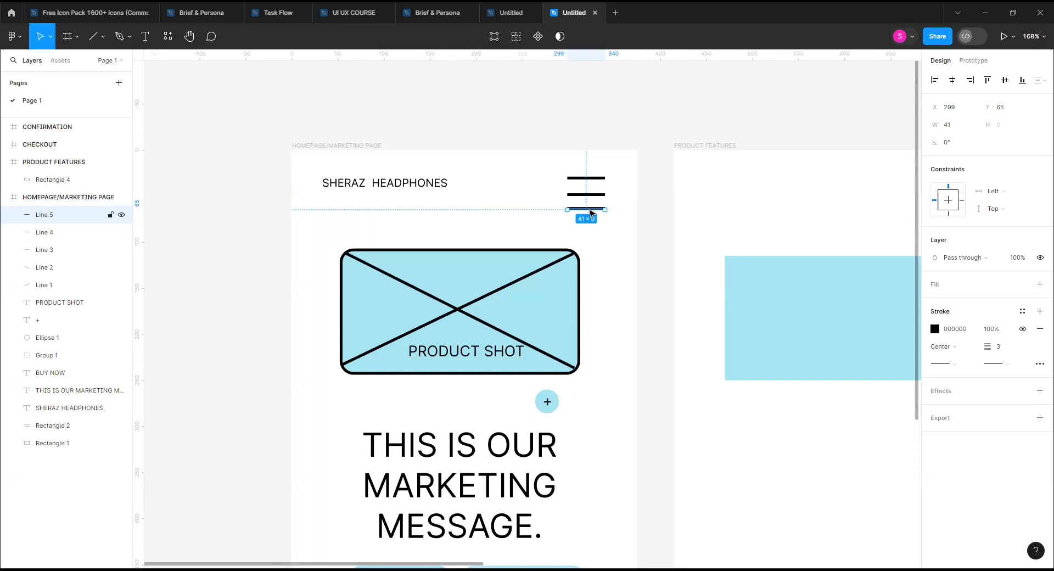
# Delete the lowest line copy, step back through the undo history and duplicate the line at Y 50 again.
pyautogui.press('Delete')
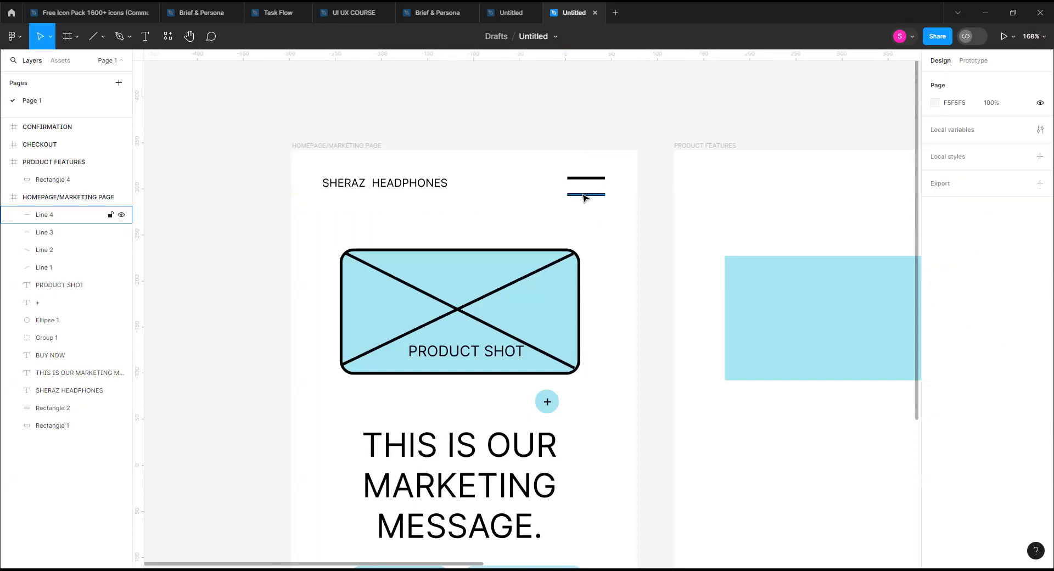
pyautogui.click(583, 196)
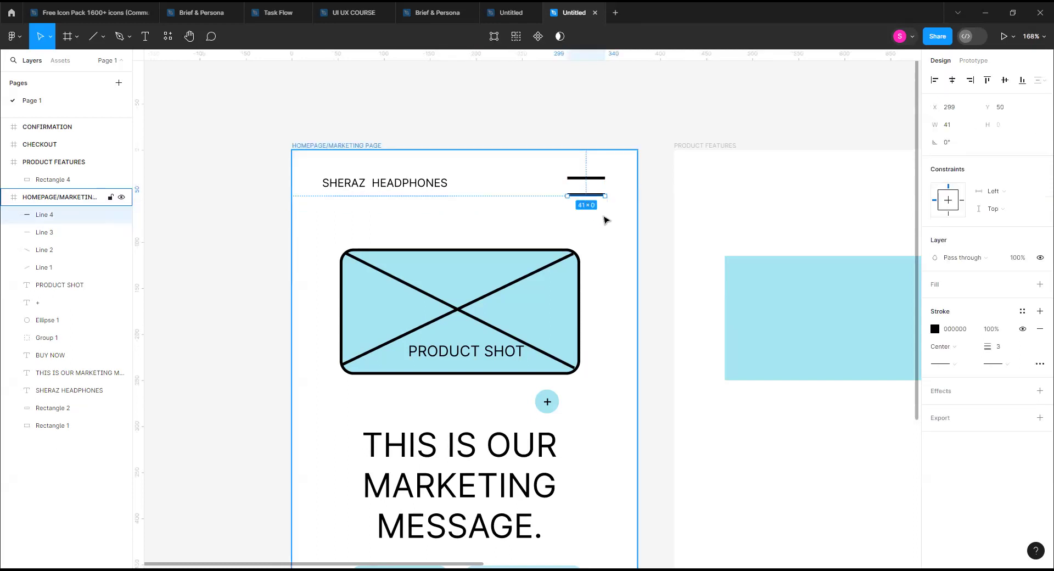
pyautogui.hotkey('ctrl', 'z')
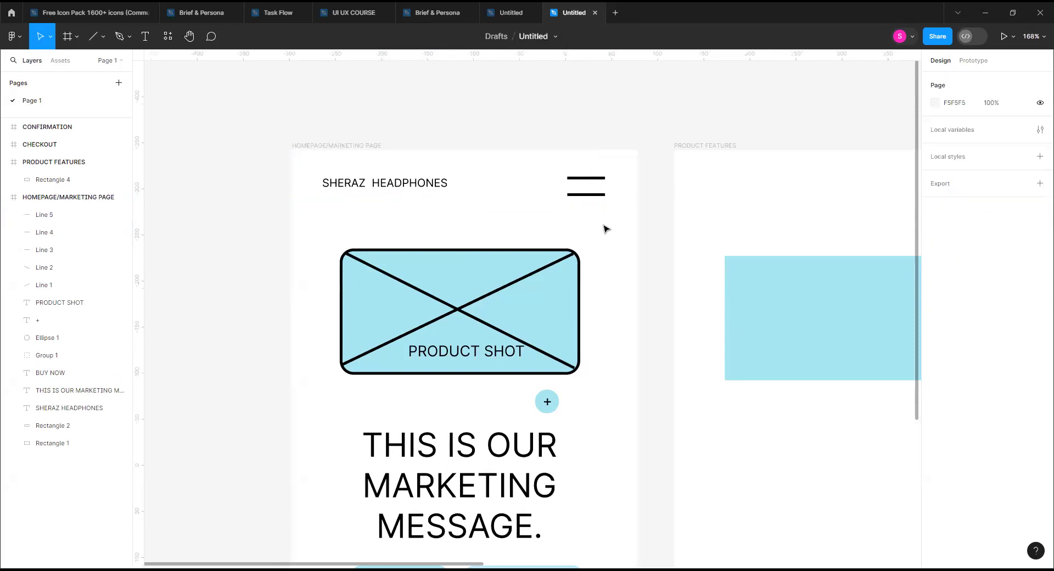
pyautogui.click(584, 195)
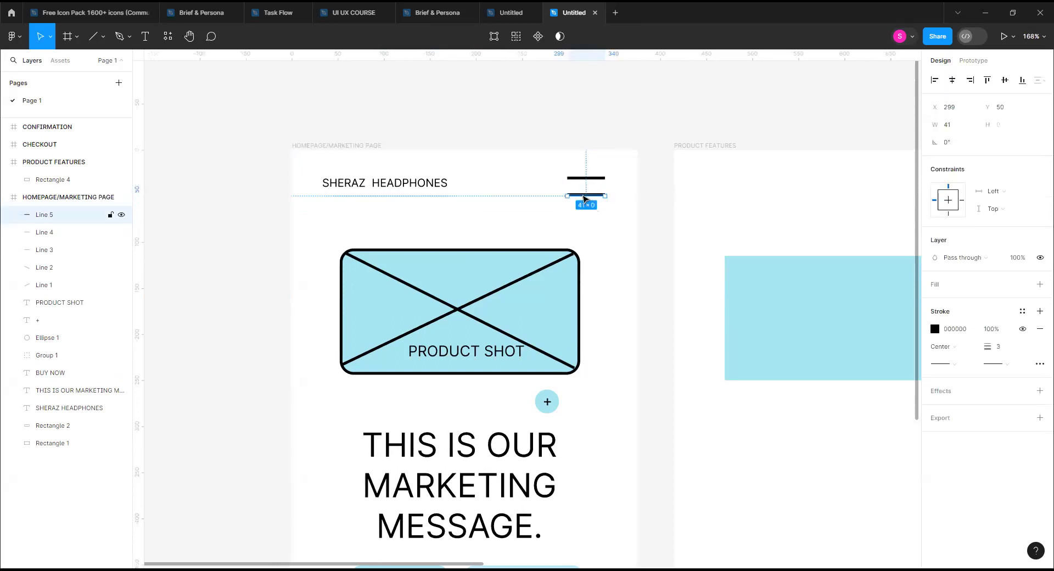
pyautogui.hotkey('ctrl', 'd')
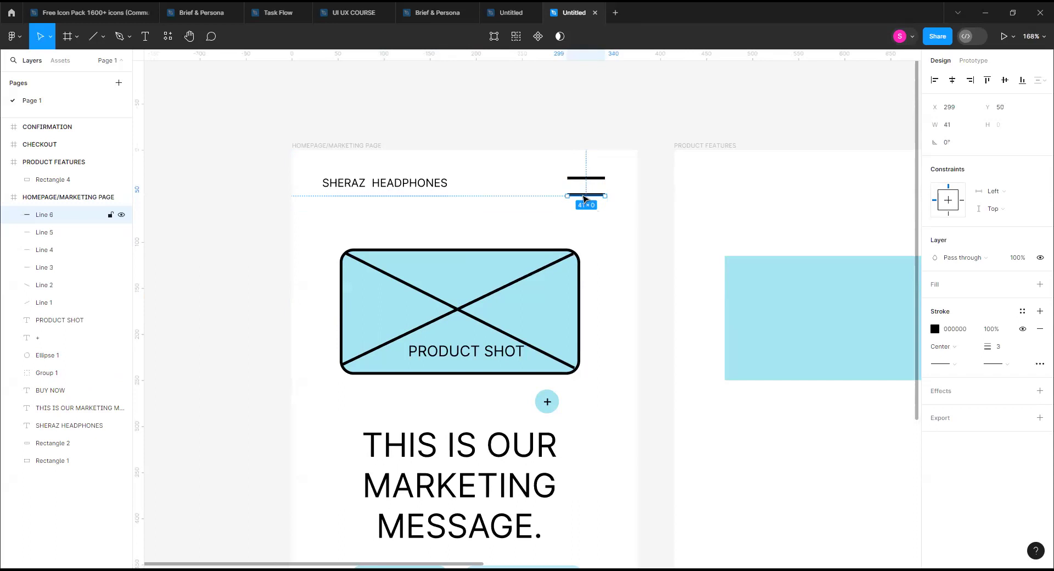
# Delete all the overlapping line copies at Y 50, keeping only the original header line.
pyautogui.press('Delete')
pyautogui.click(590, 196)
pyautogui.press('Delete')
pyautogui.click(589, 195)
pyautogui.press('Delete')
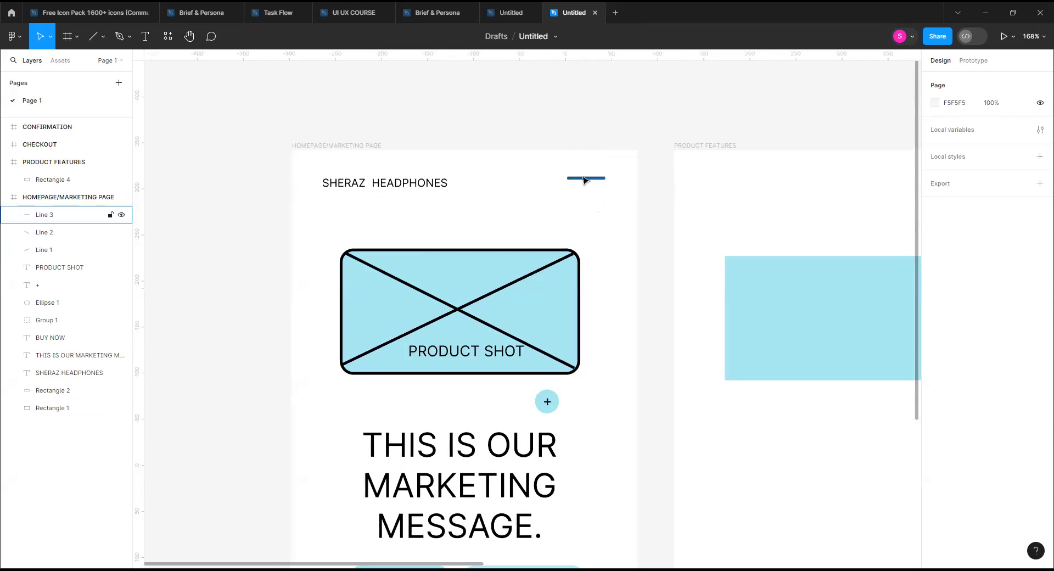
# Duplicate the header line at Y 50 and Y 68 to form a three-bar menu icon with equal spacing.
pyautogui.click(585, 179)
pyautogui.moveTo(584, 182); pyautogui.dragTo(583, 206)
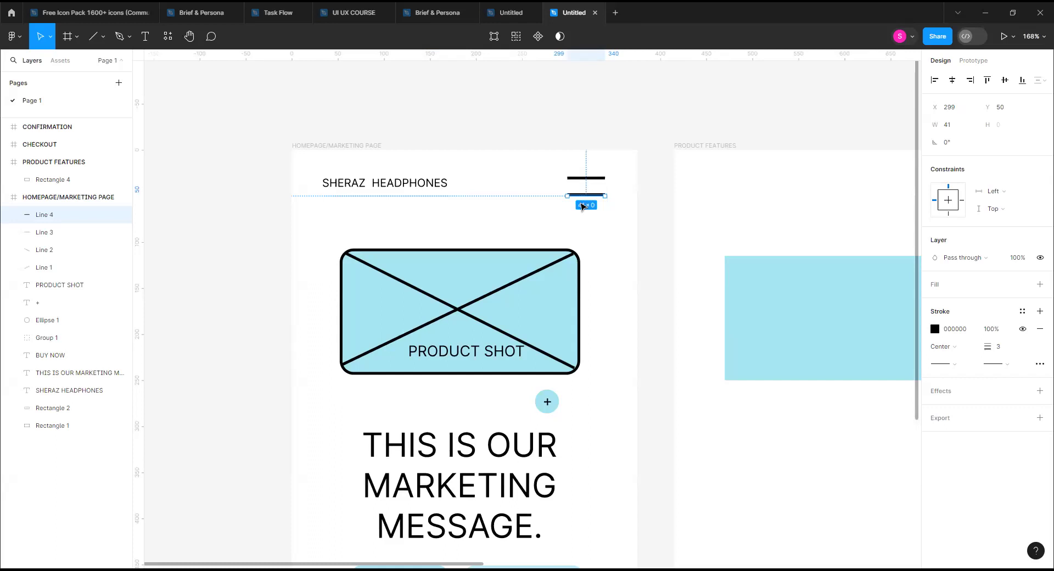
pyautogui.hotkey('ctrl', 'd')
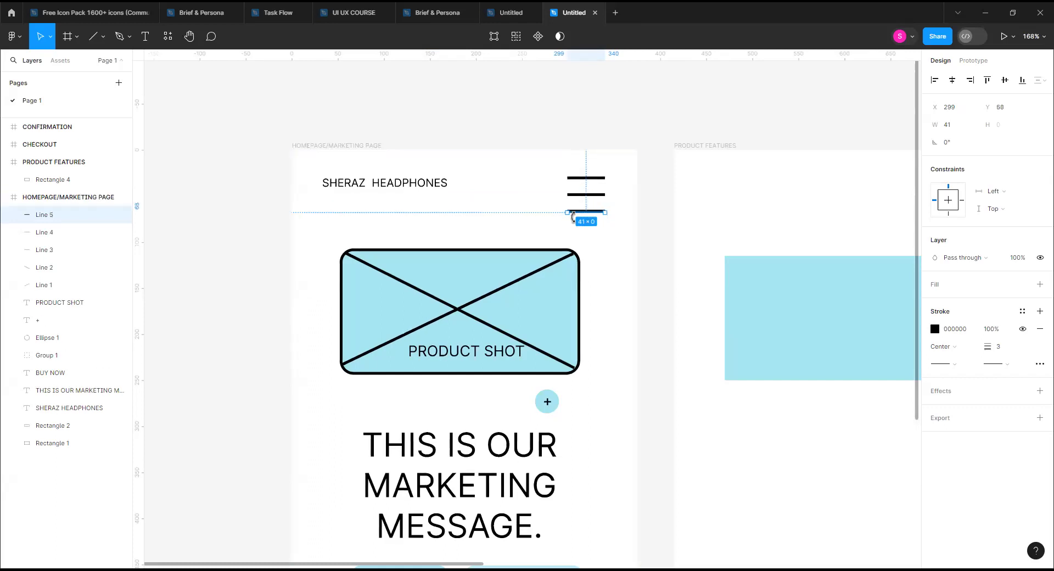
# Repeat the line duplication at the same spacing down the homepage to Y 230.
pyautogui.hotkey('ctrl', 'd')
pyautogui.hotkey('ctrl', 'd')
pyautogui.hotkey('ctrl', 'd')
pyautogui.hotkey('ctrl', 'd')
pyautogui.hotkey('ctrl', 'd')
pyautogui.hotkey('ctrl', 'd')
pyautogui.hotkey('ctrl', 'd')
pyautogui.hotkey('ctrl', 'd')
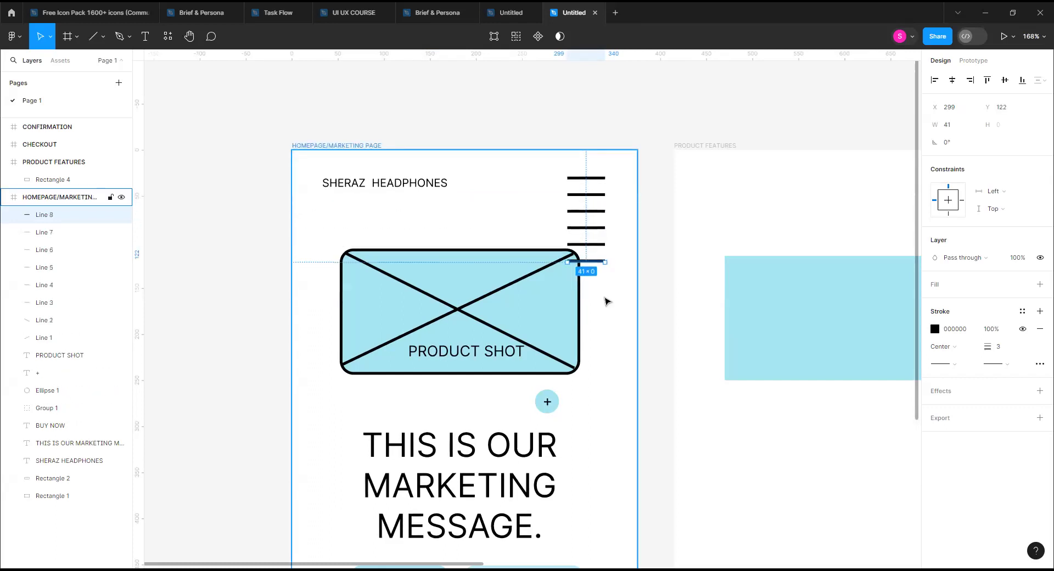
pyautogui.hotkey('ctrl', 'd')
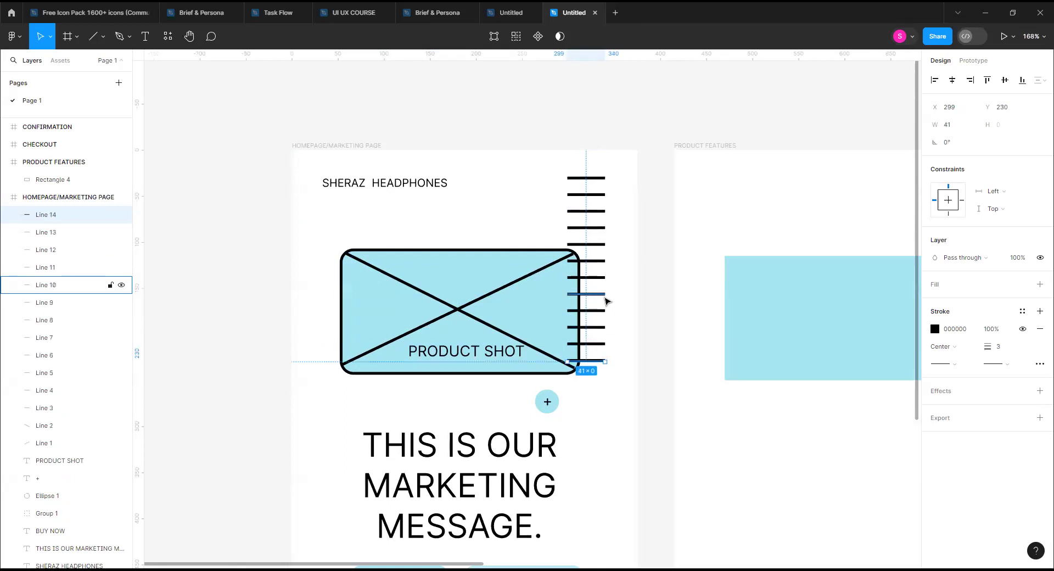
# Try deleting the extra line copies with one area selection that includes the product shot placeholder, and undo the deletion.
pyautogui.moveTo(617, 366); pyautogui.dragTo(567, 226)
pyautogui.press('Delete')
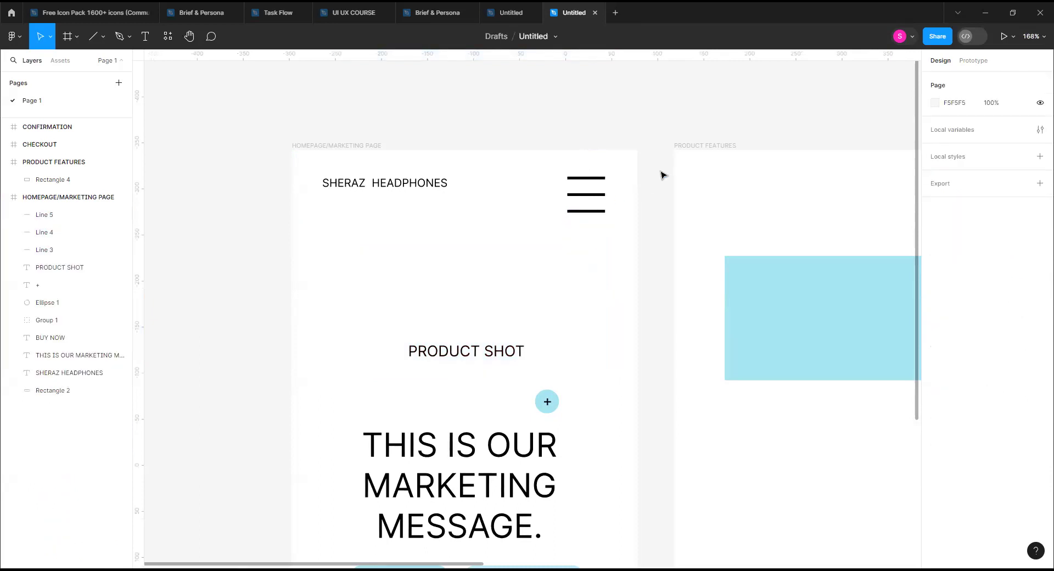
pyautogui.hotkey('ctrl', 'z')
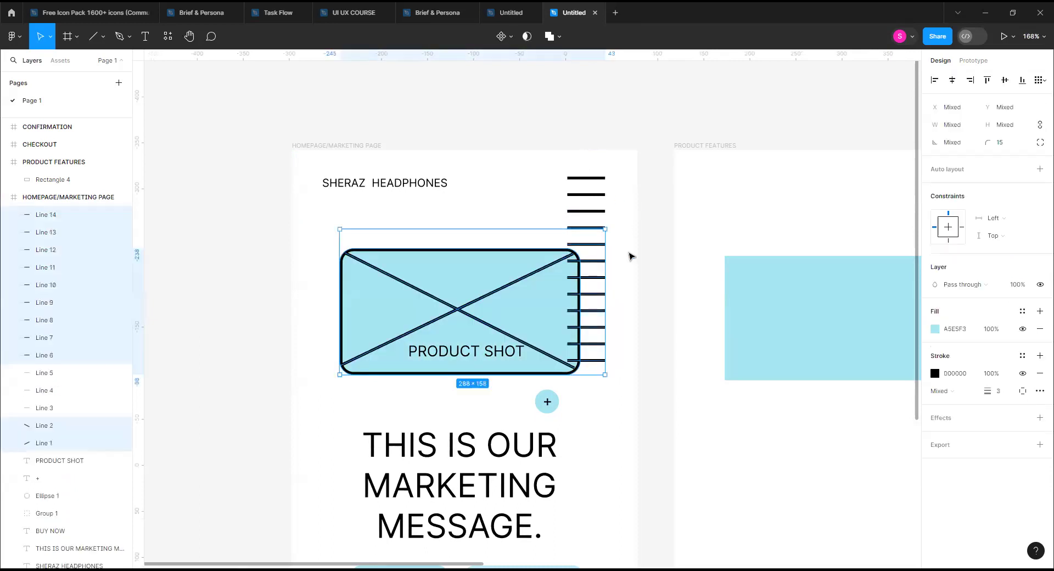
pyautogui.click(619, 242)
# Delete the first six extra line copies beneath the three-bar menu icon, leaving the product shot placeholder in place.
pyautogui.moveTo(608, 226); pyautogui.dragTo(595, 248)
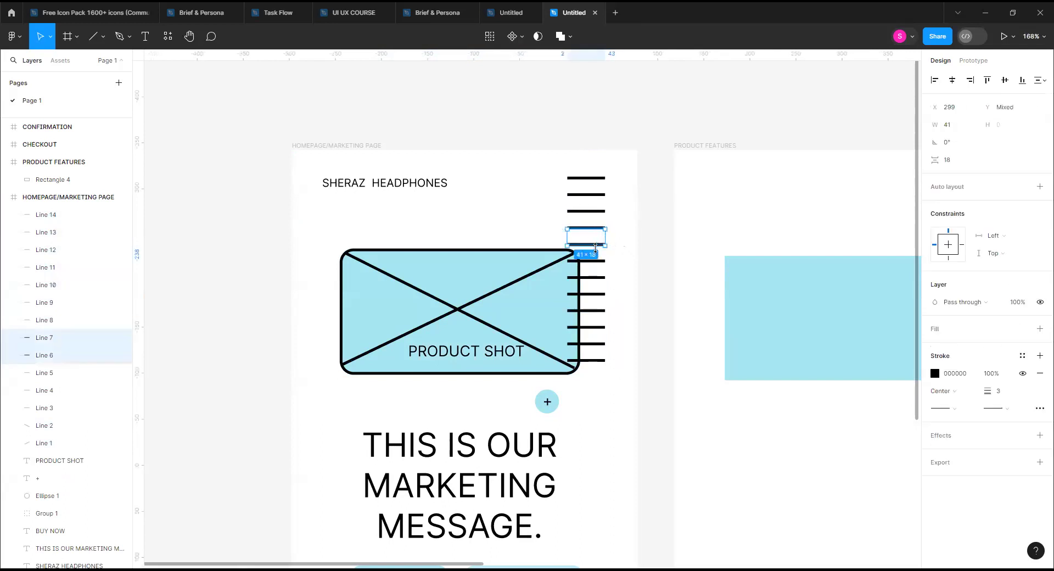
pyautogui.press('Delete')
pyautogui.click(597, 263)
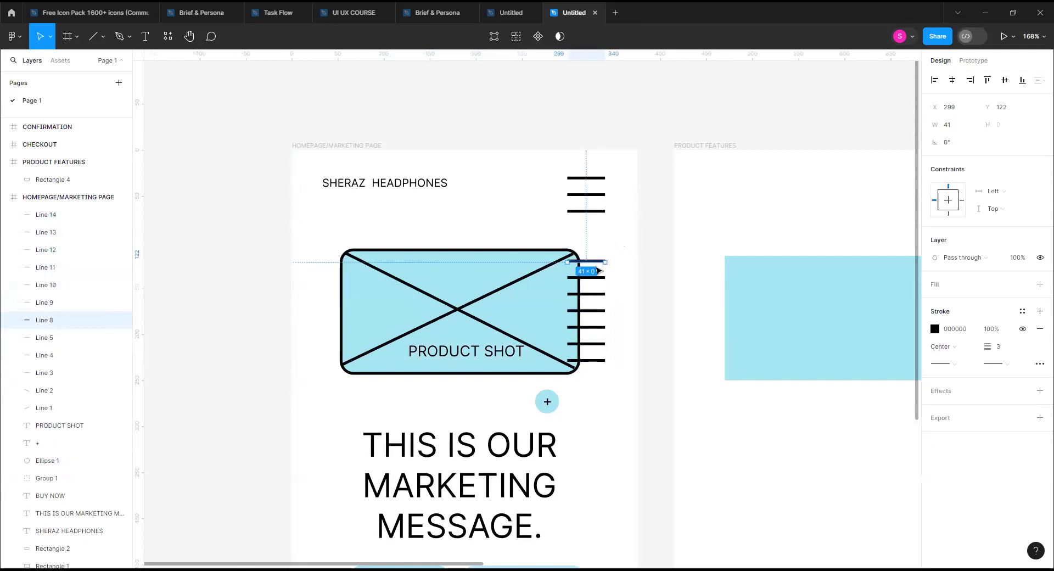
pyautogui.press('Delete')
pyautogui.click(597, 278)
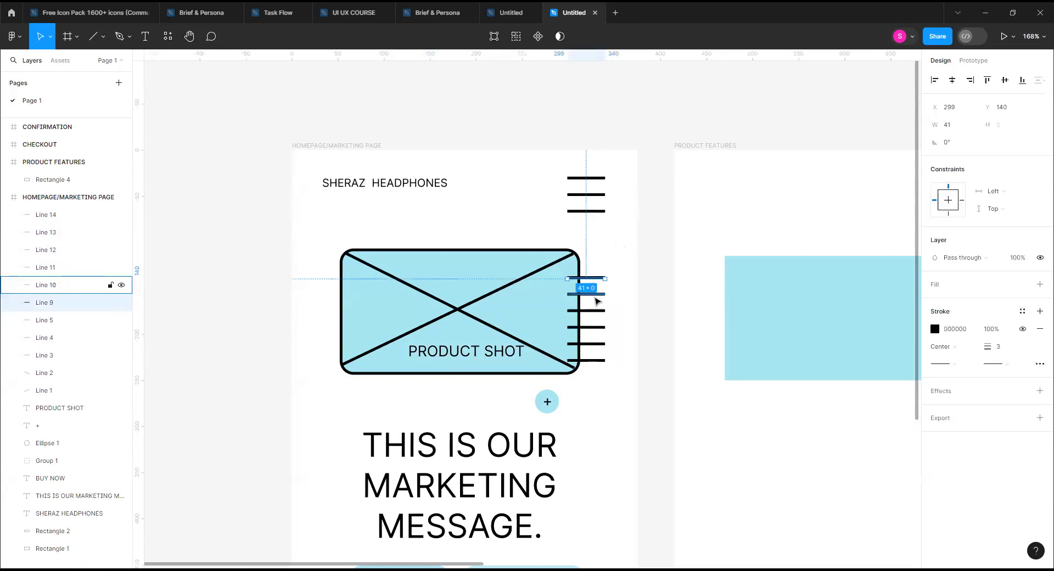
pyautogui.click(596, 295)
pyautogui.press('Delete')
pyautogui.click(599, 278)
pyautogui.press('Delete')
pyautogui.click(594, 312)
pyautogui.press('Delete')
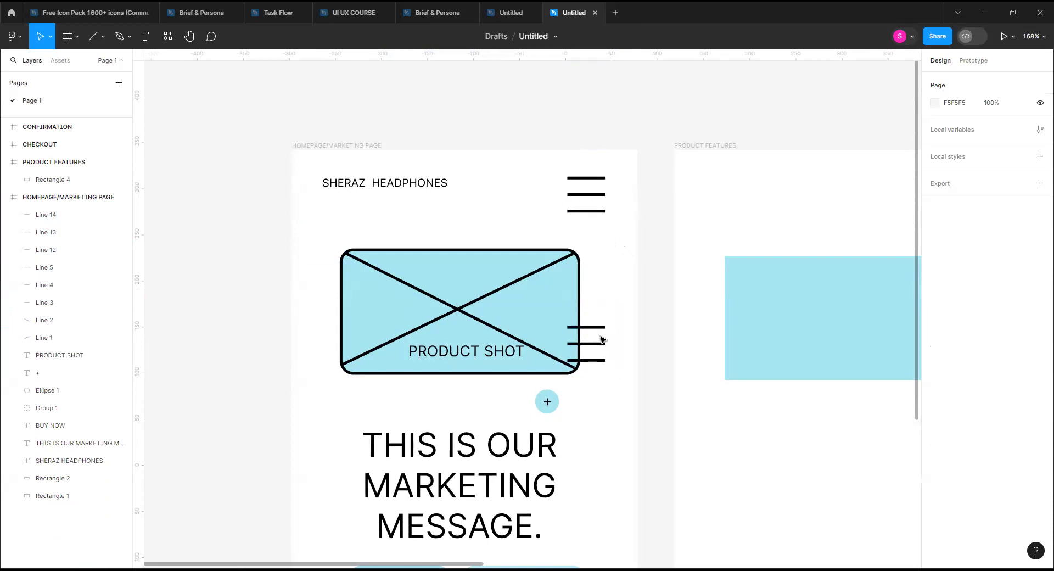
# Delete the last three extra line copies at the lower-right corner of the product shot placeholder.
pyautogui.click(597, 328)
pyautogui.press('Delete')
pyautogui.click(598, 345)
pyautogui.press('Delete')
pyautogui.click(599, 362)
pyautogui.press('Delete')
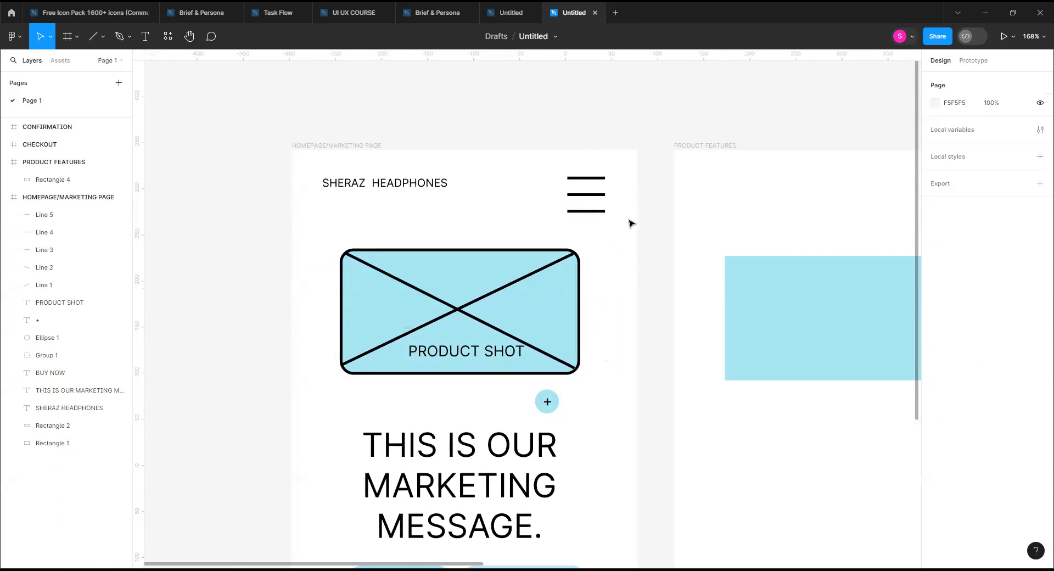
# Try a triangle arrow as the start cap of the menu icon's upper bar, and set the cap back to None.
pyautogui.scroll(5, 629, 223)
pyautogui.scroll(3, 629, 223)
pyautogui.click(559, 168)
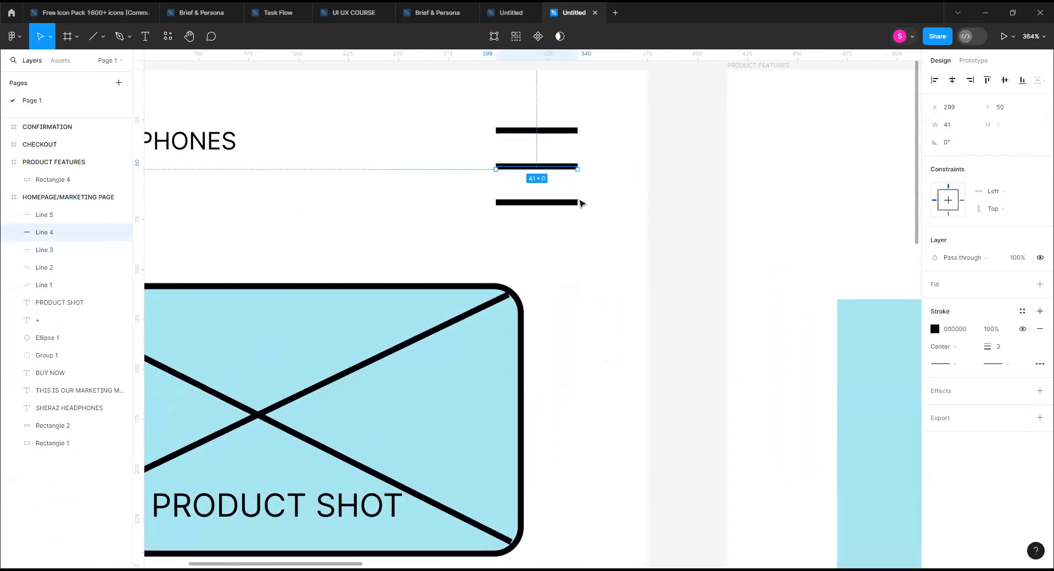
pyautogui.click(553, 133)
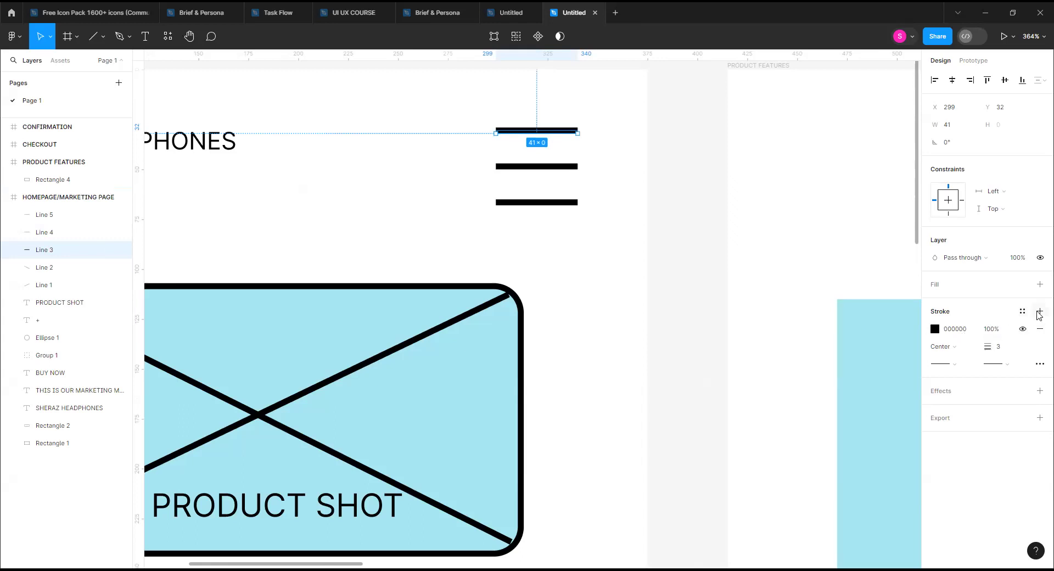
pyautogui.click(954, 364)
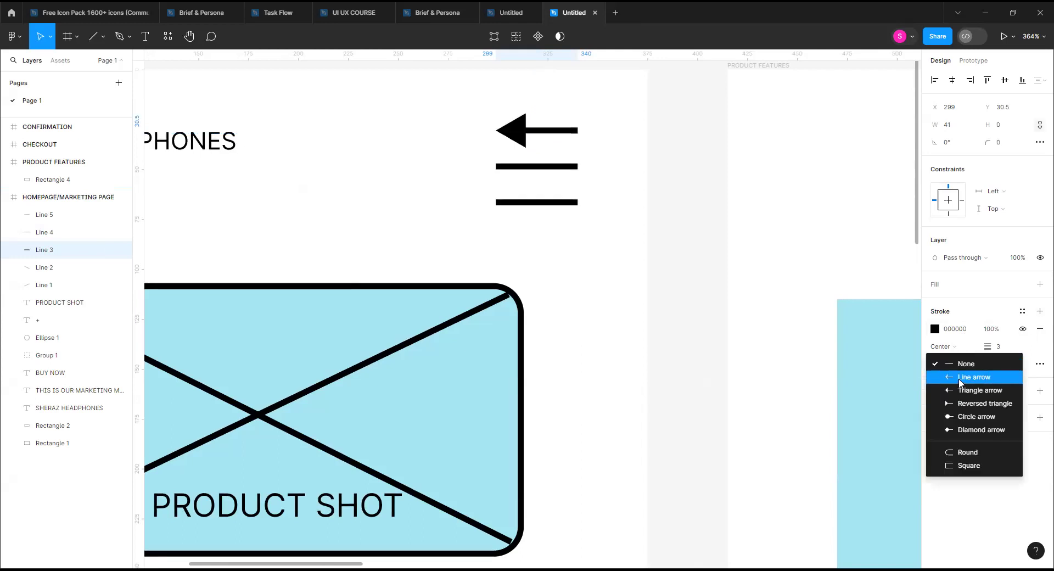
pyautogui.click(956, 390)
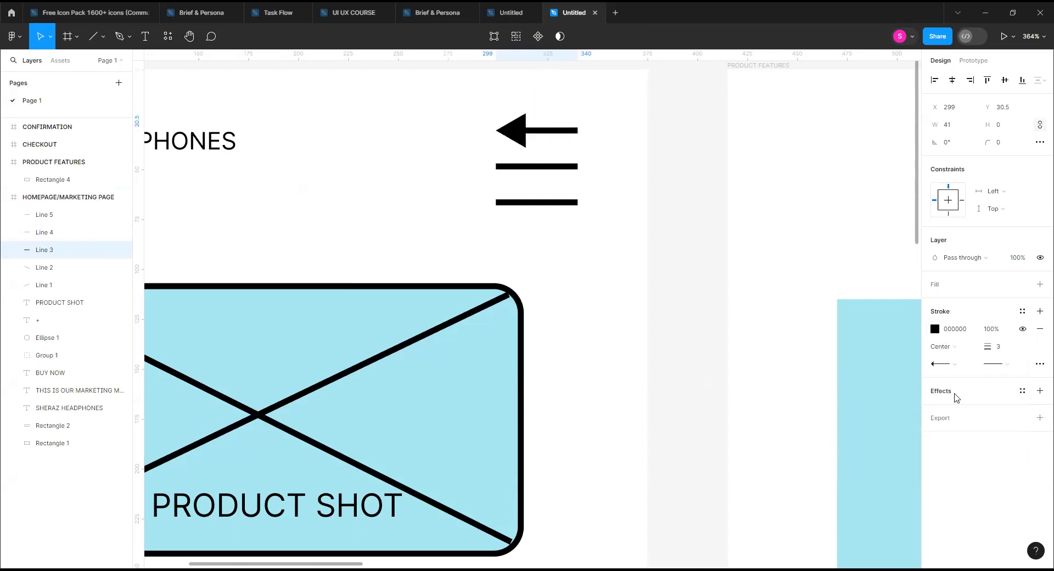
pyautogui.click(954, 365)
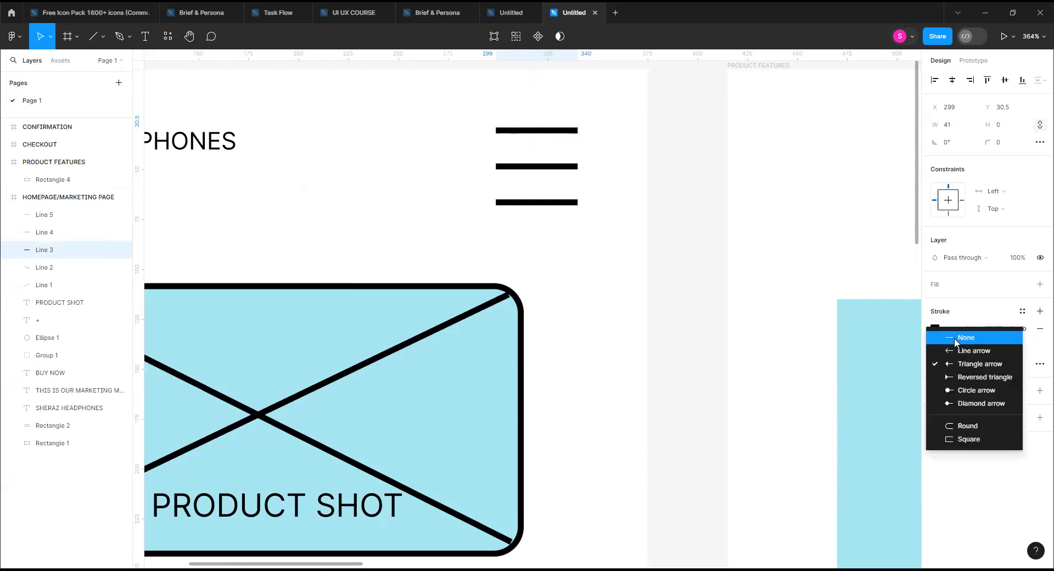
pyautogui.click(954, 337)
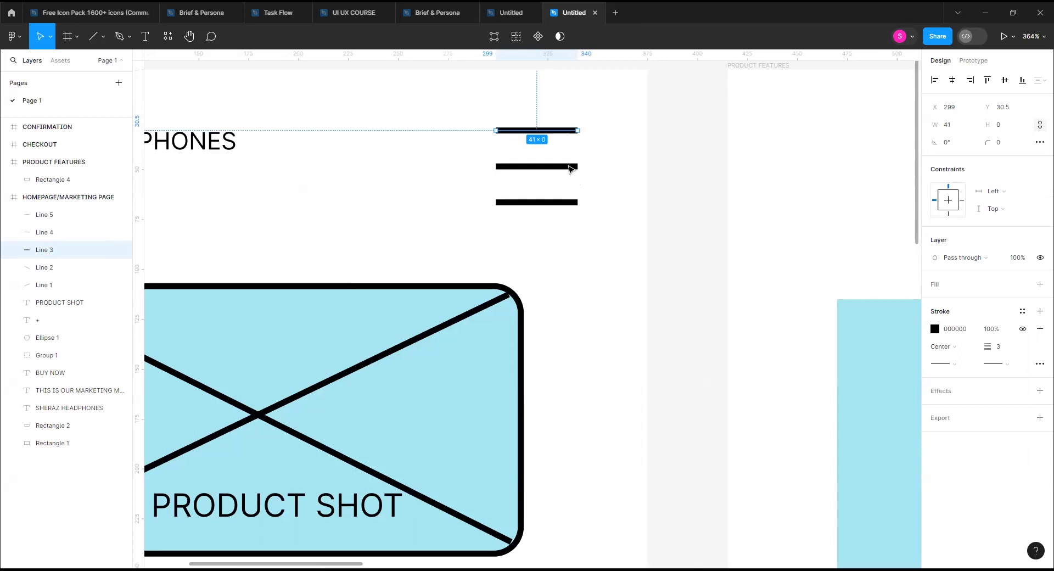
# Give the menu icon's middle bar Round caps at both its start and end.
pyautogui.click(569, 168)
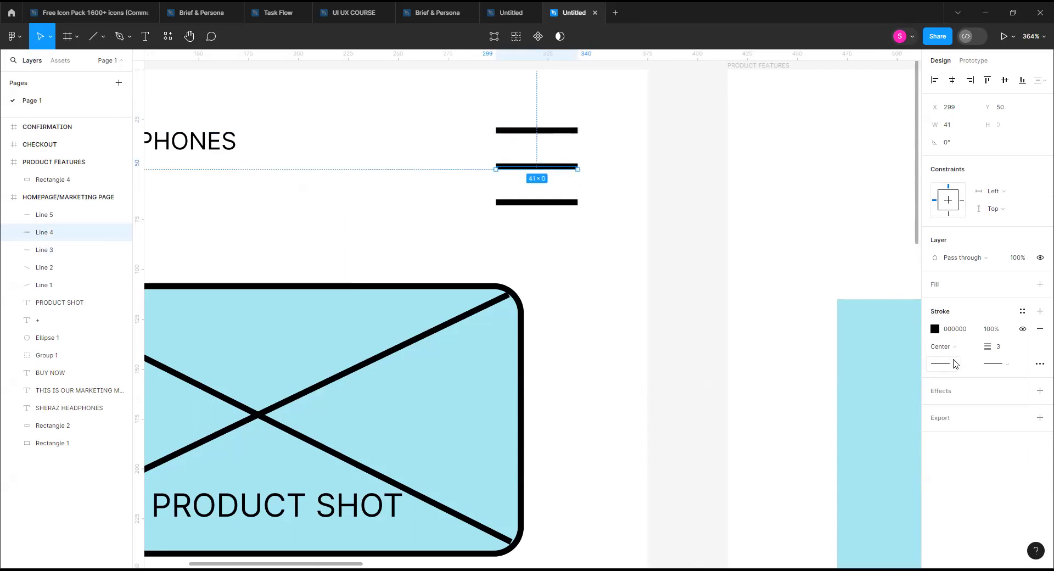
pyautogui.click(954, 363)
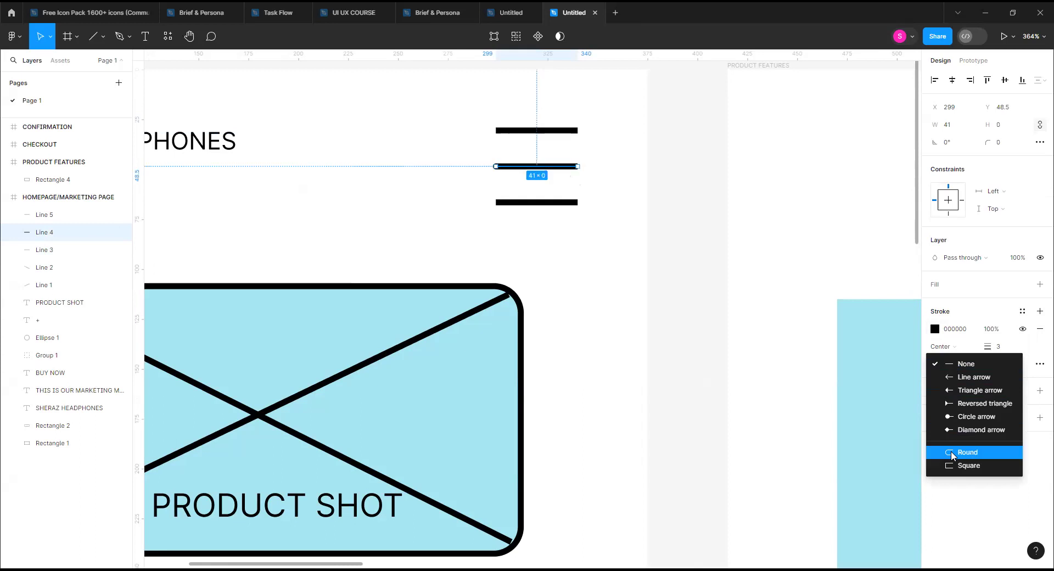
pyautogui.click(951, 453)
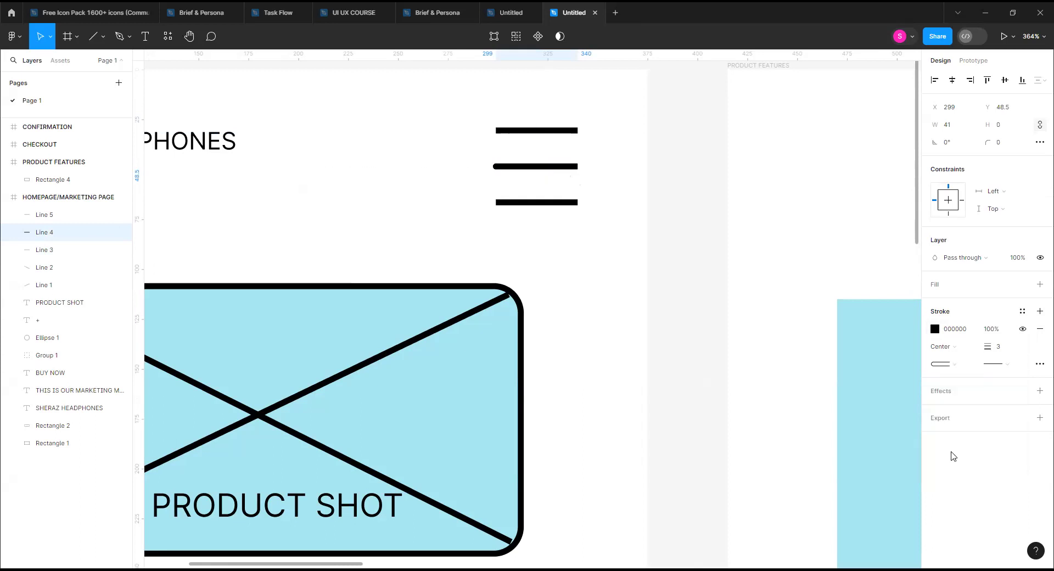
pyautogui.click(999, 364)
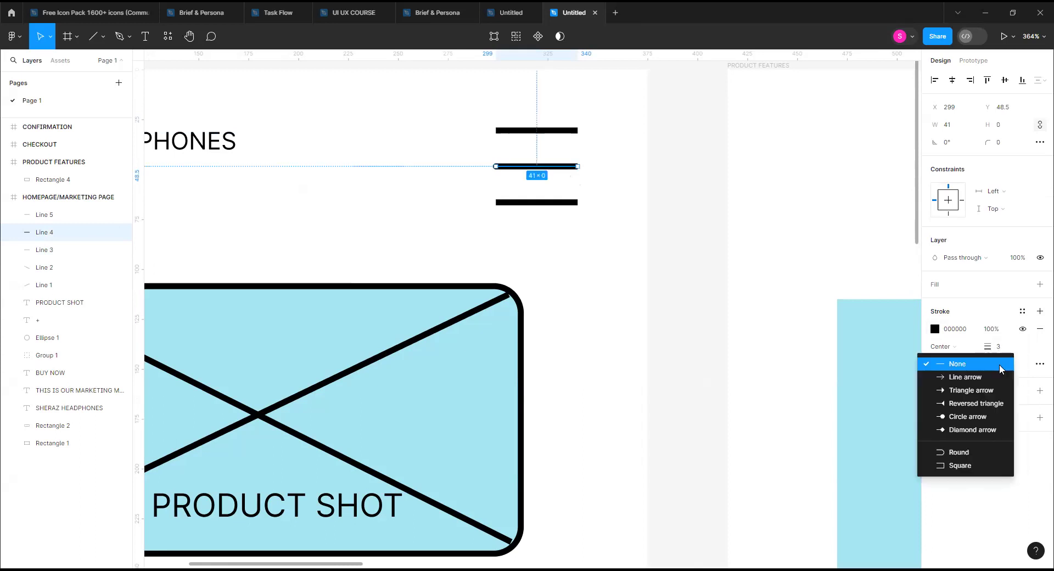
pyautogui.click(973, 451)
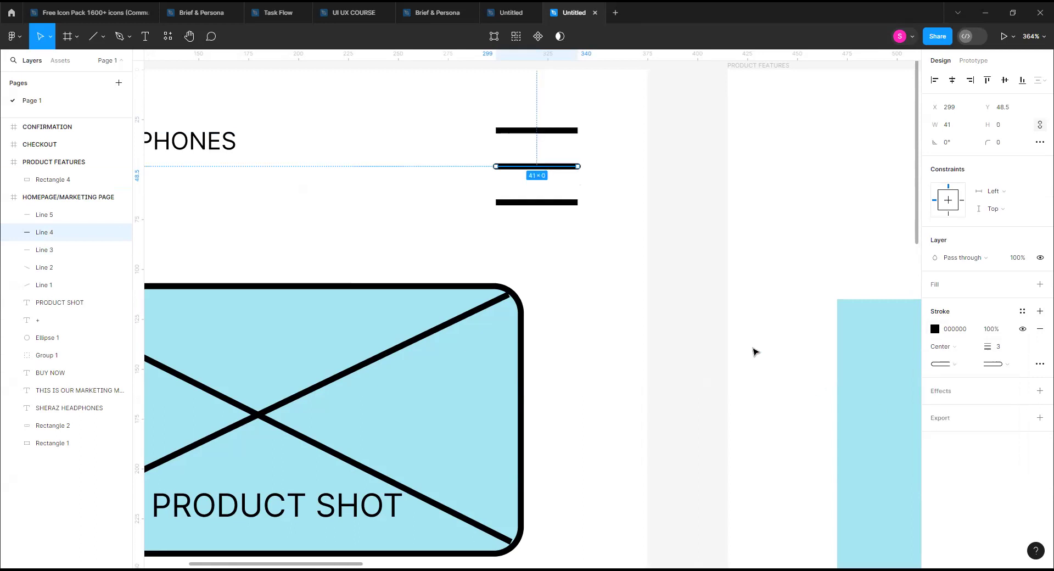
# Give the menu icon's lowest bar Square caps at both its start and end.
pyautogui.click(571, 207)
pyautogui.click(958, 366)
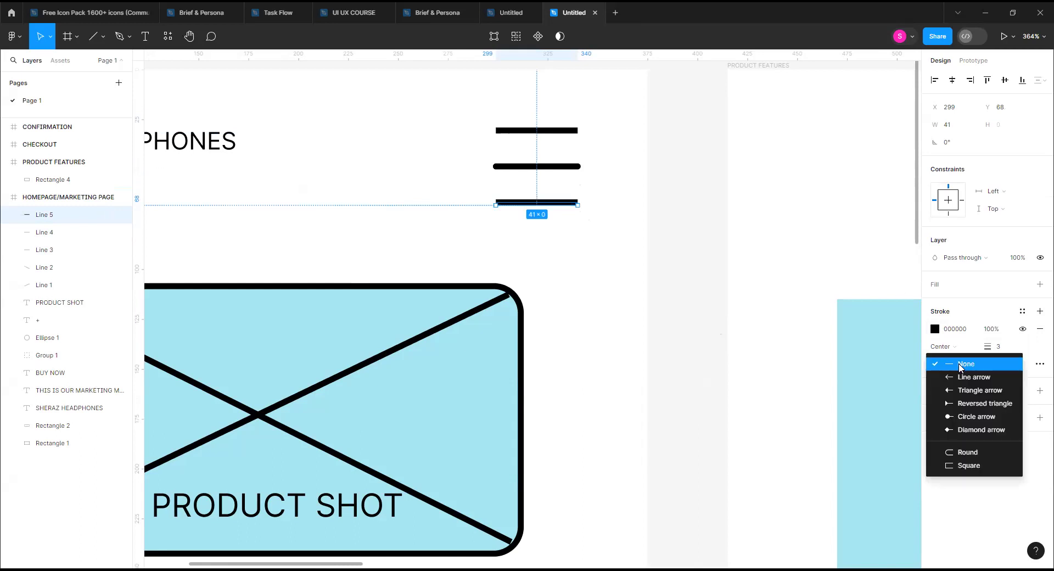
pyautogui.click(969, 466)
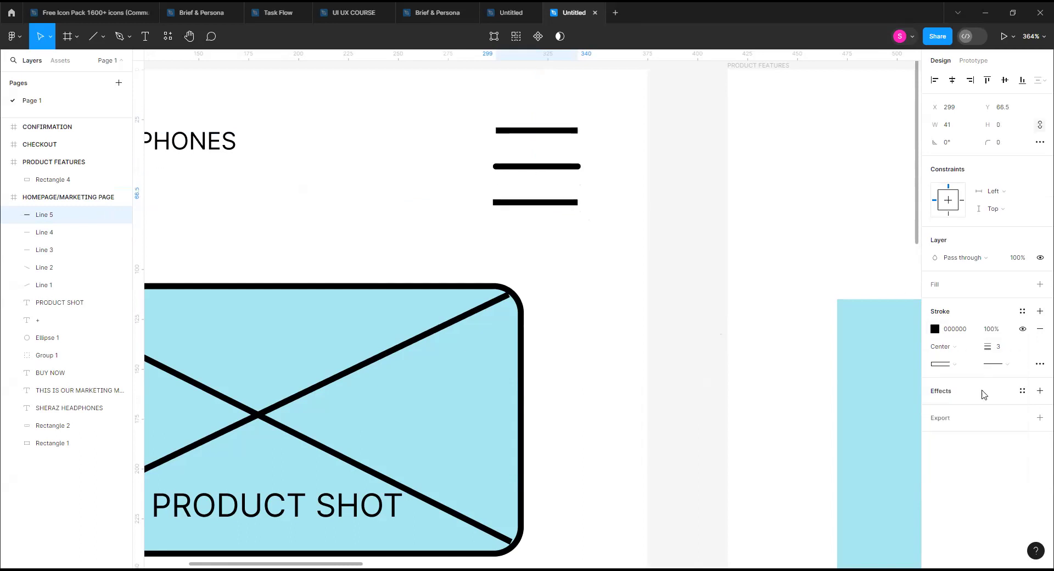
pyautogui.click(1001, 364)
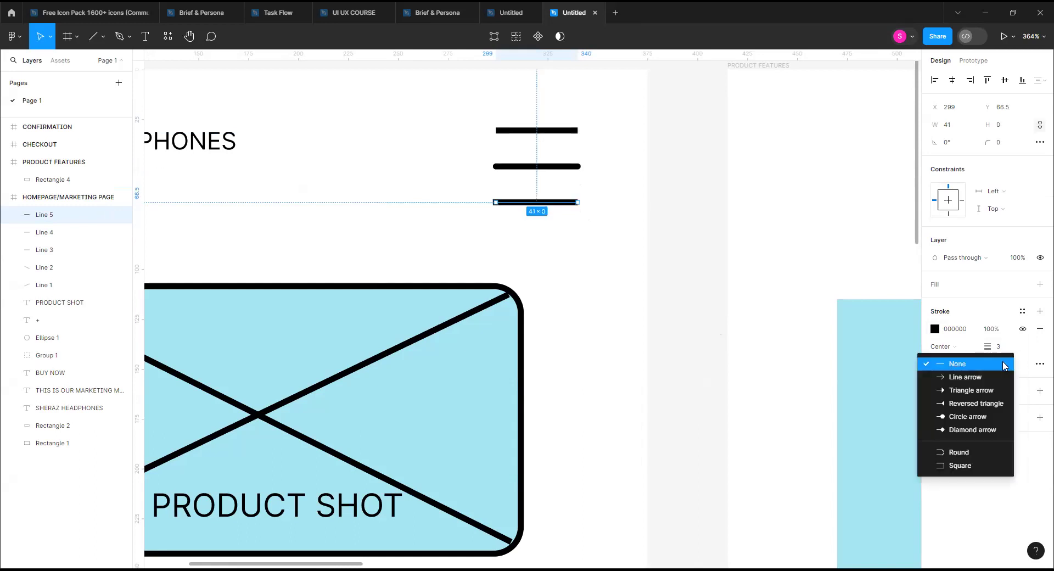
pyautogui.click(985, 465)
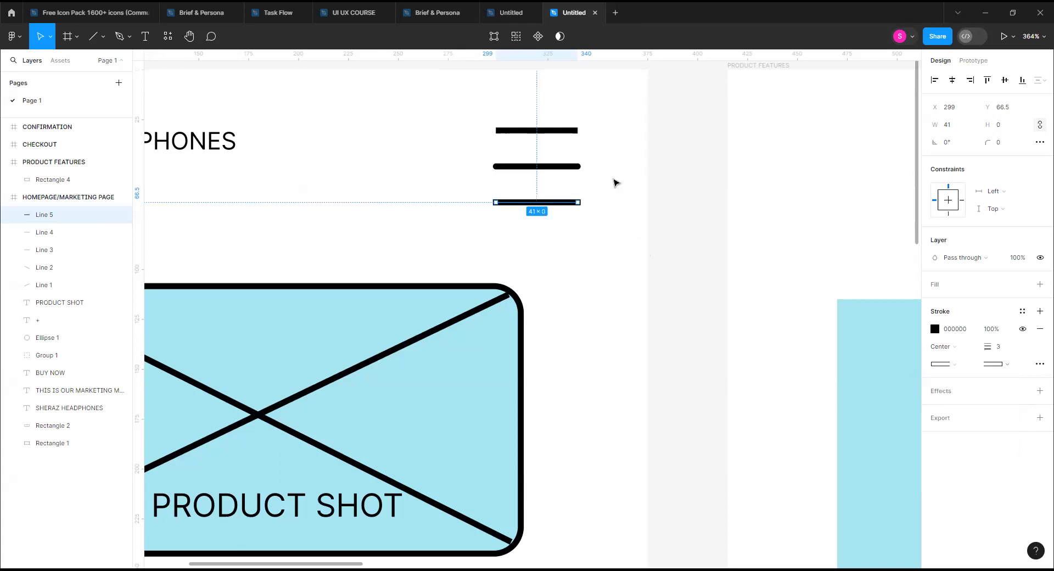
# Compare the uncapped, round and square ends of the three menu bars up close.
pyautogui.scroll(3, 609, 179)
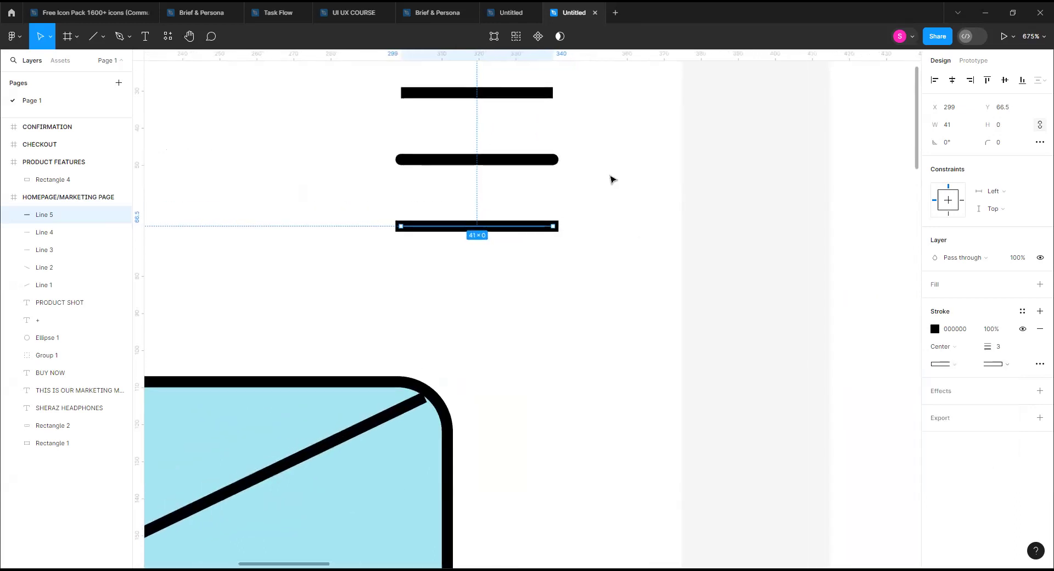
pyautogui.scroll(2, 613, 179)
pyautogui.scroll(2, 613, 179)
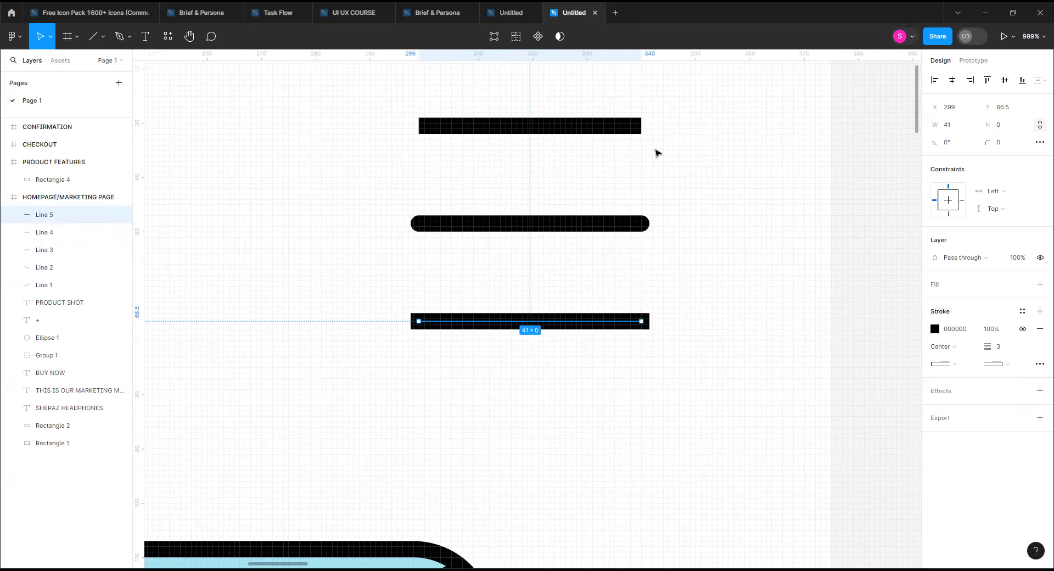
pyautogui.rightClick(630, 123)
pyautogui.click(596, 128)
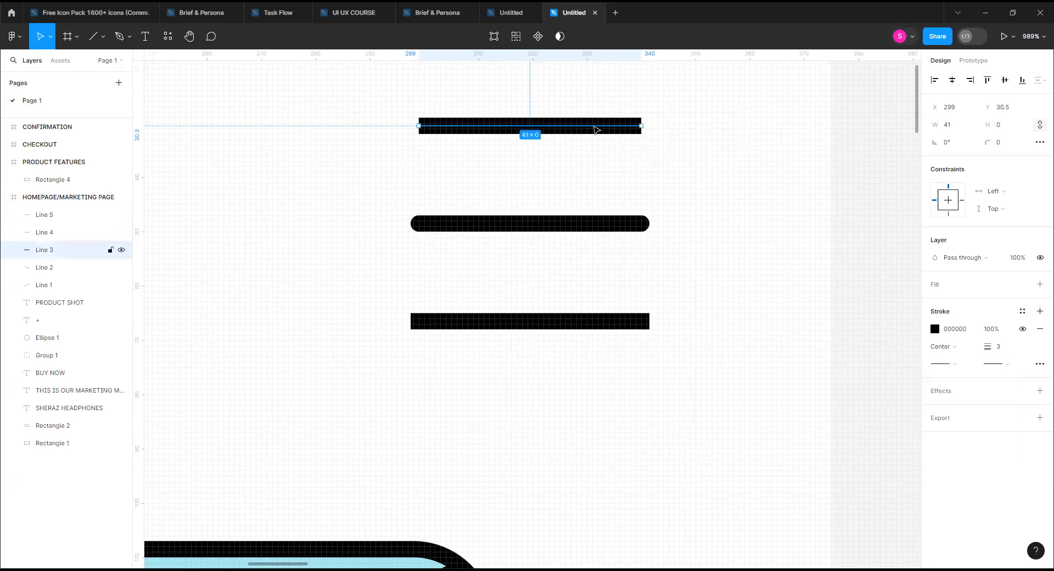
pyautogui.moveTo(684, 102); pyautogui.dragTo(569, 358)
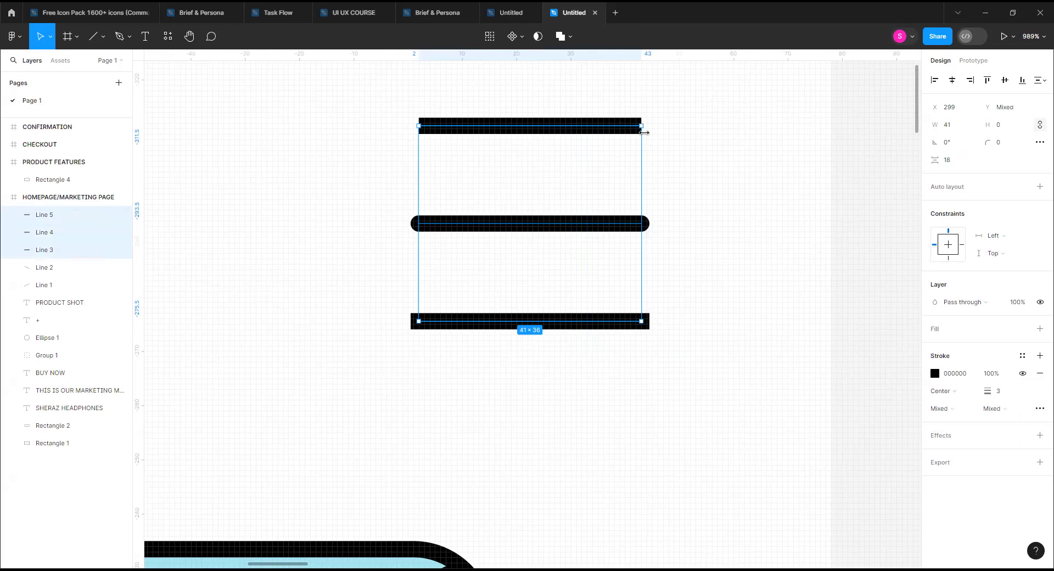
pyautogui.click(774, 320)
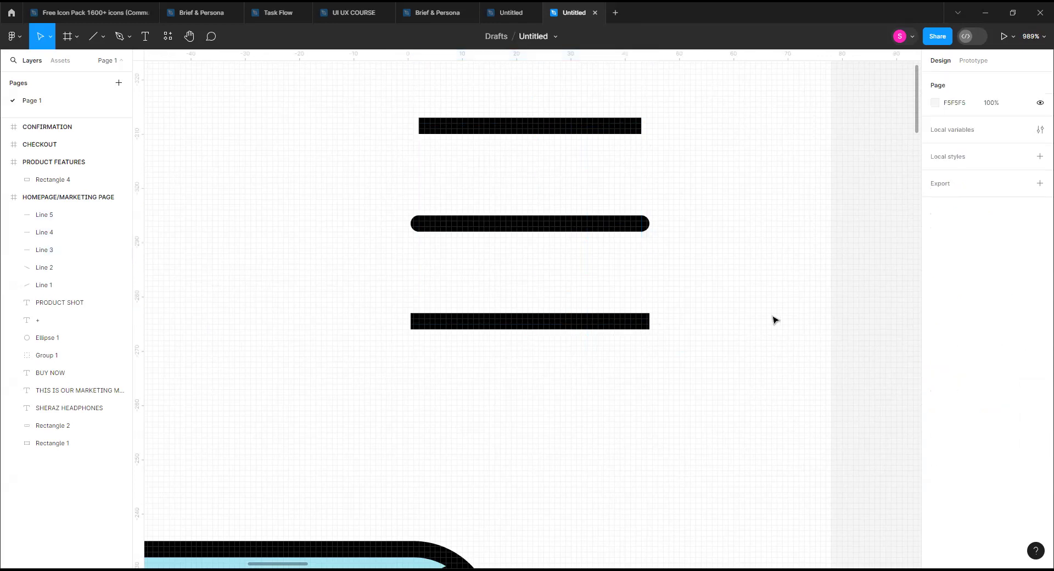
pyautogui.click(640, 129)
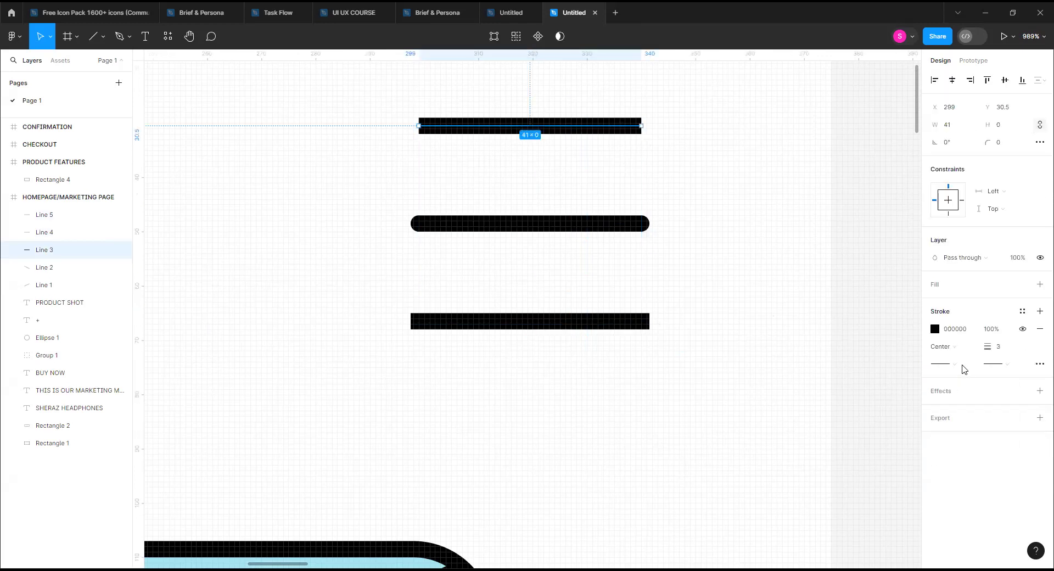
pyautogui.click(955, 365)
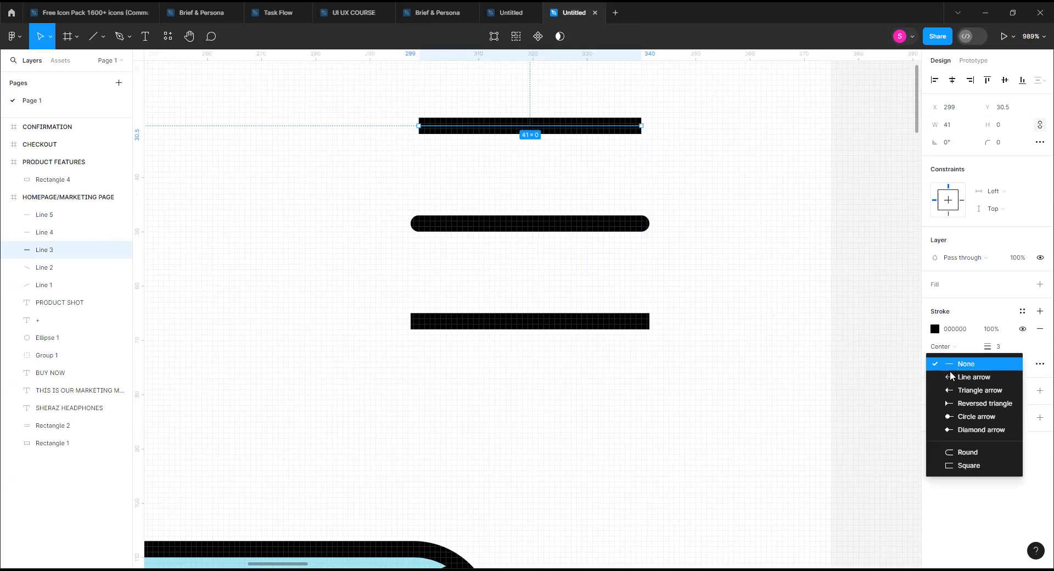
pyautogui.click(773, 309)
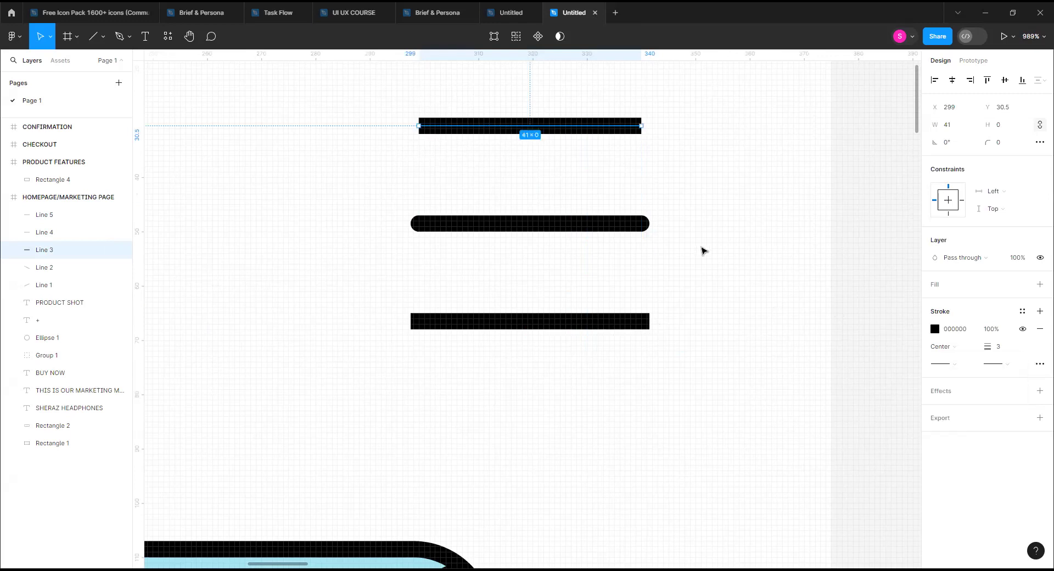
# Change the caps at both ends of the menu icon's lowest bar to Round.
pyautogui.click(638, 320)
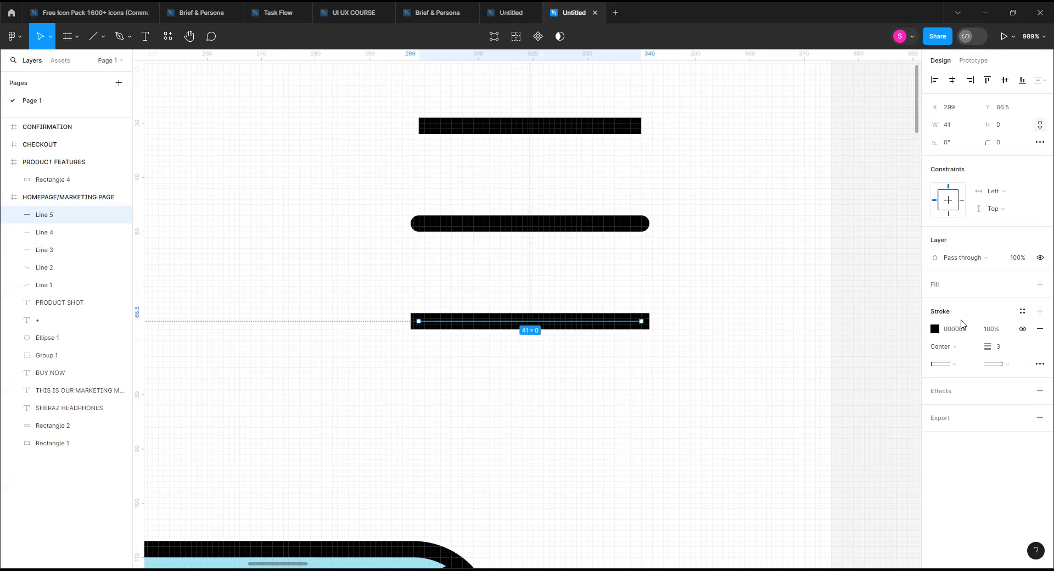
pyautogui.click(954, 365)
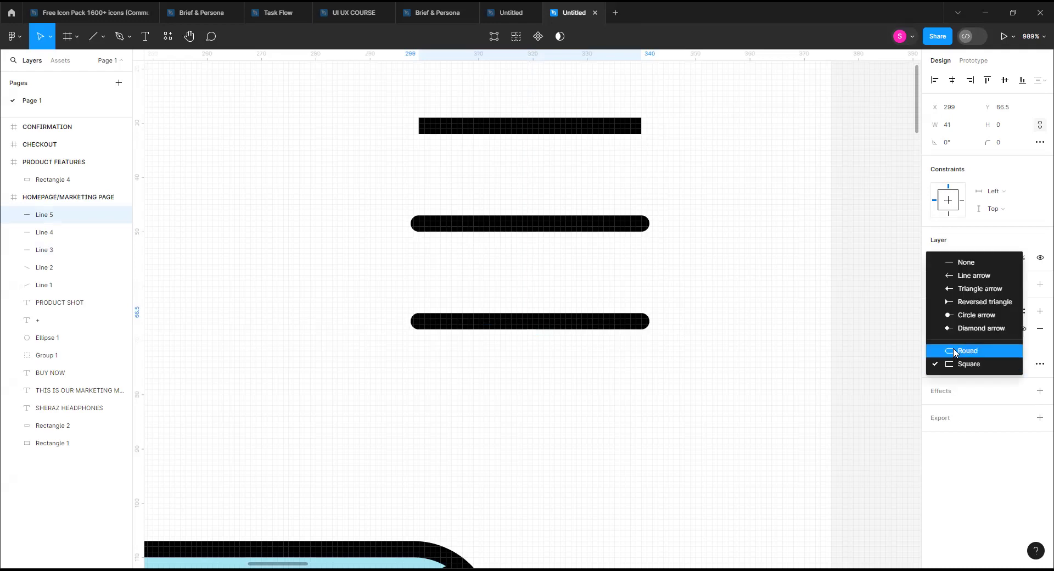
pyautogui.click(954, 351)
pyautogui.click(1012, 368)
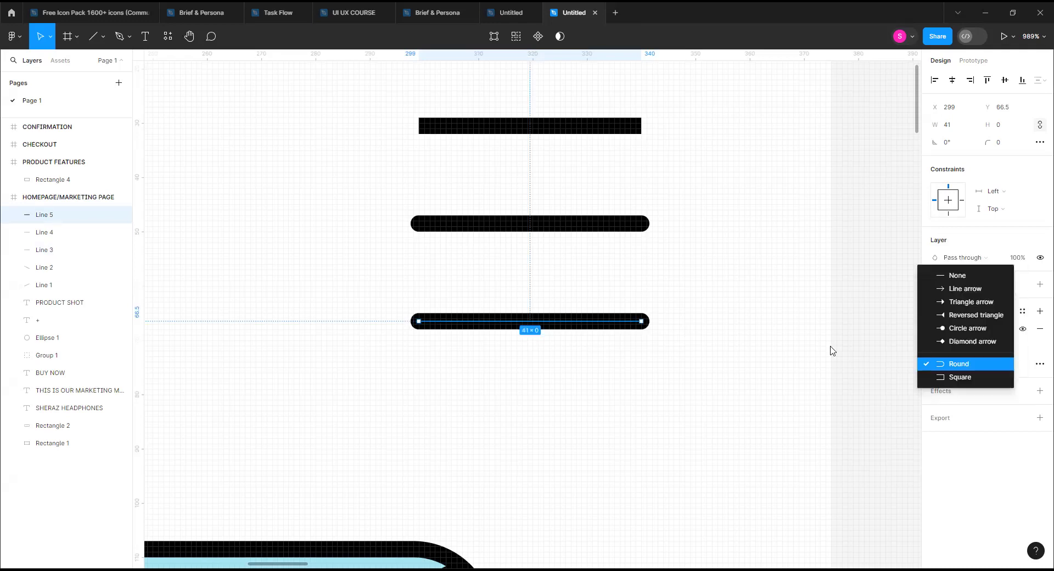
pyautogui.click(786, 343)
# Set Round caps at both ends of the menu icon's uppermost bar.
pyautogui.click(628, 130)
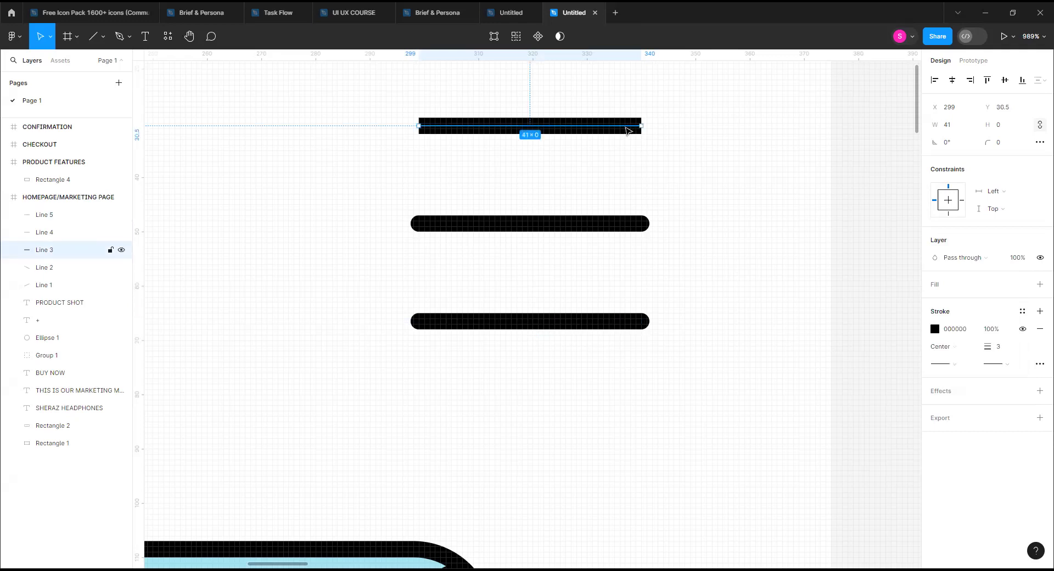
pyautogui.click(955, 364)
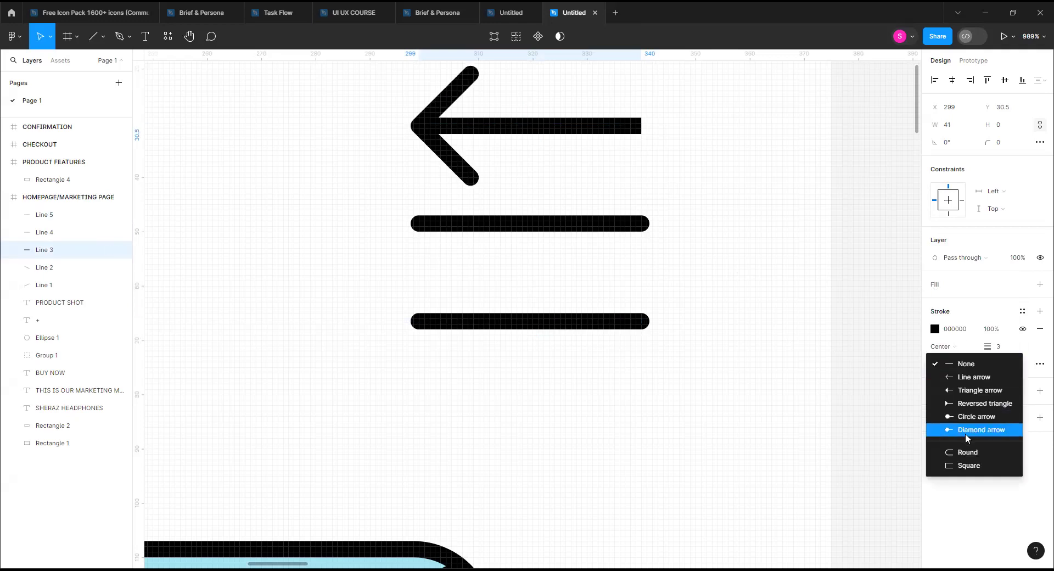
pyautogui.click(968, 452)
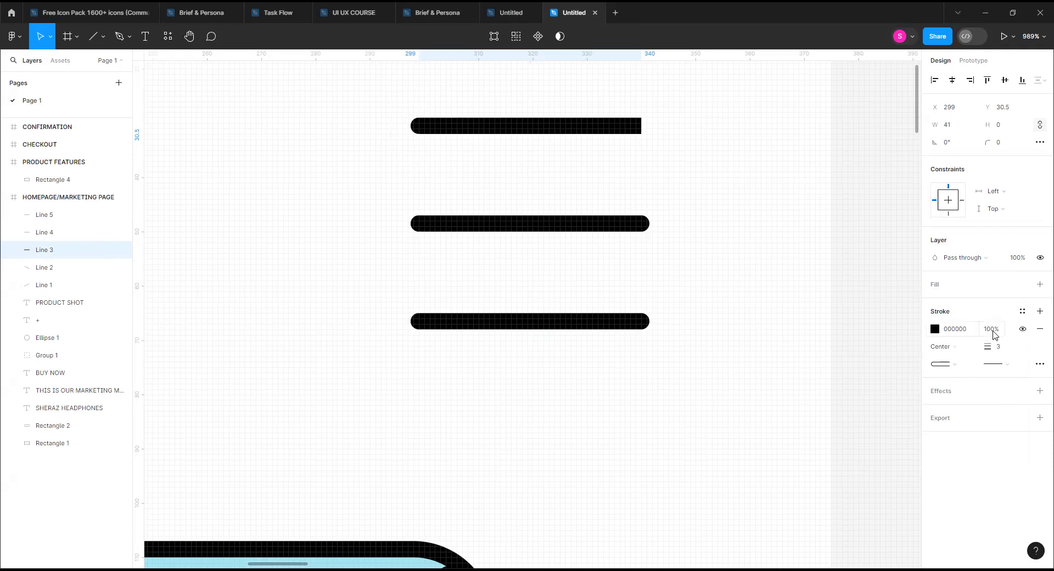
pyautogui.click(995, 364)
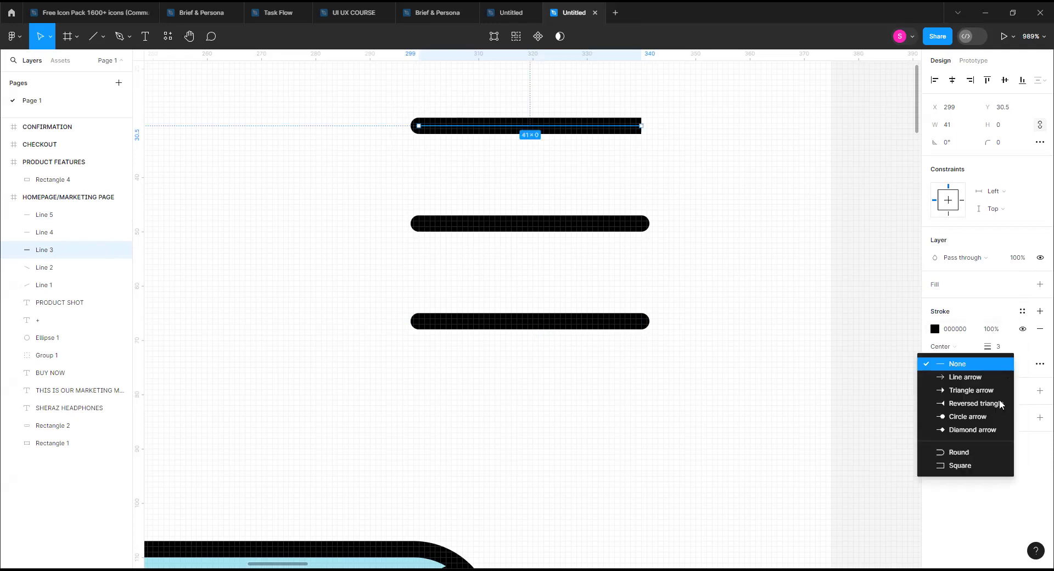
pyautogui.click(981, 452)
# Select the three menu bars together in the homepage header and scale them down proportionally to about 34 by 32.
pyautogui.scroll(-3, 755, 309)
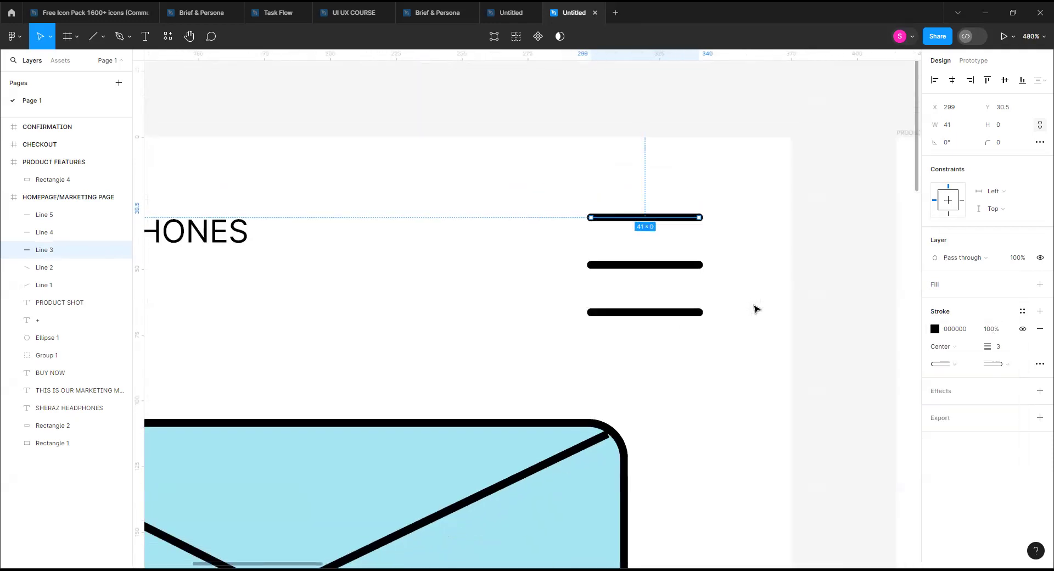
pyautogui.scroll(-3, 756, 309)
pyautogui.scroll(-1, 755, 309)
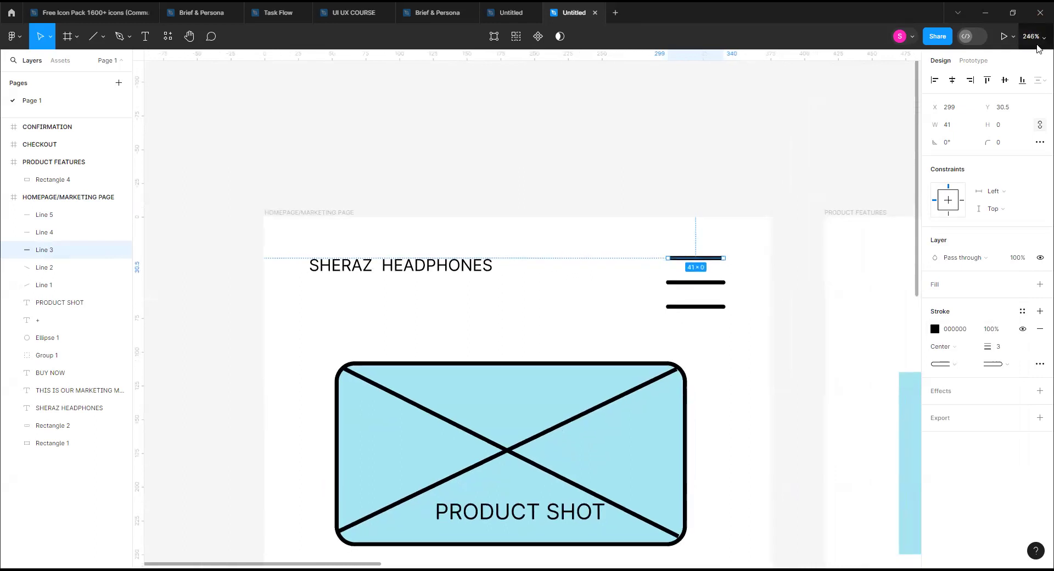
pyautogui.click(1036, 40)
pyautogui.click(962, 146)
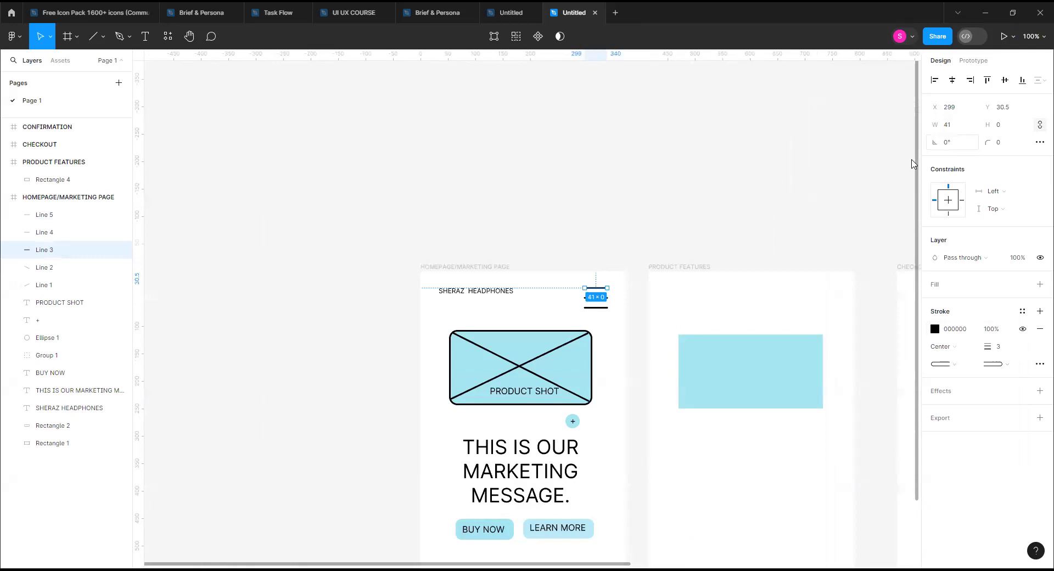
pyautogui.click(646, 215)
pyautogui.scroll(-2, 661, 237)
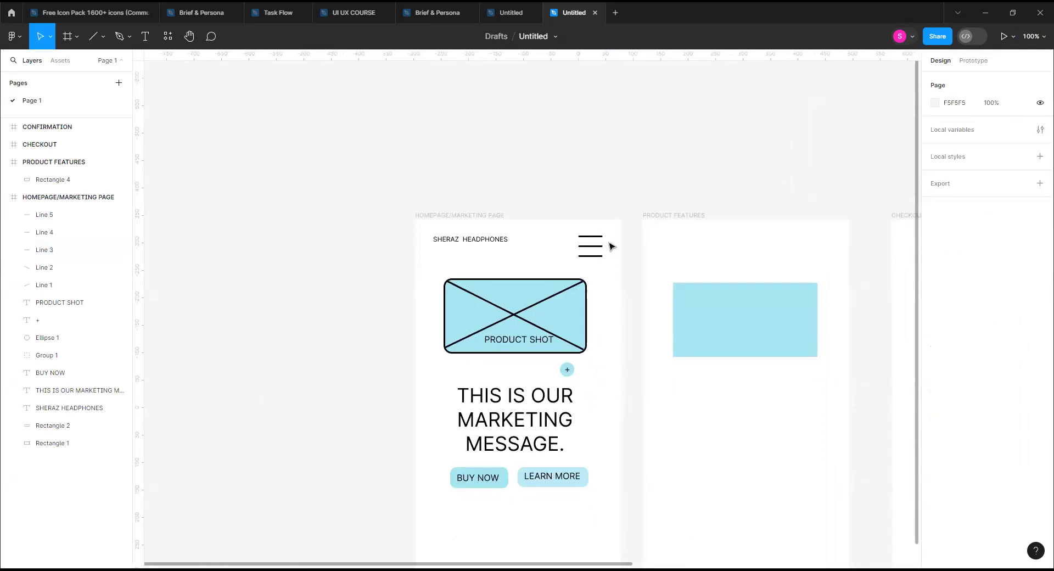
pyautogui.moveTo(607, 238)
pyautogui.mouseDown()
pyautogui.moveTo(588, 265)
pyautogui.moveTo(596, 254)
pyautogui.mouseUp()
pyautogui.keyDown('shift'); pyautogui.click(590, 256); pyautogui.keyUp('shift')
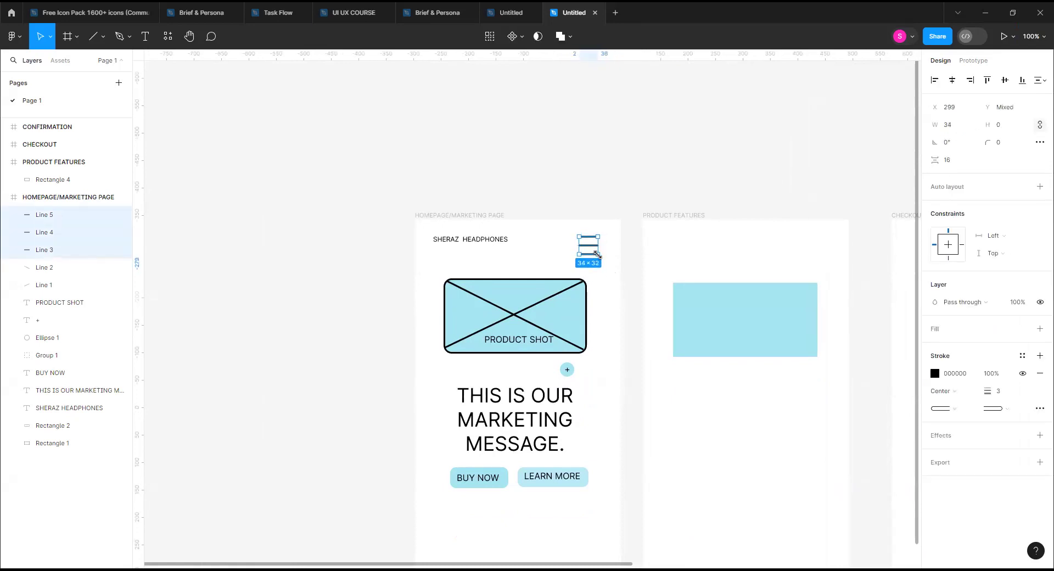
# Examine the stroke position options of the menu icon's lowest bar and inspect the three bars up close.
pyautogui.click(621, 173)
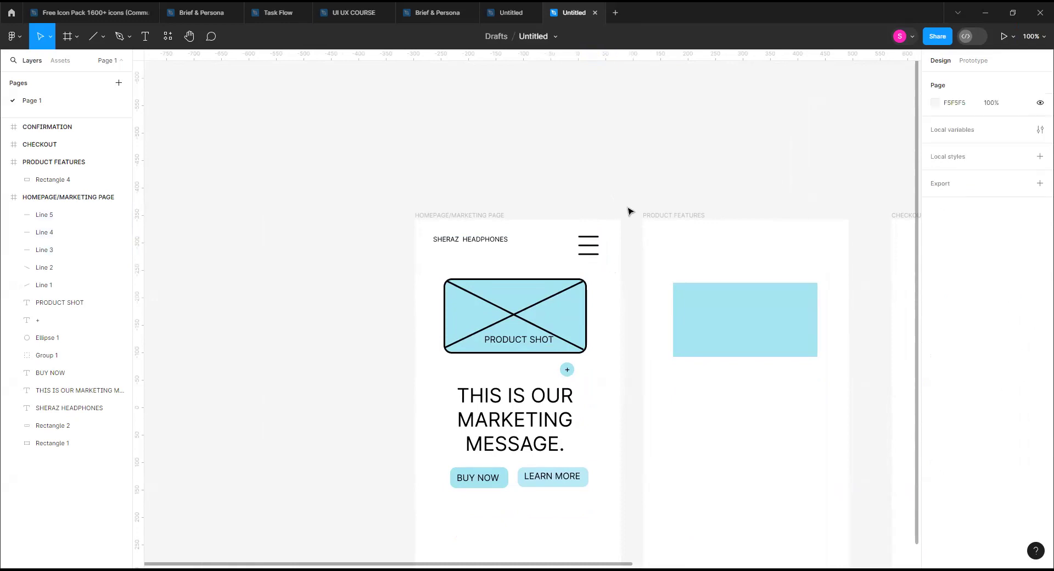
pyautogui.click(589, 255)
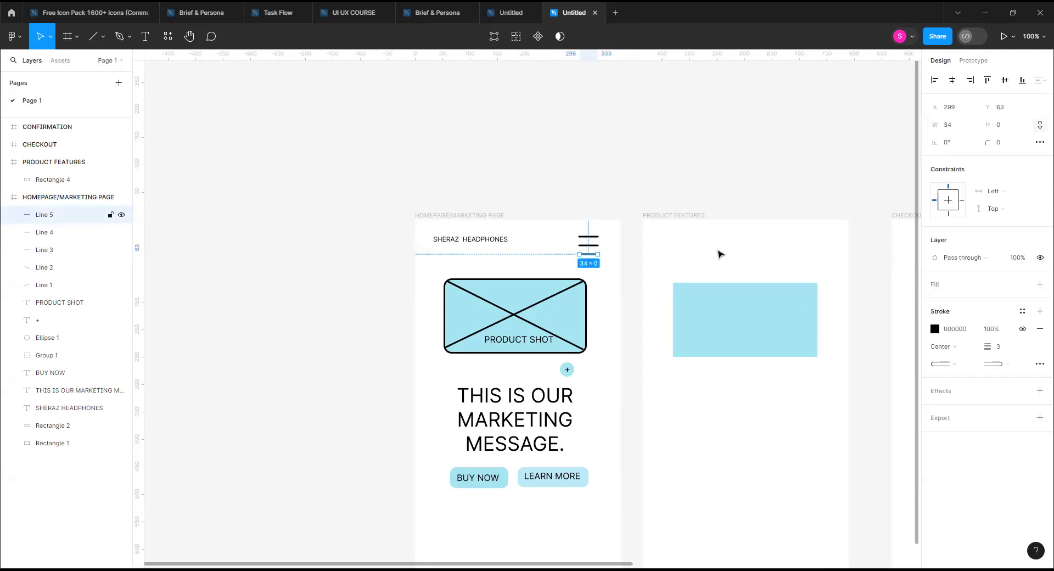
pyautogui.click(944, 347)
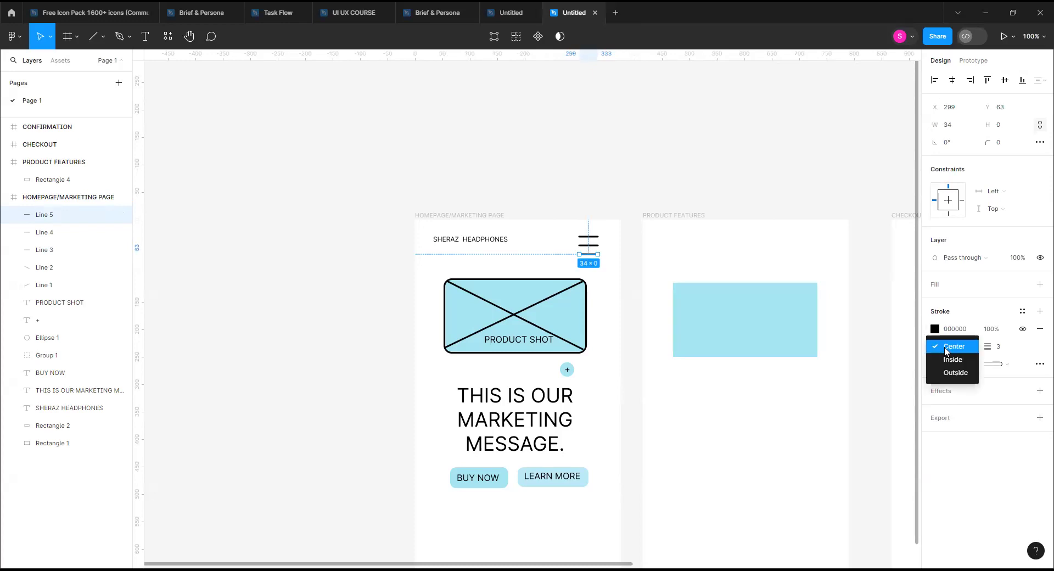
pyautogui.click(728, 263)
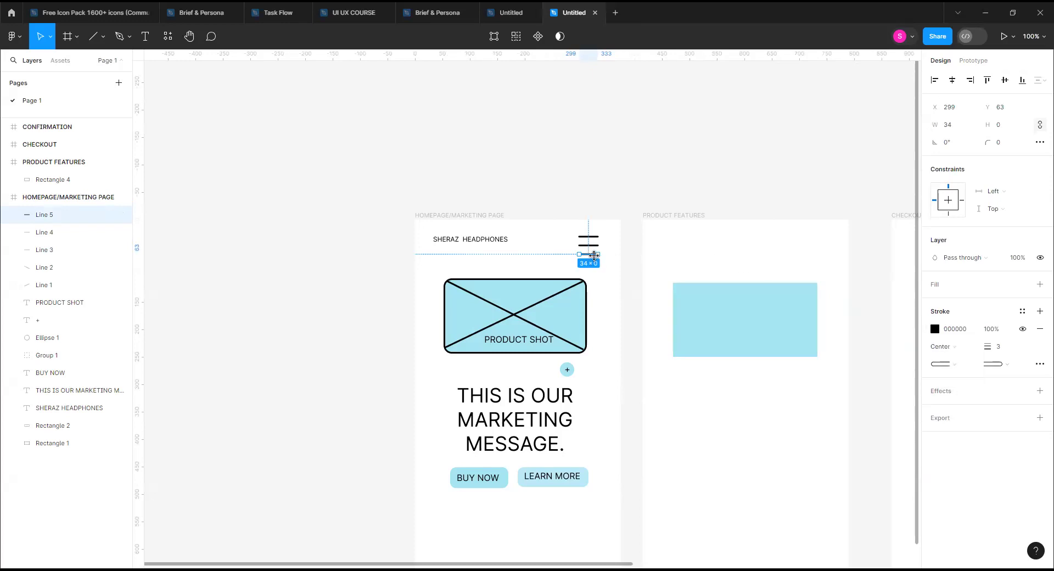
pyautogui.keyDown('ctrl'); pyautogui.scroll(3, 606, 251); pyautogui.keyUp('ctrl')
pyautogui.keyDown('ctrl'); pyautogui.scroll(5, 606, 251); pyautogui.keyUp('ctrl')
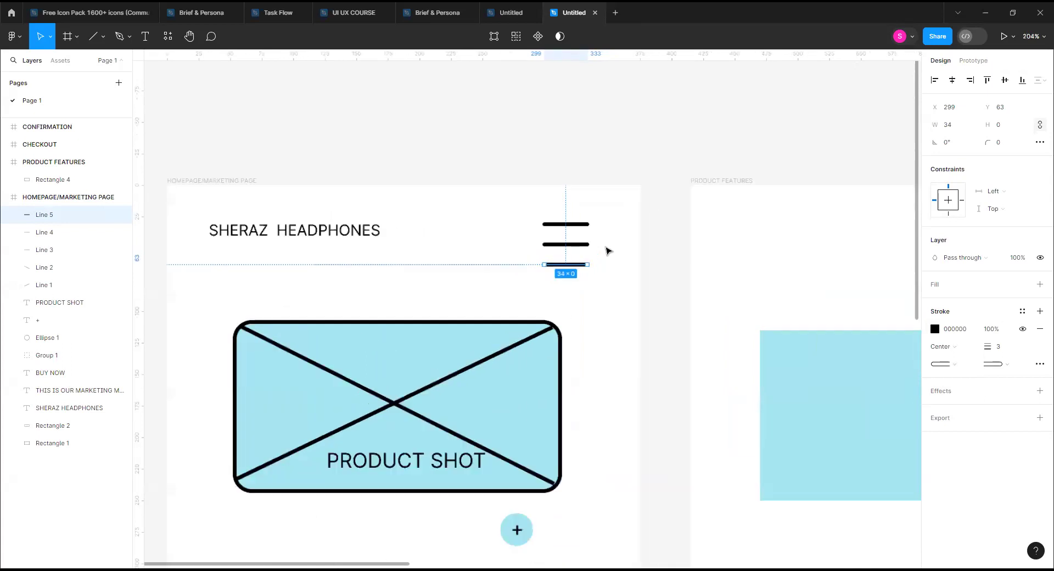
pyautogui.click(606, 250)
pyautogui.keyDown('ctrl'); pyautogui.scroll(-7, 644, 300); pyautogui.keyUp('ctrl')
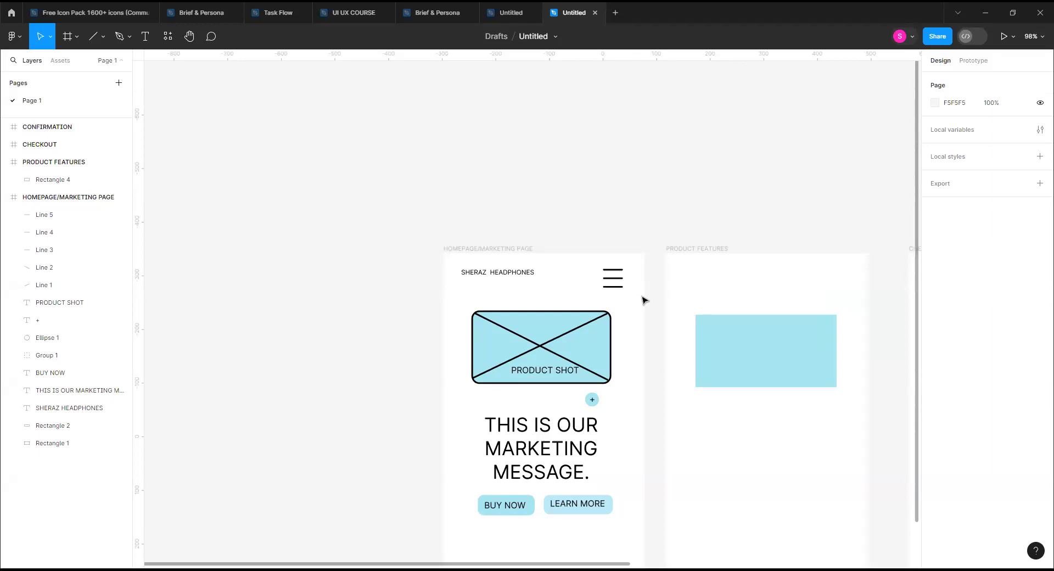
# Review the homepage wireframe from header to buttons, including the small plus circle below the product shot.
pyautogui.scroll(3, 616, 378)
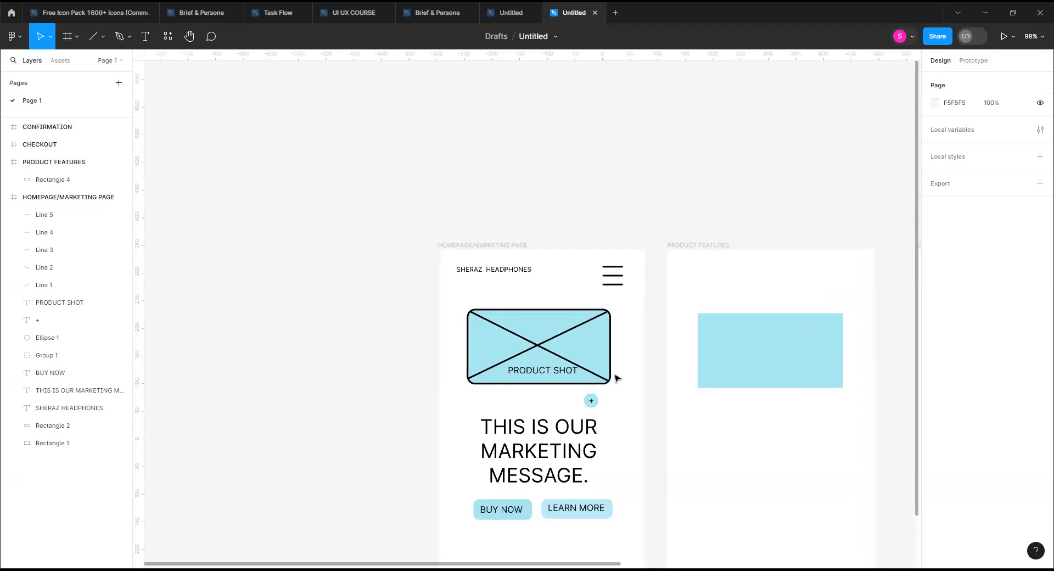
pyautogui.scroll(2, 617, 377)
pyautogui.scroll(-2, 617, 378)
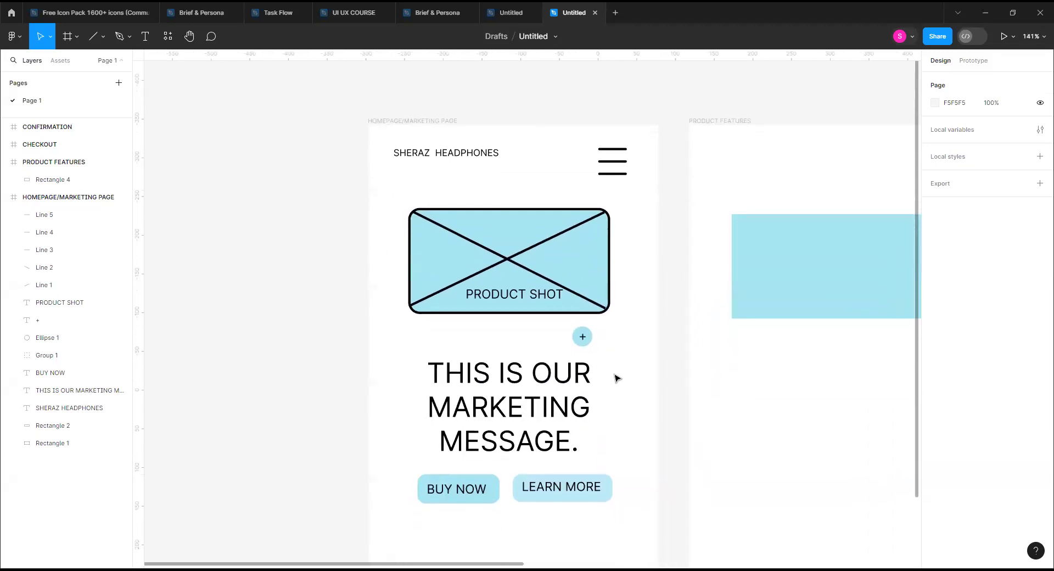
pyautogui.scroll(2, 617, 377)
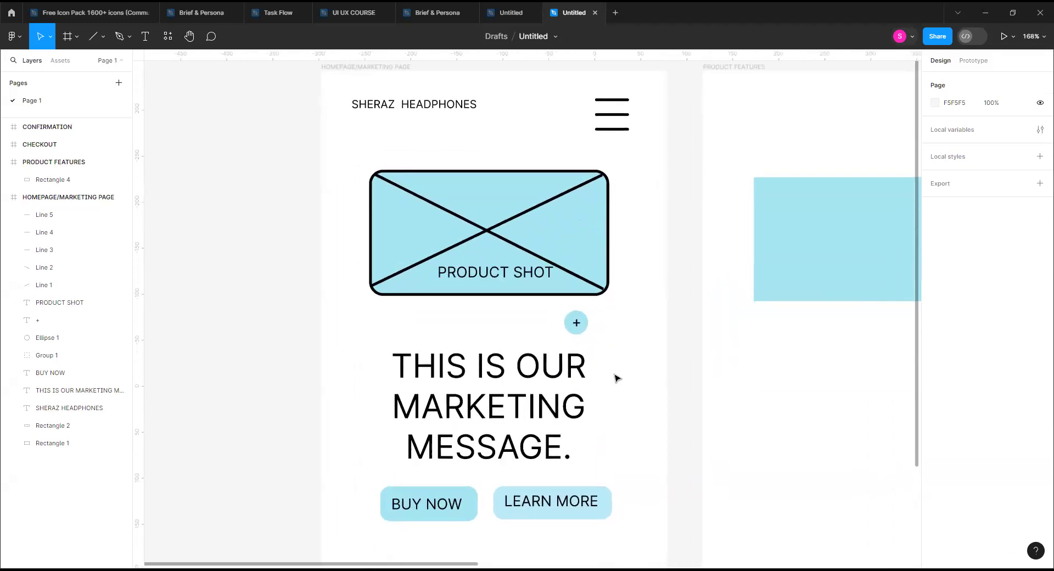
pyautogui.click(587, 321)
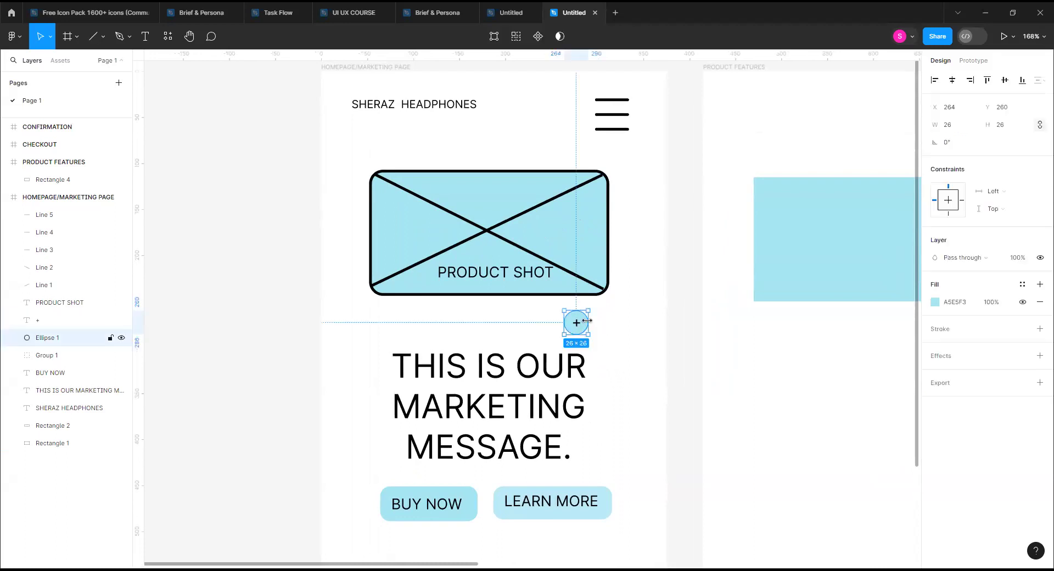
pyautogui.click(613, 335)
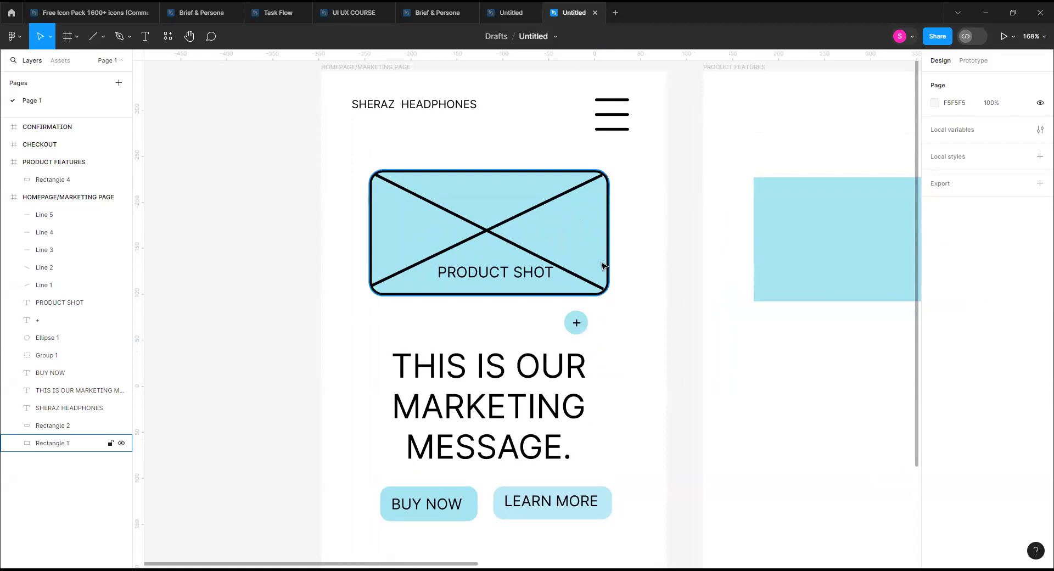
pyautogui.rightClick(602, 267)
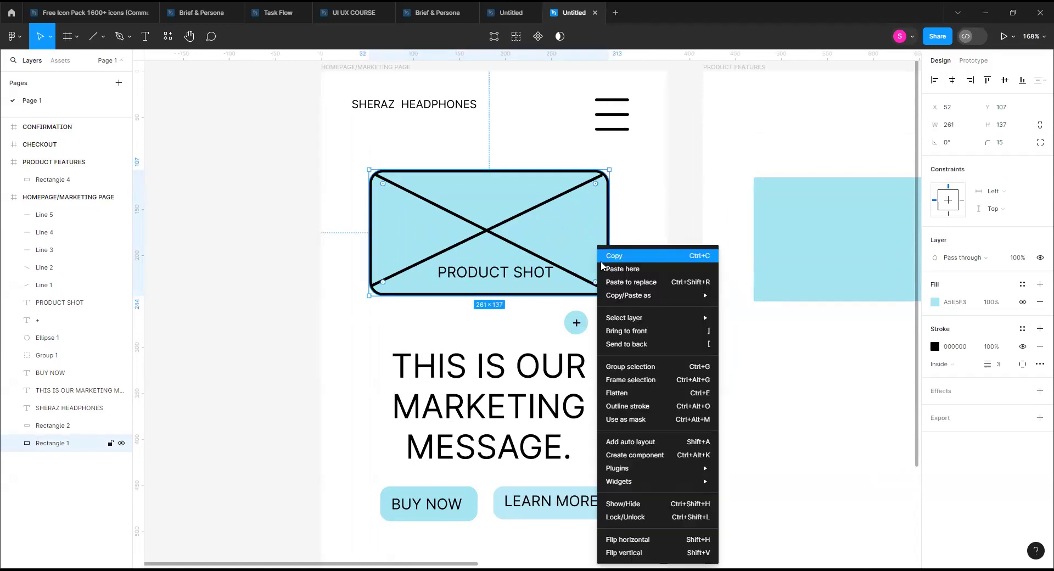
pyautogui.click(626, 194)
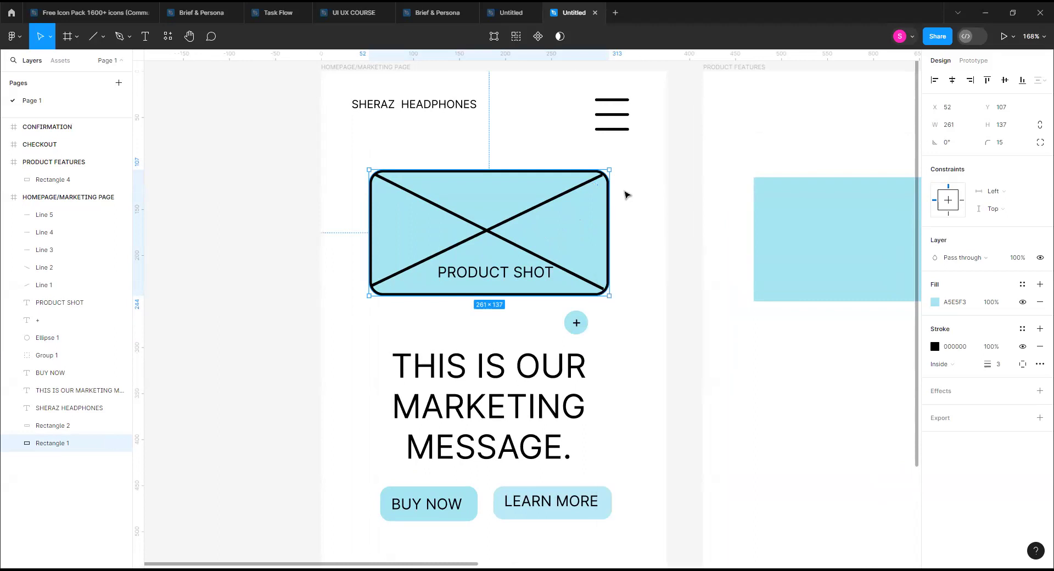
pyautogui.scroll(-5, 628, 195)
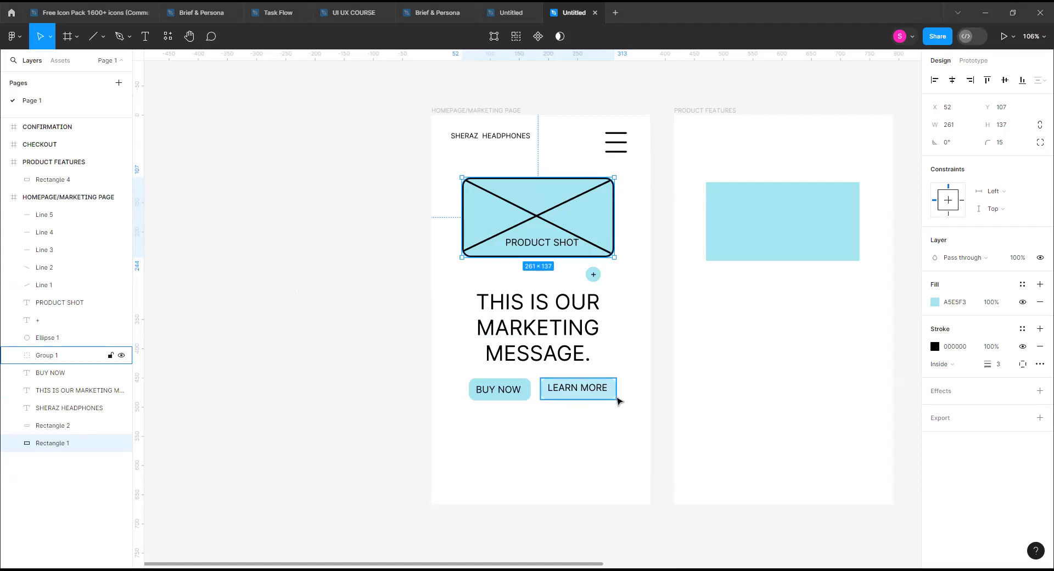
pyautogui.scroll(3, 619, 401)
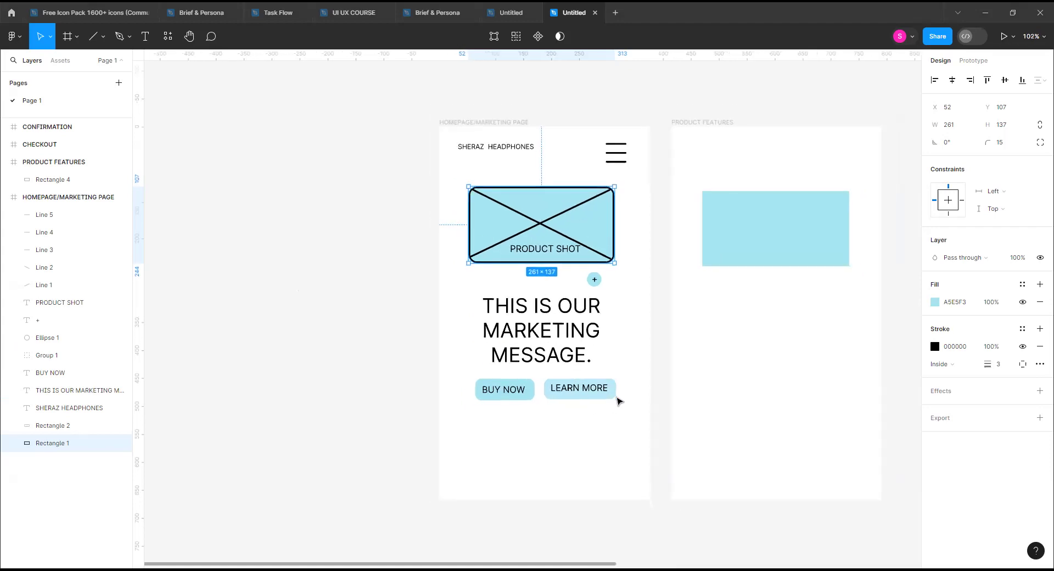
pyautogui.scroll(1, 617, 373)
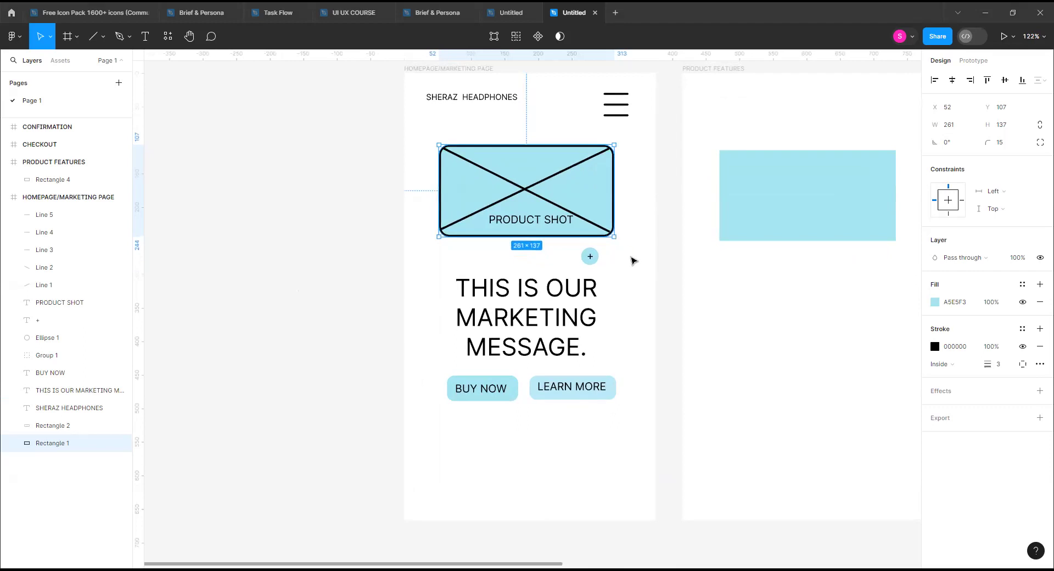
pyautogui.click(603, 399)
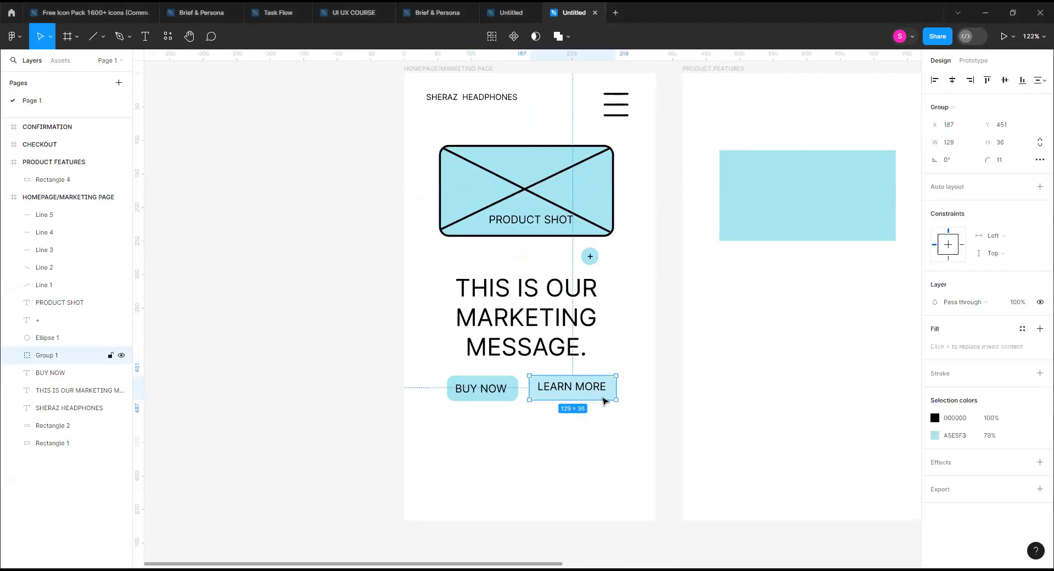
# Add a black stroke to the blue rectangle in the PRODUCT FEATURES frame and keep the rectangle selected.
pyautogui.click(755, 229)
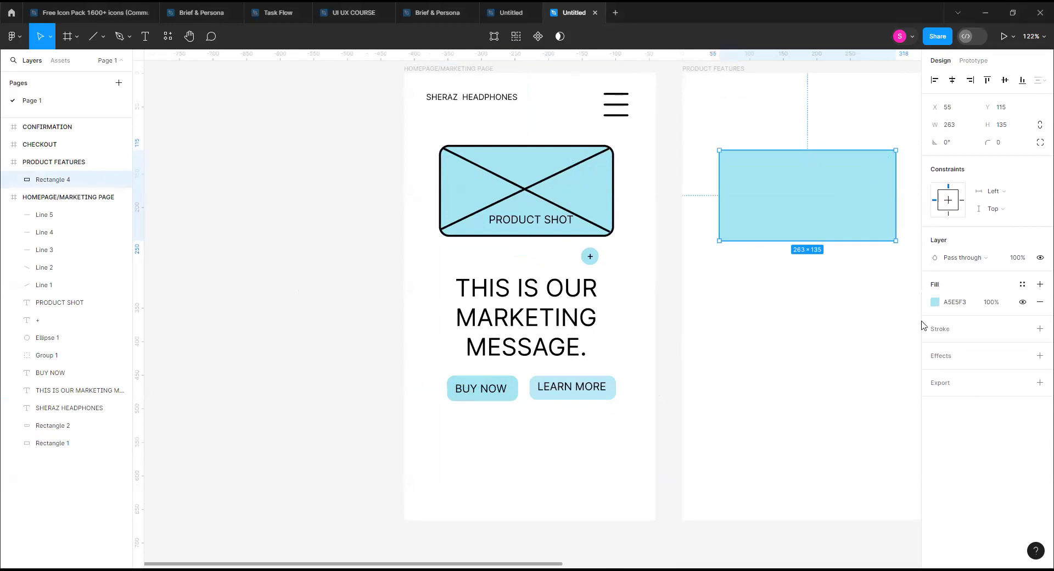
pyautogui.click(1039, 329)
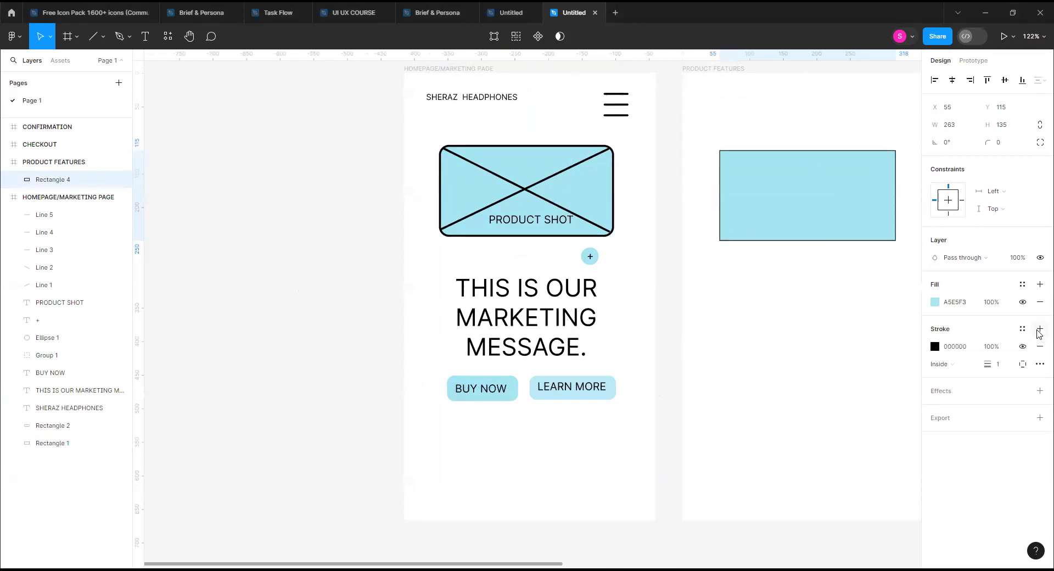
pyautogui.click(823, 378)
pyautogui.scroll(5, 859, 281)
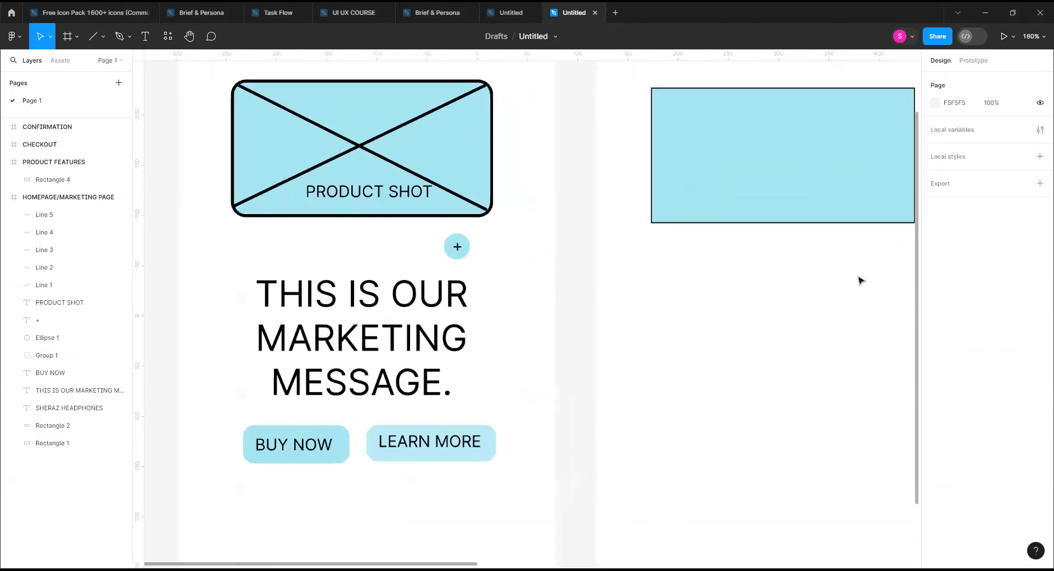
pyautogui.hscroll(3, 859, 280)
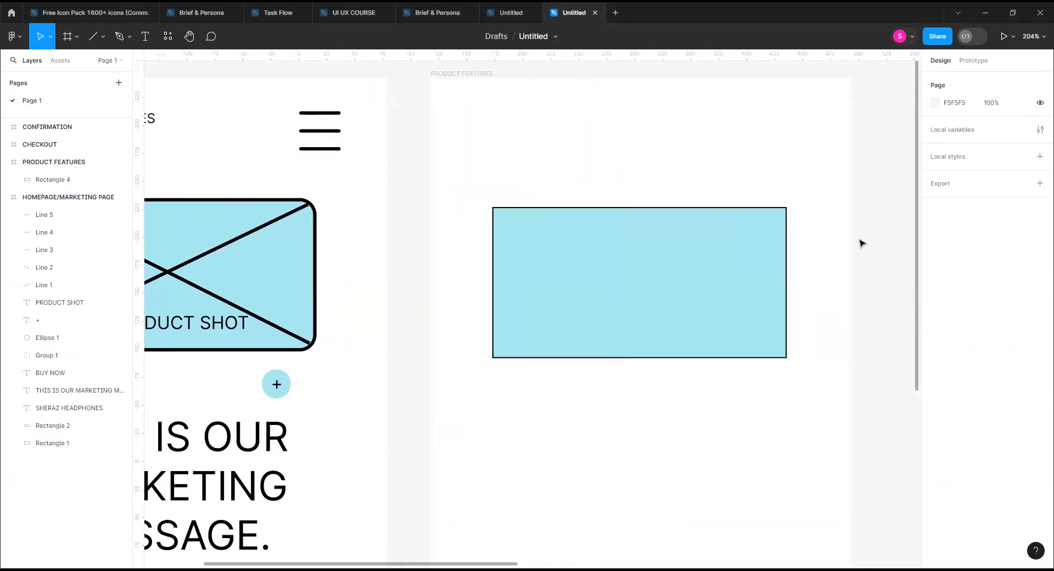
pyautogui.scroll(2, 860, 243)
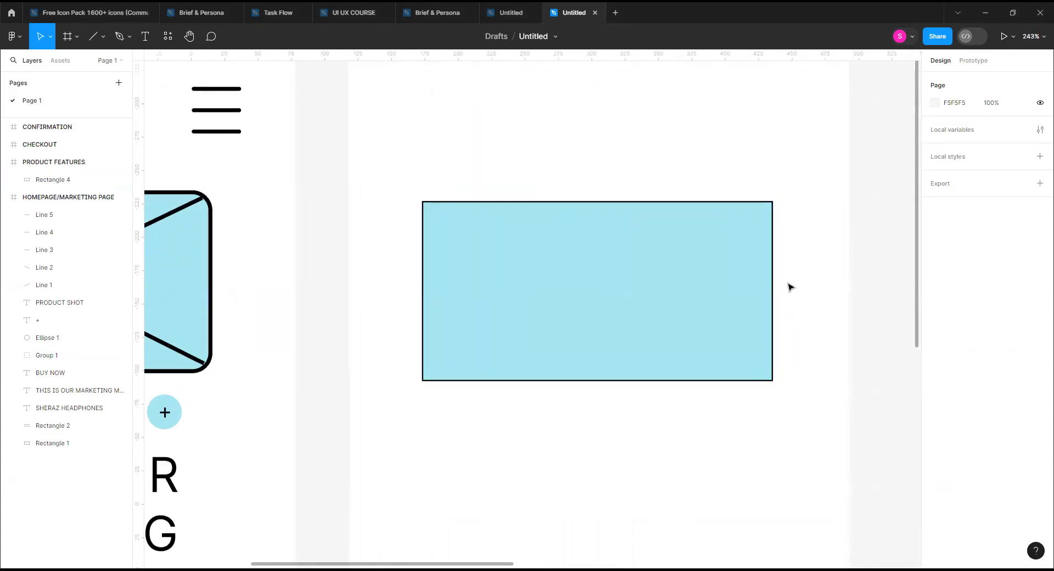
pyautogui.scroll(-3, 788, 286)
pyautogui.click(755, 282)
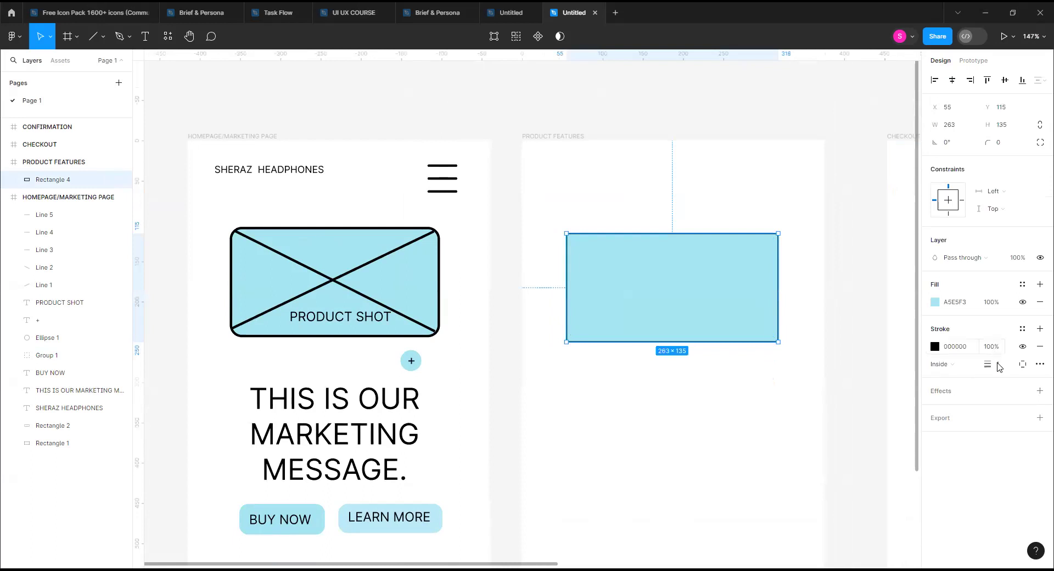
# Set the rectangle's stroke weight to 4 and try the Outside and Center stroke positions before returning to Inside.
pyautogui.moveTo(992, 364)
pyautogui.mouseDown()
pyautogui.moveTo(1015, 369)
pyautogui.moveTo(999, 366)
pyautogui.mouseUp()
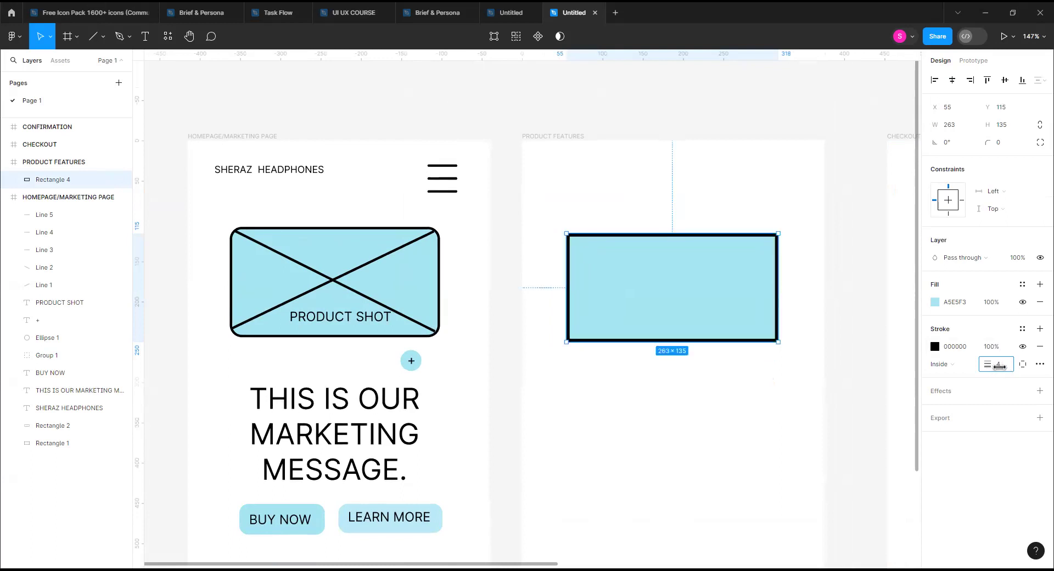
pyautogui.click(955, 365)
pyautogui.click(954, 377)
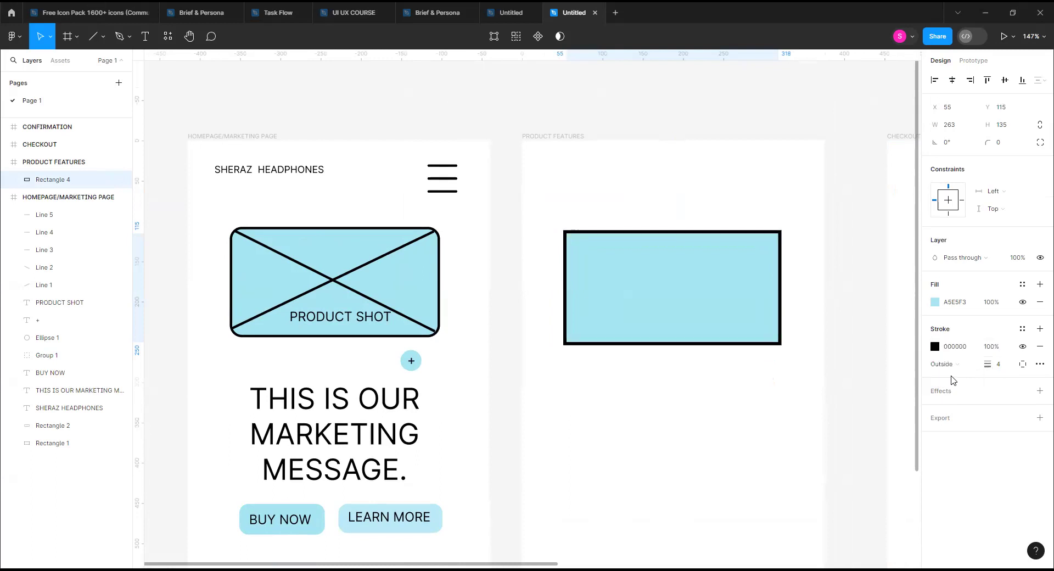
pyautogui.click(956, 364)
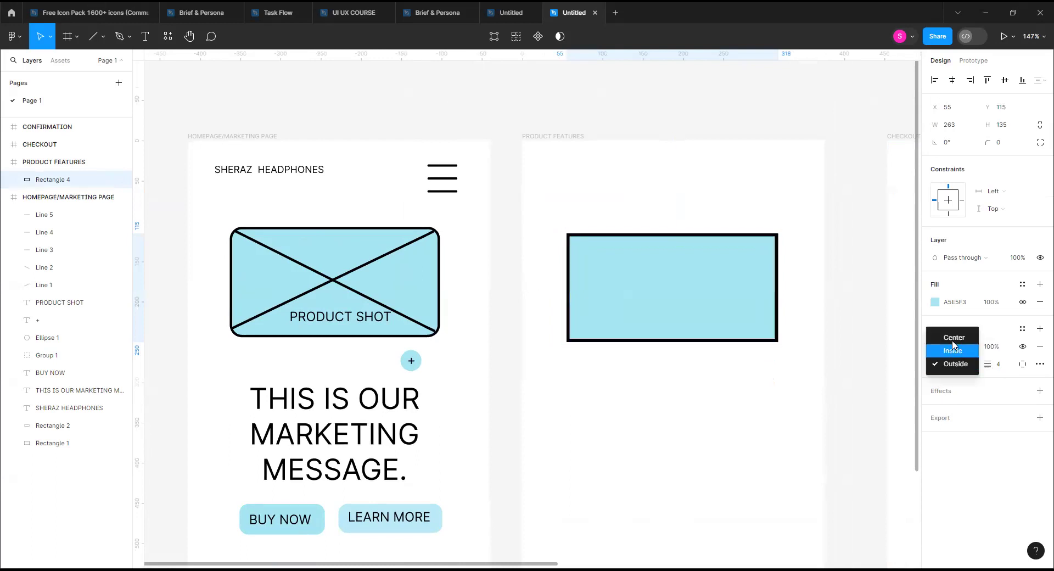
pyautogui.click(953, 344)
pyautogui.click(957, 368)
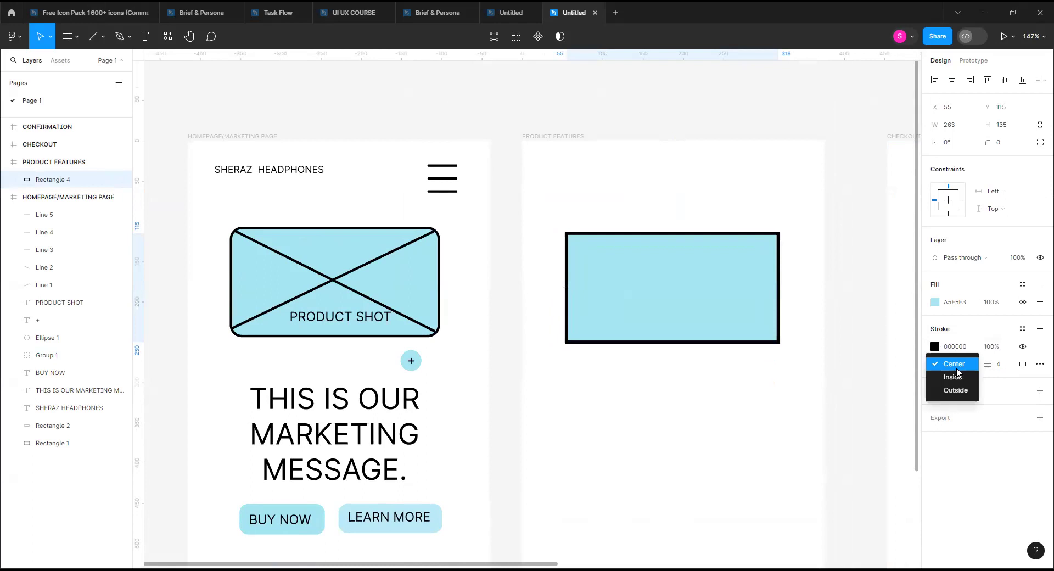
pyautogui.click(954, 379)
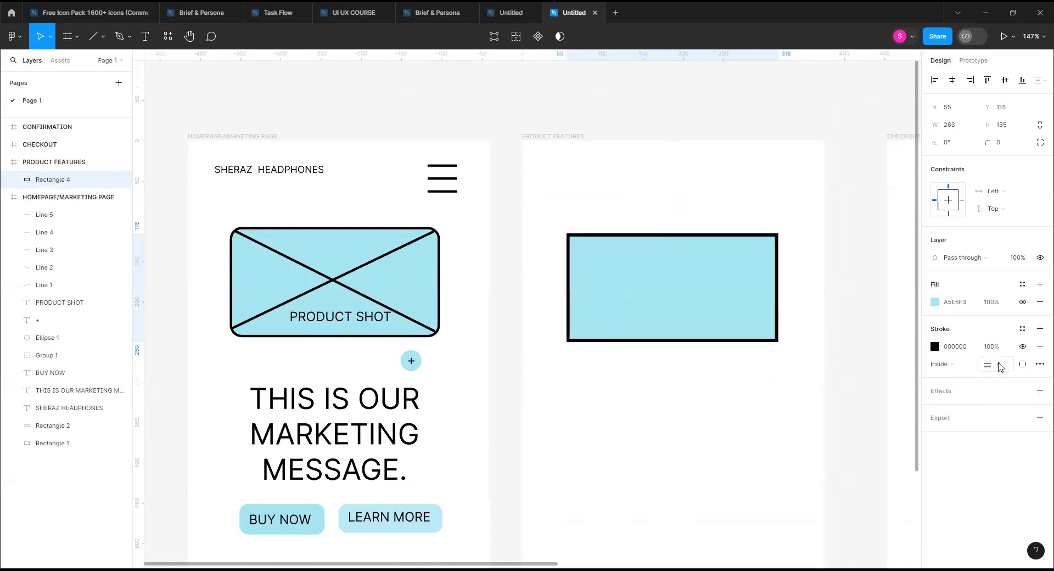
# Set the stroke weight of the PRODUCT FEATURES rectangle to 3.
pyautogui.click(990, 365)
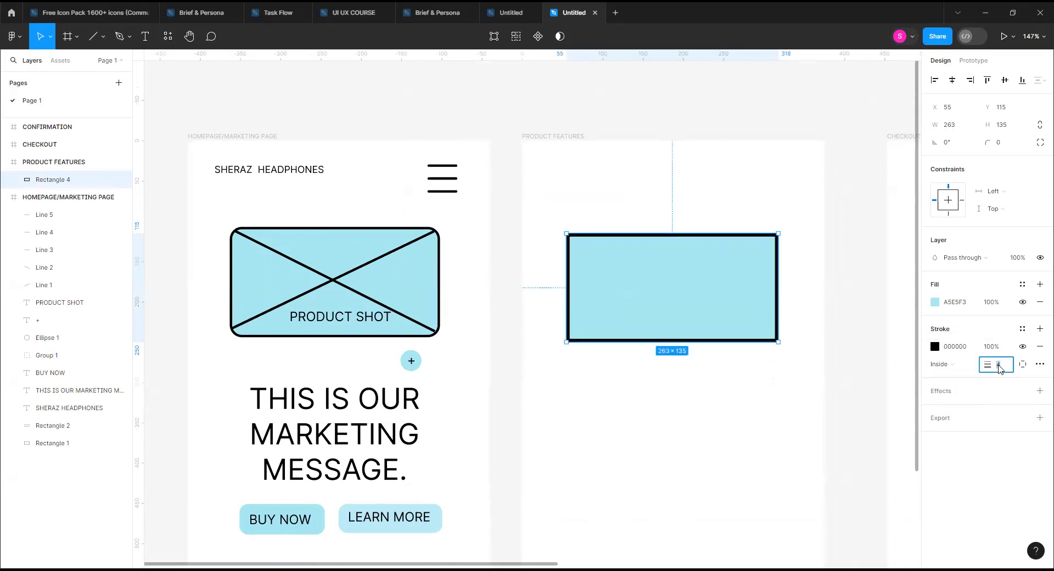
pyautogui.moveTo(996, 367); pyautogui.dragTo(995, 367)
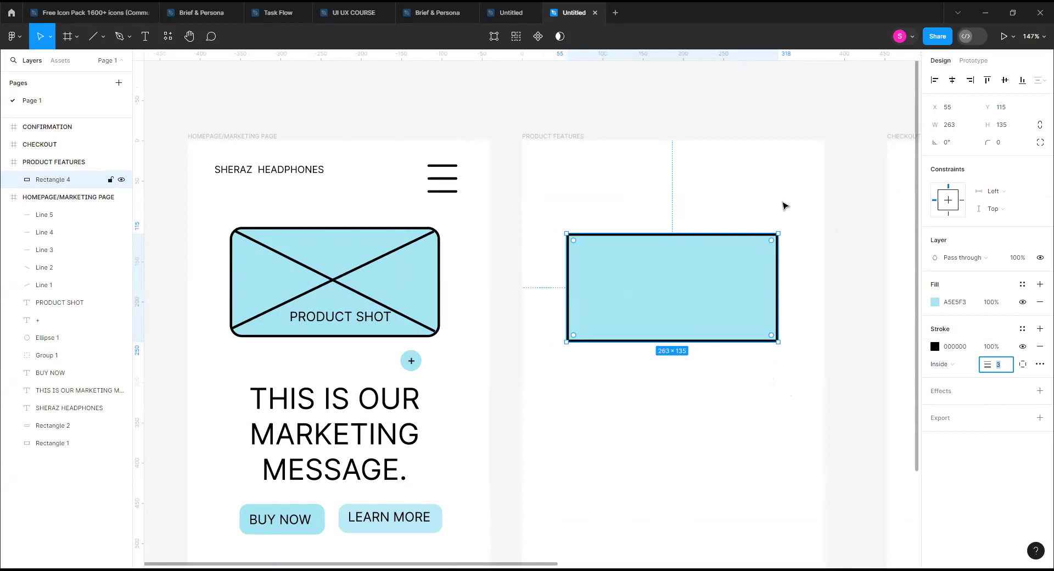
pyautogui.click(739, 236)
# Set the outlined PRODUCT FEATURES rectangle's properties as the defaults for new shapes.
pyautogui.click(26, 38)
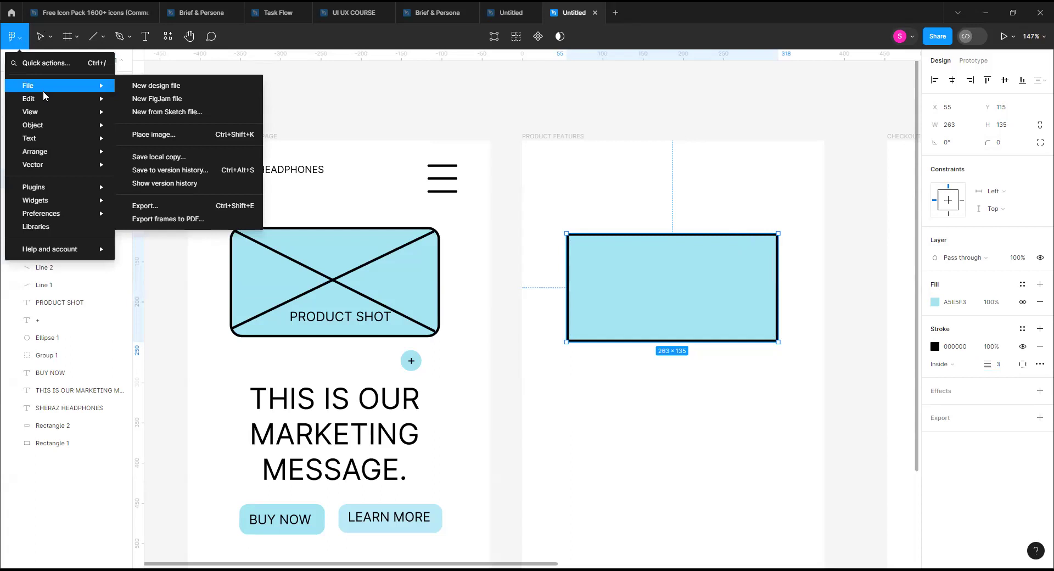
pyautogui.moveTo(43, 98)
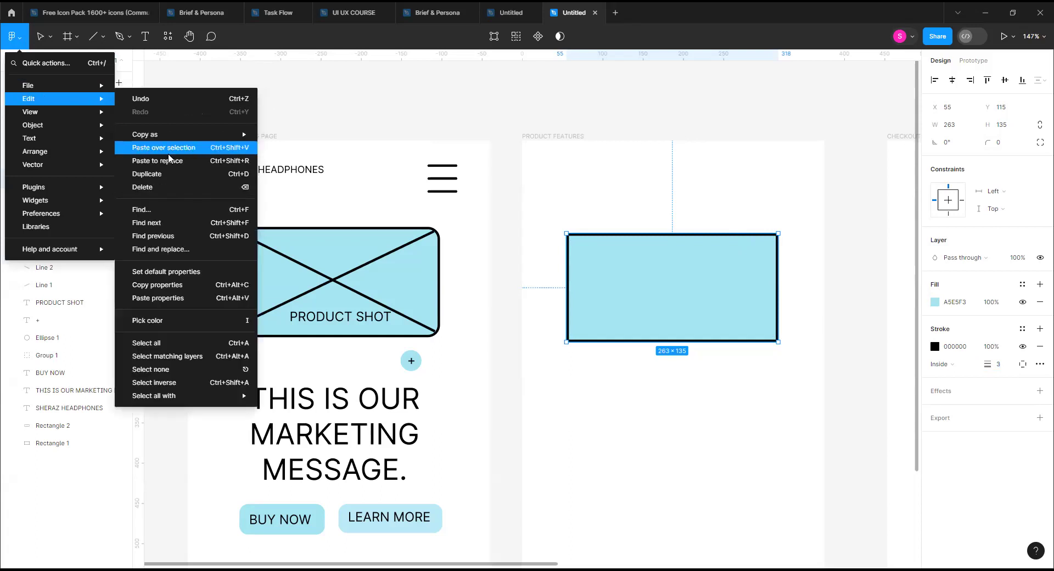
pyautogui.click(194, 272)
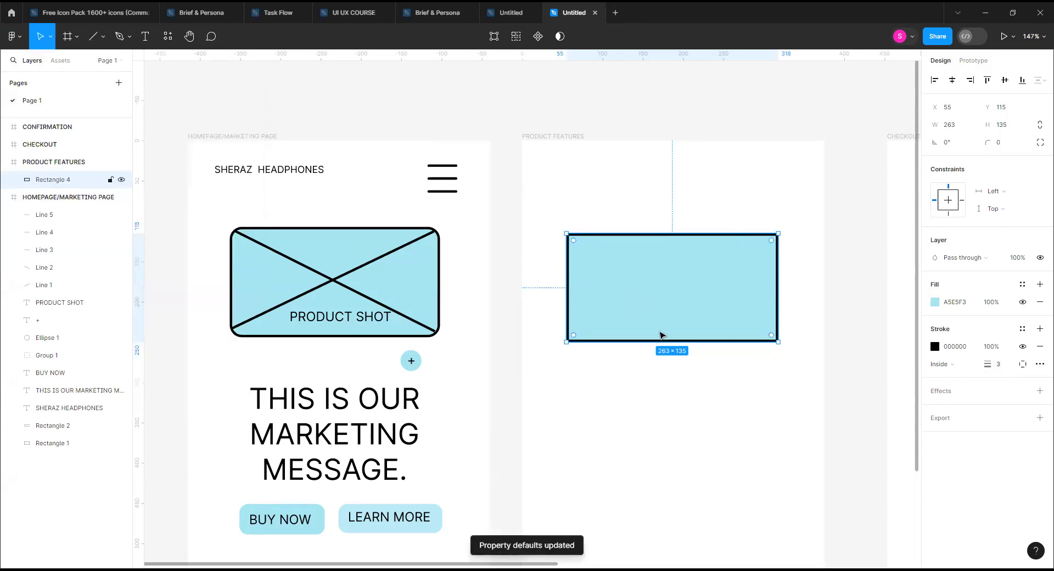
pyautogui.scroll(-2, 665, 357)
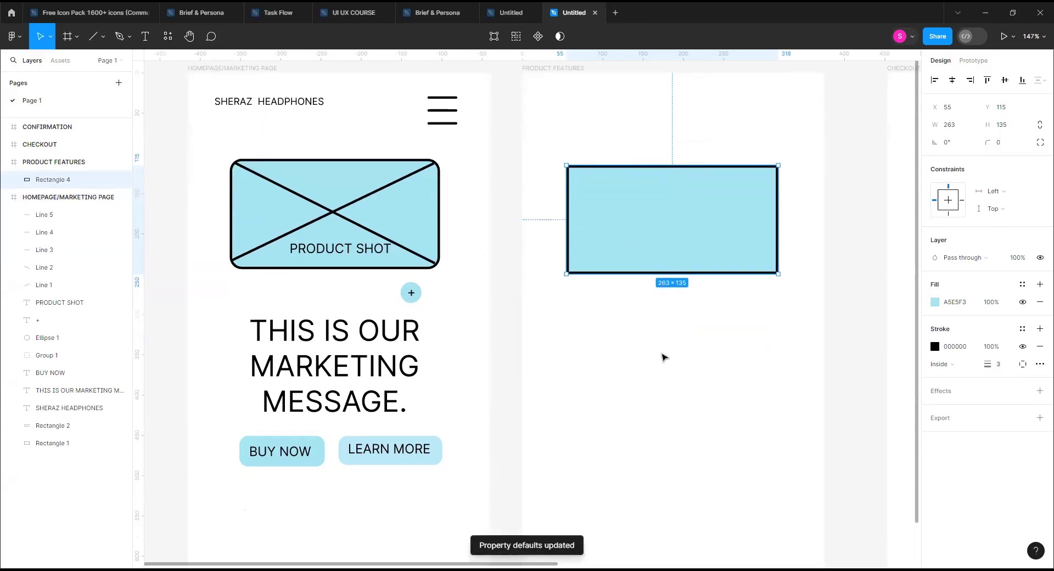
# Draw a second rectangle about 223 × 106 below the outlined one in the PRODUCT FEATURES frame.
pyautogui.click(96, 36)
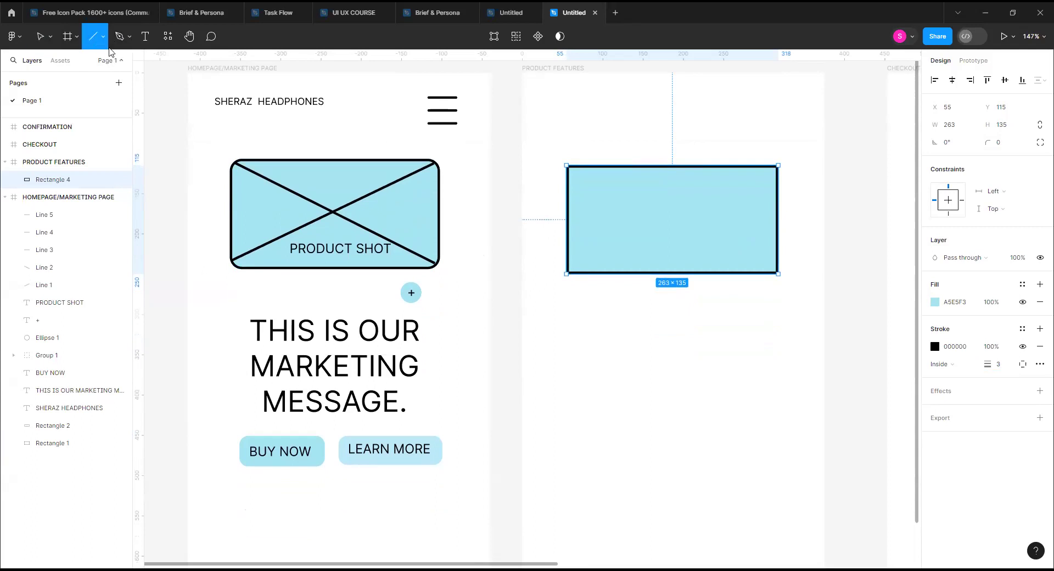
pyautogui.click(103, 37)
pyautogui.click(101, 62)
pyautogui.moveTo(584, 319); pyautogui.dragTo(763, 405)
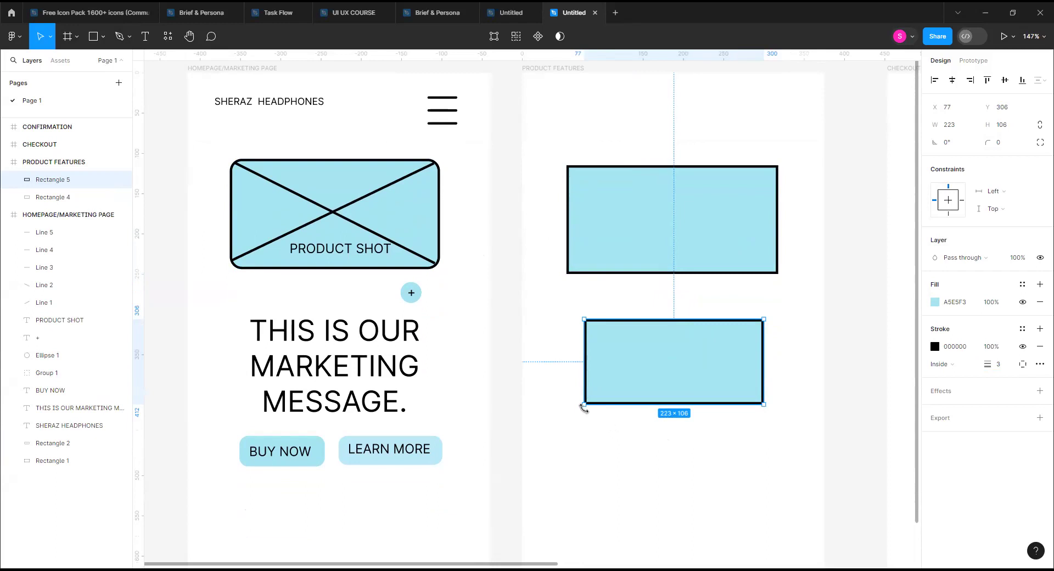
pyautogui.moveTo(599, 426); pyautogui.dragTo(698, 493)
# Remove the stroke from the lower PRODUCT FEATURES rectangle and set its properties as the new defaults.
pyautogui.click(605, 394)
pyautogui.click(1039, 348)
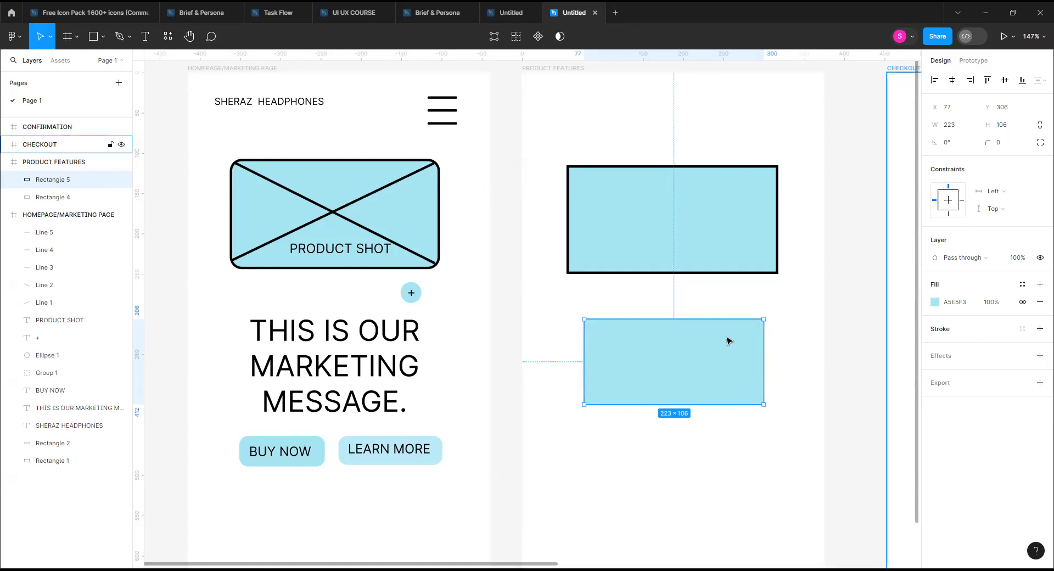
pyautogui.click(12, 36)
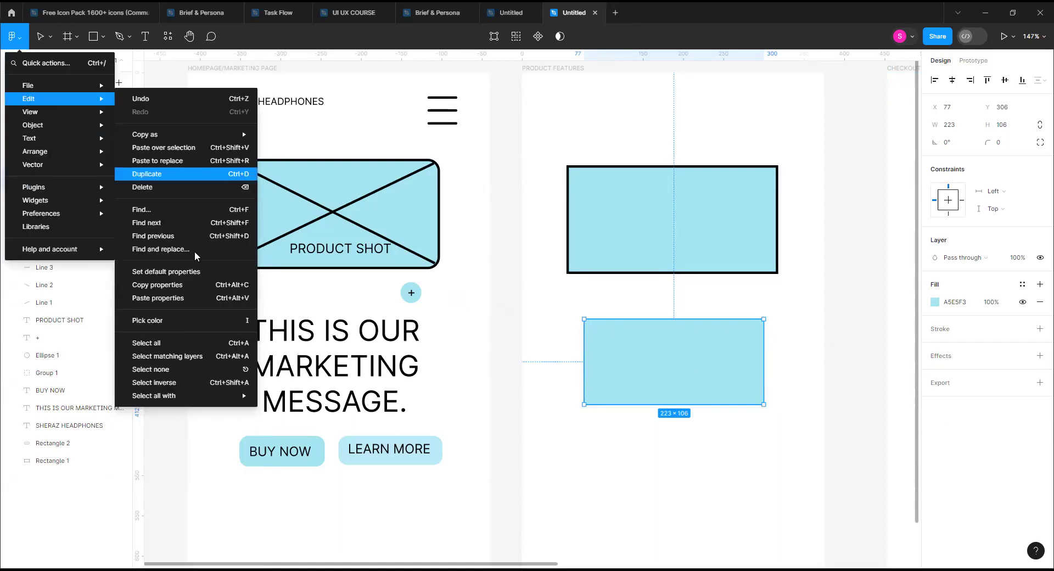
pyautogui.click(199, 272)
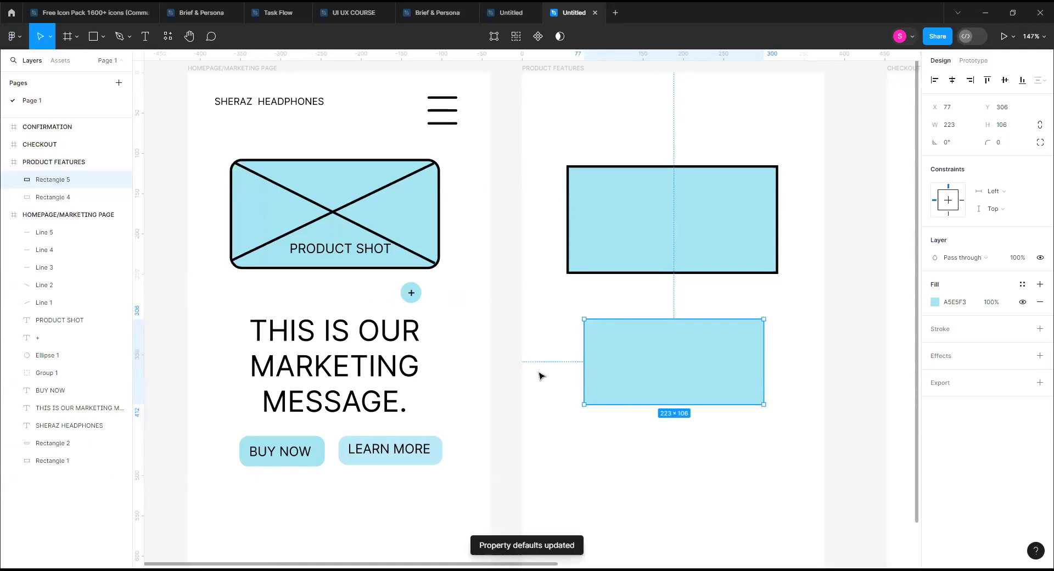
# Set the corner radius of the upper outlined rectangle in the PRODUCT FEATURES frame to 5.
pyautogui.hscroll(-5, 541, 375)
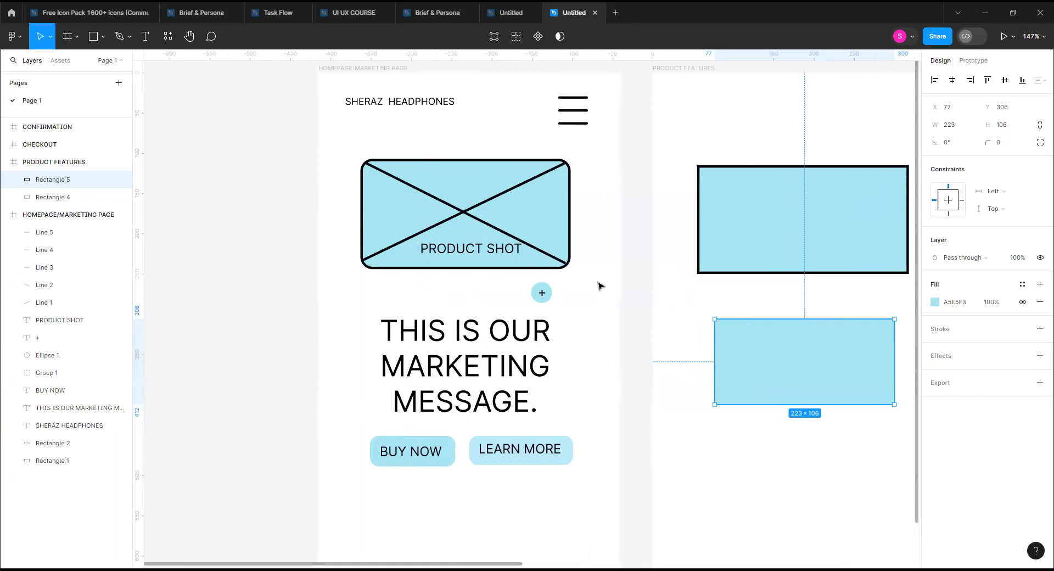
pyautogui.click(552, 220)
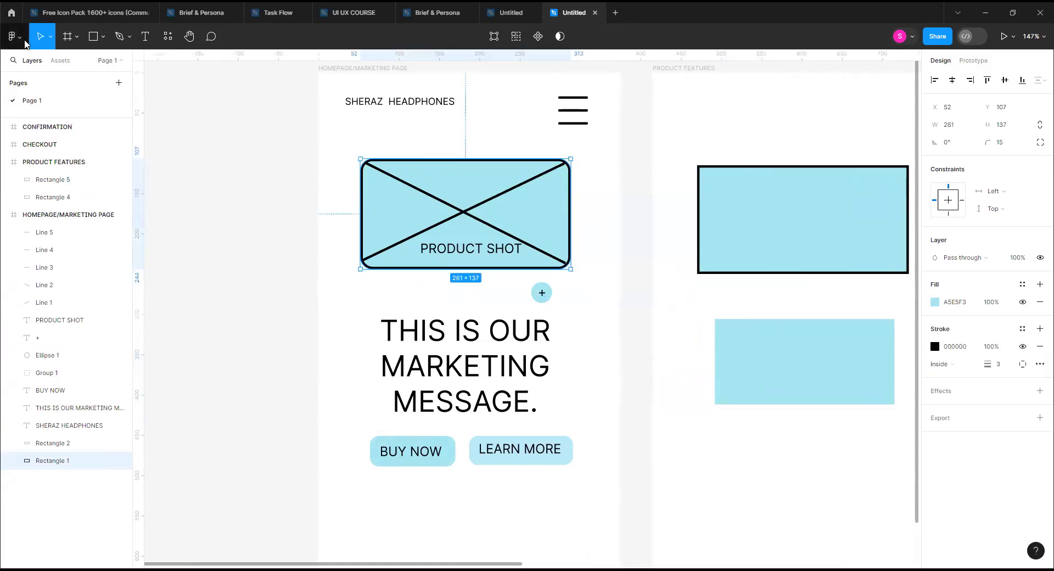
pyautogui.click(775, 246)
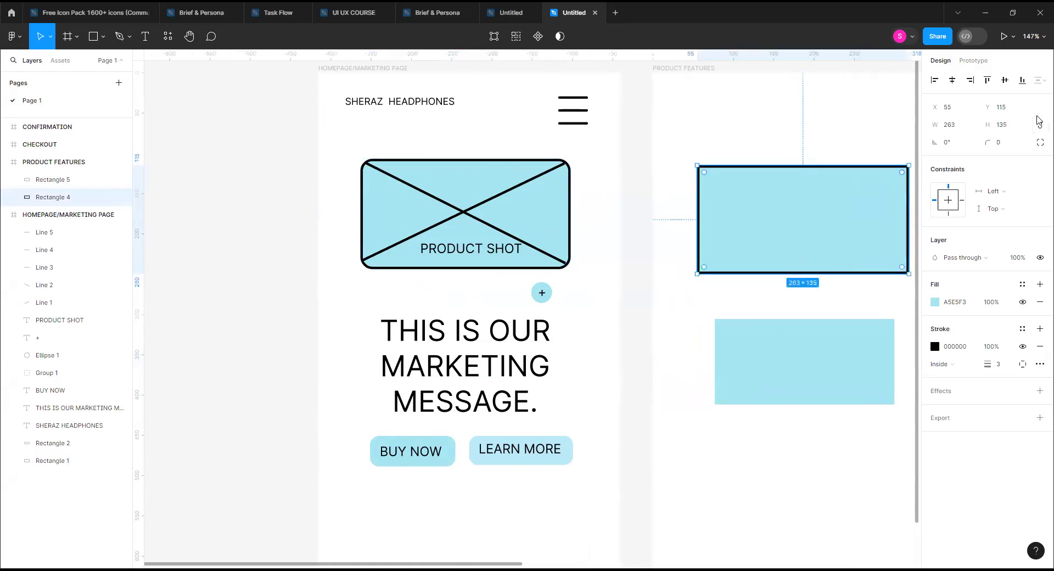
pyautogui.click(1004, 144)
pyautogui.write('15')
pyautogui.write('5')
pyautogui.press('Return')
# Copy the properties of the upper outlined rectangle in the PRODUCT FEATURES frame.
pyautogui.click(12, 36)
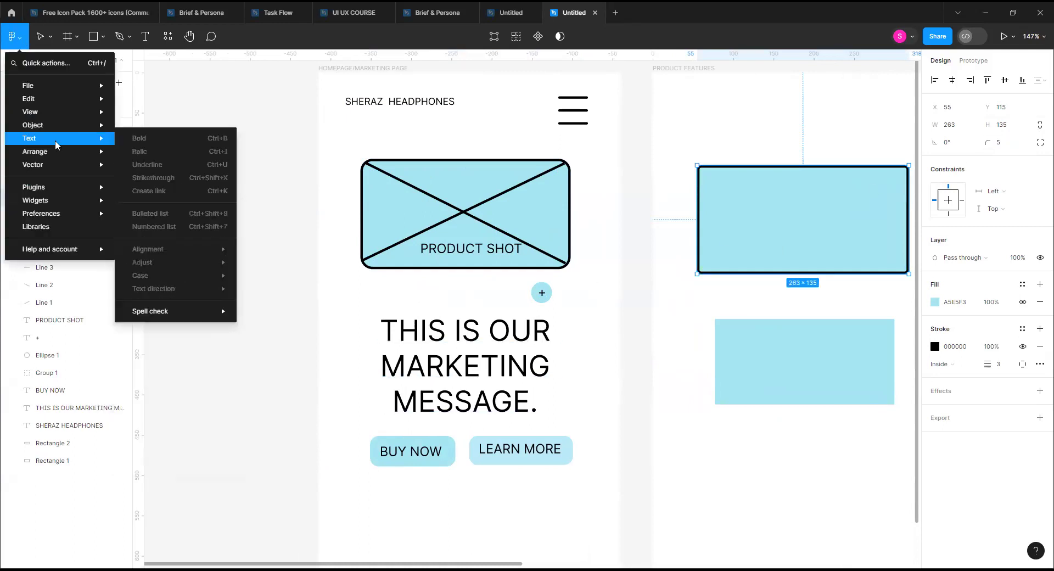
pyautogui.moveTo(69, 104)
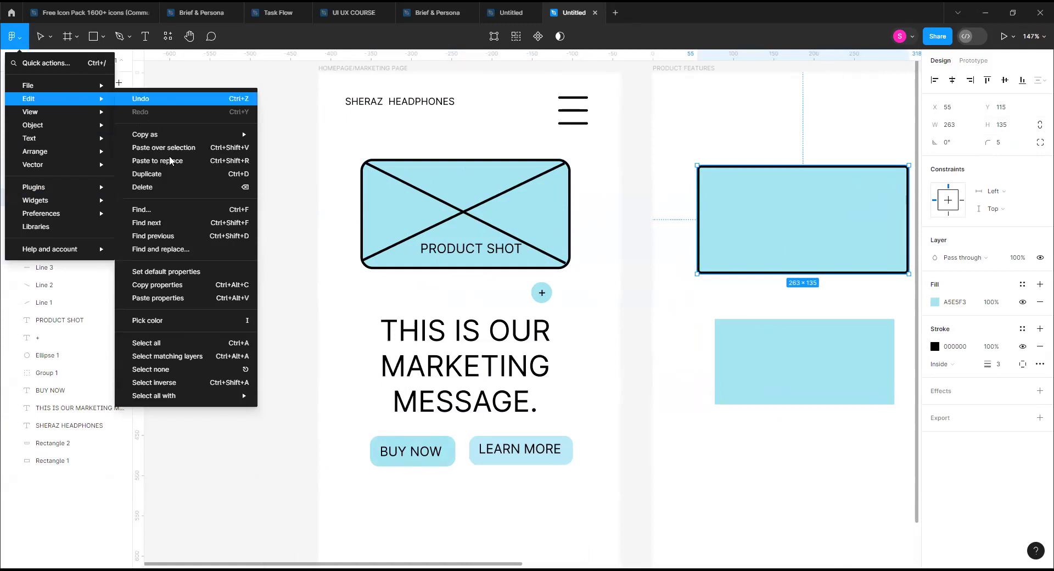
pyautogui.click(158, 285)
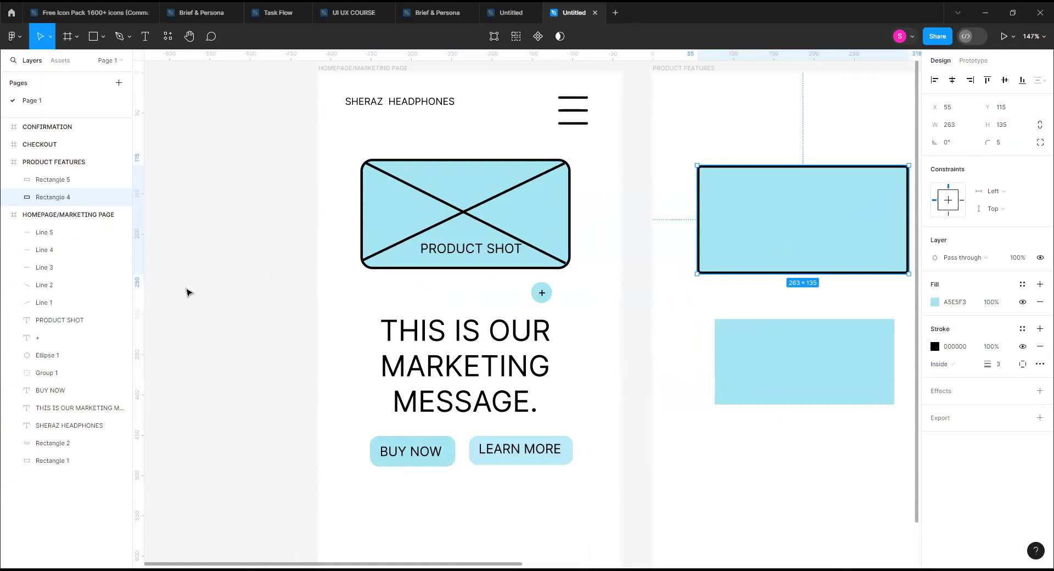
# Paste the copied properties onto the rectangle behind BUY NOW and shift it slightly left to fit the label.
pyautogui.click(446, 466)
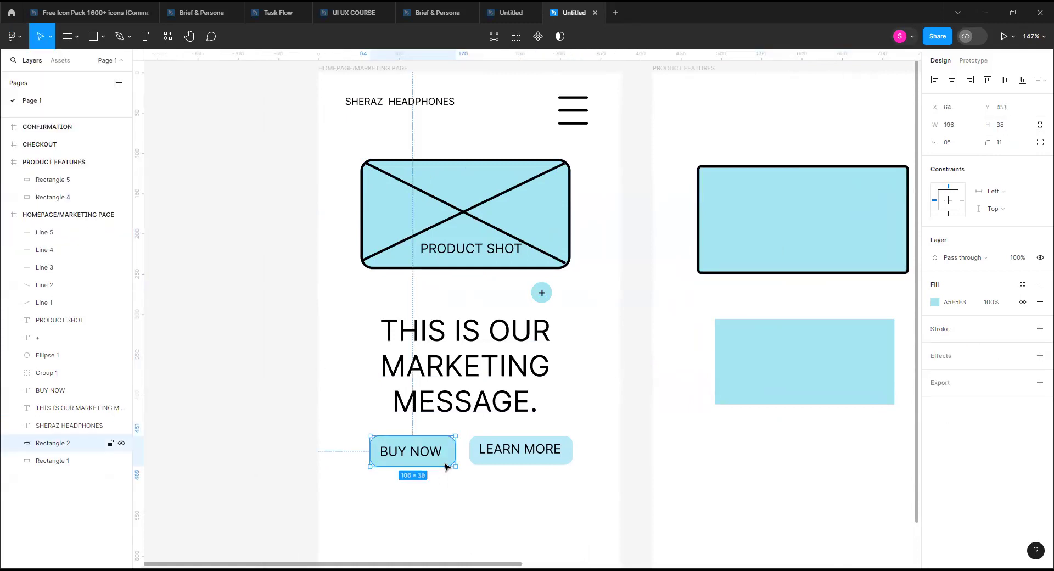
pyautogui.rightClick(445, 466)
pyautogui.moveTo(445, 467)
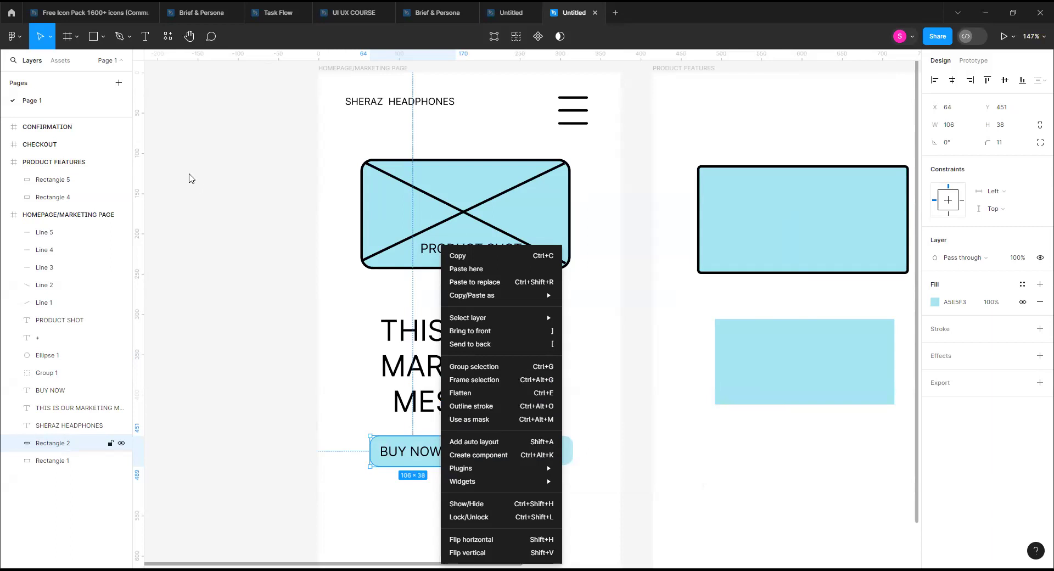
pyautogui.click(336, 383)
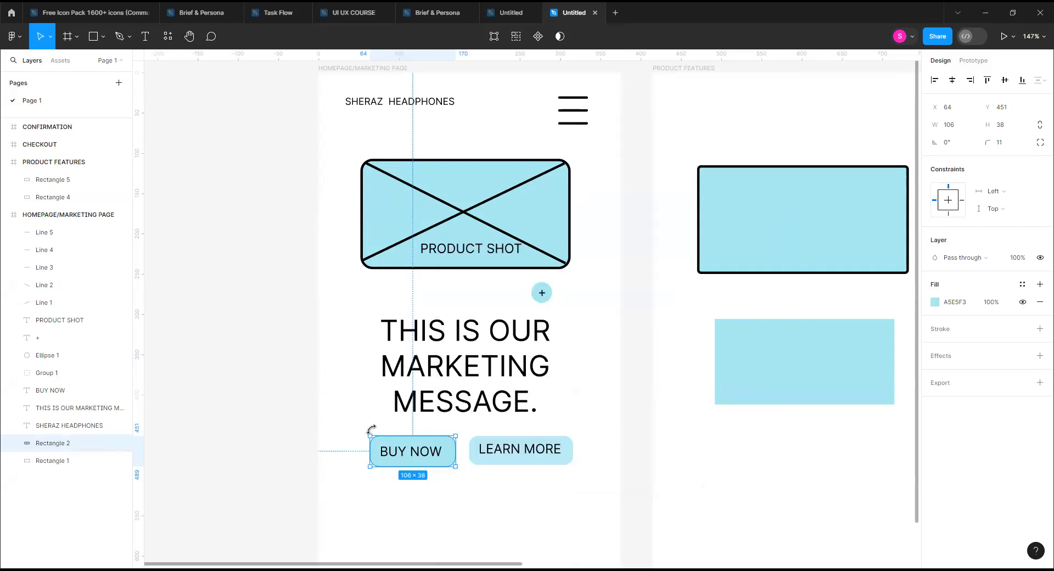
pyautogui.click(360, 419)
pyautogui.click(376, 446)
pyautogui.click(717, 260)
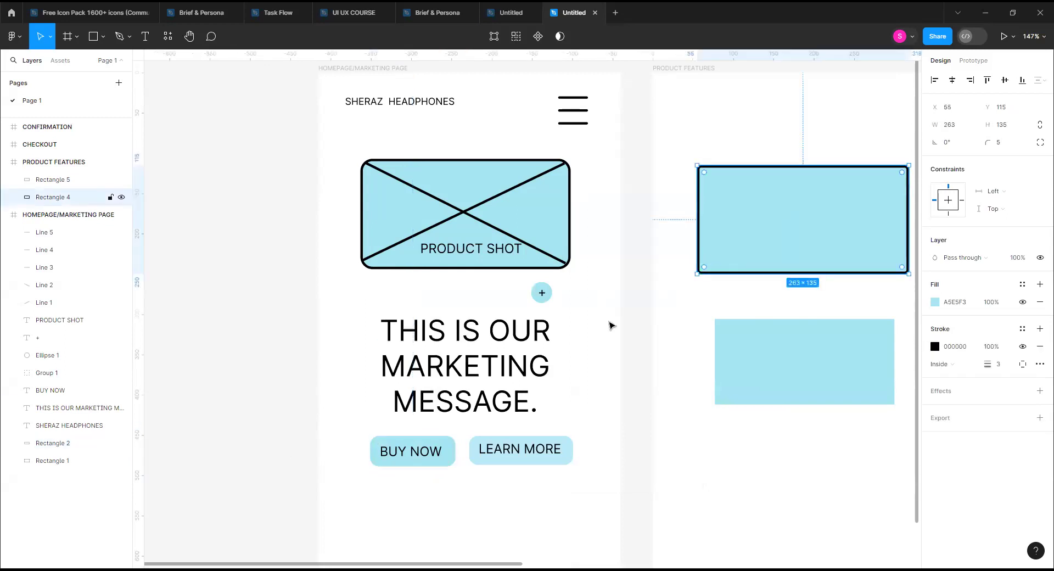
pyautogui.click(378, 445)
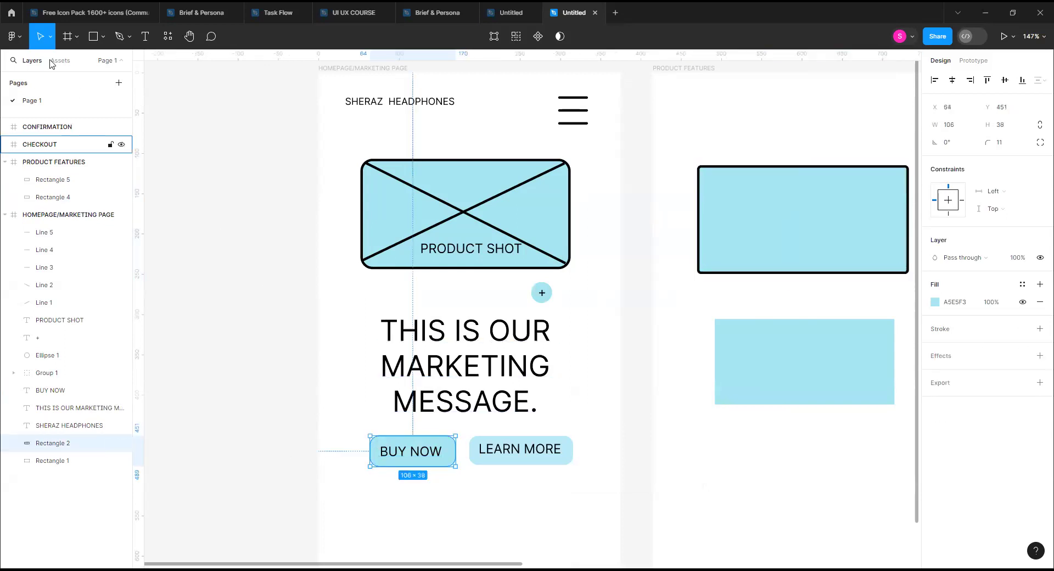
pyautogui.click(20, 38)
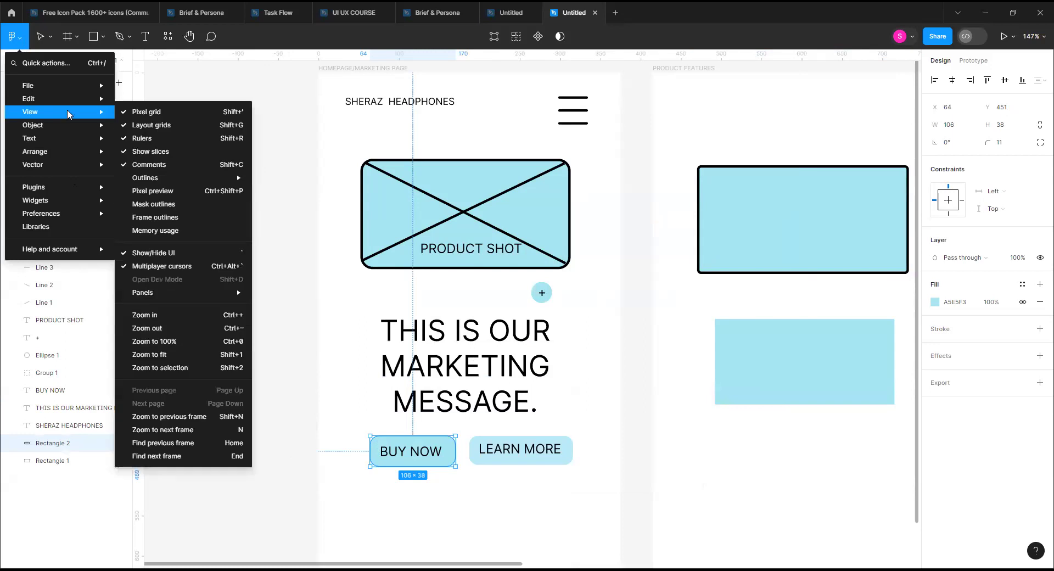
pyautogui.moveTo(75, 100)
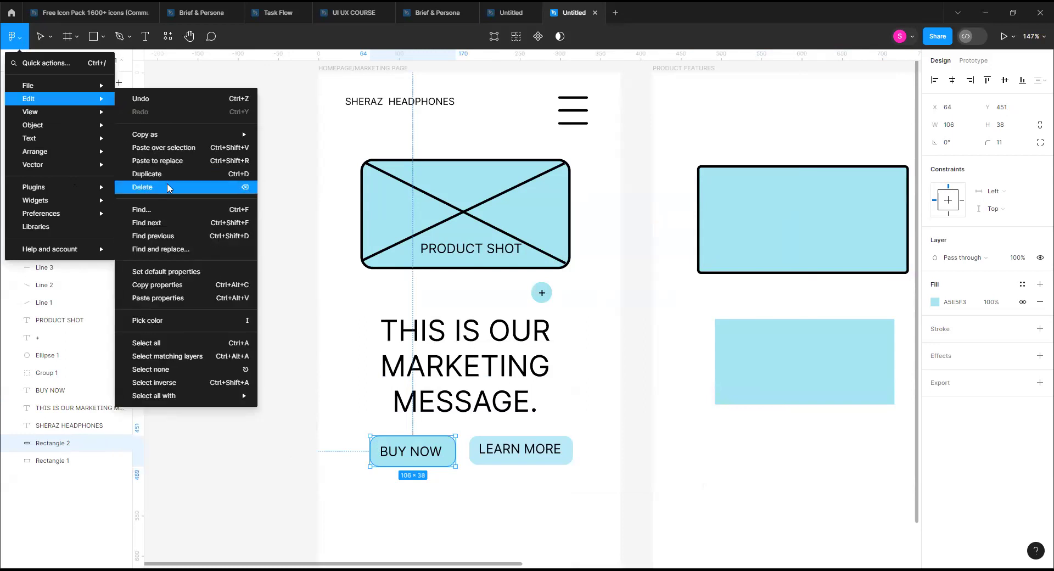
pyautogui.click(187, 147)
pyautogui.click(459, 531)
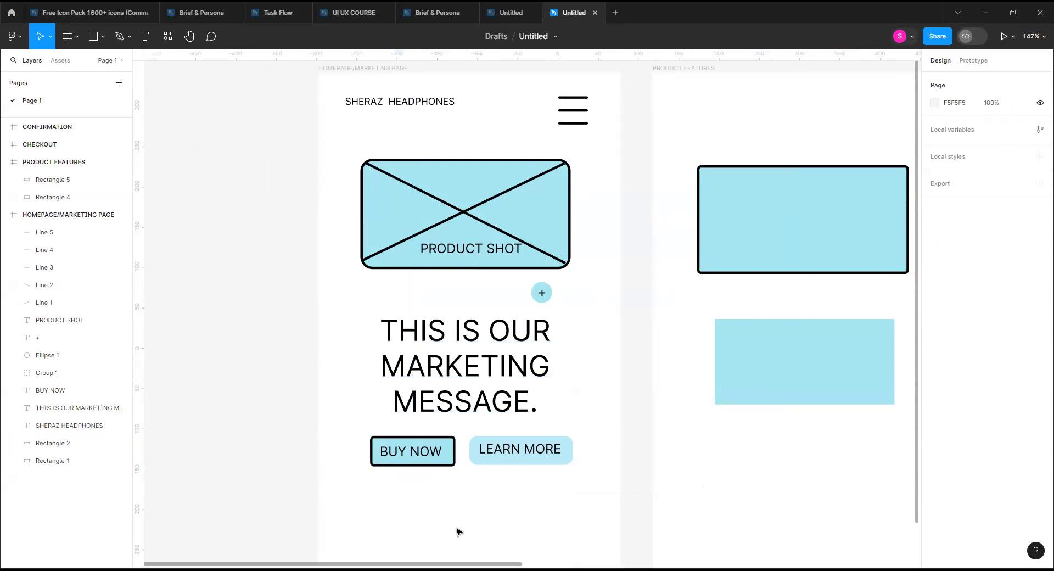
pyautogui.moveTo(450, 456)
pyautogui.mouseDown()
pyautogui.moveTo(448, 492)
pyautogui.moveTo(449, 452)
pyautogui.mouseUp()
pyautogui.click(463, 488)
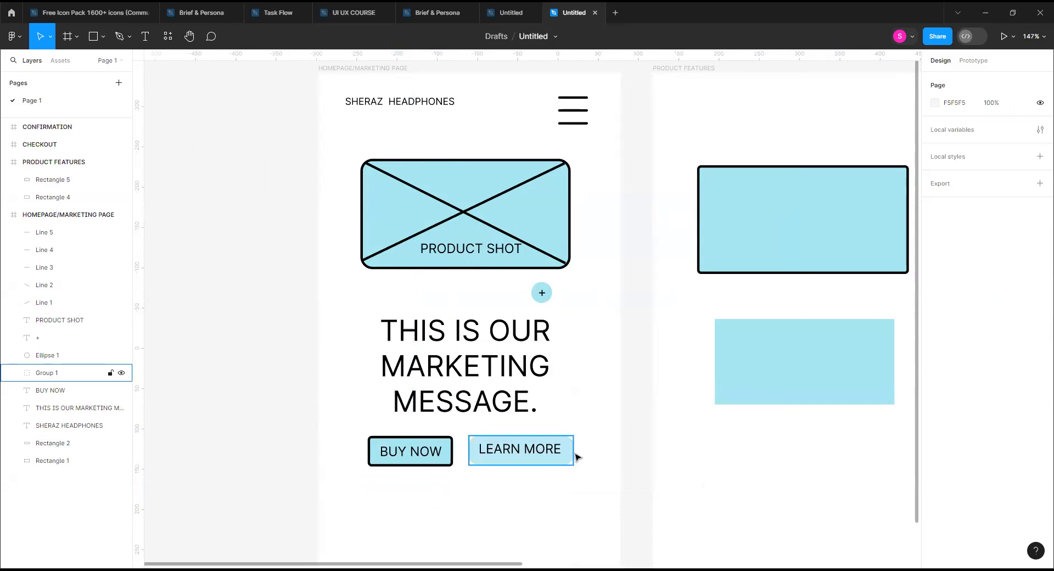
# Copy the PRODUCT SHOT rectangle's properties and paste them onto the LEARN MORE button group.
pyautogui.click(560, 246)
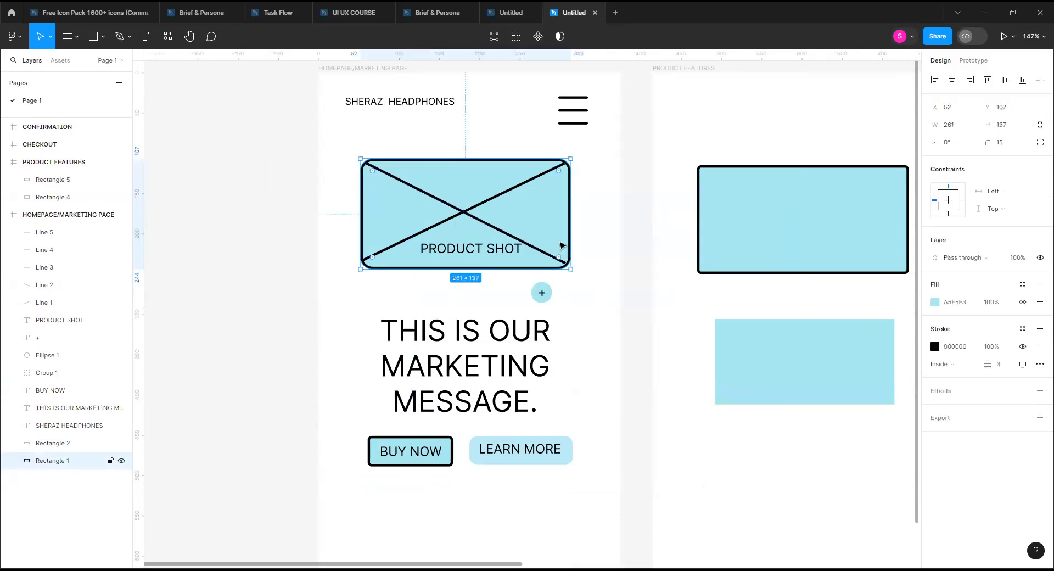
pyautogui.click(12, 36)
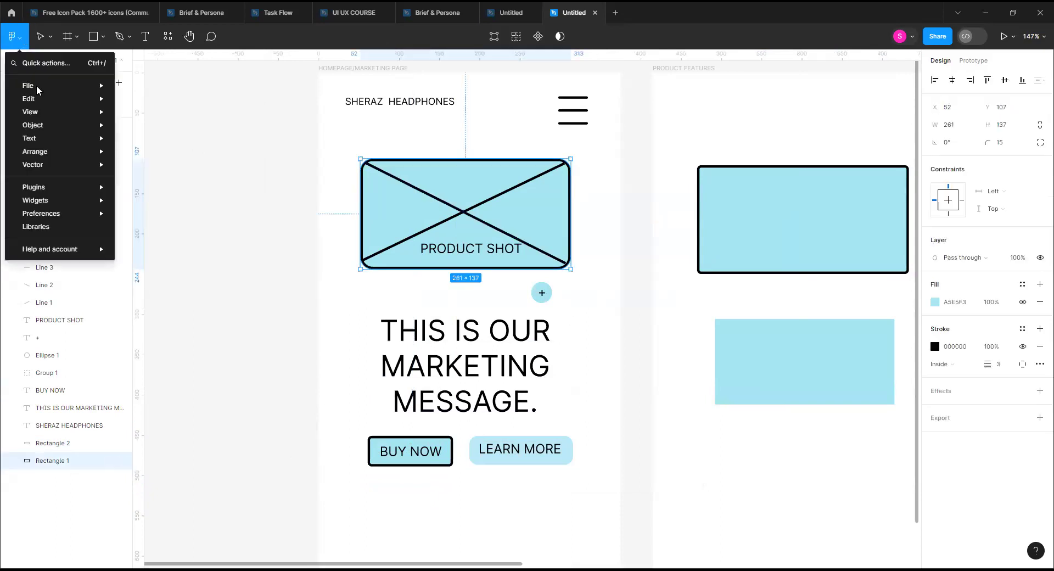
pyautogui.moveTo(59, 148)
pyautogui.moveTo(86, 100)
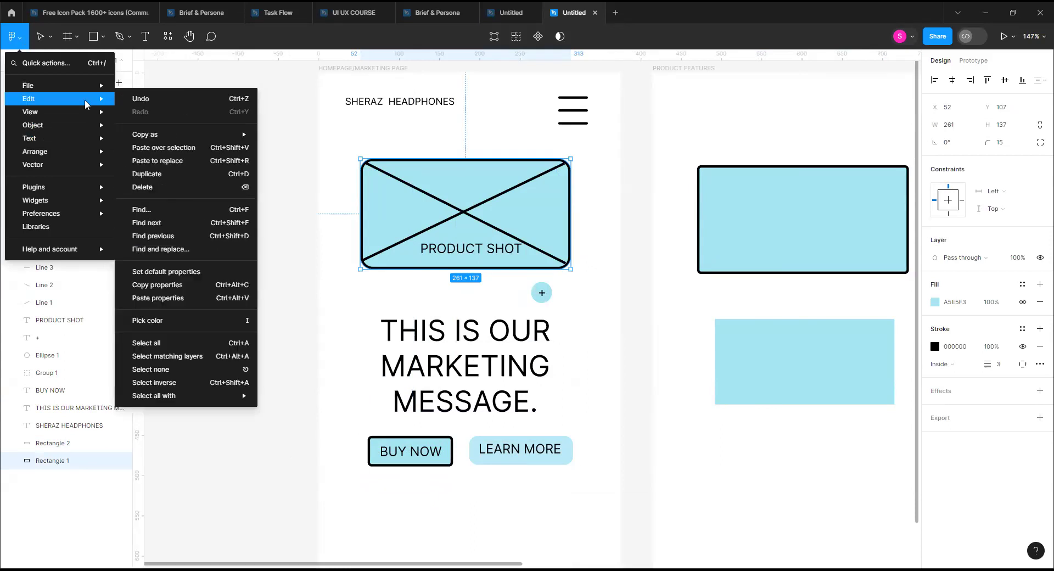
pyautogui.click(177, 285)
pyautogui.click(569, 447)
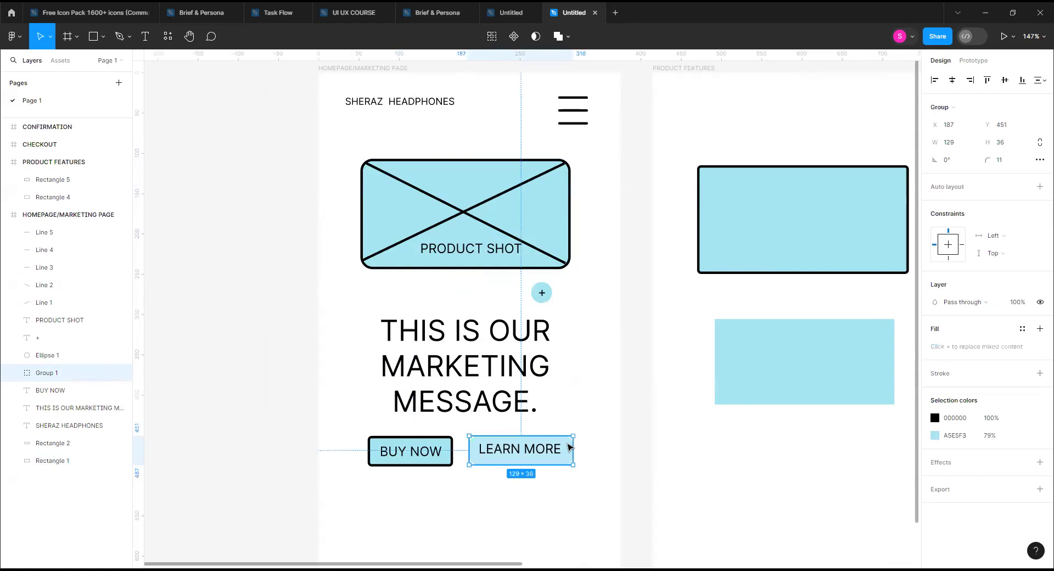
pyautogui.hotkey('ctrl', 'alt', 'v')
pyautogui.click(563, 488)
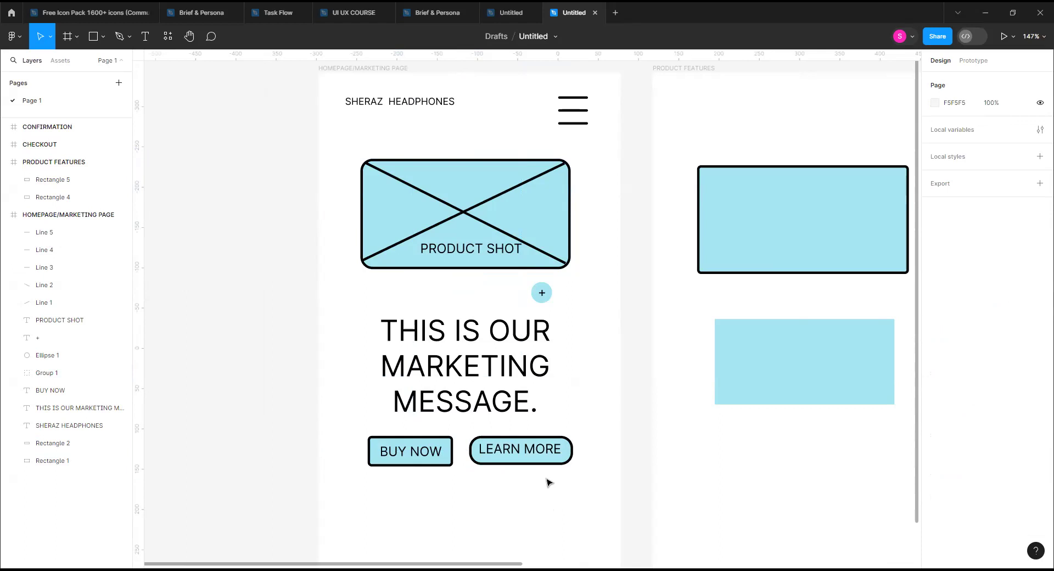
# Undo the properties pasted onto the LEARN MORE button and select the upper outlined rectangle in PRODUCT FEATURES.
pyautogui.hotkey('ctrl', 'z')
pyautogui.hotkey('ctrl', 'z')
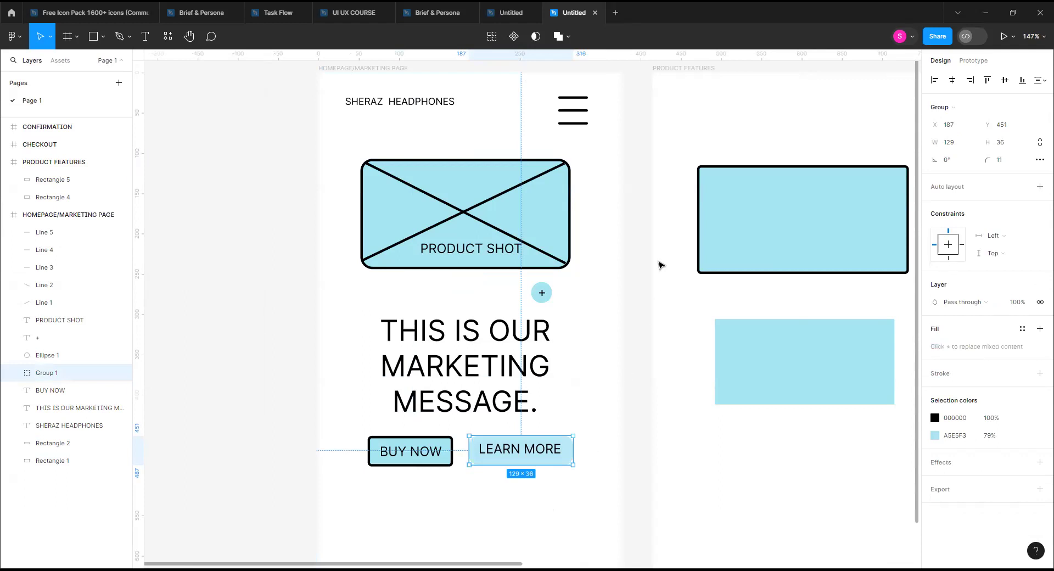
pyautogui.click(766, 241)
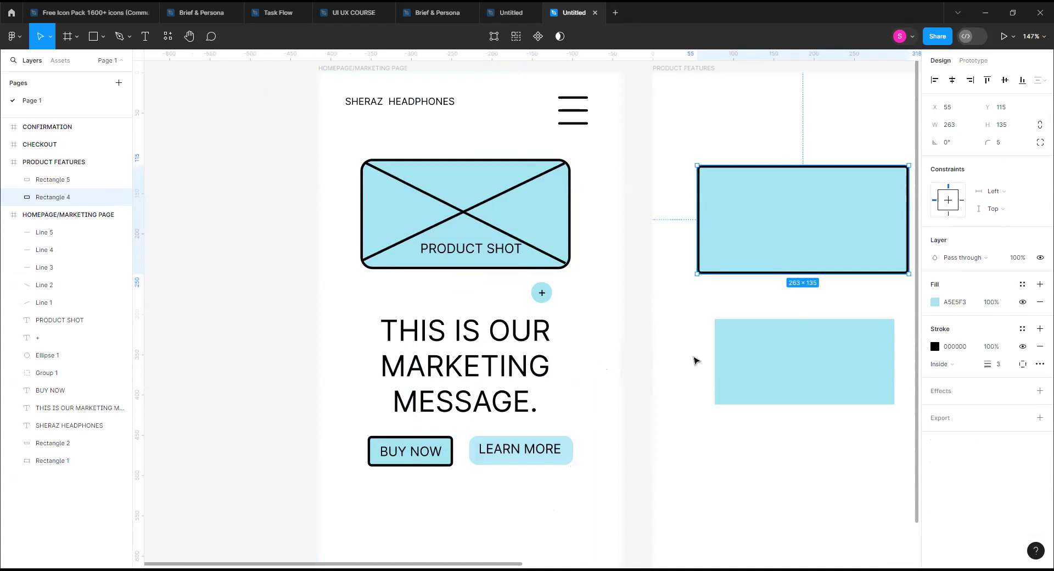
# Change the end points of the lowest hamburger menu line on the homepage to Square.
pyautogui.scroll(5, 631, 206)
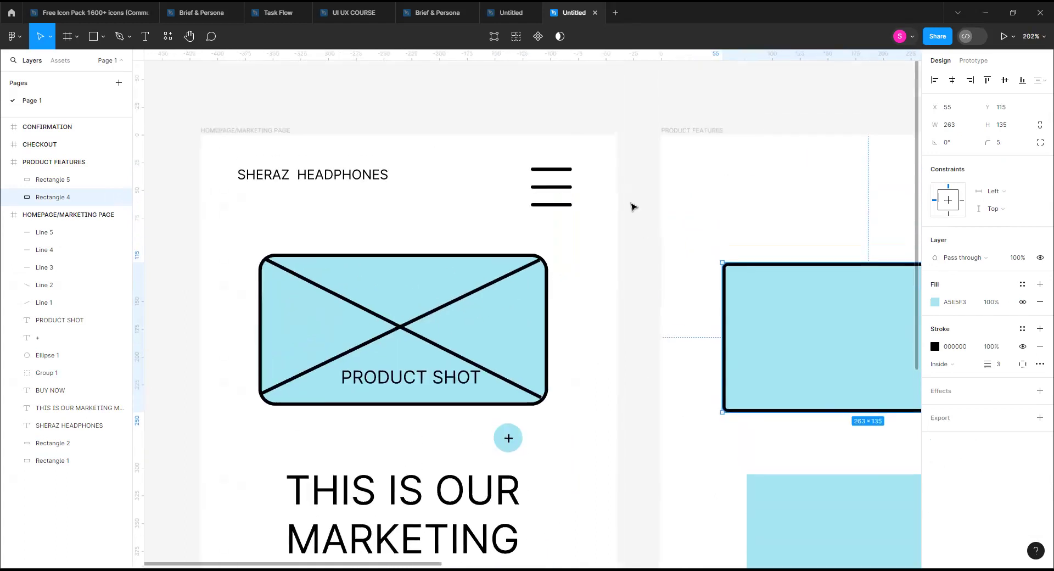
pyautogui.scroll(5, 585, 218)
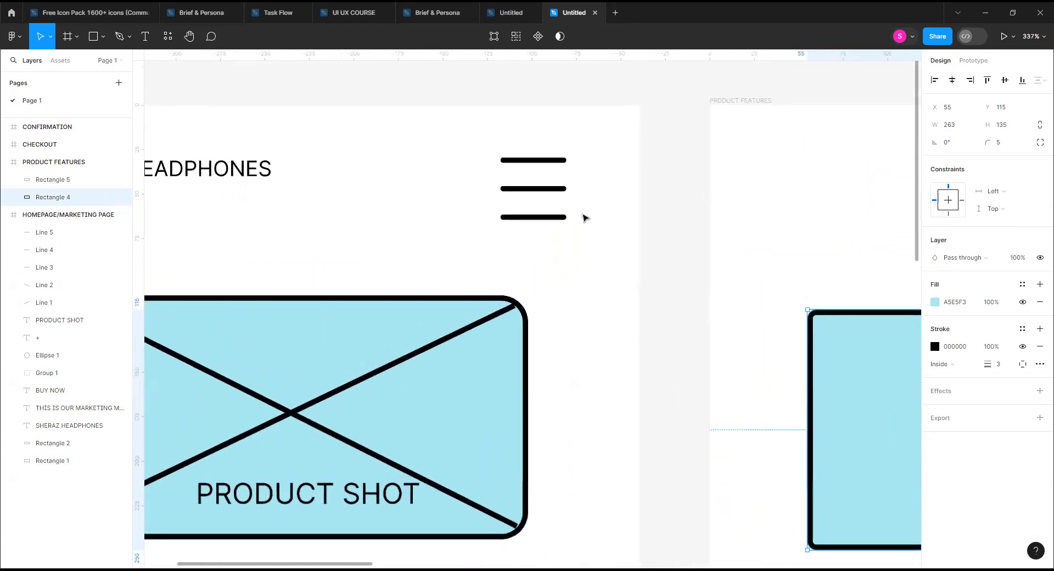
pyautogui.click(546, 217)
pyautogui.click(955, 365)
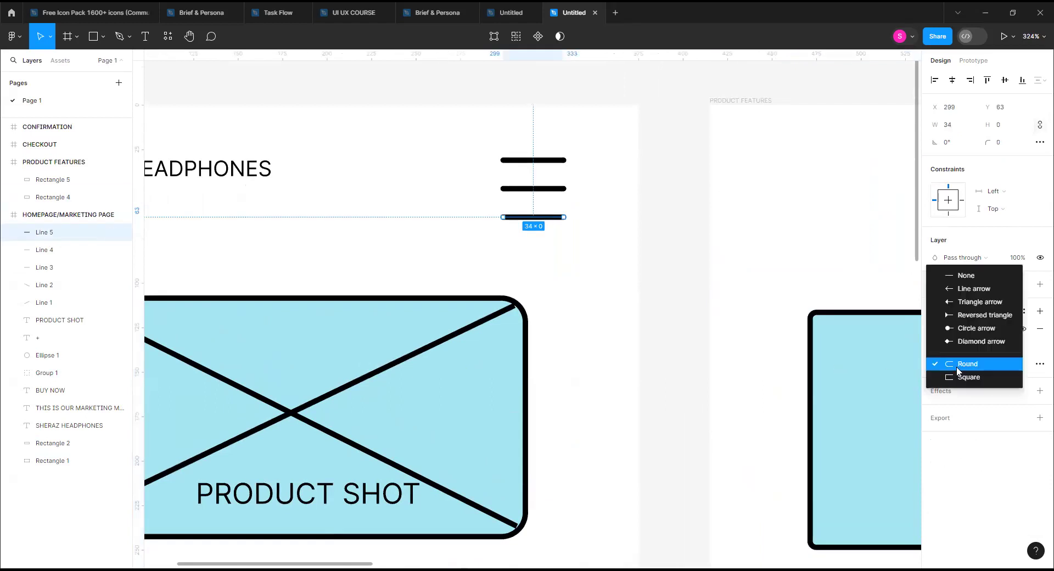
pyautogui.click(960, 378)
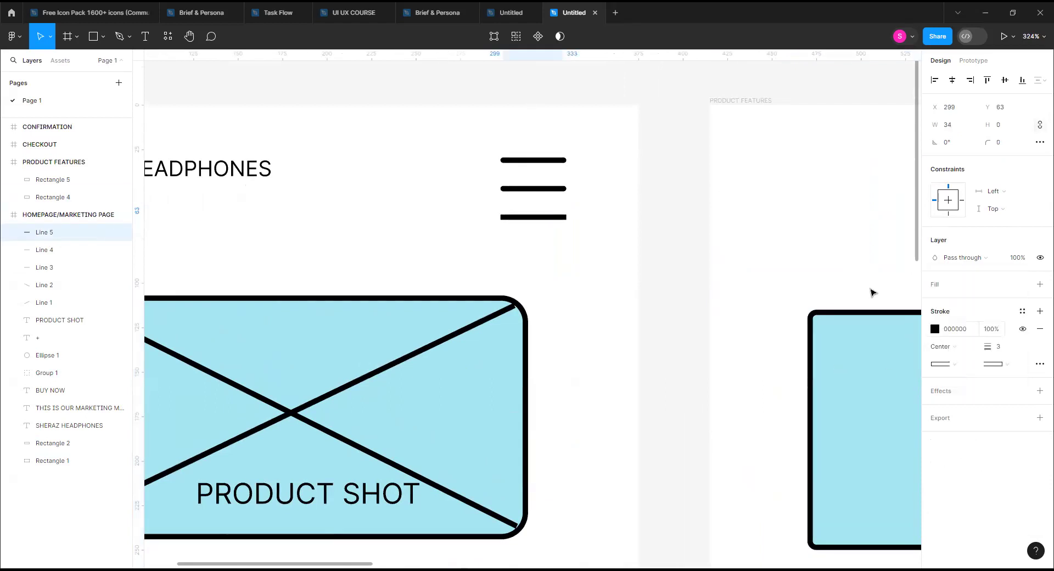
pyautogui.scroll(5, 586, 186)
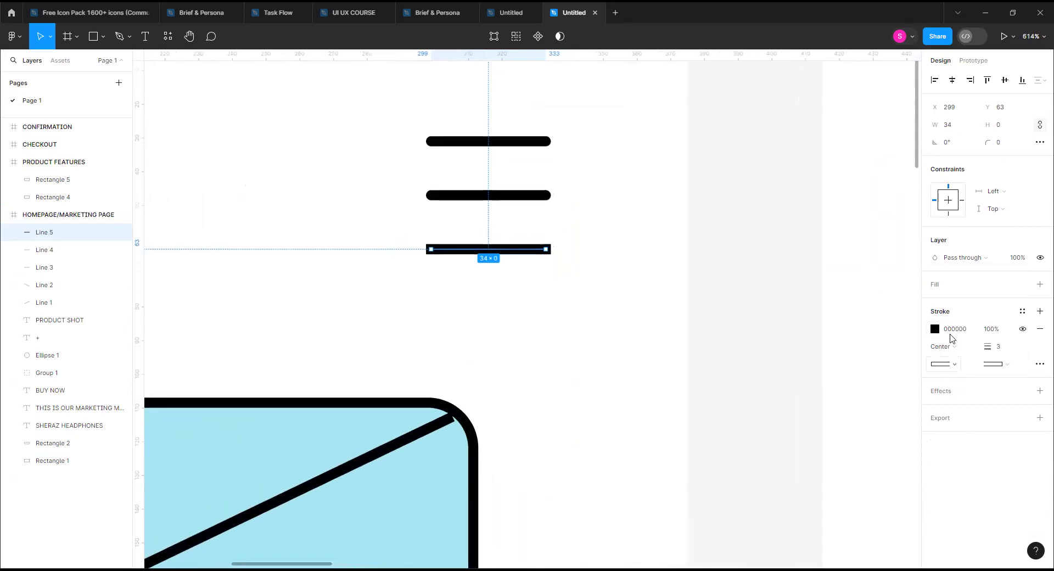
# Set both end points of the lowest hamburger menu line to Round and look at its advanced stroke settings.
pyautogui.click(951, 365)
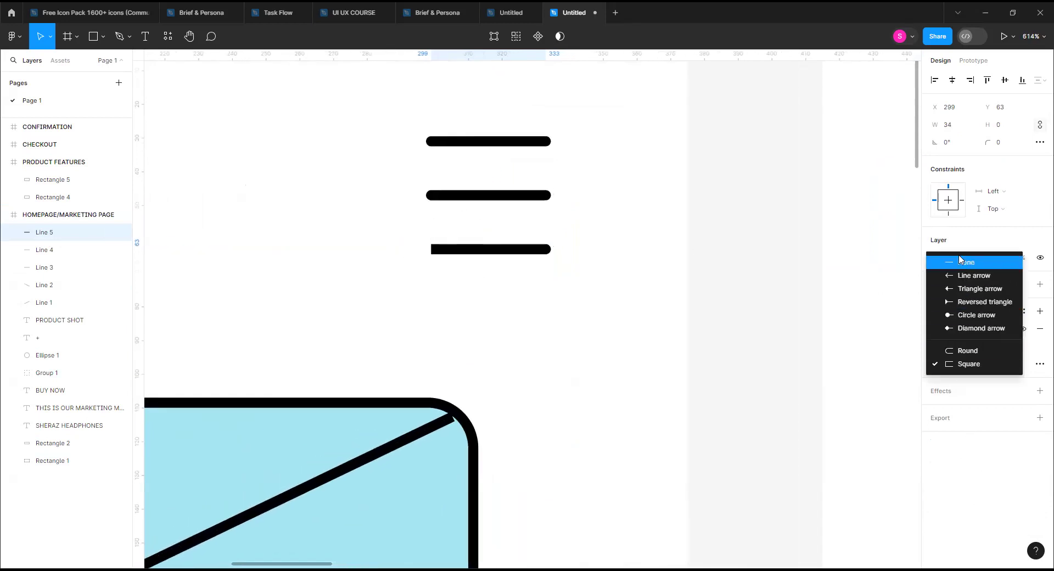
pyautogui.click(955, 352)
pyautogui.click(1003, 364)
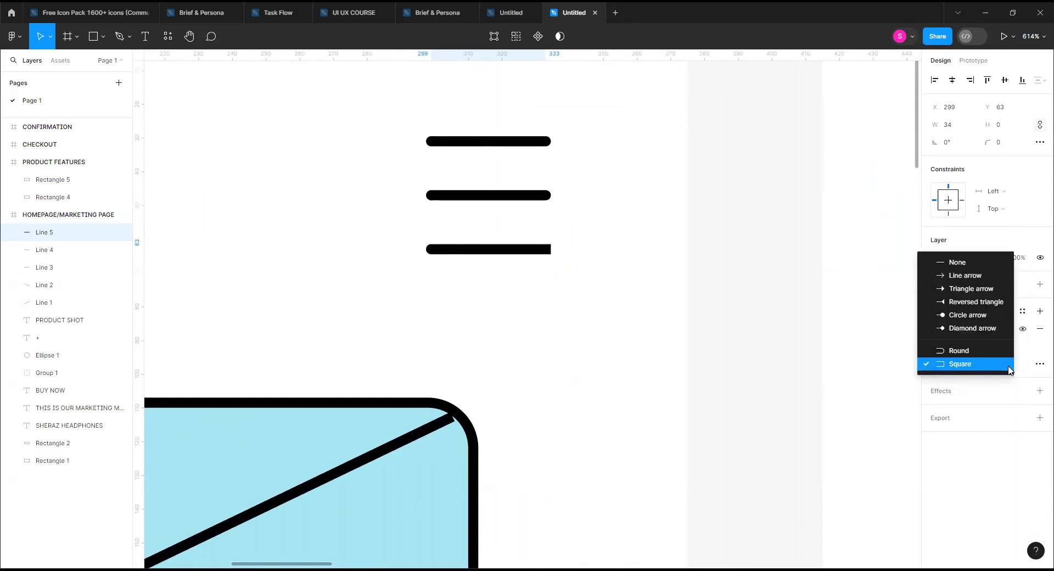
pyautogui.click(999, 353)
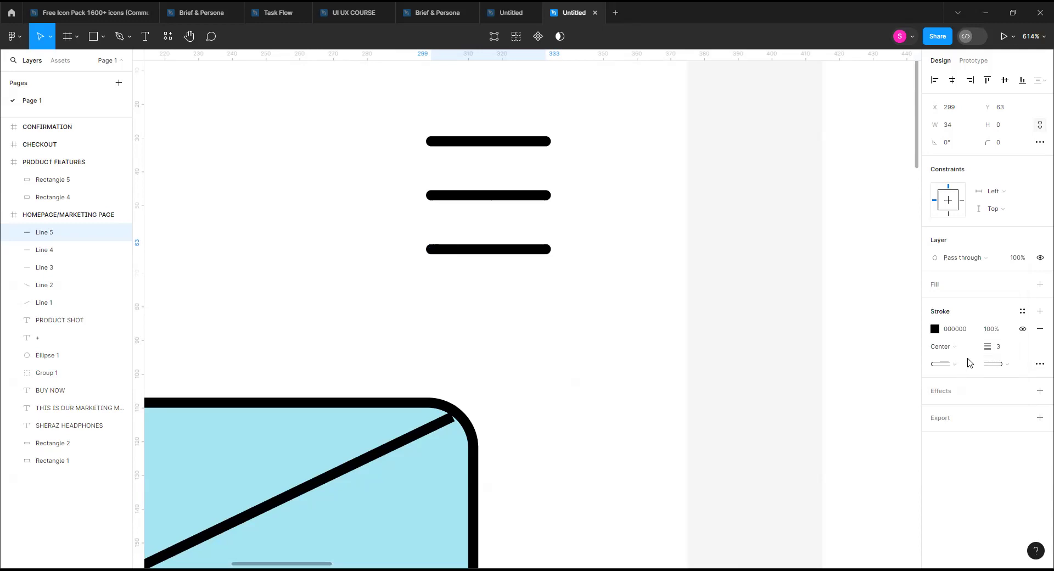
pyautogui.click(1040, 365)
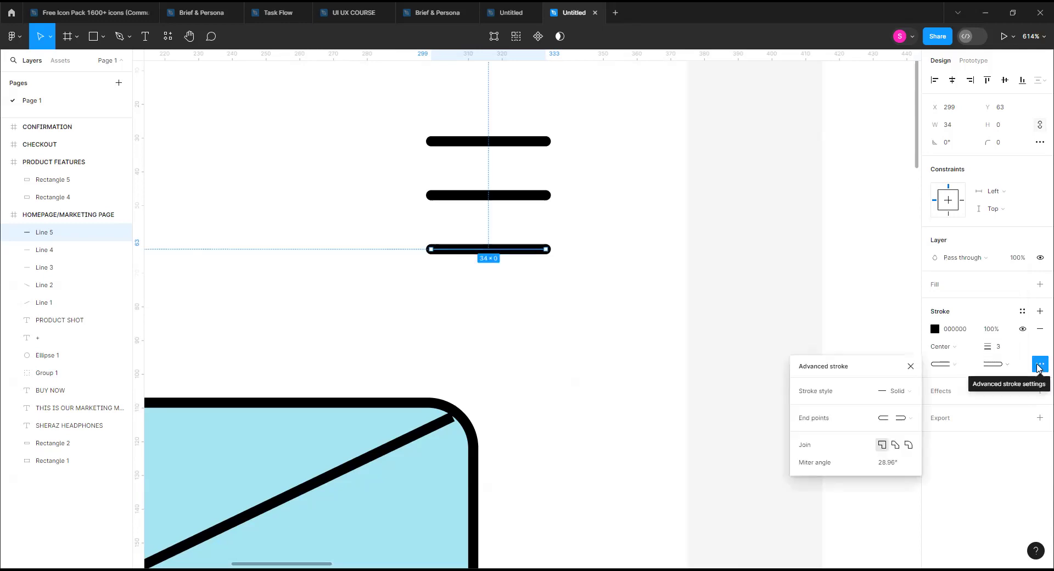
pyautogui.click(577, 309)
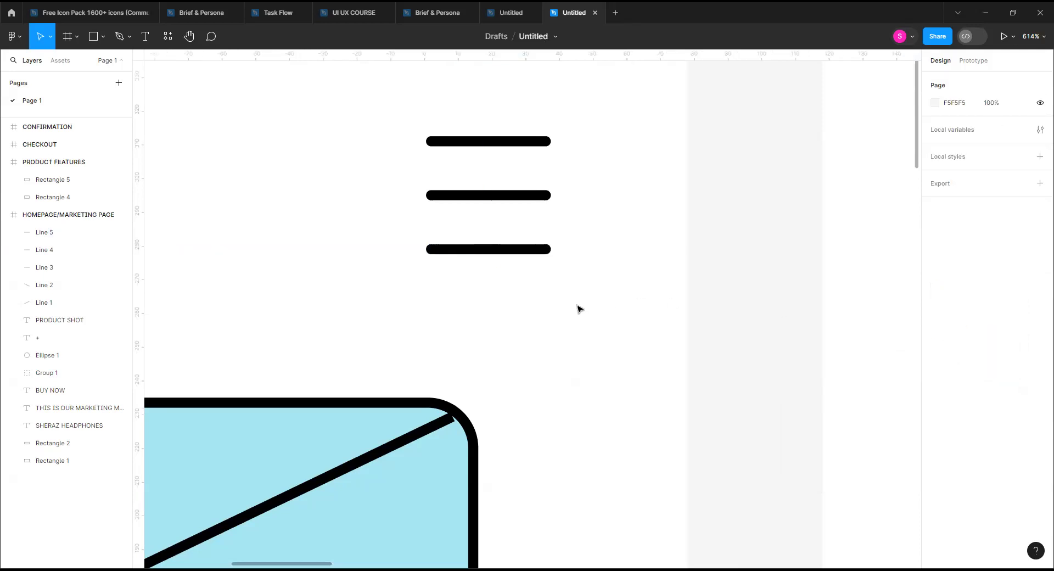
# Open the upper outlined rectangle in PRODUCT FEATURES for vector editing and delete its top edge.
pyautogui.scroll(-10, 577, 308)
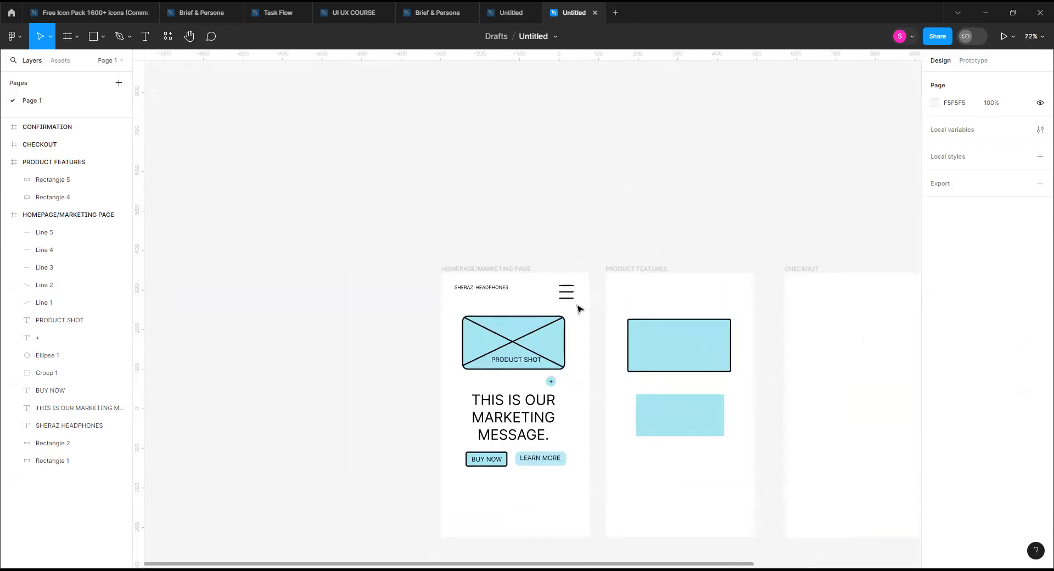
pyautogui.scroll(3, 578, 308)
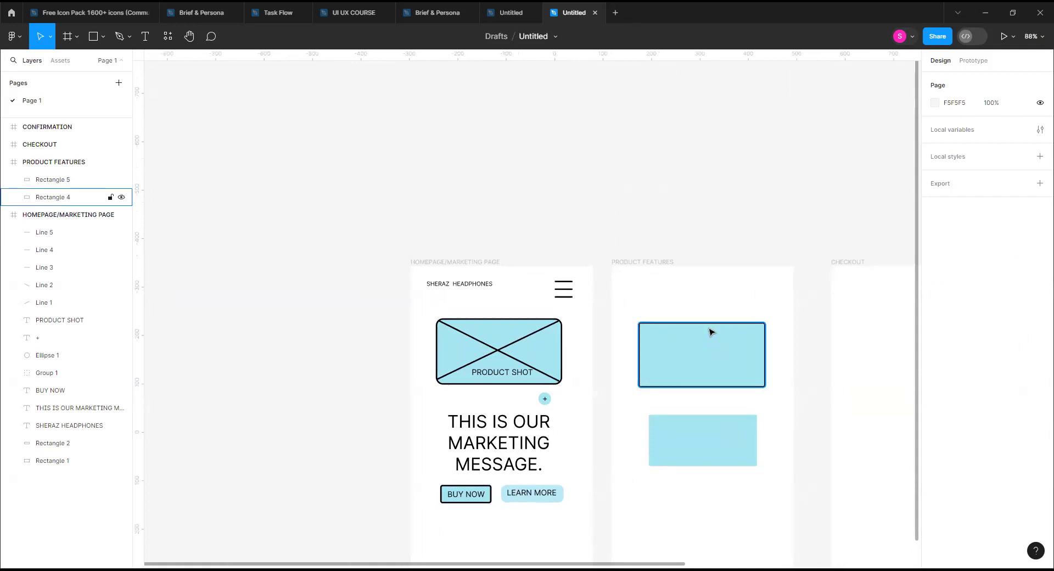
pyautogui.scroll(4, 709, 331)
pyautogui.click(695, 347)
pyautogui.scroll(2, 695, 349)
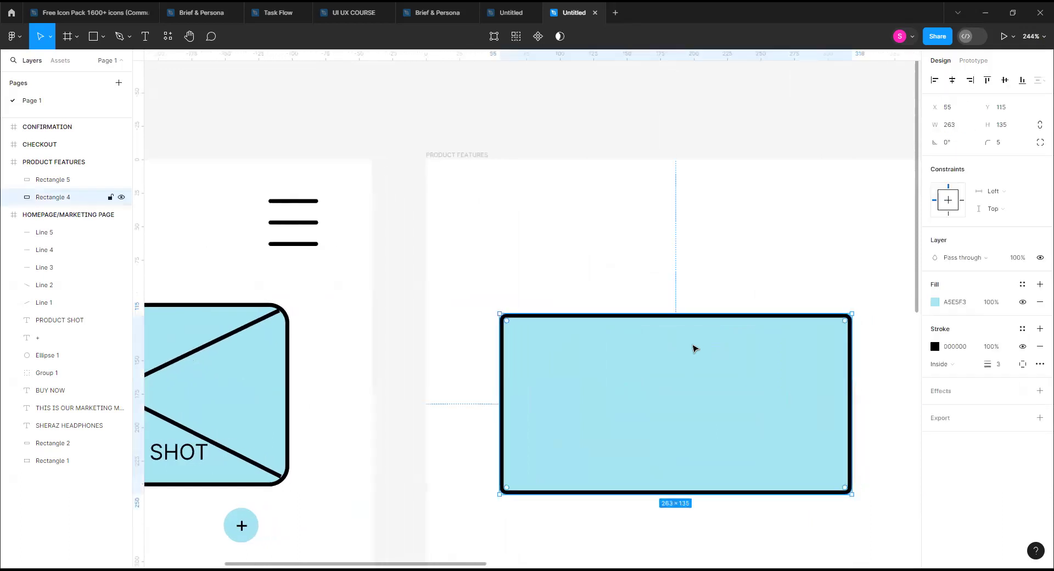
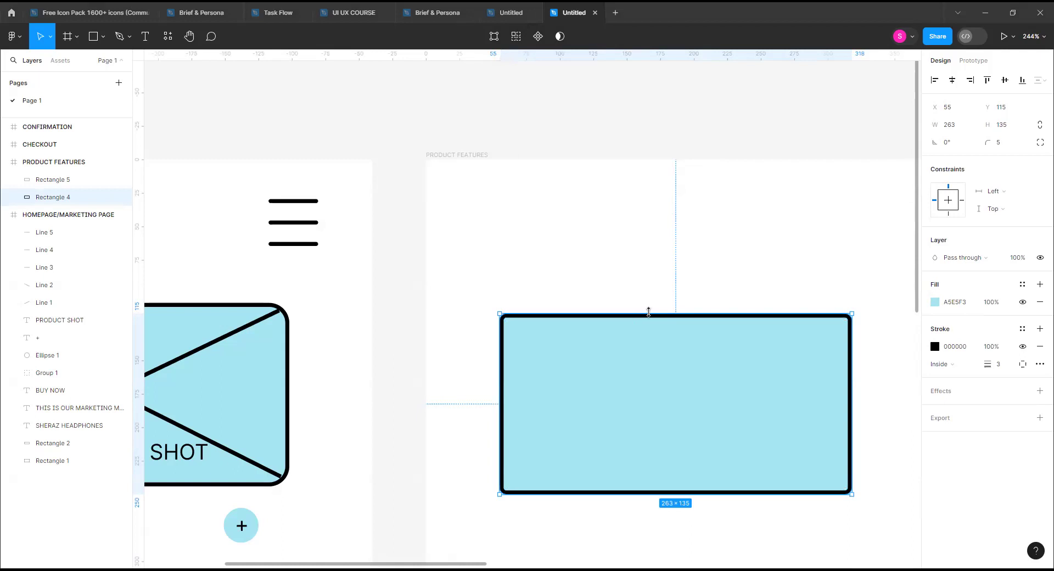
pyautogui.doubleClick(633, 321)
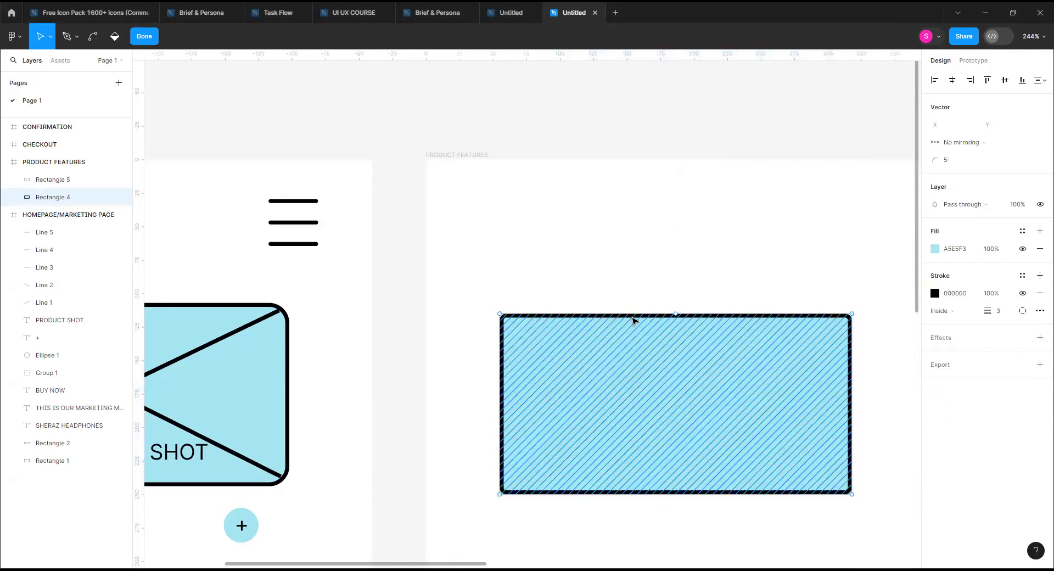
pyautogui.click(699, 316)
pyautogui.press('Delete')
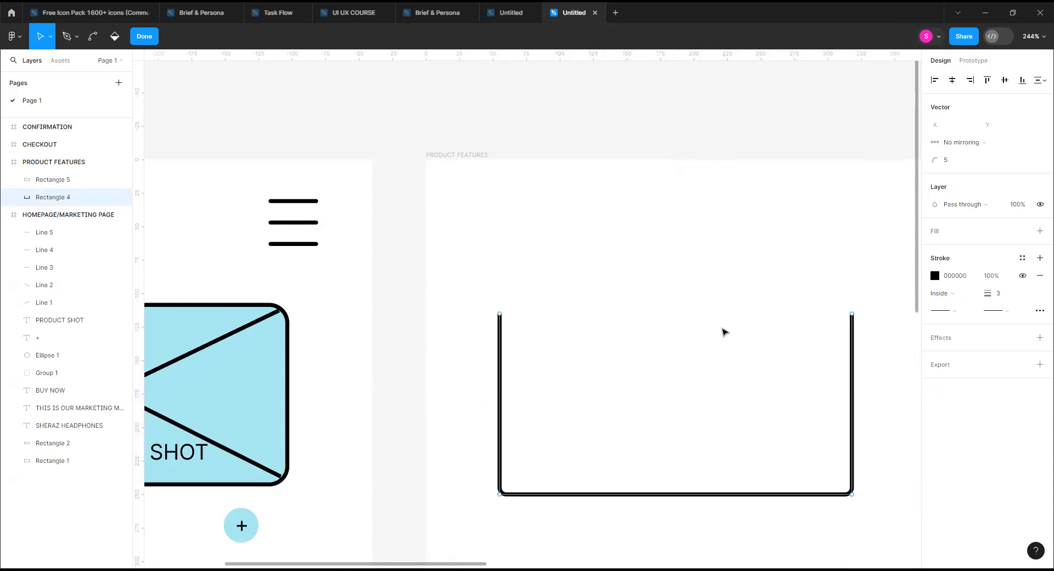
# Undo the deletion of the rectangle's top edge and move its upper-right corner slightly inward and down in vector editing.
pyautogui.hotkey('ctrl', 'z')
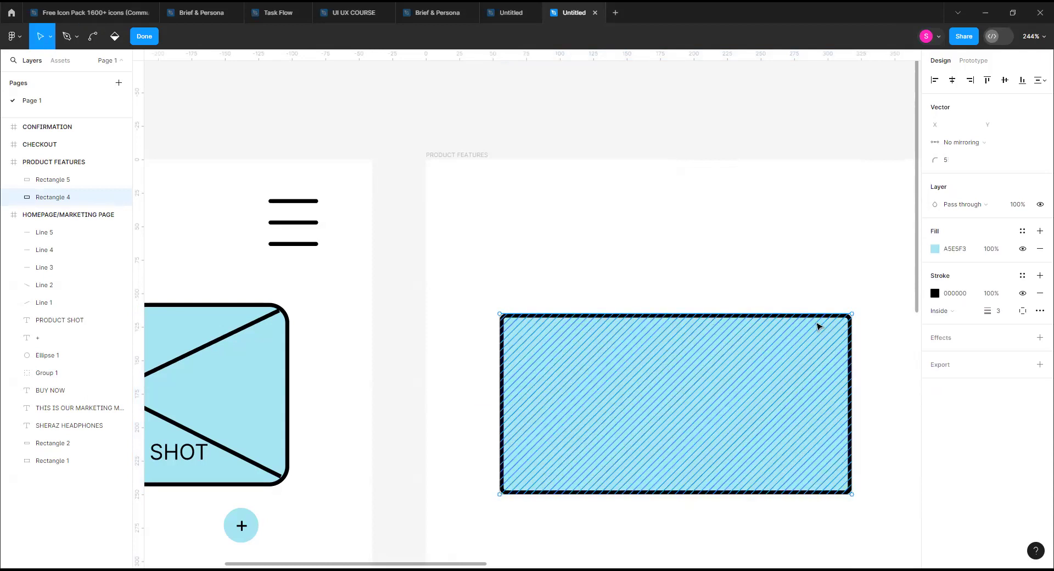
pyautogui.moveTo(852, 314)
pyautogui.mouseDown()
pyautogui.moveTo(694, 381)
pyautogui.moveTo(760, 298)
pyautogui.moveTo(842, 345)
pyautogui.moveTo(853, 292)
pyautogui.moveTo(843, 316)
pyautogui.moveTo(854, 327)
pyautogui.moveTo(834, 322)
pyautogui.mouseUp()
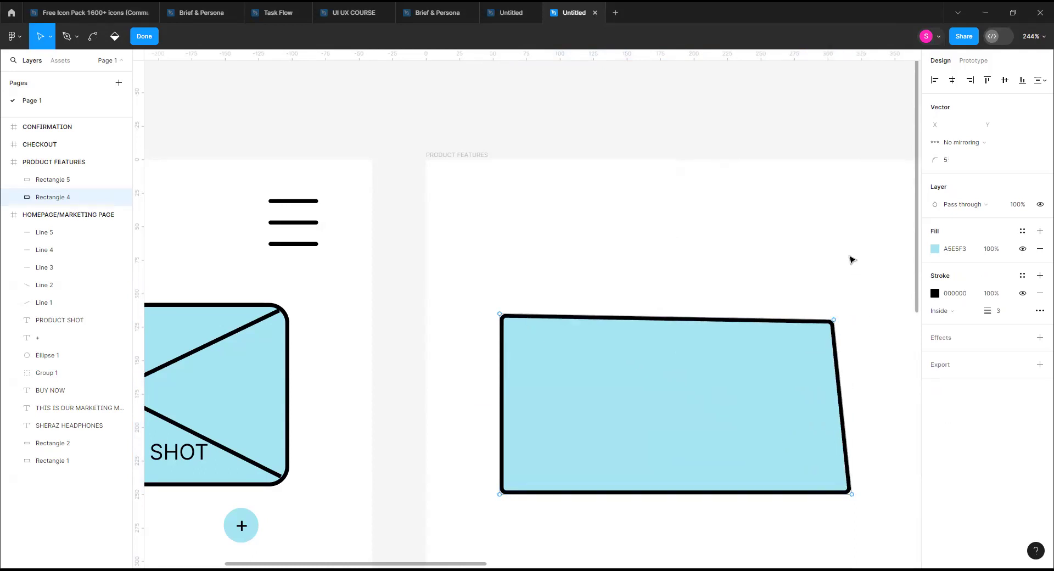
pyautogui.press('Escape')
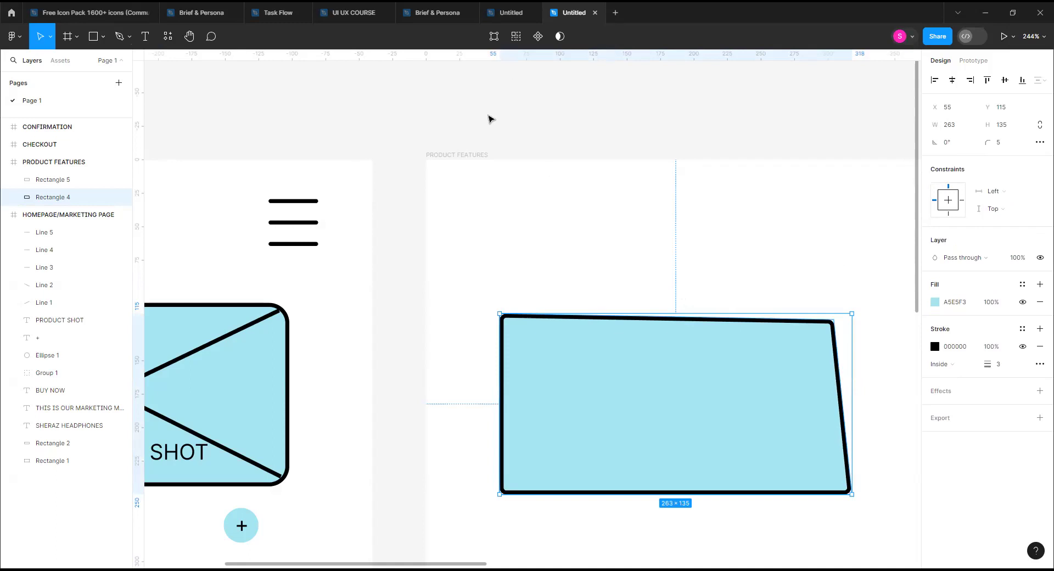
pyautogui.doubleClick(648, 378)
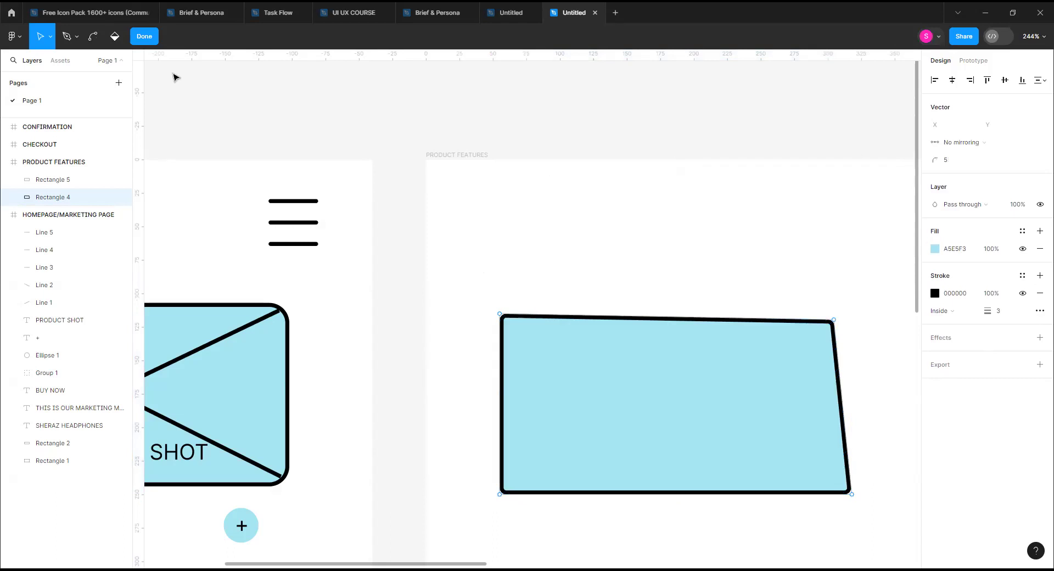
pyautogui.click(146, 37)
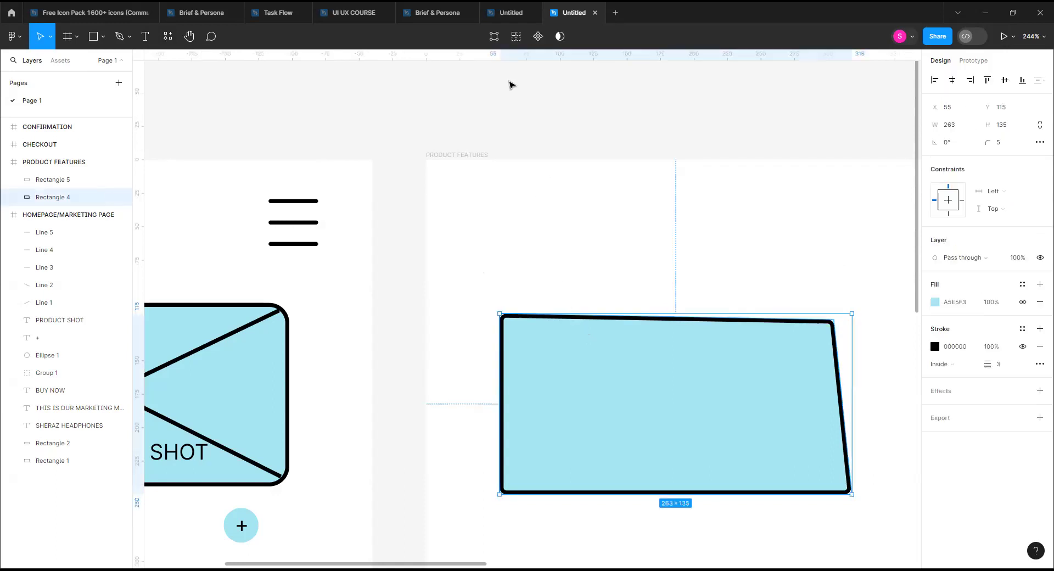
# Remove the fill and the right edge of the reshaped rectangle in PRODUCT FEATURES with vector editing.
pyautogui.doubleClick(733, 354)
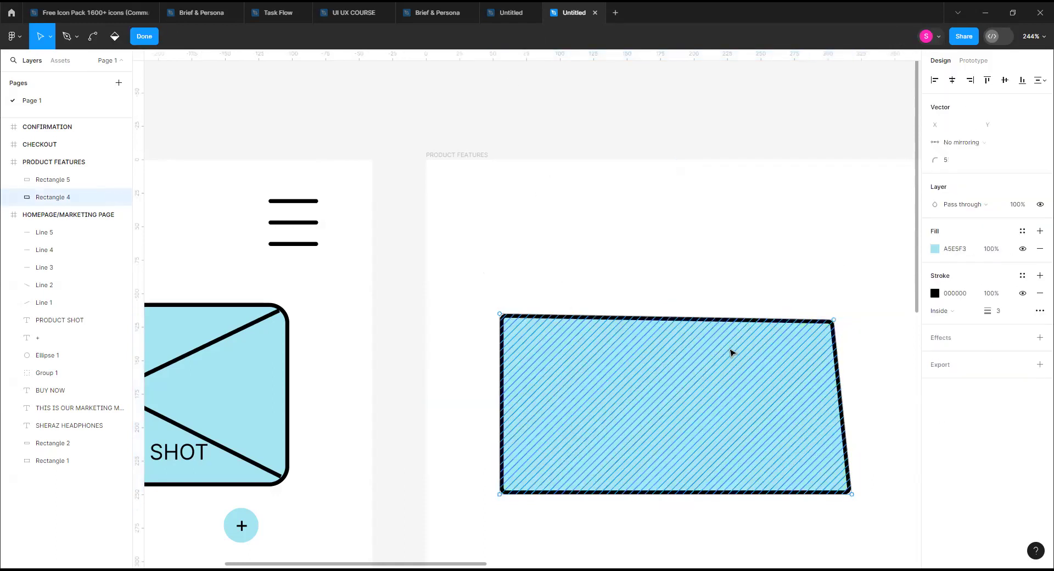
pyautogui.press('Escape')
pyautogui.doubleClick(841, 407)
pyautogui.press('Delete')
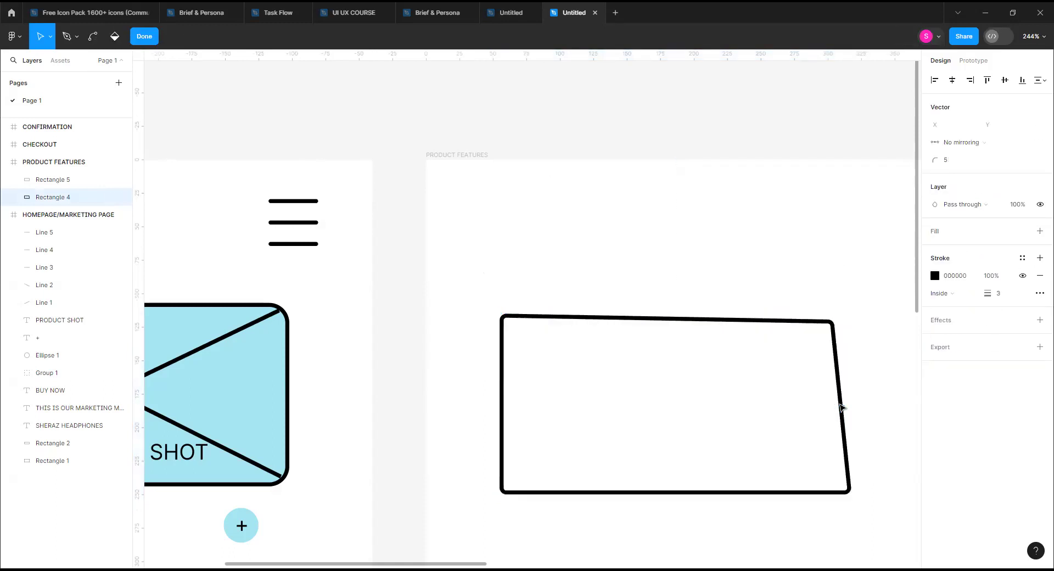
pyautogui.click(841, 408)
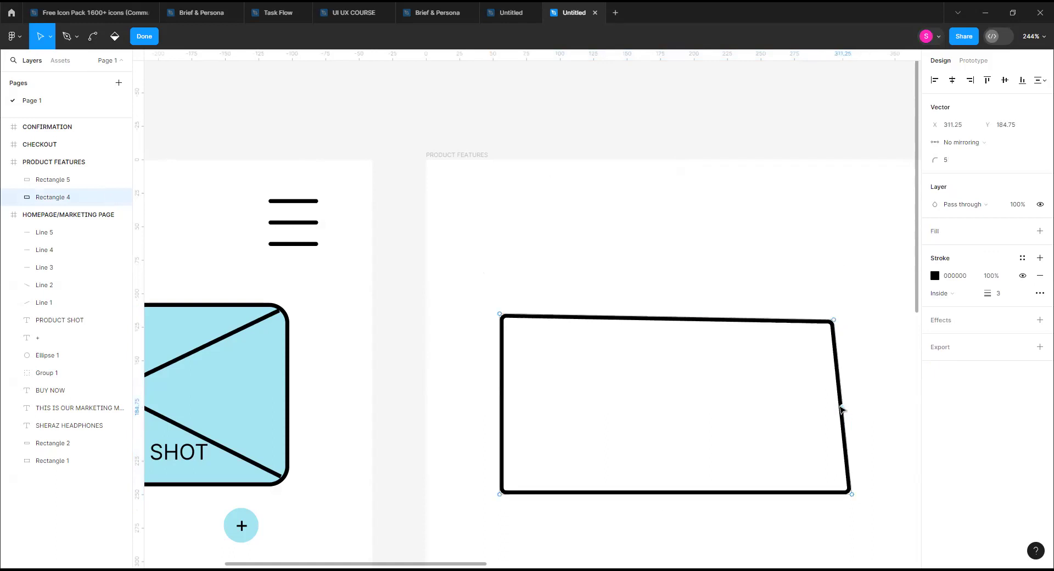
pyautogui.press('Delete')
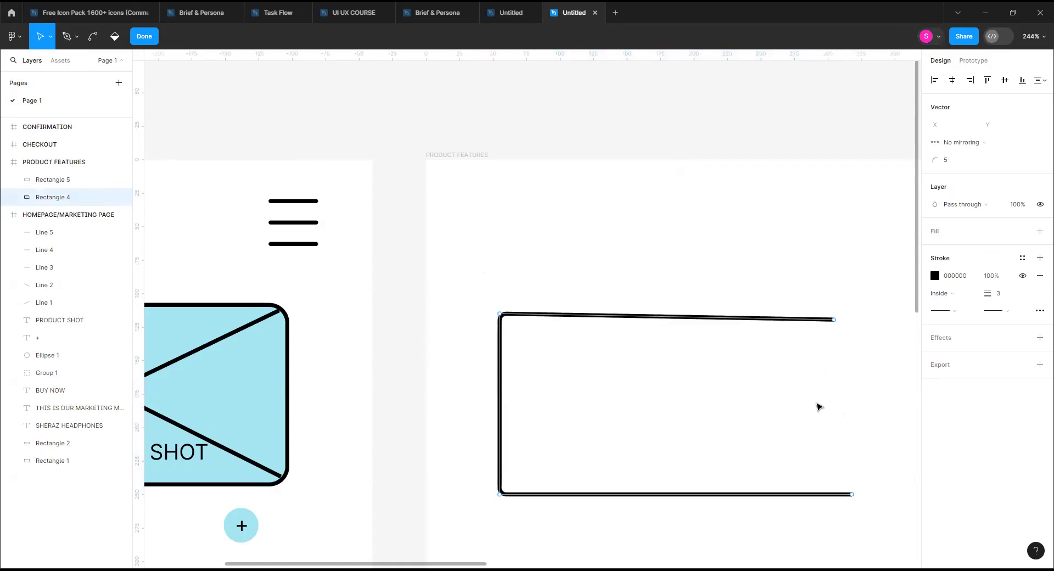
pyautogui.click(145, 36)
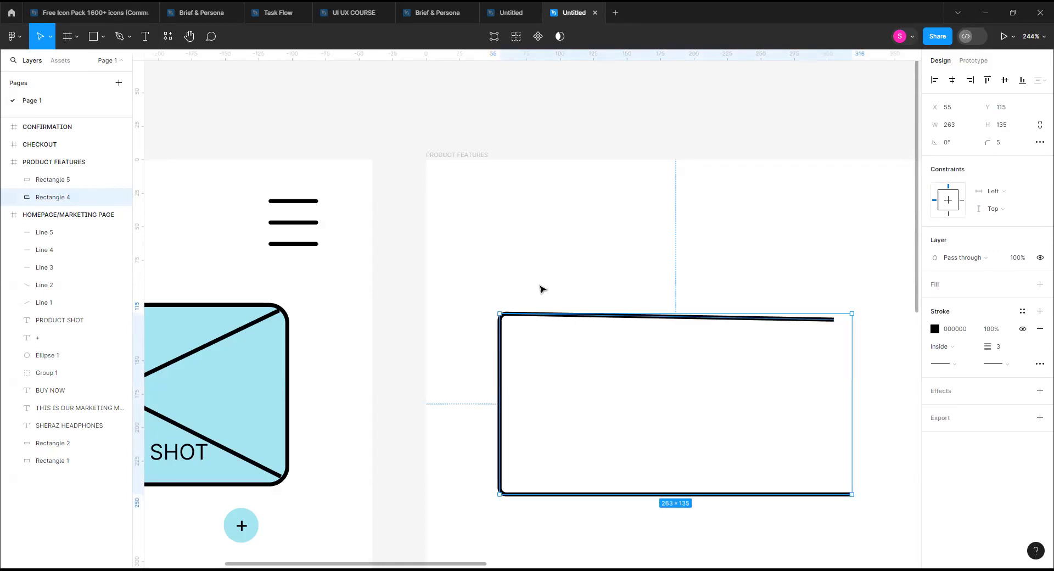
# Resize the open black outline in PRODUCT FEATURES to about 264 × 138 and delete it from the frame.
pyautogui.moveTo(851, 318)
pyautogui.mouseDown()
pyautogui.moveTo(817, 364)
pyautogui.moveTo(786, 362)
pyautogui.moveTo(862, 360)
pyautogui.moveTo(794, 353)
pyautogui.moveTo(841, 361)
pyautogui.moveTo(788, 365)
pyautogui.moveTo(853, 309)
pyautogui.mouseUp()
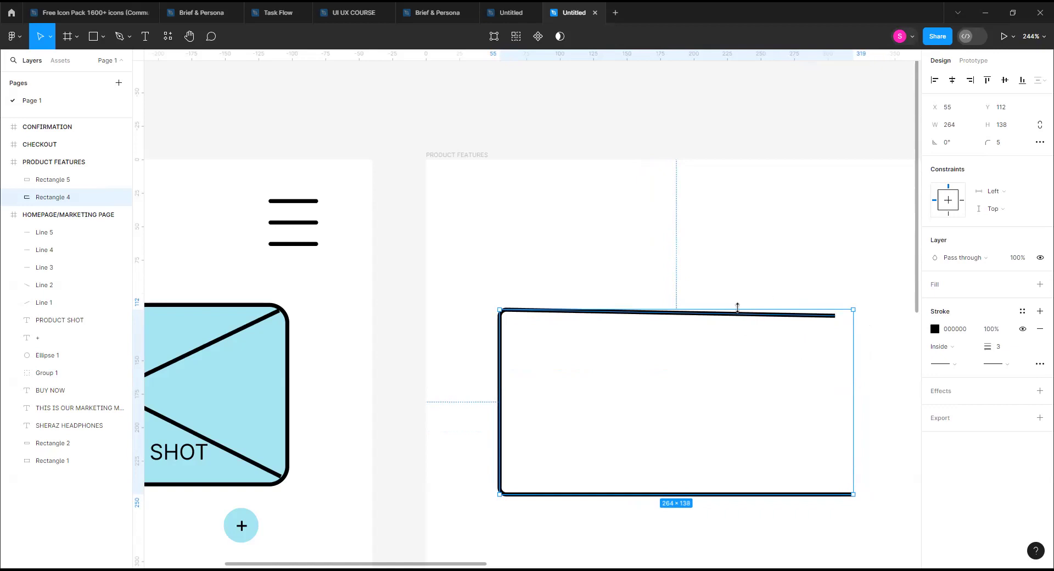
pyautogui.click(724, 344)
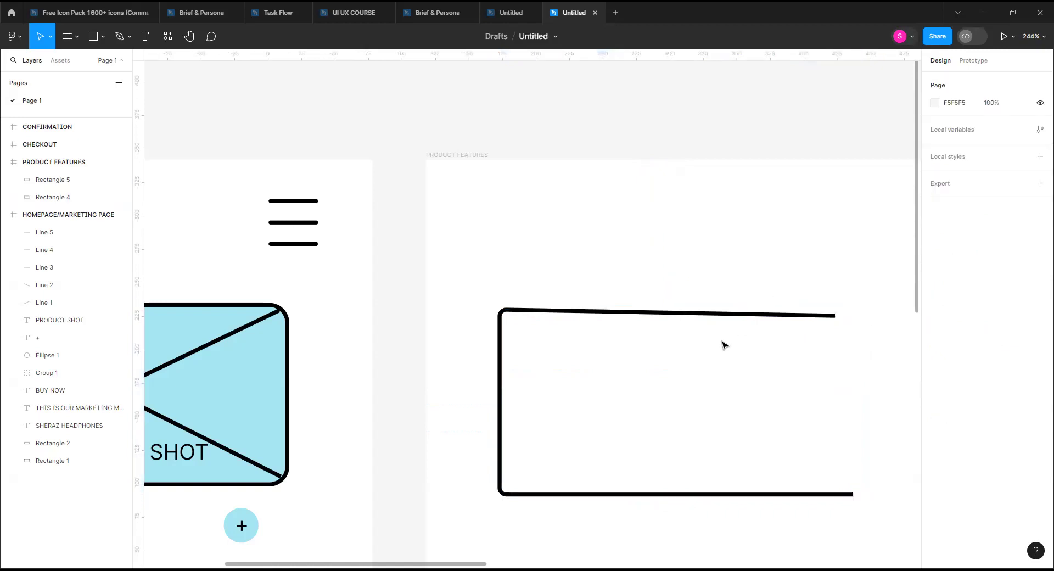
pyautogui.click(539, 312)
pyautogui.scroll(-2, 539, 312)
pyautogui.press('Delete')
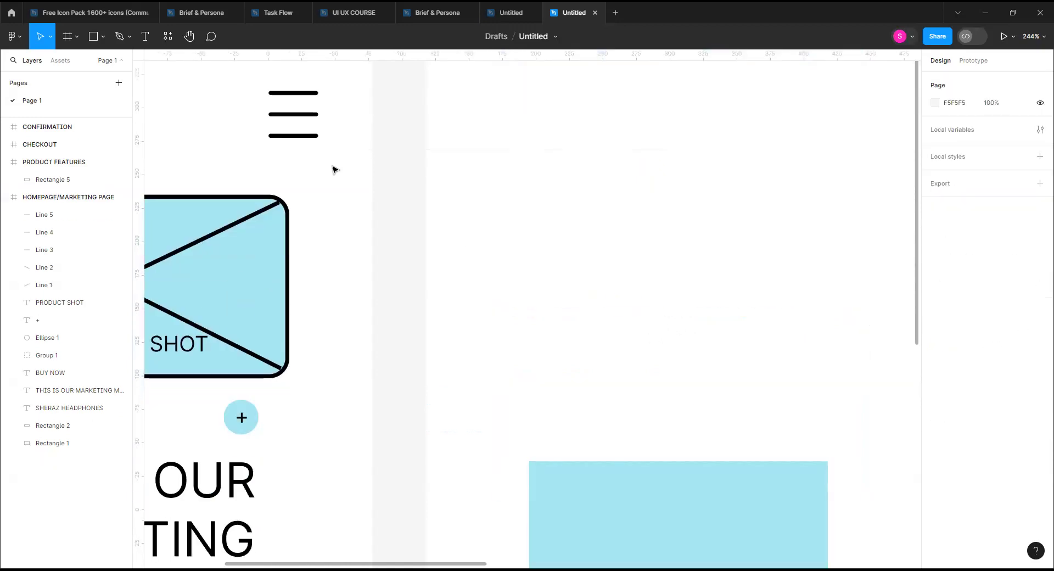
# Draw a rectangle of about 225 × 110 above the remaining blue rectangle in PRODUCT FEATURES.
pyautogui.click(105, 40)
pyautogui.click(98, 64)
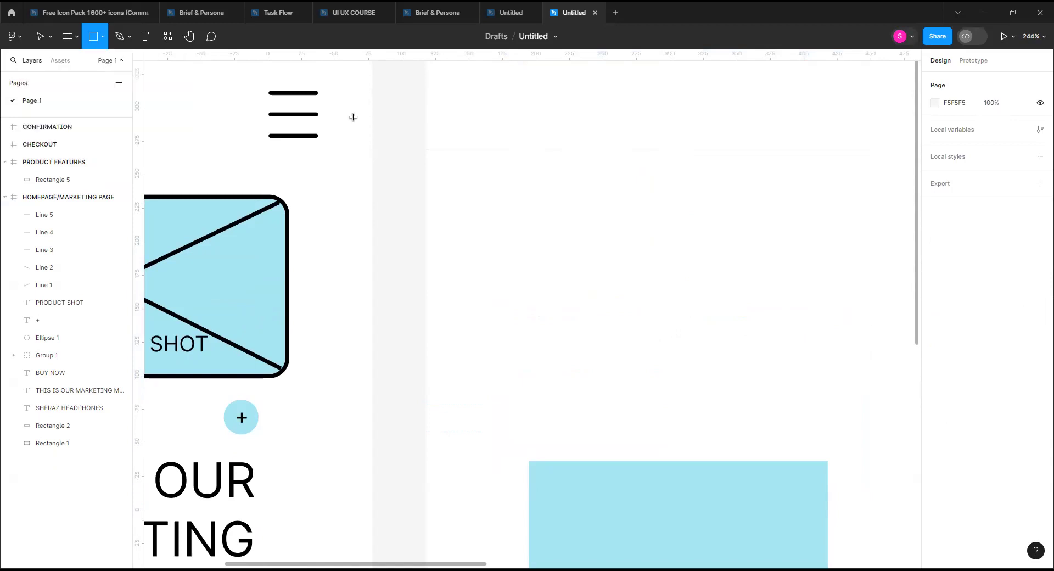
pyautogui.moveTo(521, 165); pyautogui.dragTo(631, 236)
pyautogui.moveTo(774, 251); pyautogui.dragTo(822, 312)
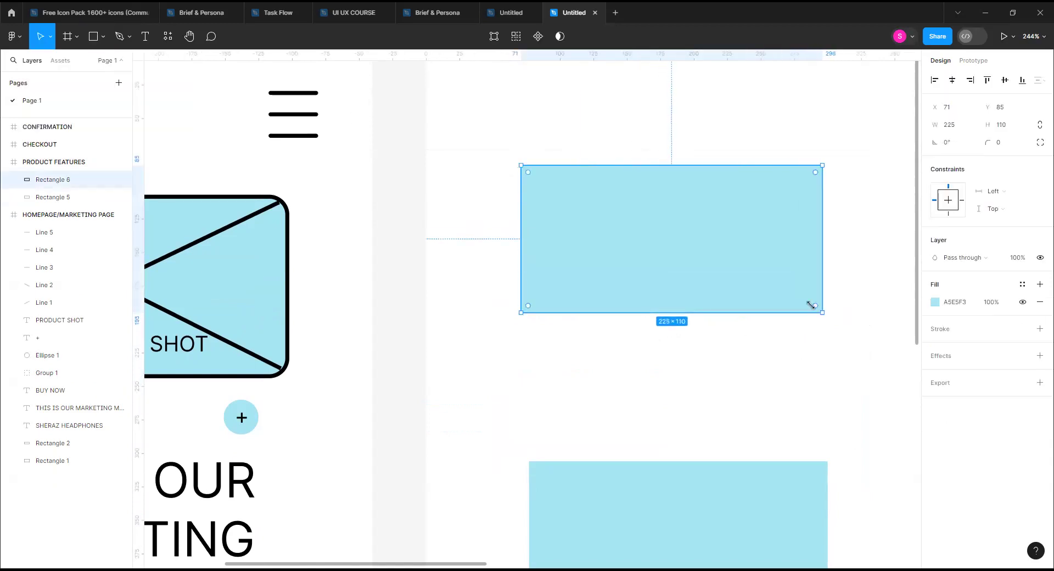
# Darken the new rectangle's fill to 85CBDB and add a black inside stroke of weight 1.
pyautogui.click(934, 302)
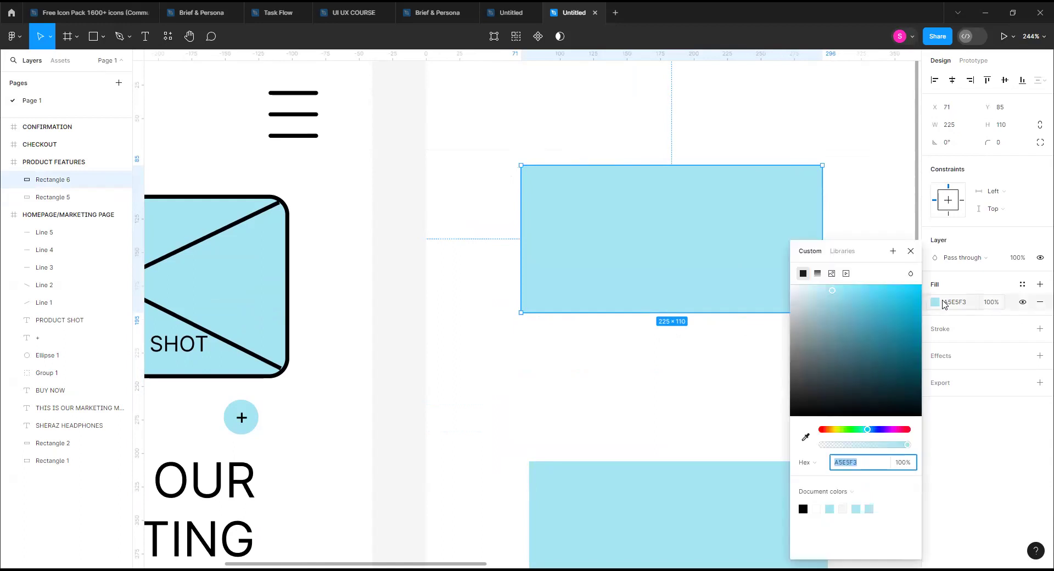
pyautogui.moveTo(806, 300)
pyautogui.mouseDown()
pyautogui.moveTo(779, 276)
pyautogui.moveTo(845, 310)
pyautogui.mouseUp()
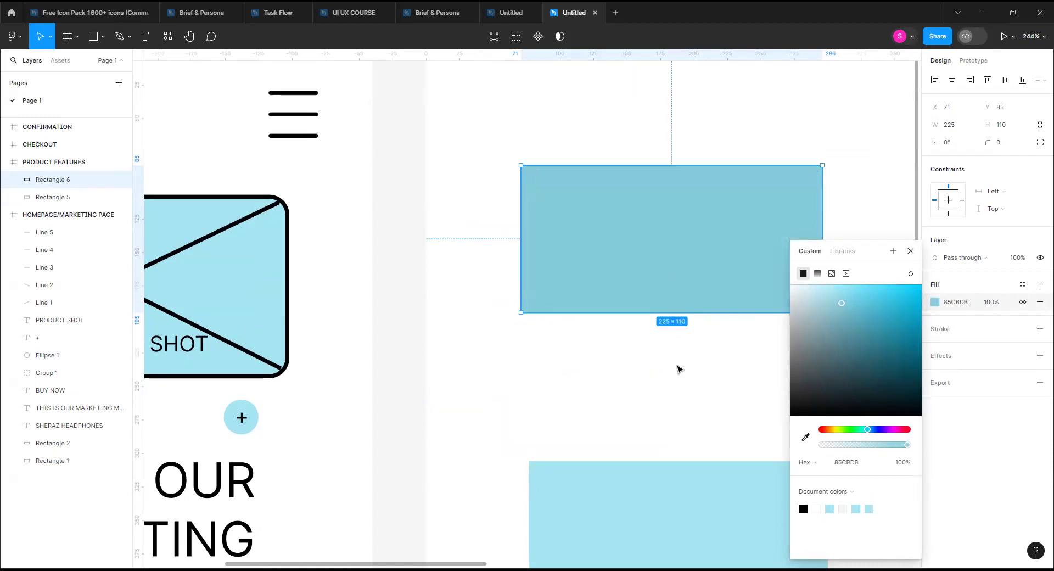
pyautogui.click(680, 368)
pyautogui.click(677, 294)
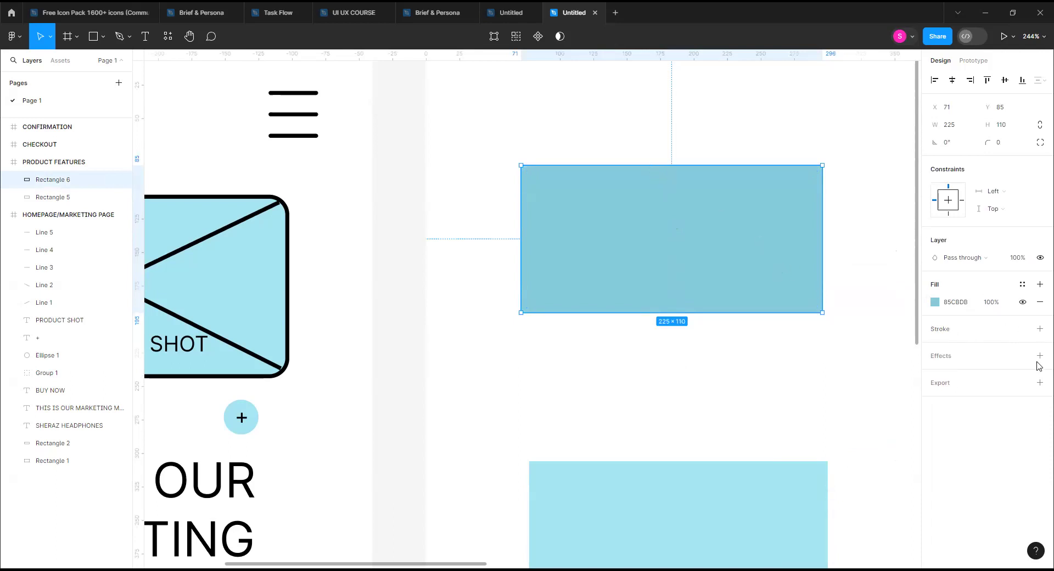
pyautogui.click(1039, 329)
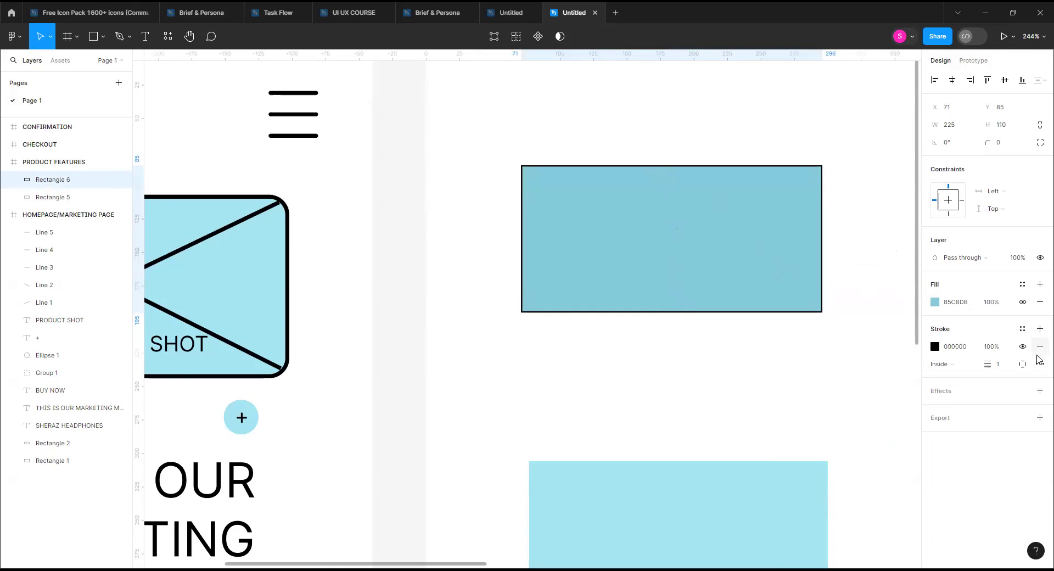
pyautogui.click(839, 309)
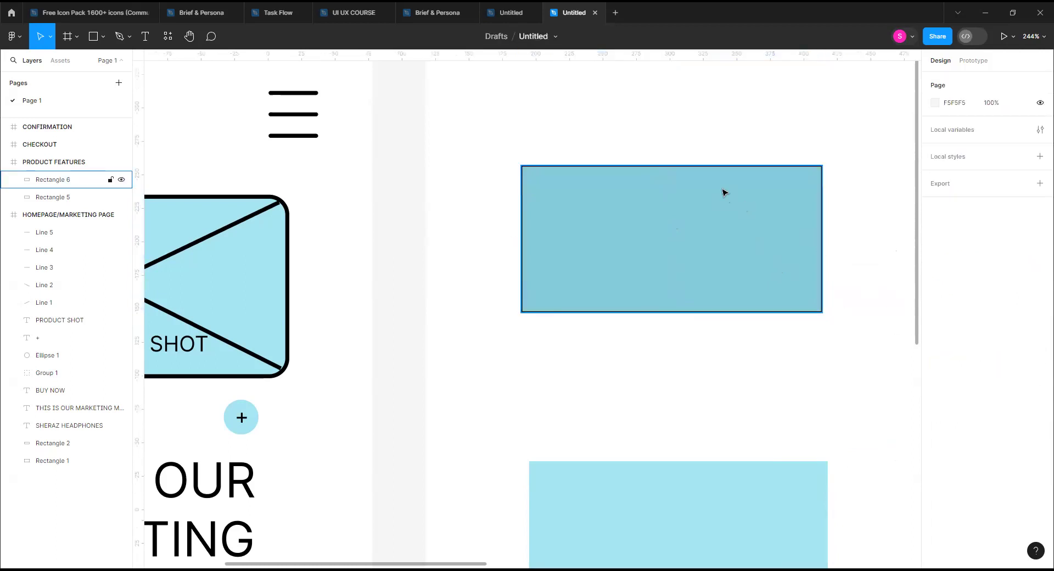
pyautogui.click(687, 167)
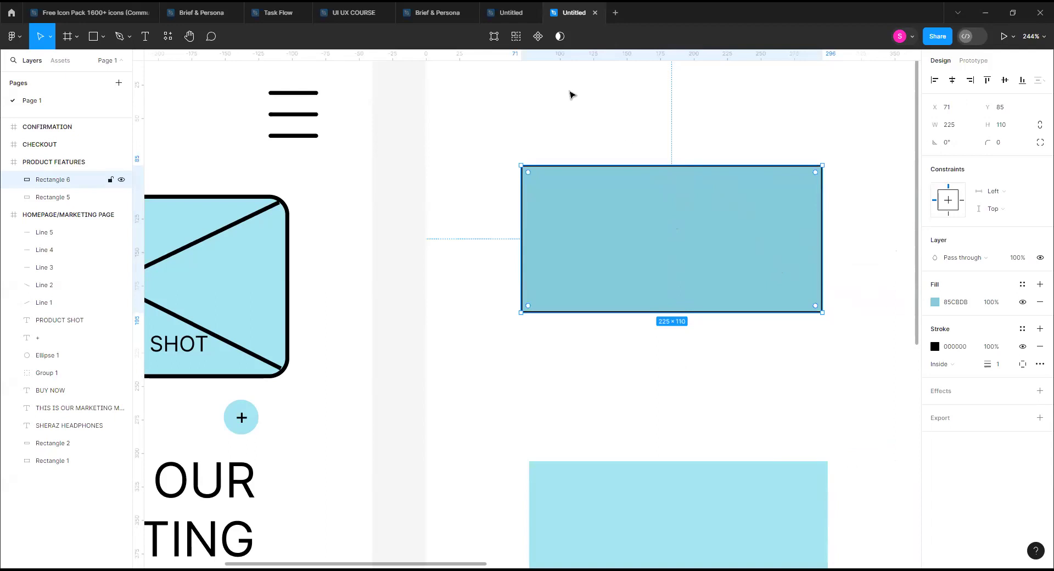
# Open the new rectangle for vector editing, try deleting its top and right edges, and undo the deletions.
pyautogui.doubleClick(622, 219)
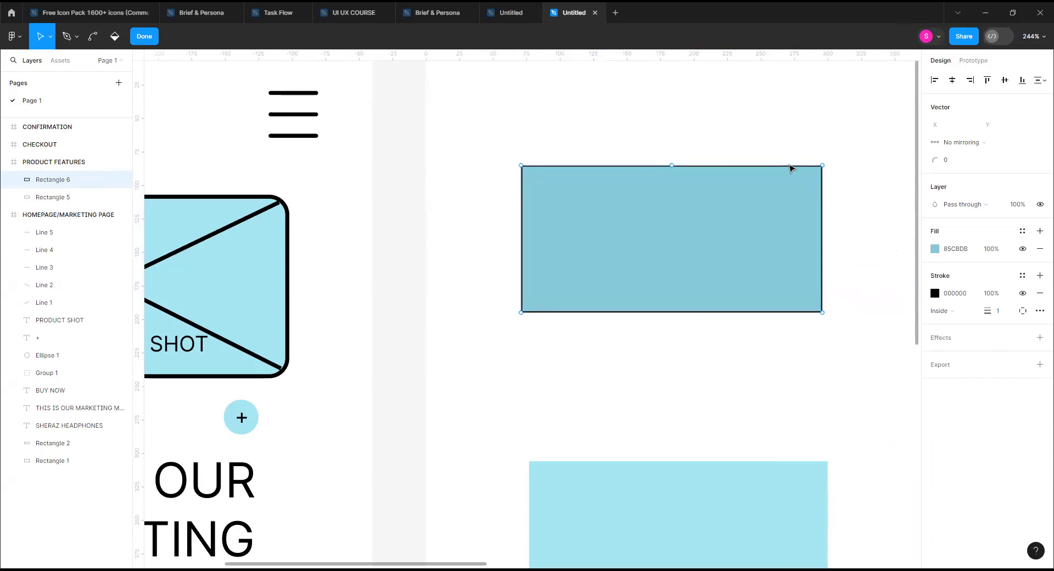
pyautogui.press('Delete')
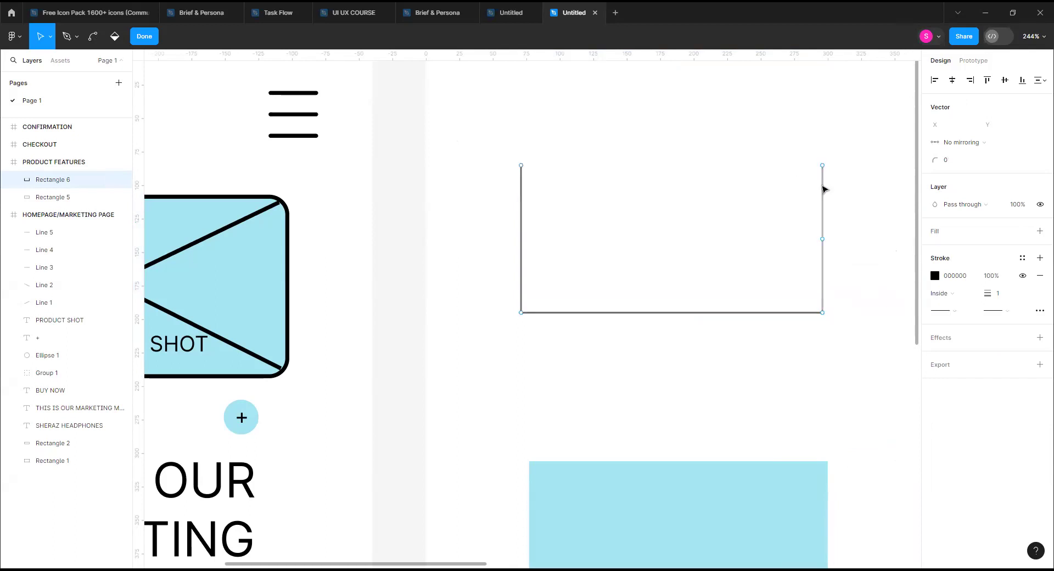
pyautogui.press('Delete')
pyautogui.hotkey('ctrl', 'z')
pyautogui.hotkey('ctrl', 'z')
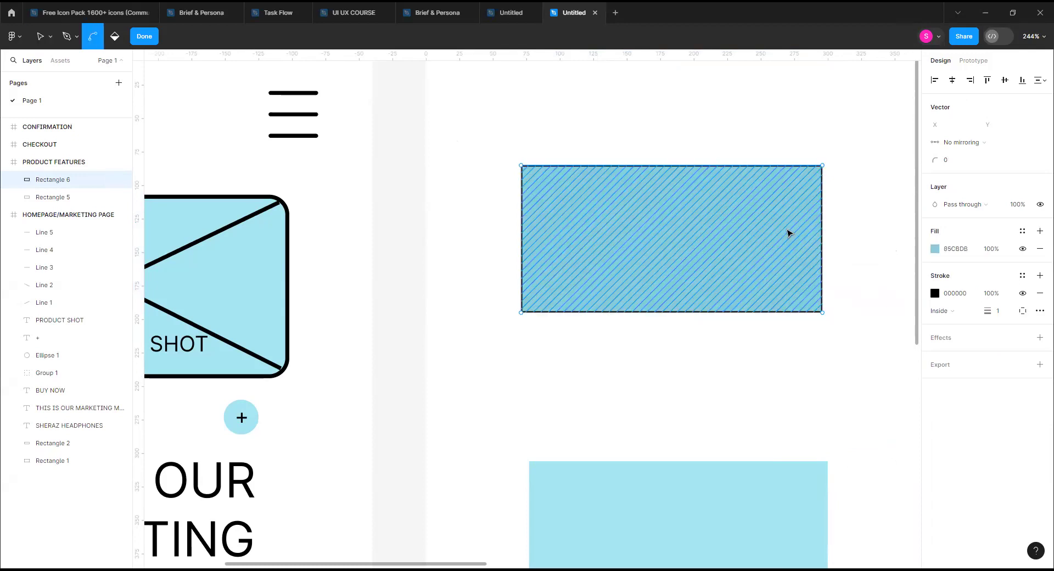
# Reshape the rectangle by moving its upper-right corner to about X 309.5, Y 121 and its lower-left corner to about X 75, Y 189.5.
pyautogui.moveTo(822, 166); pyautogui.dragTo(737, 207)
pyautogui.moveTo(625, 244); pyautogui.dragTo(842, 216)
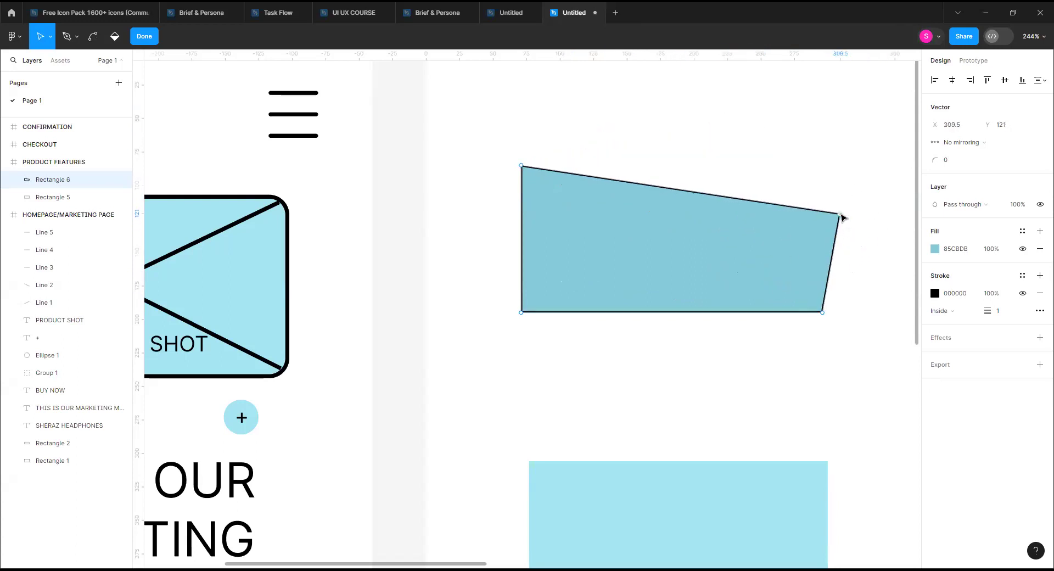
pyautogui.moveTo(522, 314)
pyautogui.mouseDown()
pyautogui.moveTo(628, 390)
pyautogui.moveTo(577, 304)
pyautogui.moveTo(532, 308)
pyautogui.moveTo(538, 315)
pyautogui.mouseUp()
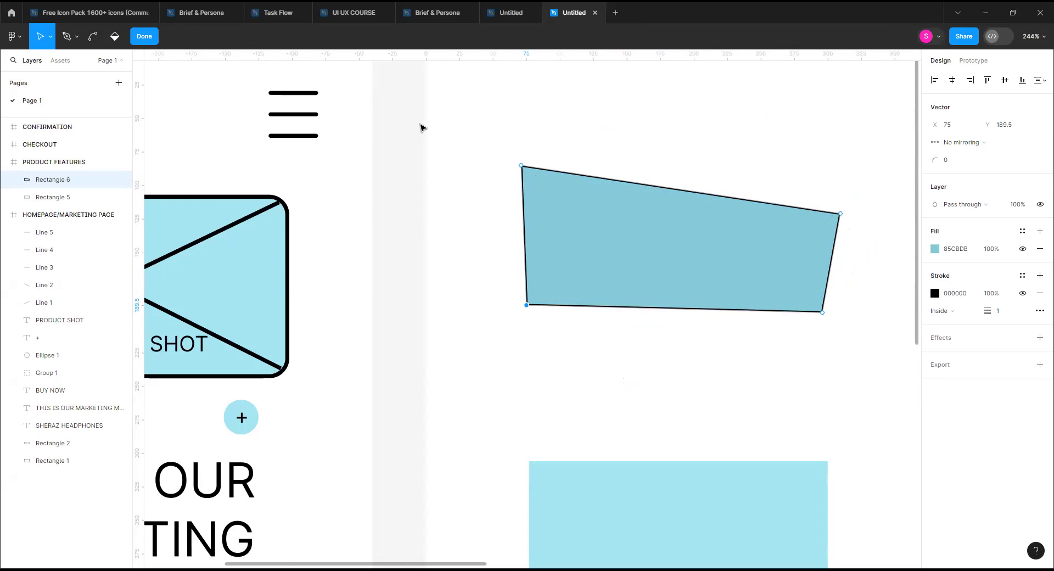
pyautogui.click(144, 36)
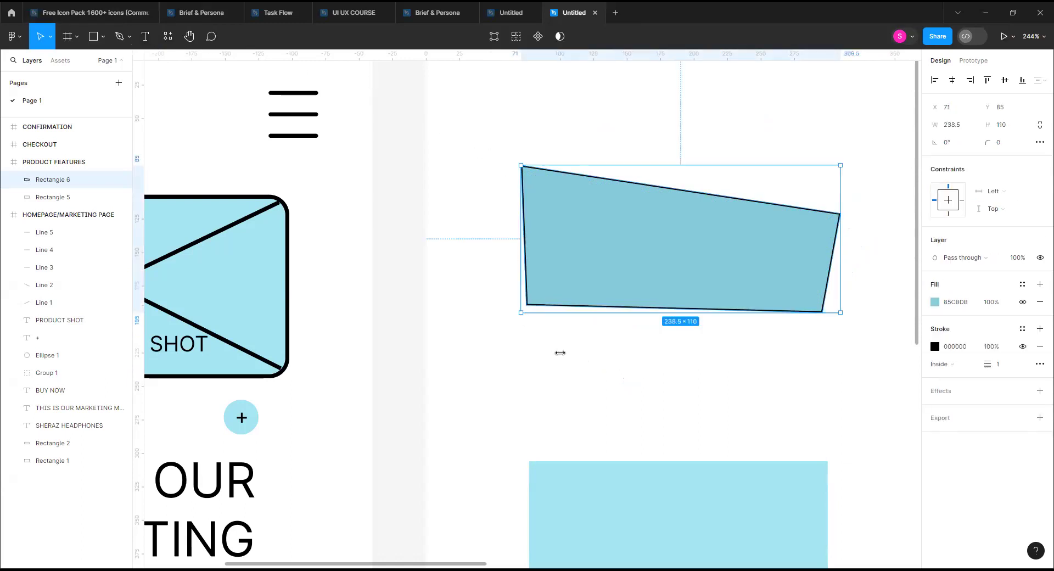
# Shift the reshaped four-sided shape left and down, and enlarge it to about 269 × 130 from its upper-right corner.
pyautogui.moveTo(693, 285); pyautogui.dragTo(670, 303)
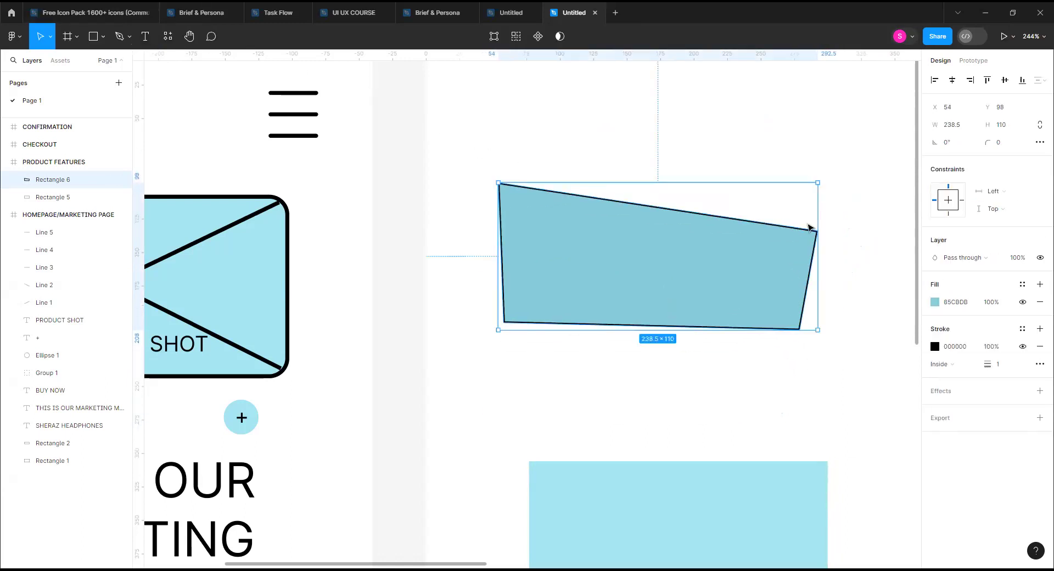
pyautogui.moveTo(817, 179); pyautogui.dragTo(859, 156)
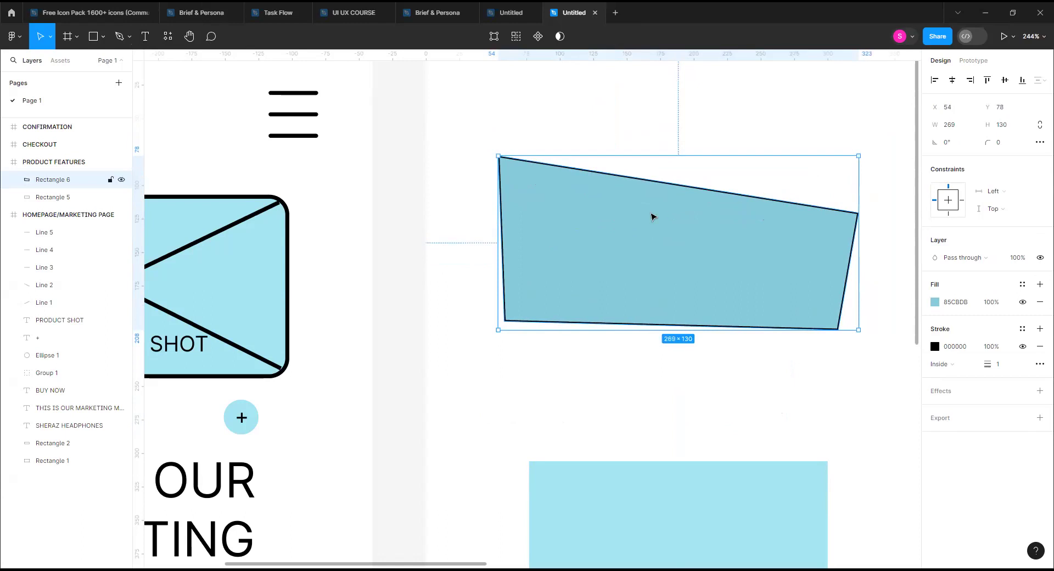
pyautogui.rightClick(602, 201)
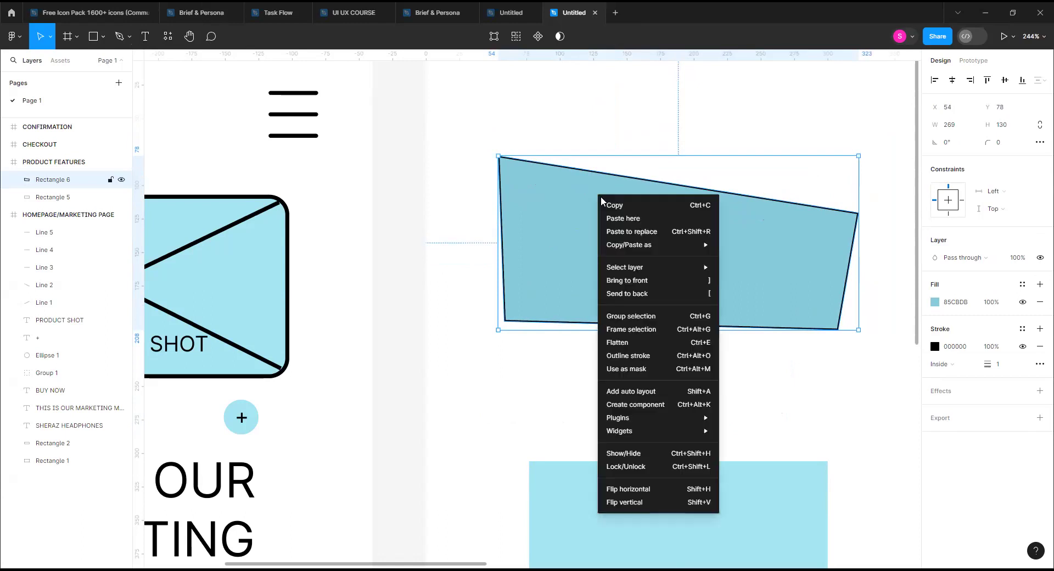
pyautogui.click(563, 186)
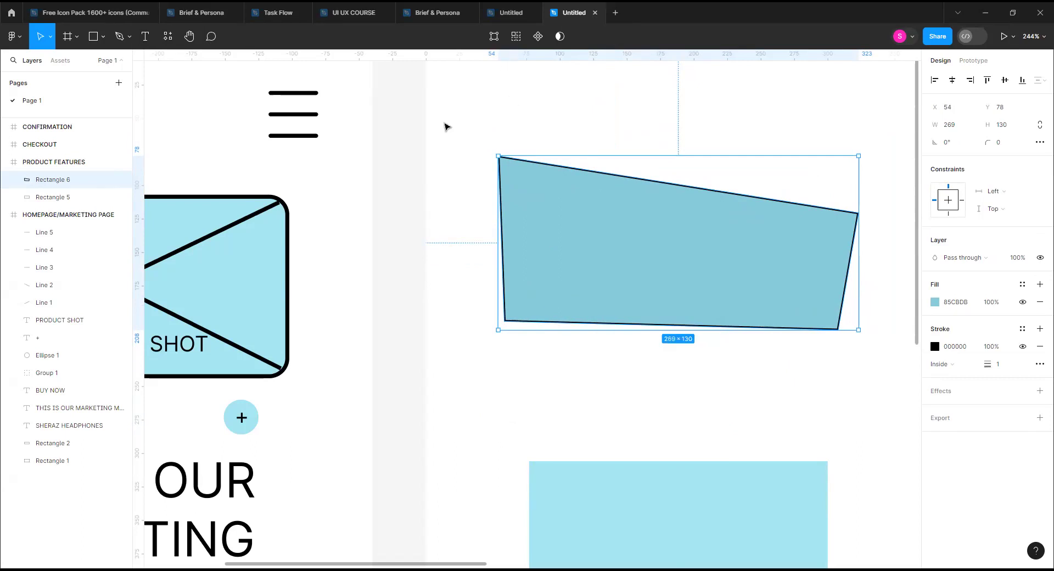
# Open the enlarged four-sided shape for vector editing and delete its sloping top edge.
pyautogui.press('Return')
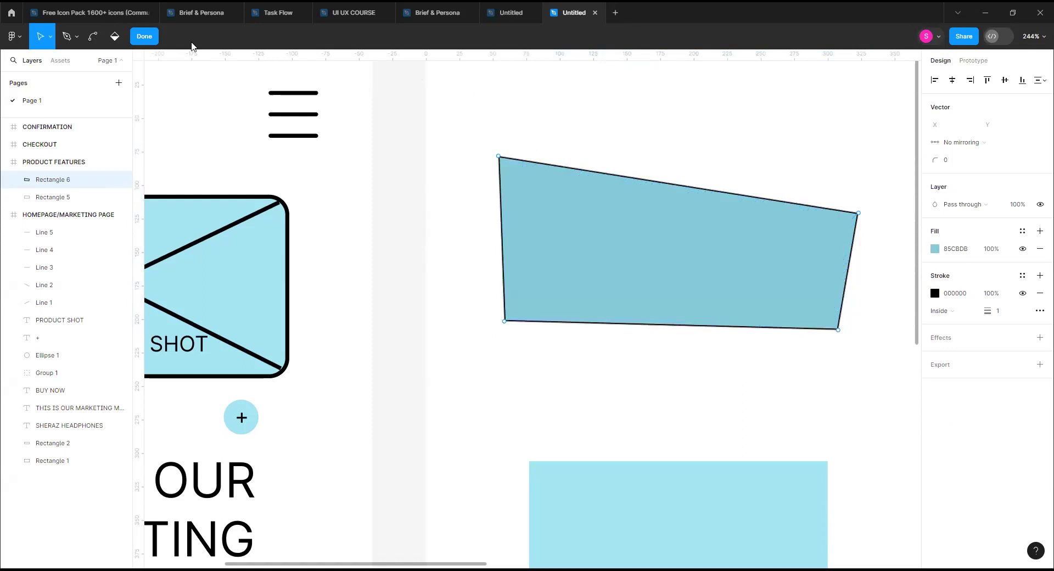
pyautogui.click(146, 37)
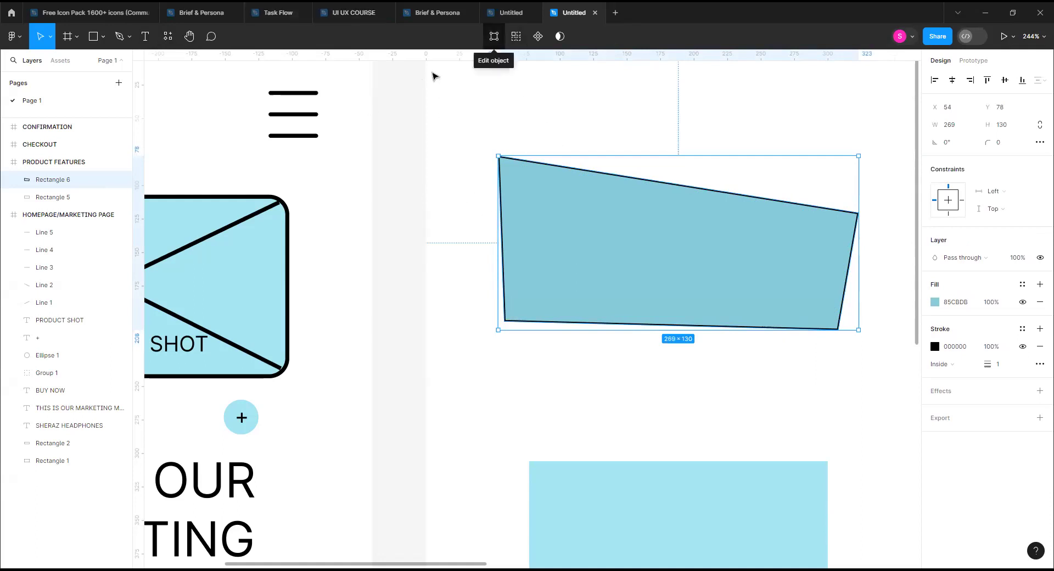
pyautogui.press('Return')
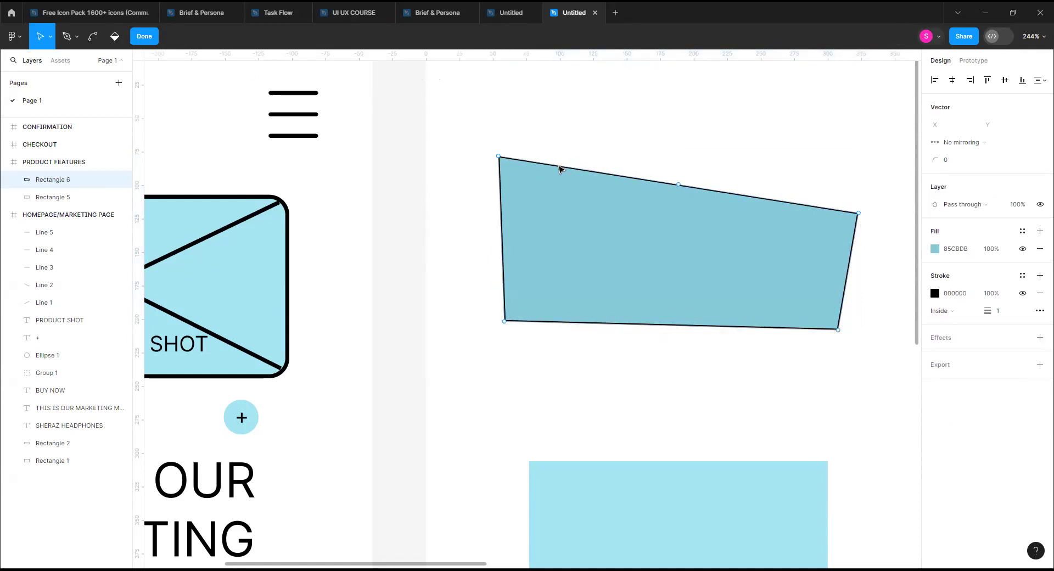
pyautogui.click(560, 168)
pyautogui.press('Delete')
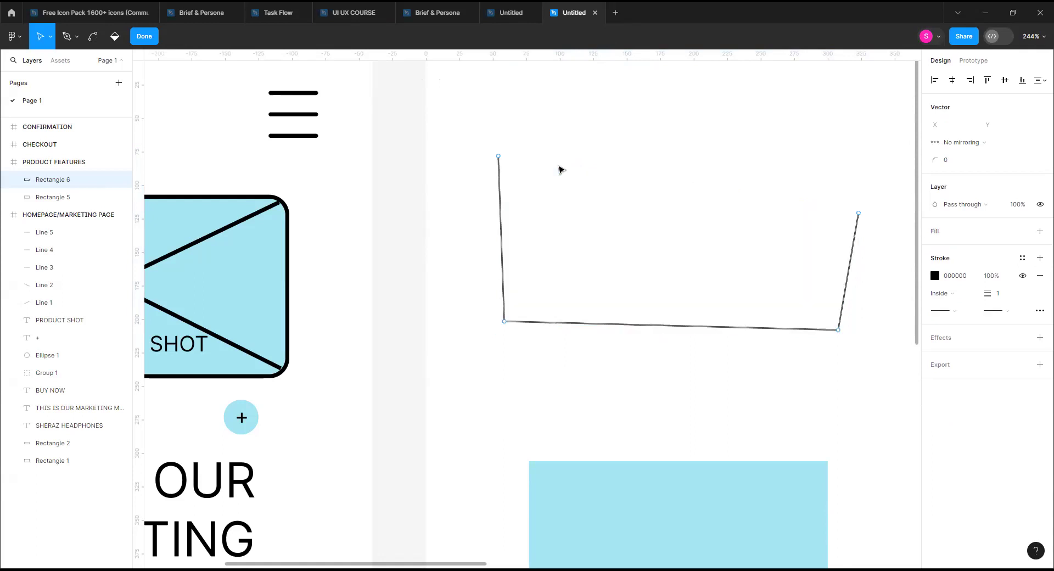
# Undo the deletion of the four-sided shape's sloping top edge and finish vector editing.
pyautogui.hotkey('ctrl', 'z')
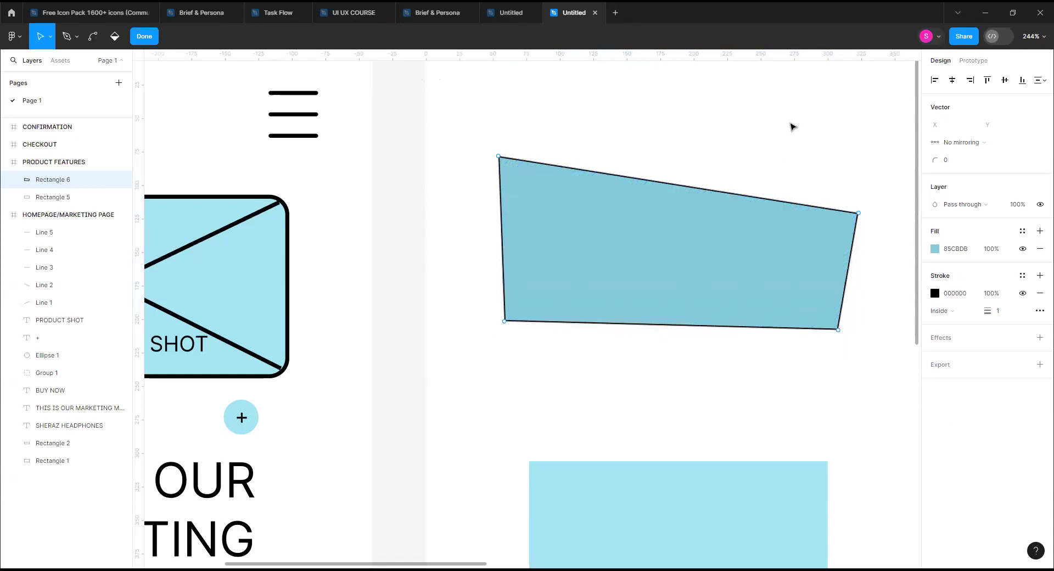
pyautogui.scroll(-1, 792, 126)
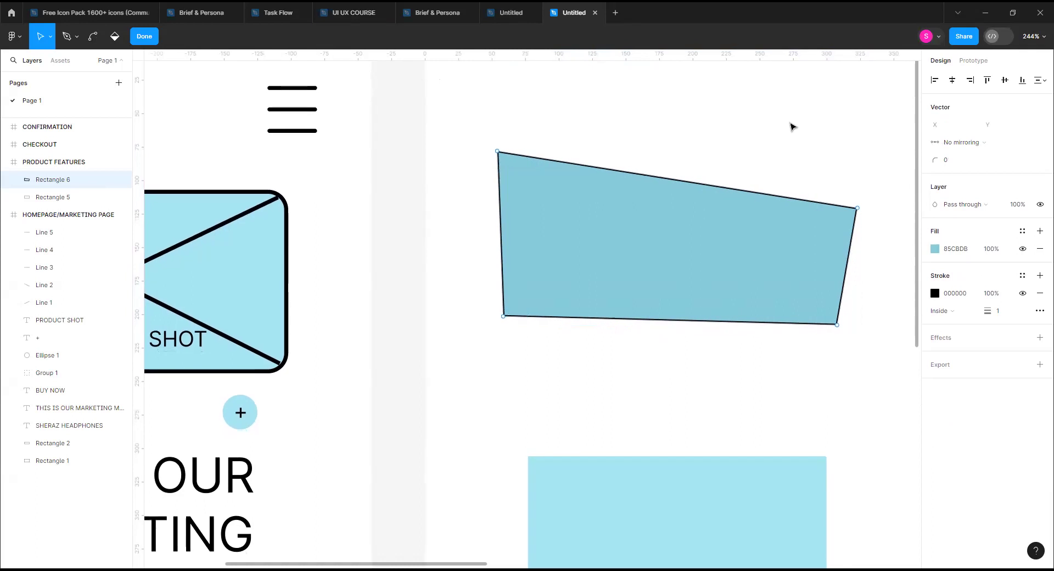
pyautogui.scroll(1, 793, 127)
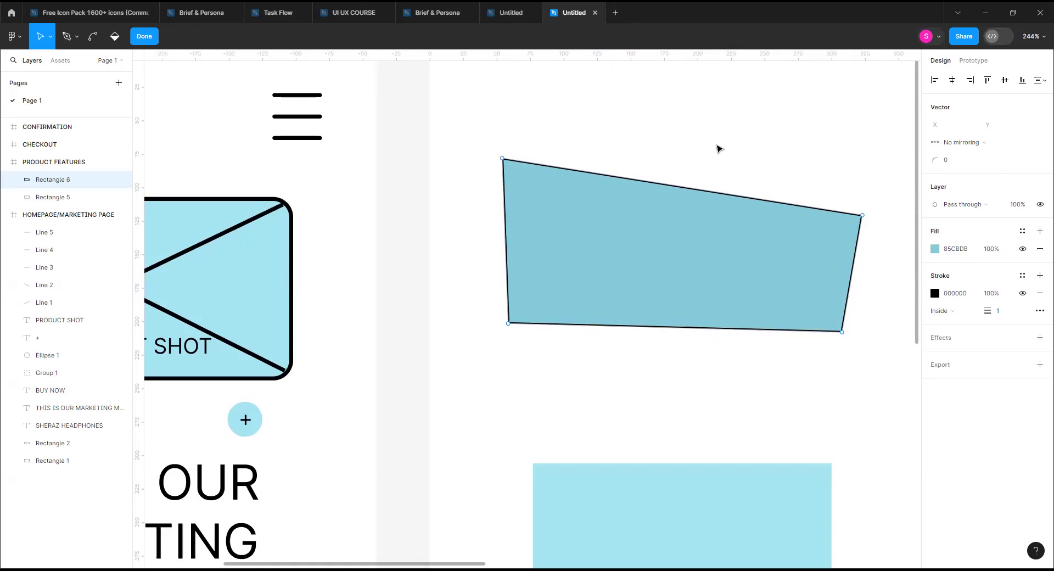
pyautogui.click(681, 271)
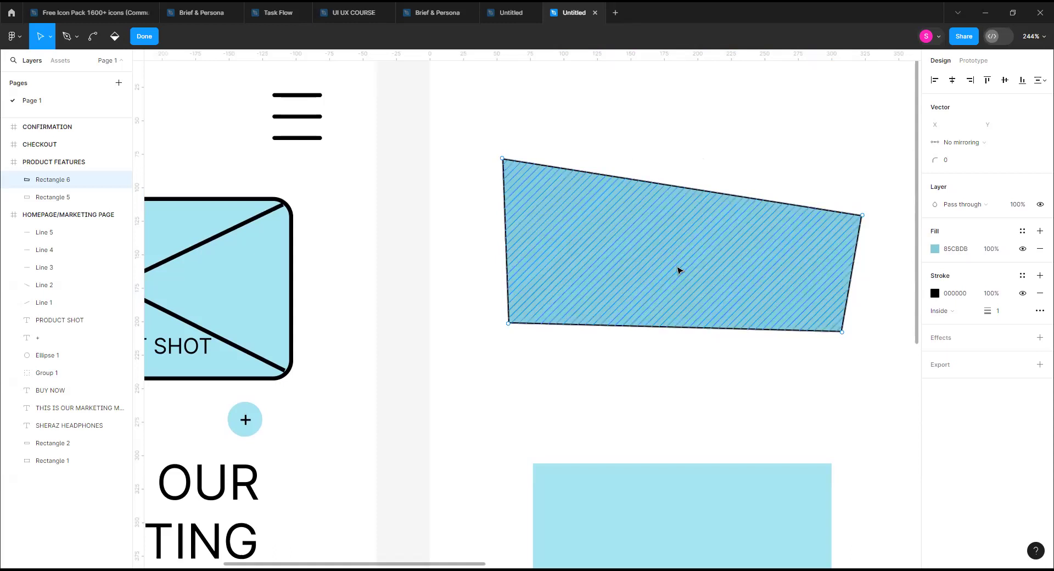
pyautogui.scroll(-10, 681, 271)
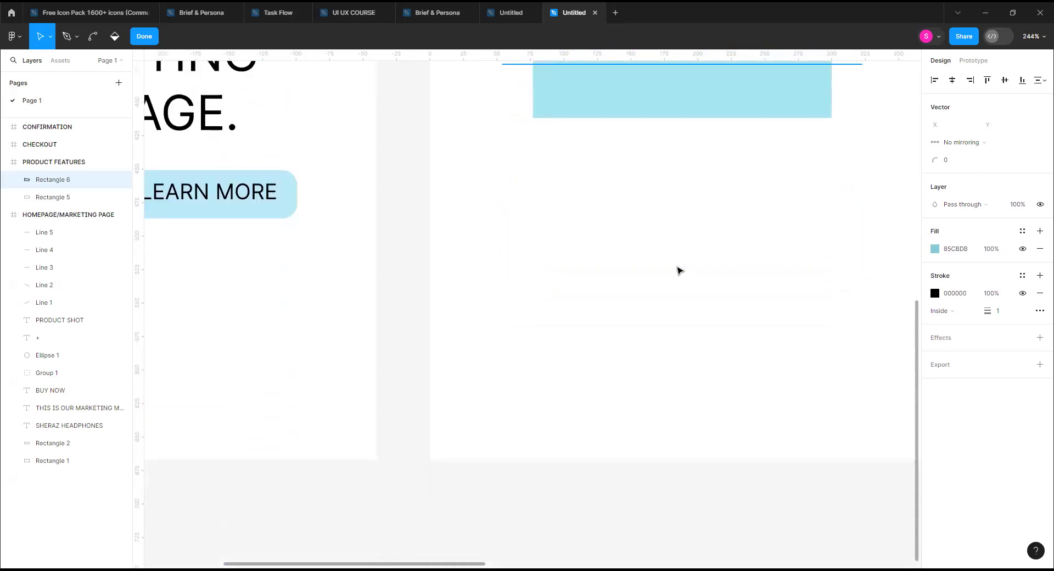
pyautogui.scroll(2, 678, 270)
pyautogui.scroll(-5, 677, 270)
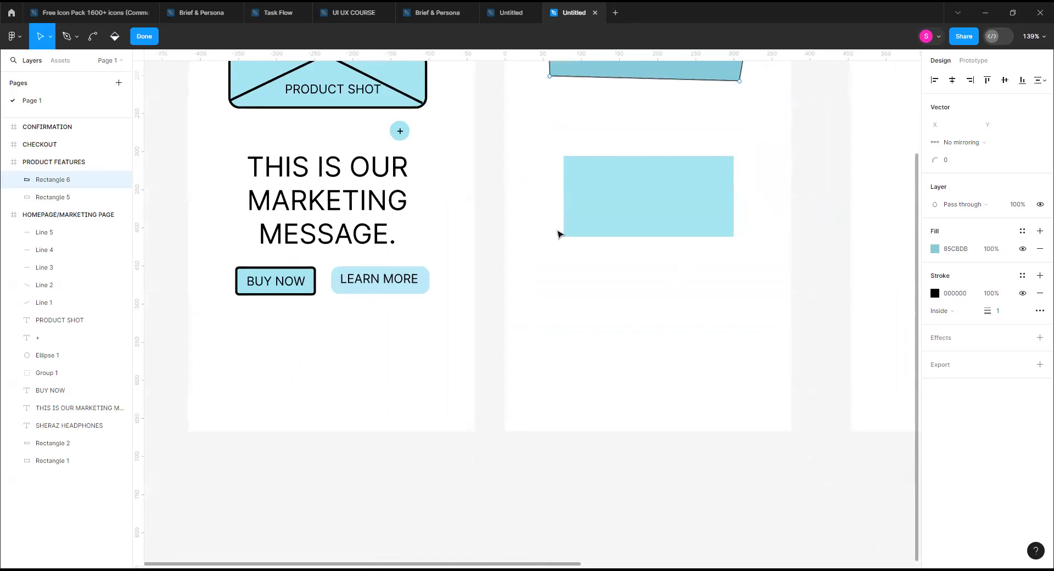
pyautogui.click(144, 37)
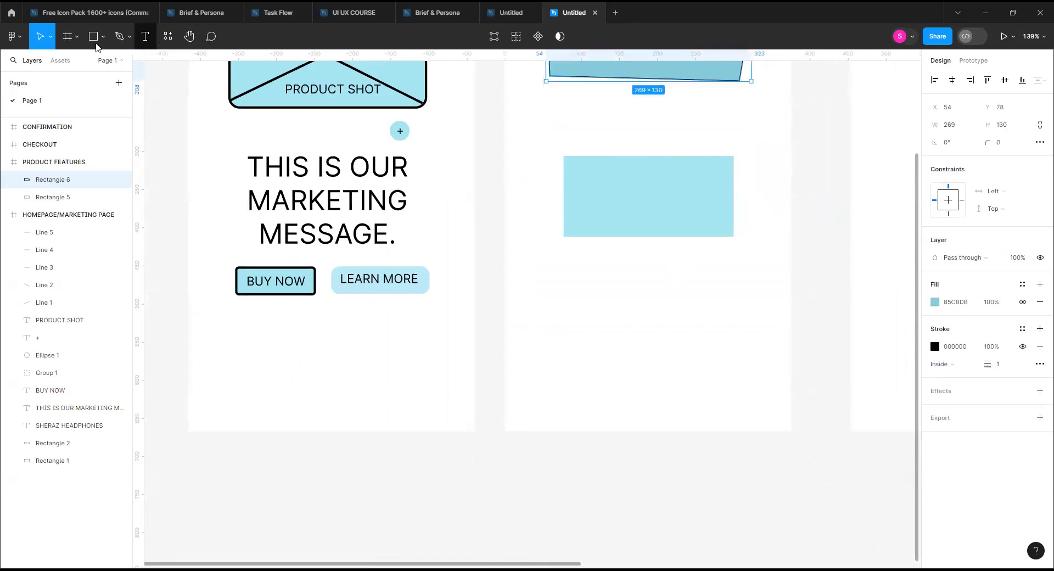
# Draw a small rectangle about 46 × 28 below the large rectangle in PRODUCT FEATURES, and a triangle about 57 × 34 beside it.
pyautogui.click(101, 39)
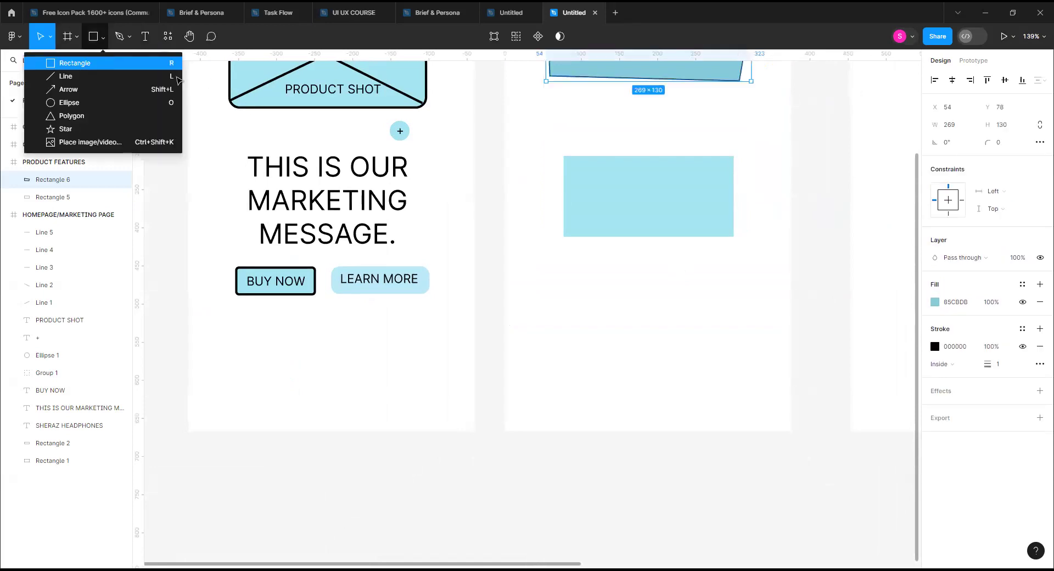
pyautogui.click(104, 63)
pyautogui.moveTo(569, 288); pyautogui.dragTo(604, 310)
pyautogui.click(102, 37)
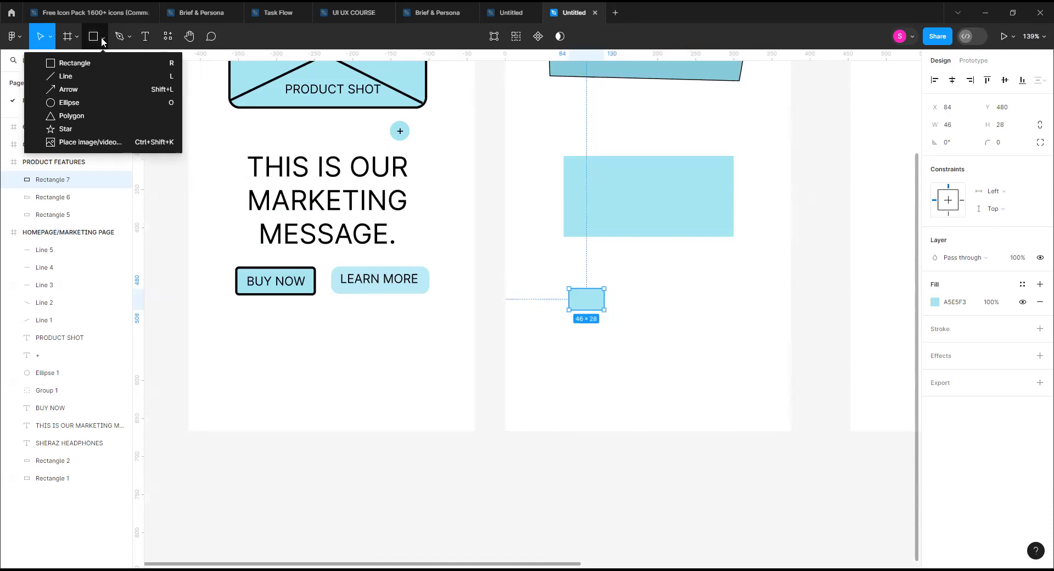
pyautogui.click(91, 116)
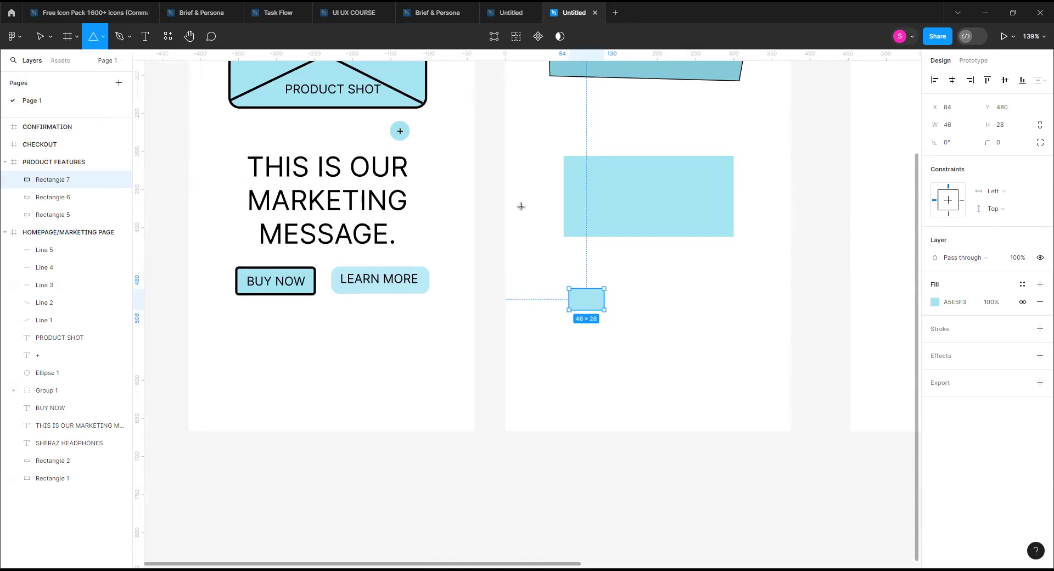
pyautogui.moveTo(624, 288); pyautogui.dragTo(667, 314)
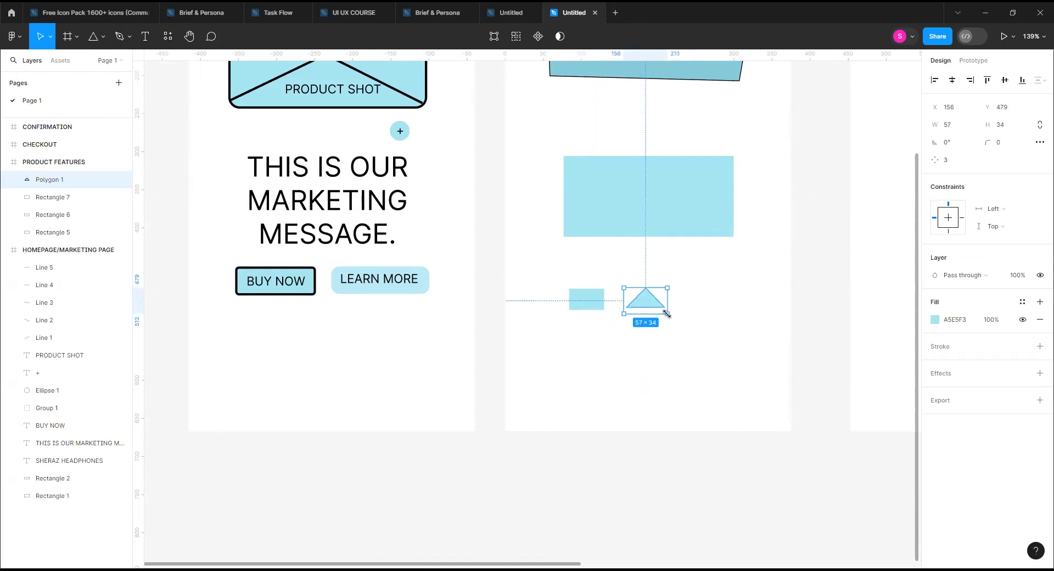
# Draw a small ellipse to the right of the triangle, in line with the other two small shapes.
pyautogui.click(103, 38)
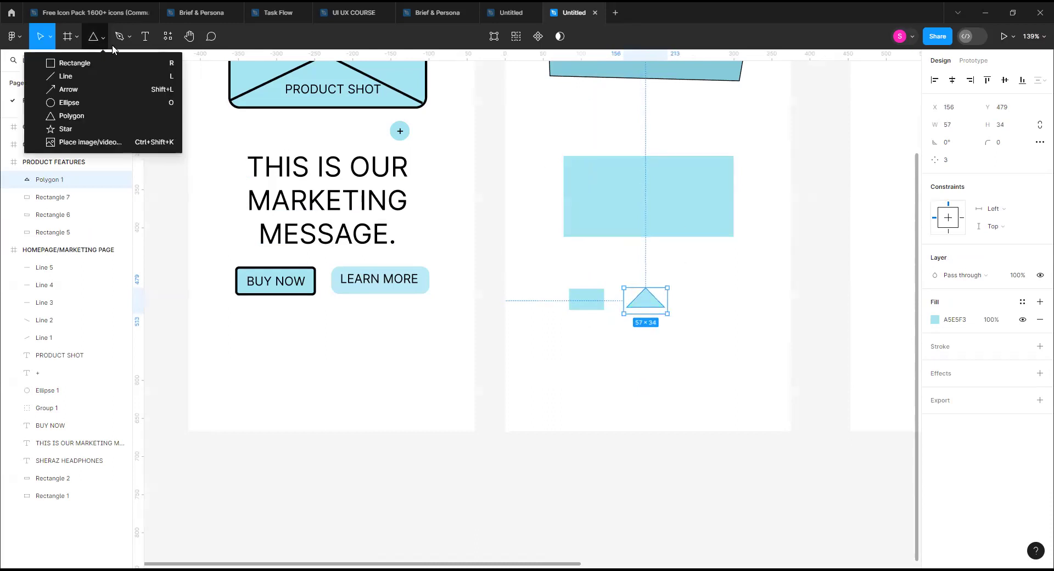
pyautogui.click(82, 100)
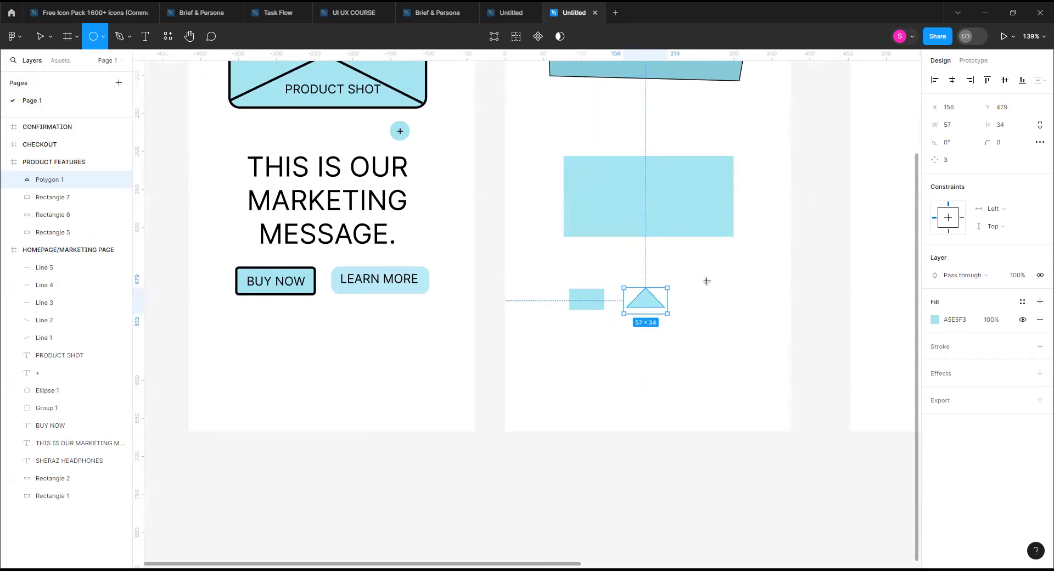
pyautogui.moveTo(681, 283); pyautogui.dragTo(713, 309)
pyautogui.click(757, 346)
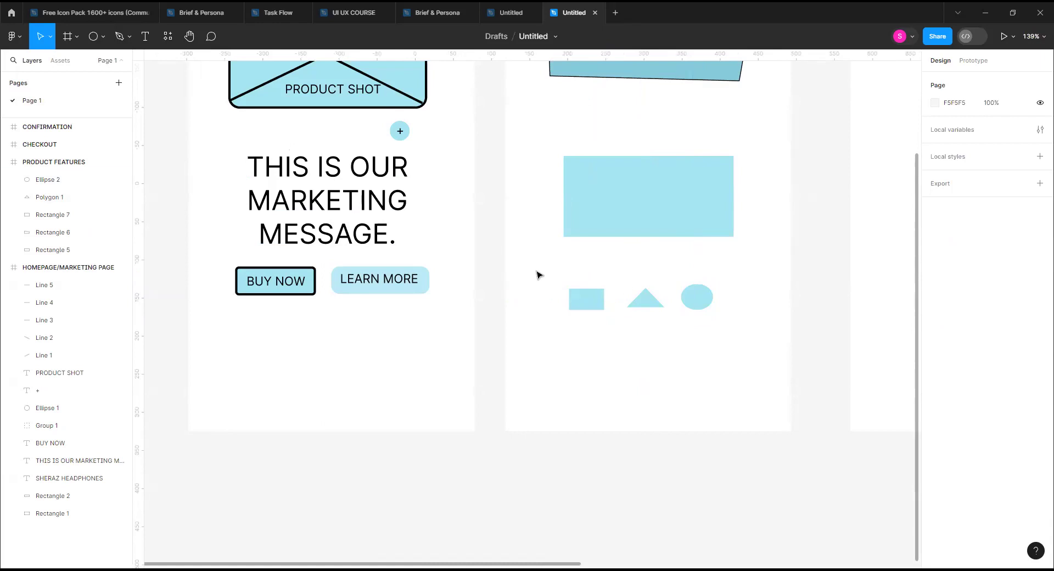
# Group the small rectangle, triangle and ellipse together.
pyautogui.moveTo(677, 342); pyautogui.dragTo(741, 336)
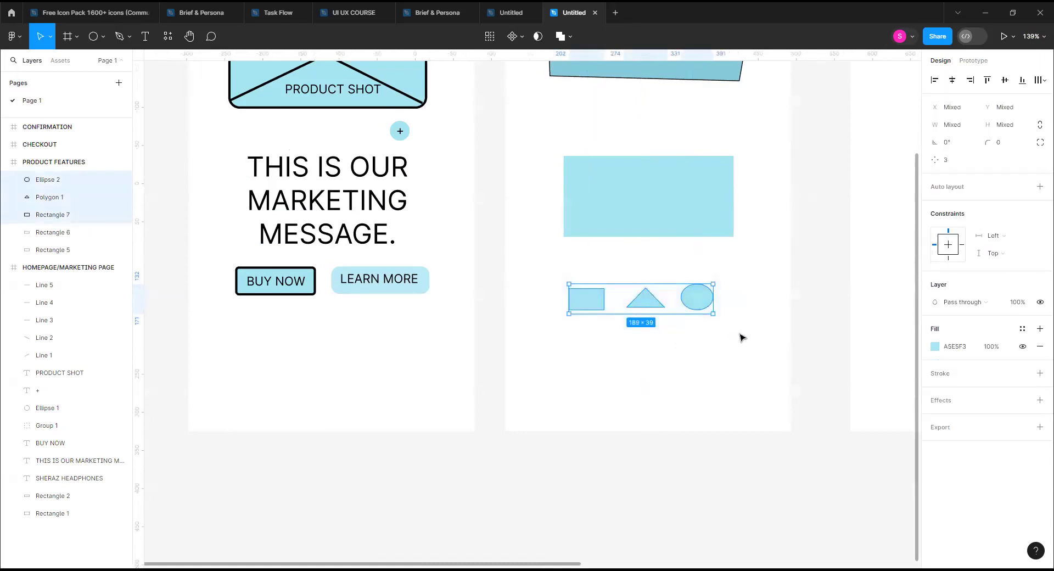
pyautogui.rightClick(594, 300)
pyautogui.moveTo(597, 297)
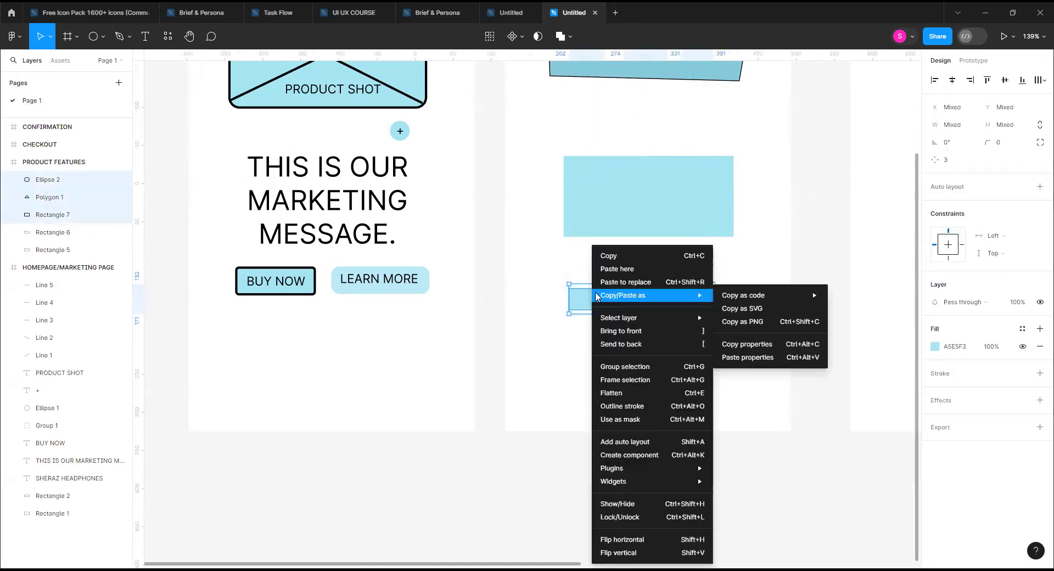
pyautogui.click(656, 367)
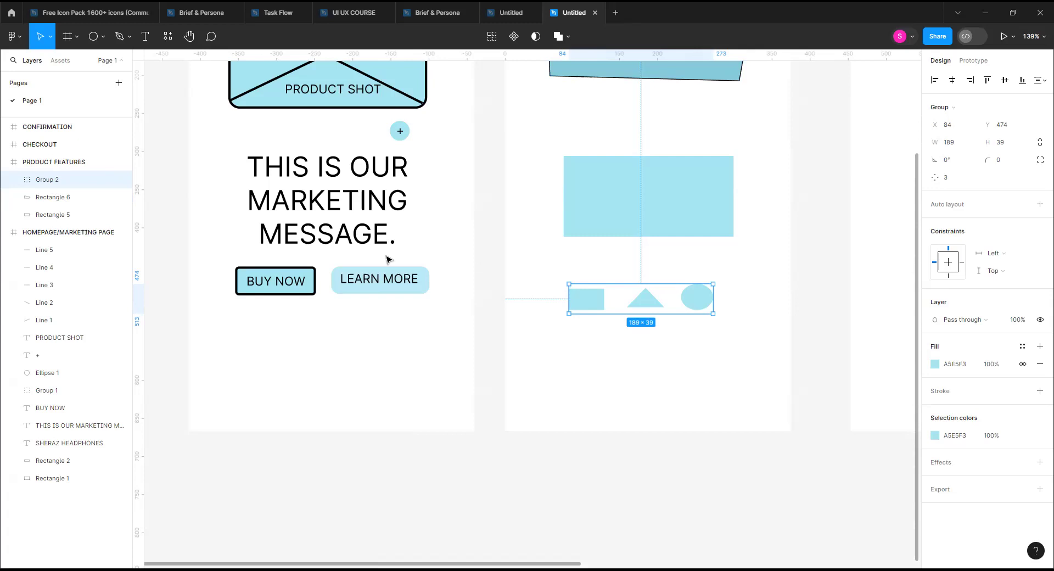
# Compare selecting the two ungrouped shapes with selecting the new group and the individual shapes inside it.
pyautogui.click(75, 198)
pyautogui.click(71, 215)
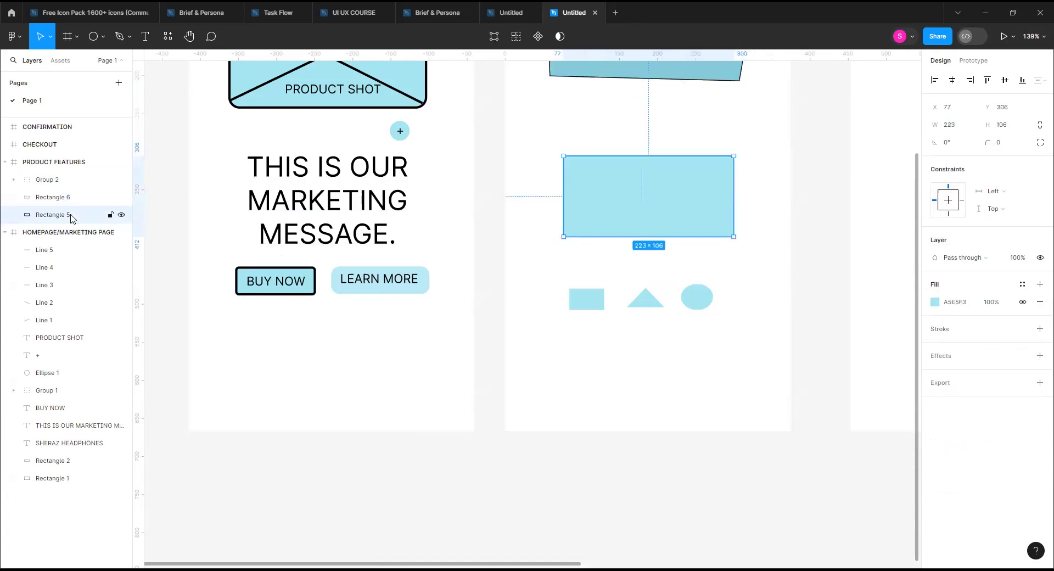
pyautogui.click(585, 299)
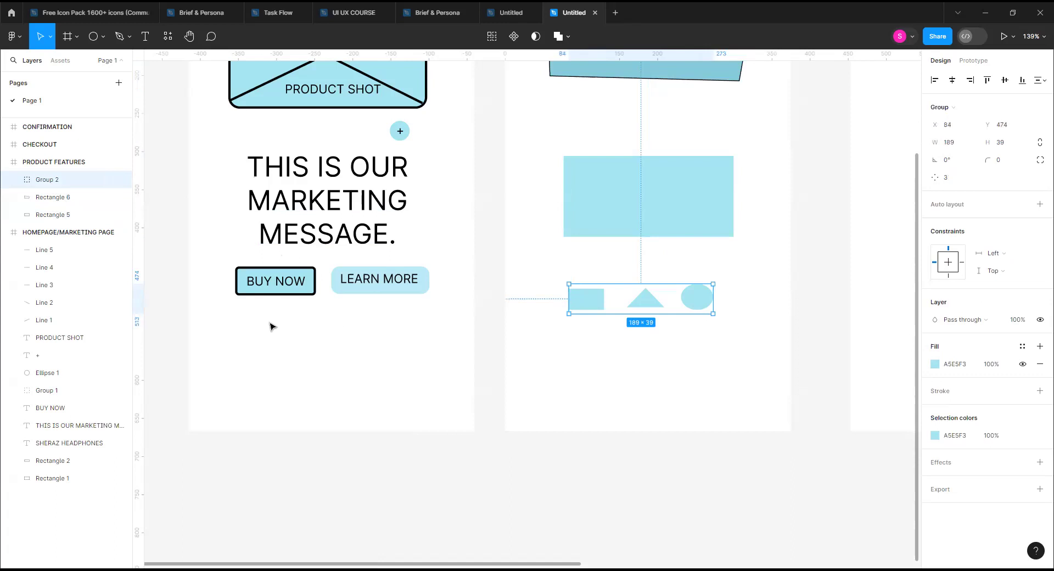
pyautogui.doubleClick(600, 300)
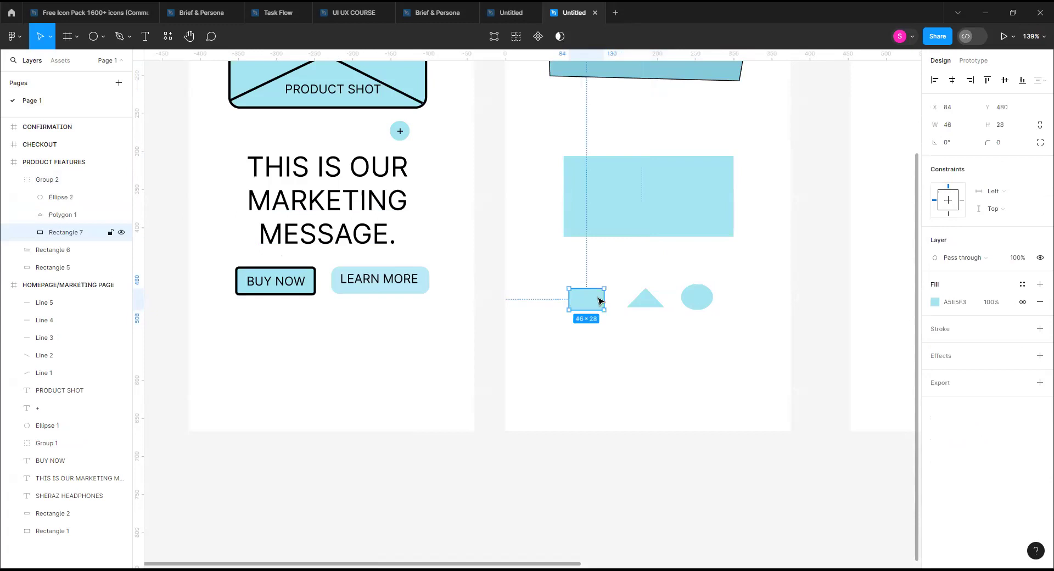
pyautogui.click(643, 301)
# Enlarge the whole group of three small shapes to about 226 × 58 from its corners.
pyautogui.click(82, 180)
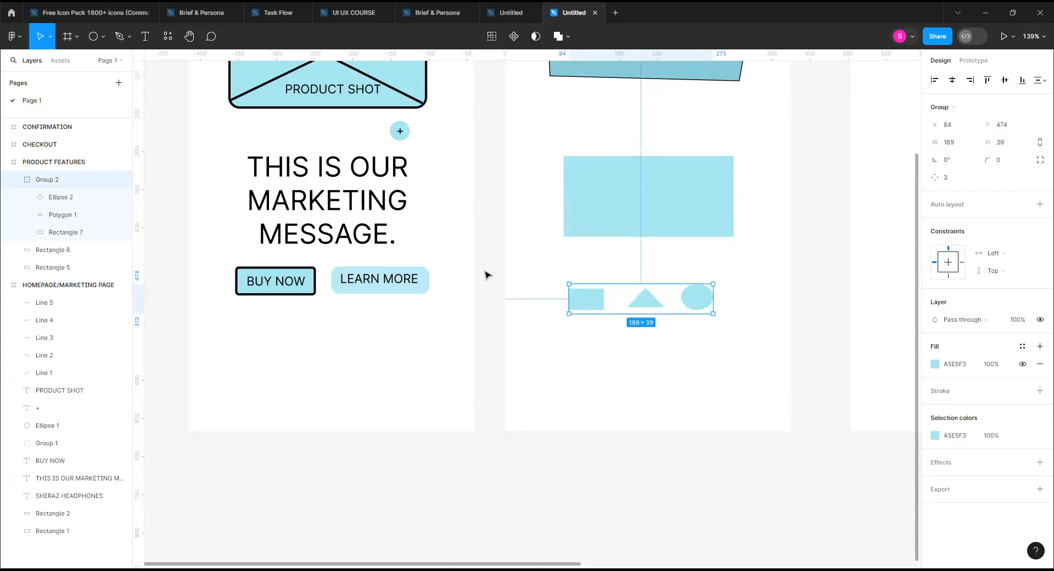
pyautogui.moveTo(711, 284); pyautogui.dragTo(685, 276)
pyautogui.moveTo(752, 260)
pyautogui.mouseDown()
pyautogui.moveTo(779, 250)
pyautogui.moveTo(686, 275)
pyautogui.moveTo(742, 271)
pyautogui.mouseUp()
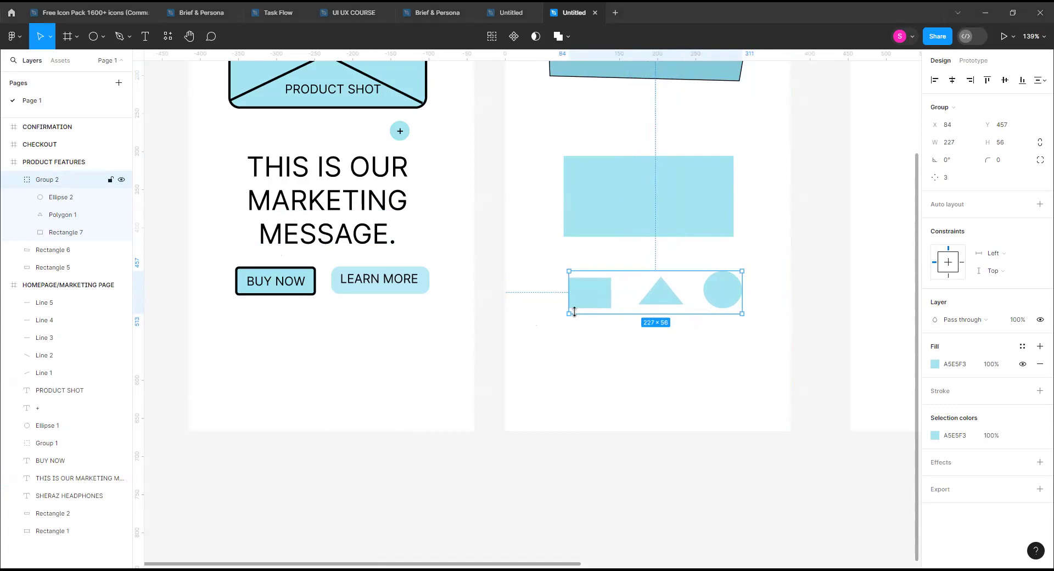
pyautogui.moveTo(569, 313)
pyautogui.mouseDown()
pyautogui.moveTo(548, 332)
pyautogui.moveTo(607, 301)
pyautogui.moveTo(616, 308)
pyautogui.moveTo(569, 315)
pyautogui.mouseUp()
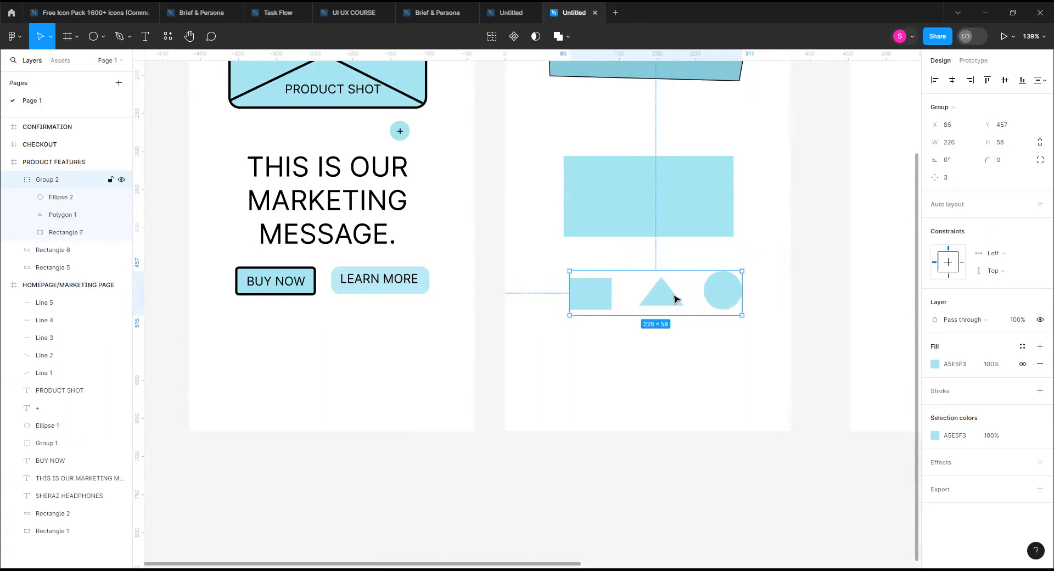
# Resize only the triangle inside the group to about 68 × 53.
pyautogui.click(670, 362)
pyautogui.doubleClick(663, 297)
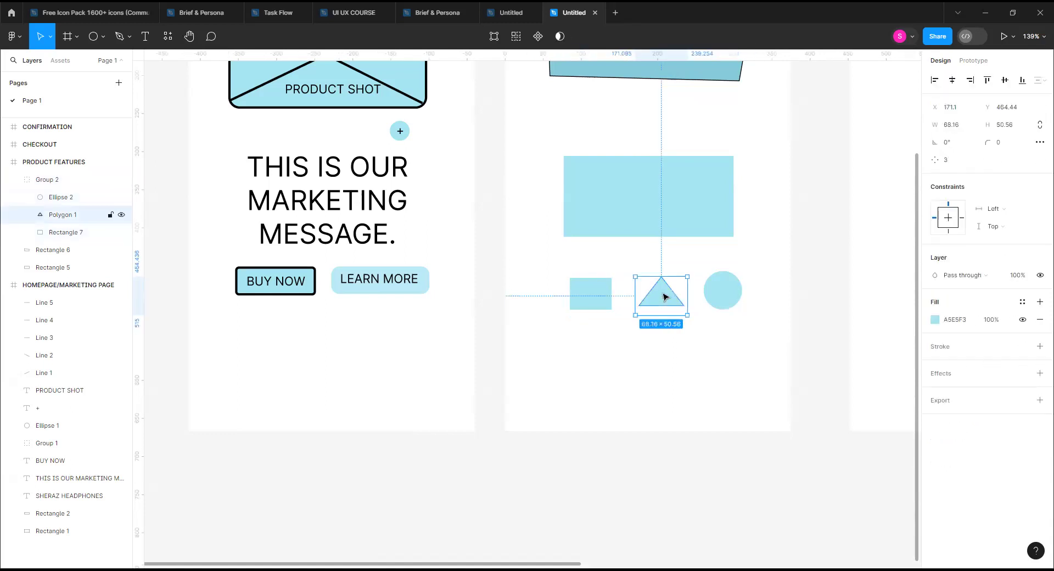
pyautogui.moveTo(688, 276)
pyautogui.mouseDown()
pyautogui.moveTo(713, 255)
pyautogui.moveTo(668, 282)
pyautogui.moveTo(696, 278)
pyautogui.moveTo(687, 274)
pyautogui.mouseUp()
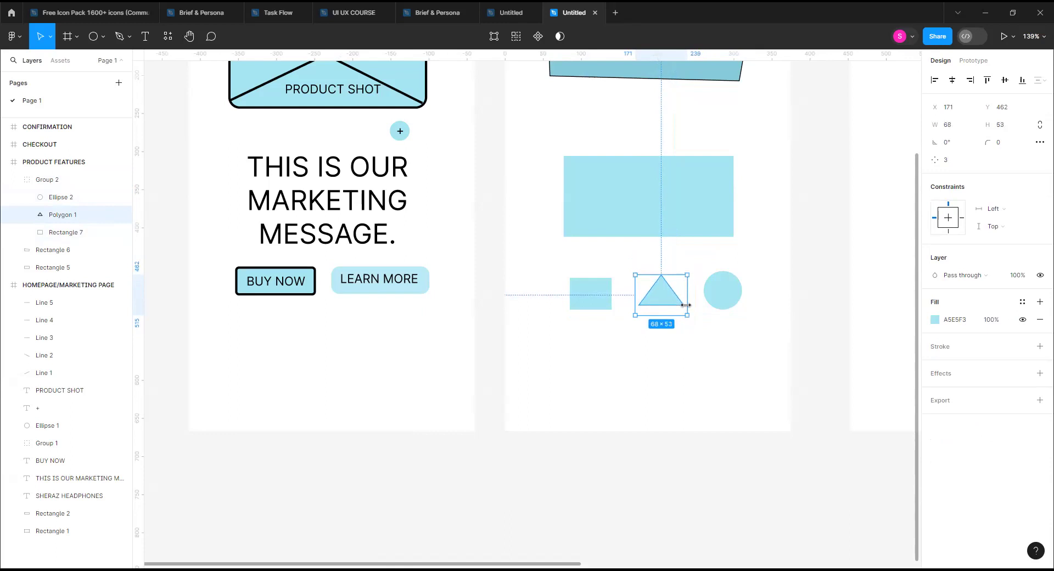
pyautogui.click(689, 347)
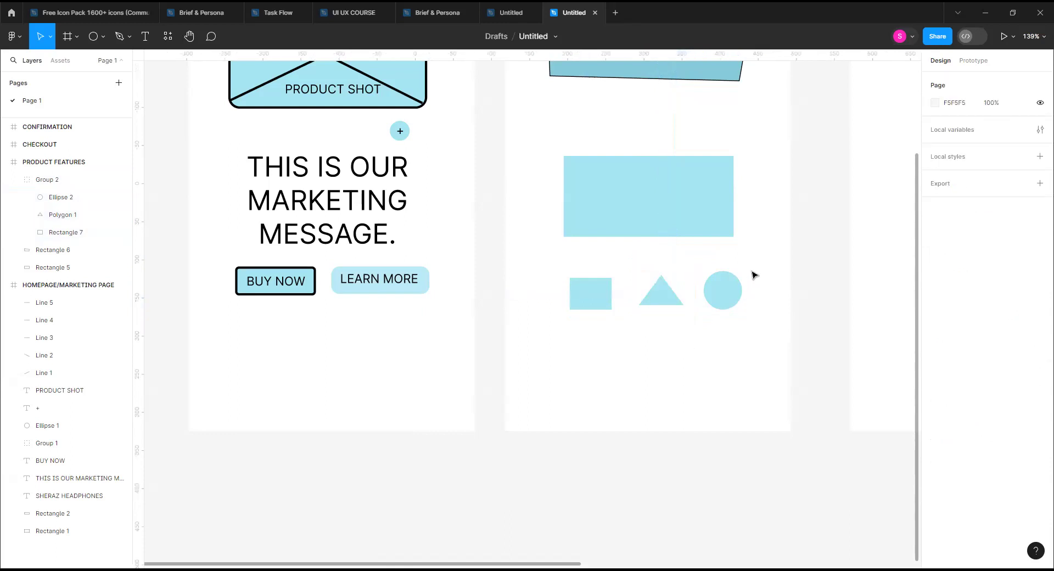
# Move only the small rectangle inside the group slightly, to about X 86, Y 466.
pyautogui.moveTo(759, 255); pyautogui.dragTo(577, 335)
pyautogui.click(600, 352)
pyautogui.doubleClick(582, 287)
pyautogui.moveTo(582, 287)
pyautogui.mouseDown()
pyautogui.moveTo(538, 252)
pyautogui.moveTo(600, 288)
pyautogui.mouseUp()
pyautogui.moveTo(598, 284); pyautogui.dragTo(598, 288)
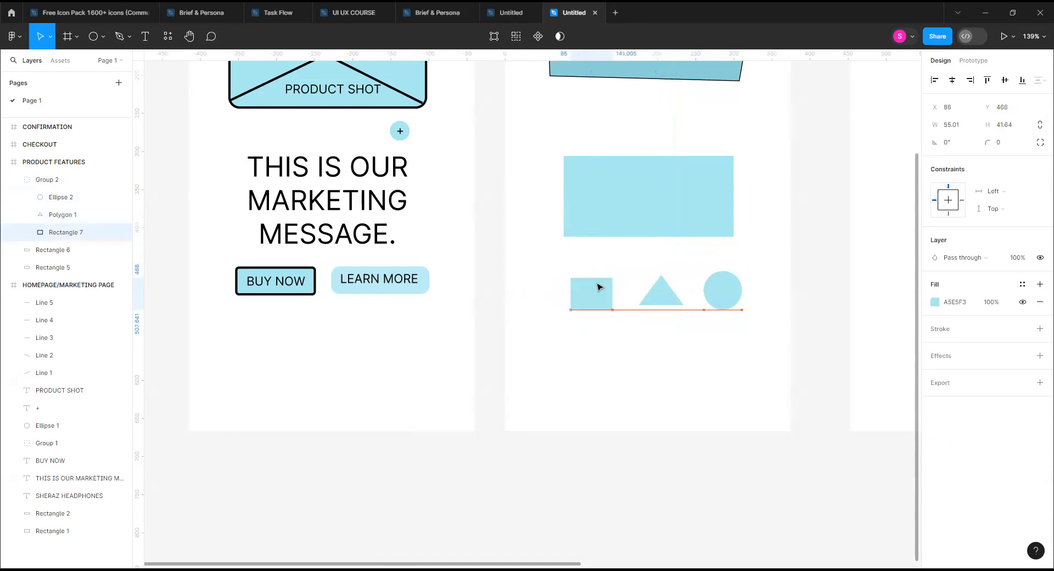
pyautogui.click(619, 337)
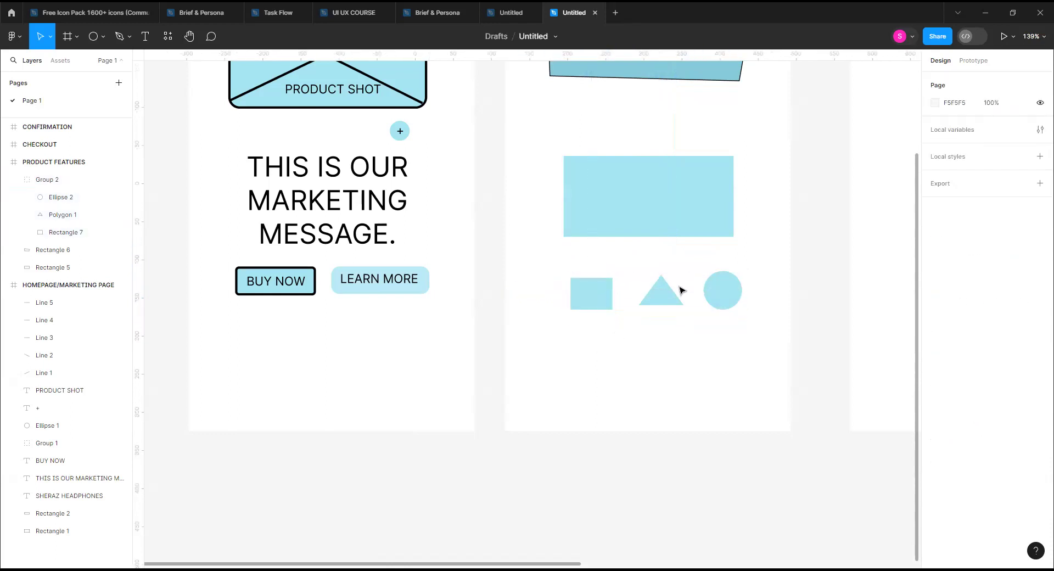
# Move the whole group of three shapes to about X 63, Y 427, just beneath the large rectangle.
pyautogui.moveTo(746, 268); pyautogui.dragTo(621, 332)
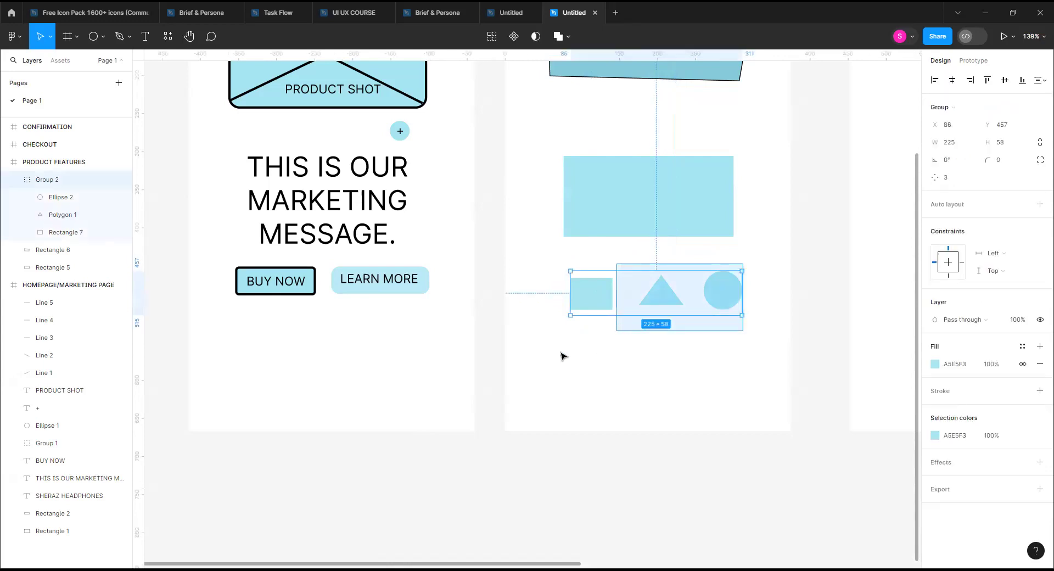
pyautogui.click(648, 335)
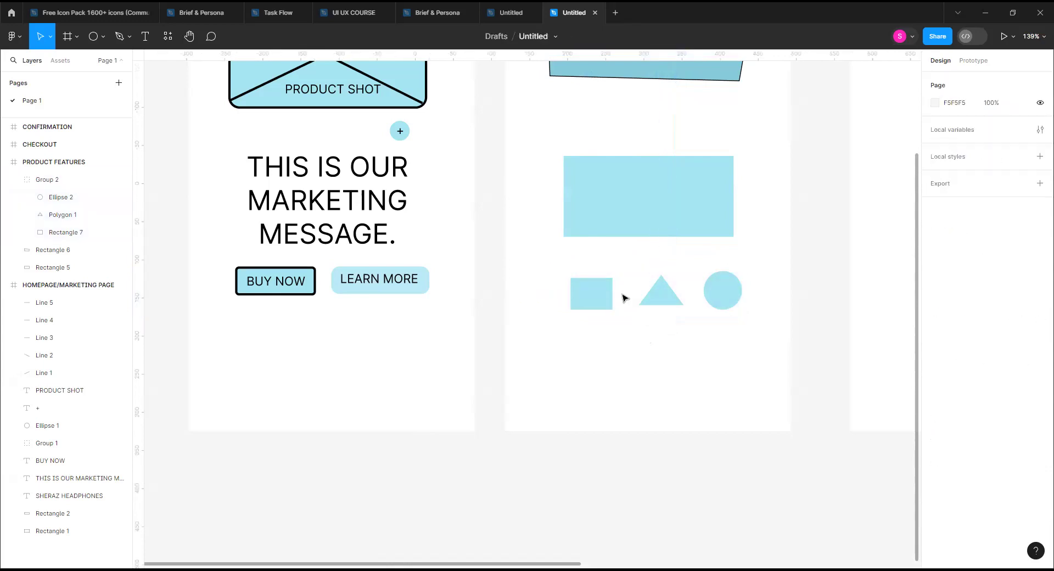
pyautogui.click(66, 179)
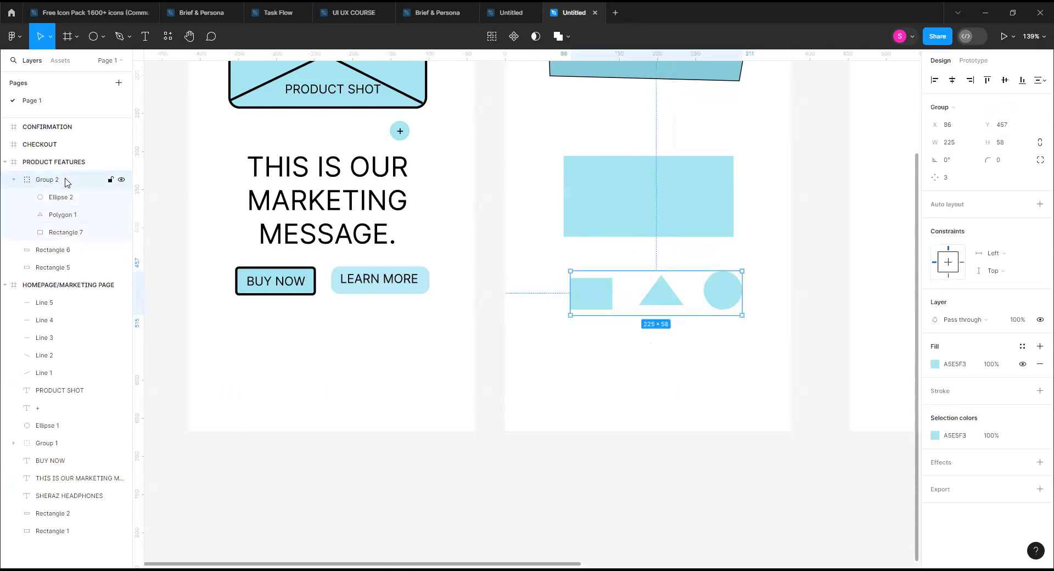
pyautogui.moveTo(624, 293); pyautogui.dragTo(598, 296)
pyautogui.click(732, 343)
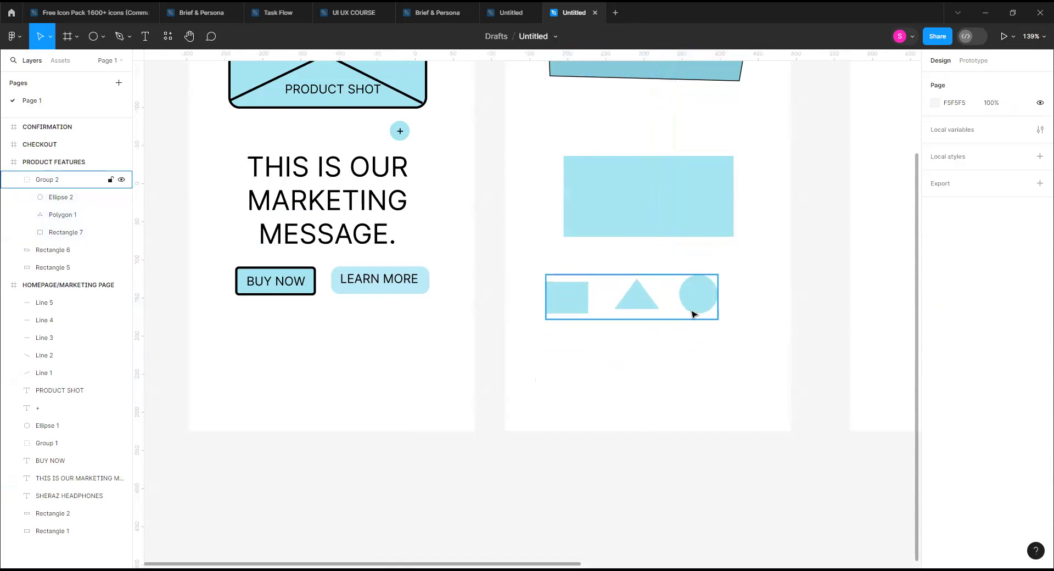
pyautogui.click(693, 314)
pyautogui.moveTo(692, 314); pyautogui.dragTo(700, 288)
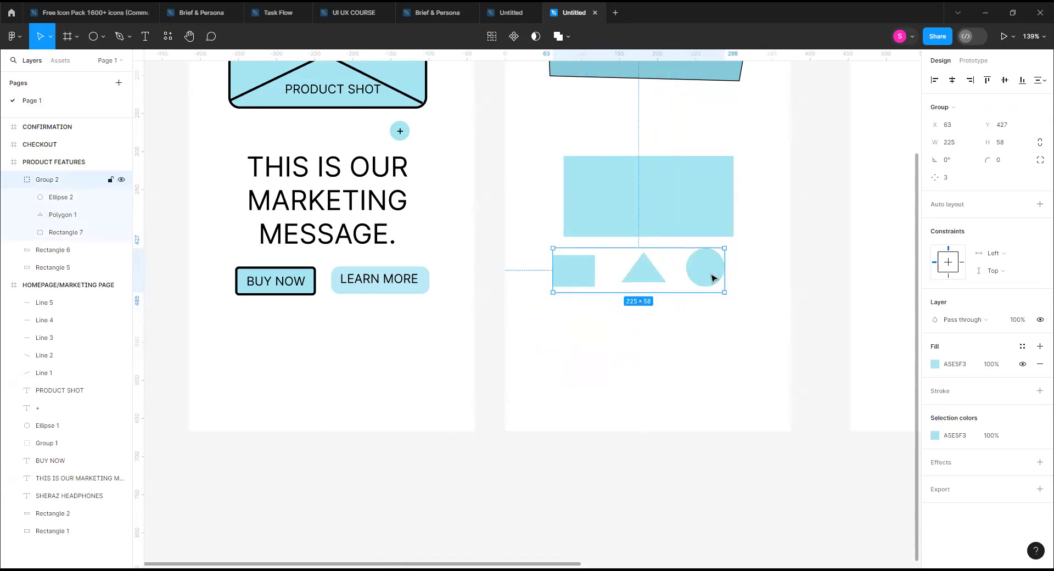
# Nudge only the circle inside the group slightly to the left.
pyautogui.doubleClick(713, 278)
pyautogui.moveTo(713, 278)
pyautogui.mouseDown()
pyautogui.moveTo(734, 338)
pyautogui.moveTo(718, 266)
pyautogui.moveTo(710, 273)
pyautogui.moveTo(701, 261)
pyautogui.moveTo(712, 278)
pyautogui.mouseUp()
pyautogui.click(725, 336)
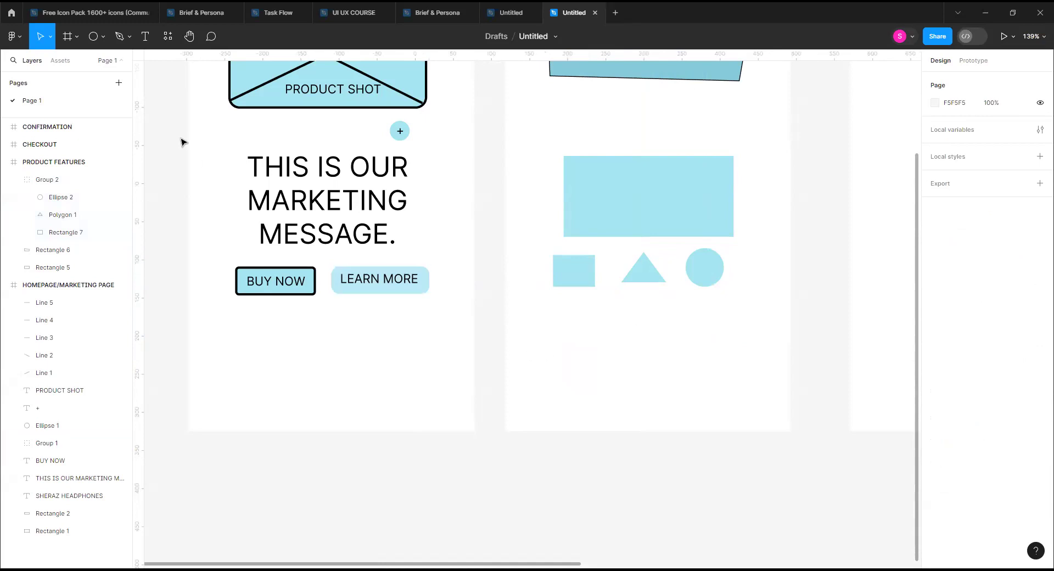
# Draw a rectangle about 47 × 29 and a triangle about 74 × 38 side by side below the group of three shapes.
pyautogui.click(102, 37)
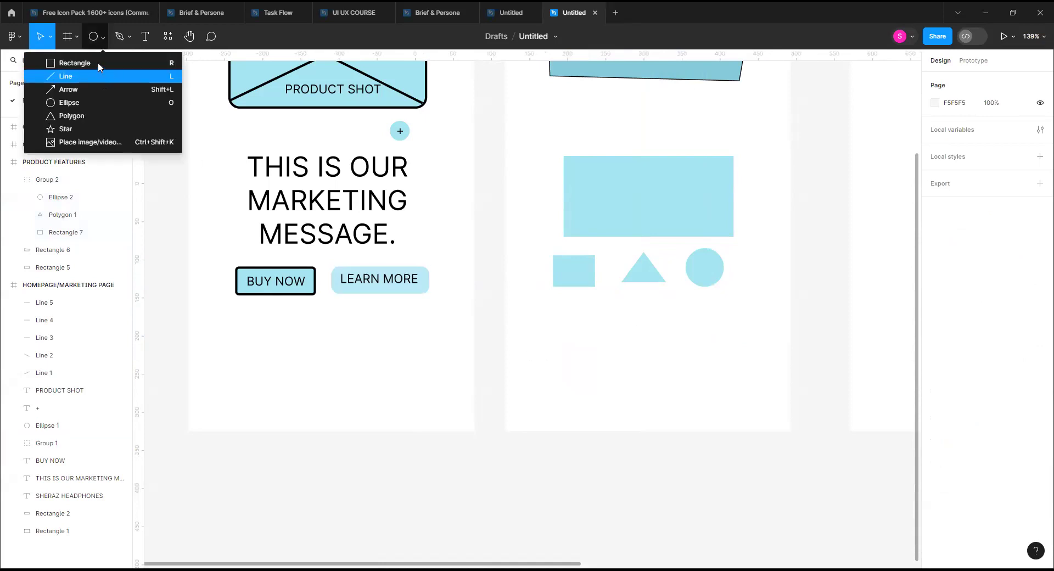
pyautogui.click(97, 62)
pyautogui.moveTo(565, 336); pyautogui.dragTo(603, 356)
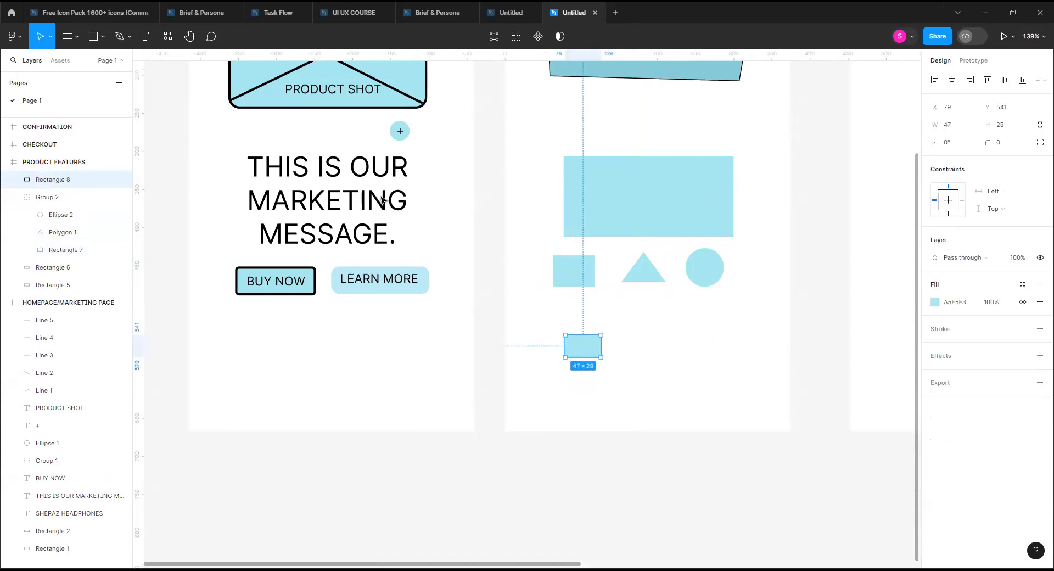
pyautogui.click(94, 37)
pyautogui.click(100, 38)
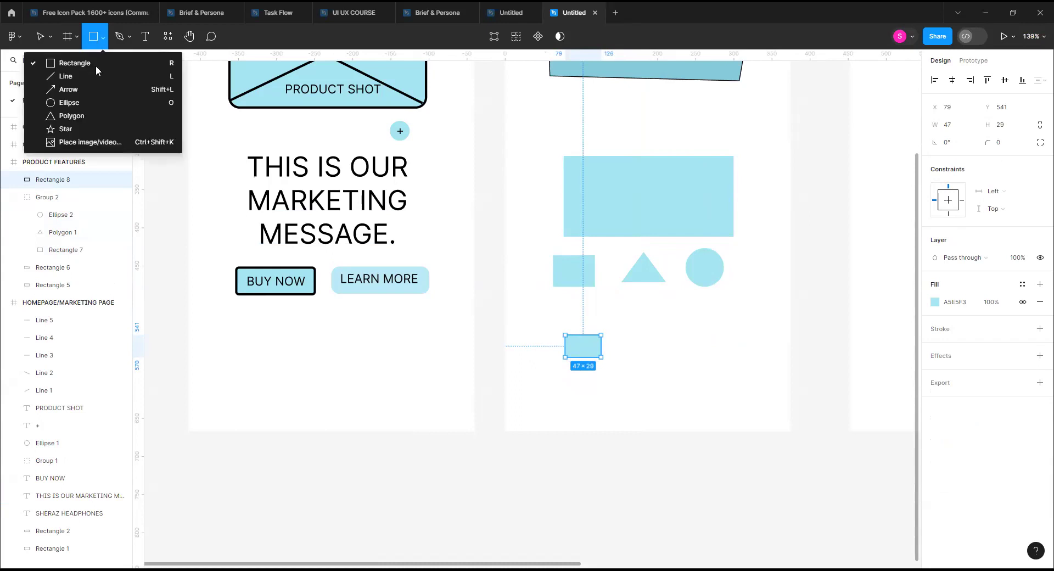
pyautogui.click(82, 117)
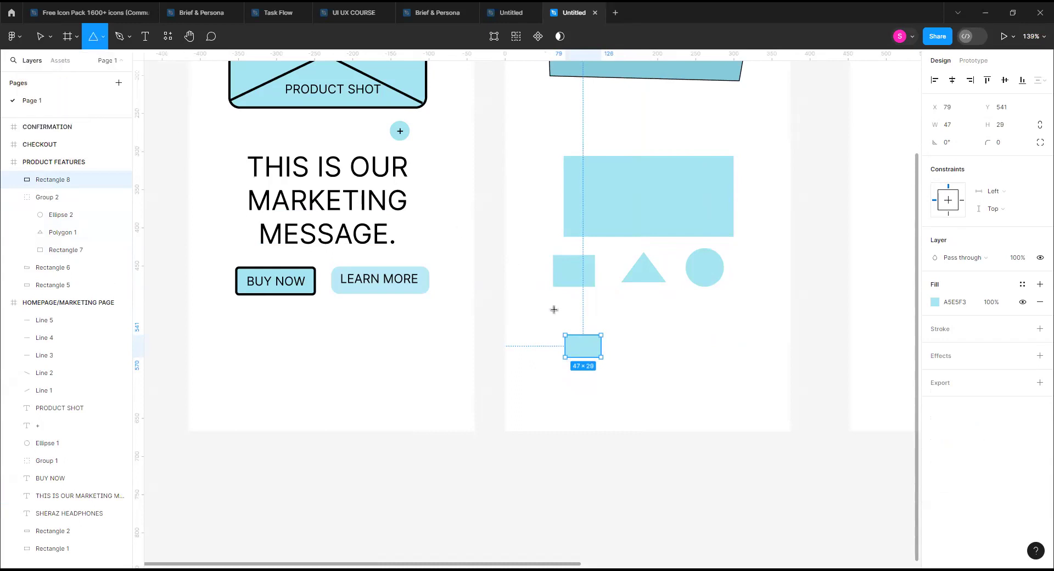
pyautogui.moveTo(619, 337); pyautogui.dragTo(679, 364)
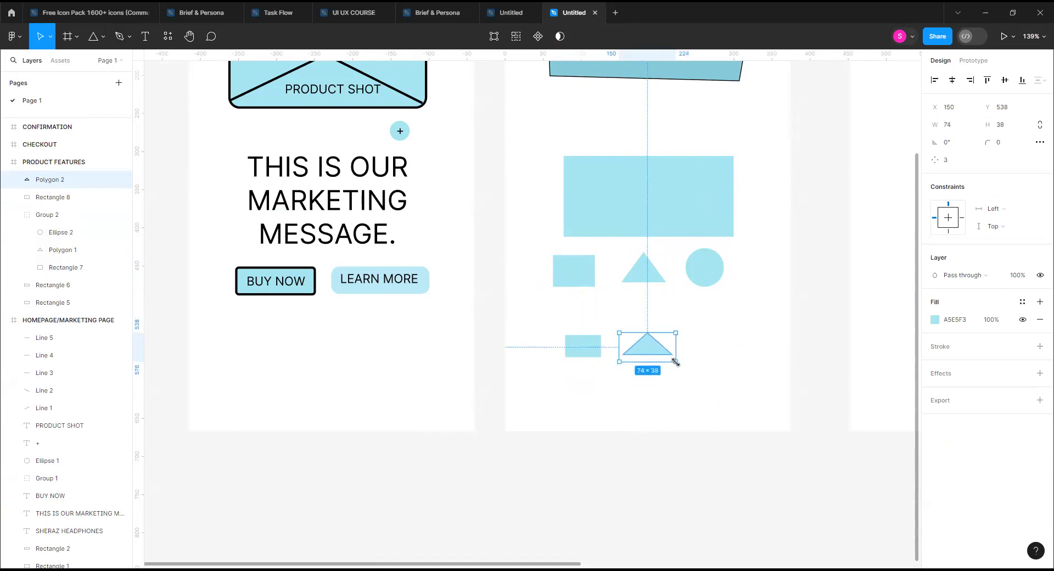
# Draw an ellipse about 42 × 31 to the right of the new triangle.
pyautogui.click(103, 36)
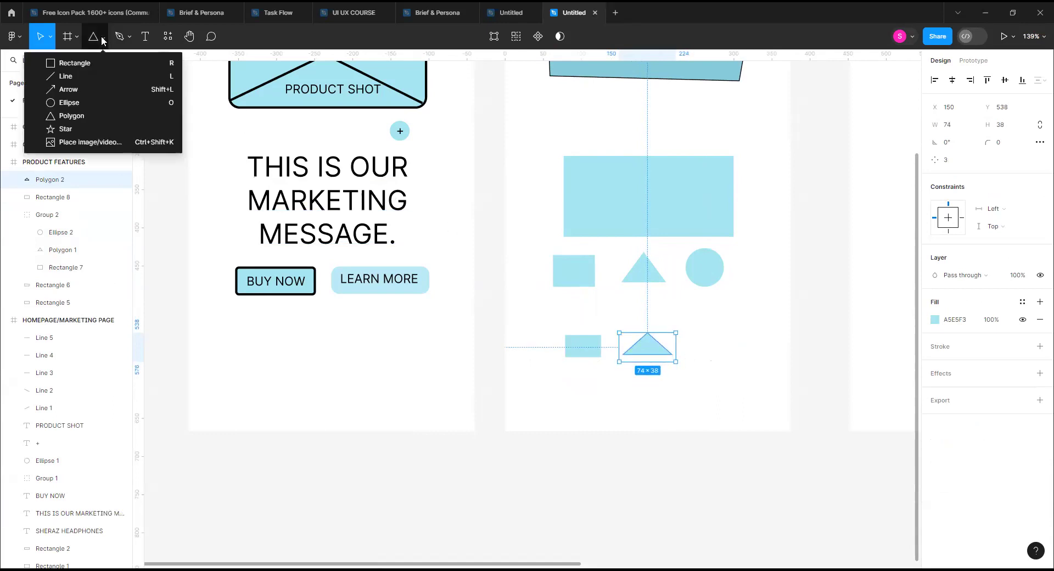
pyautogui.click(103, 101)
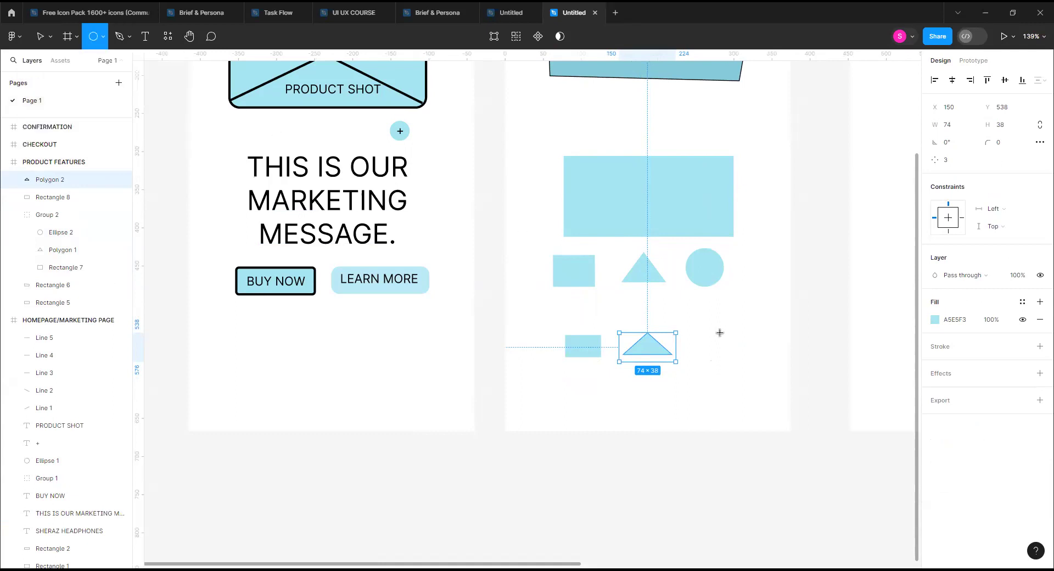
pyautogui.moveTo(695, 333); pyautogui.dragTo(727, 356)
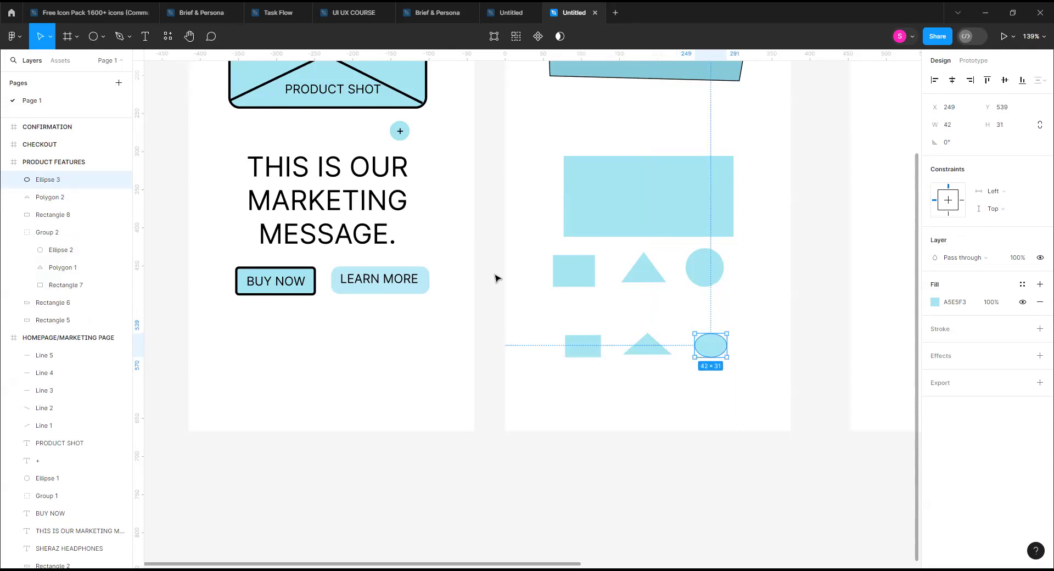
# Wrap the new rectangle, triangle and ellipse in a frame and move it to about X 142, Y 583.
pyautogui.click(524, 324)
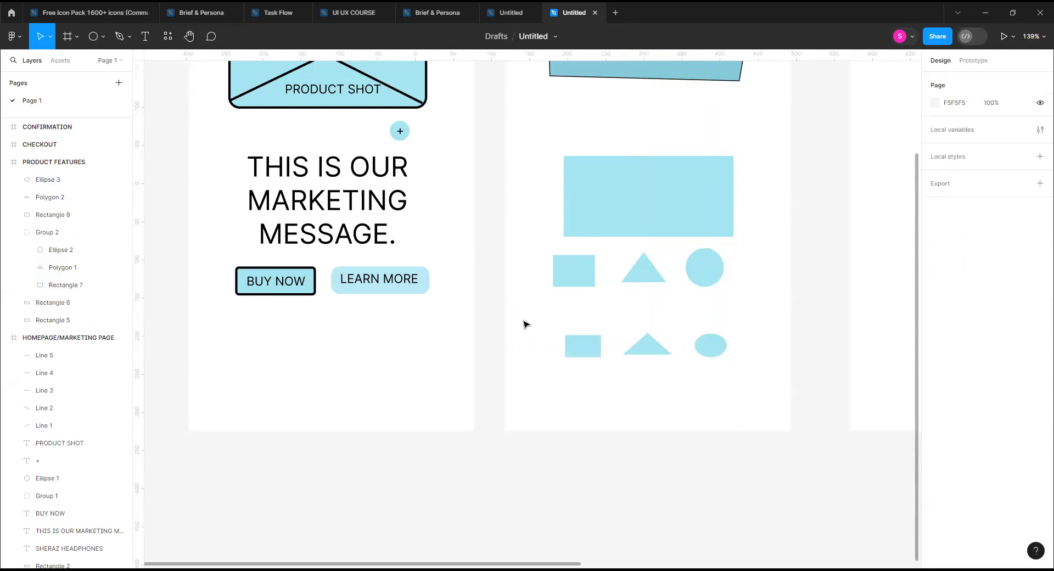
pyautogui.moveTo(522, 322); pyautogui.dragTo(734, 369)
pyautogui.rightClick(629, 344)
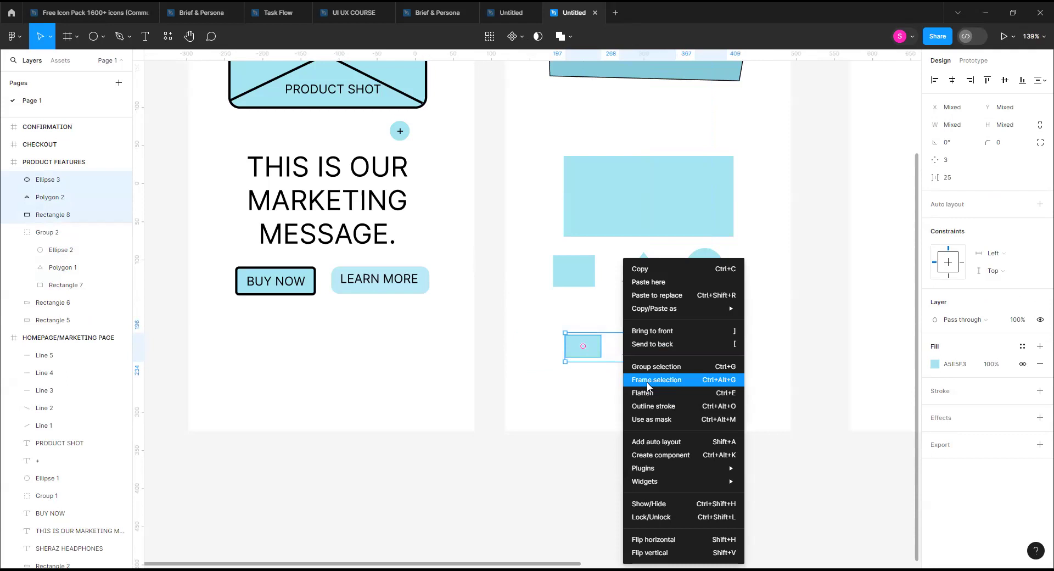
pyautogui.click(648, 386)
pyautogui.moveTo(622, 349); pyautogui.dragTo(677, 386)
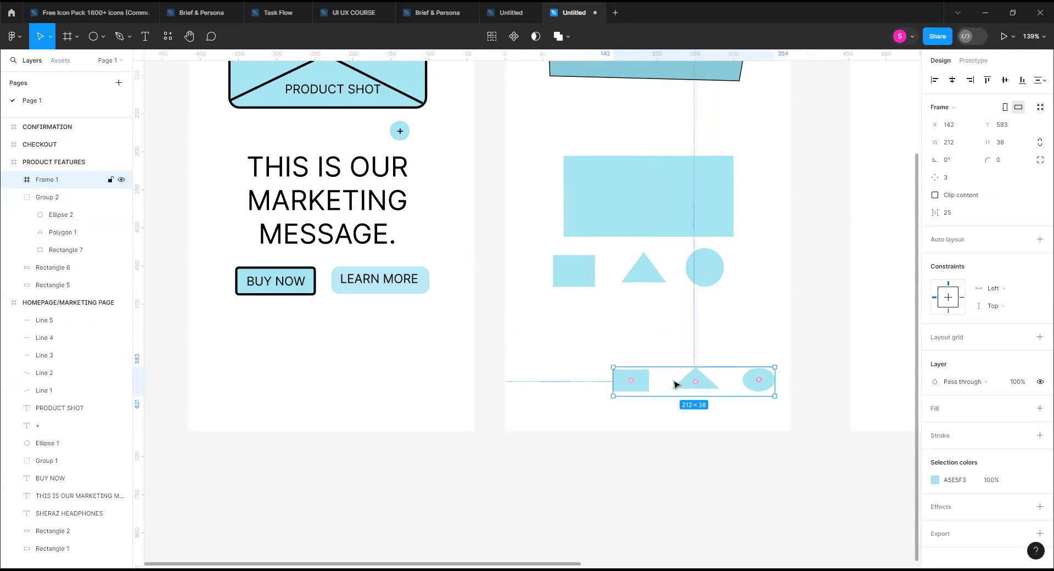
# Expand the new frame's layer contents and rename the frame TITLE.
pyautogui.click(14, 180)
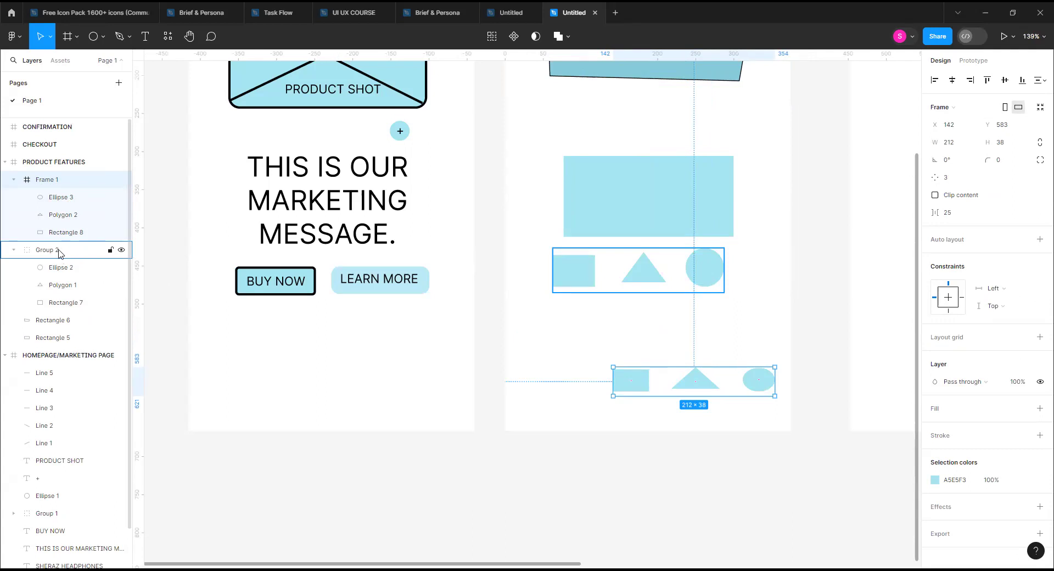
pyautogui.doubleClick(44, 179)
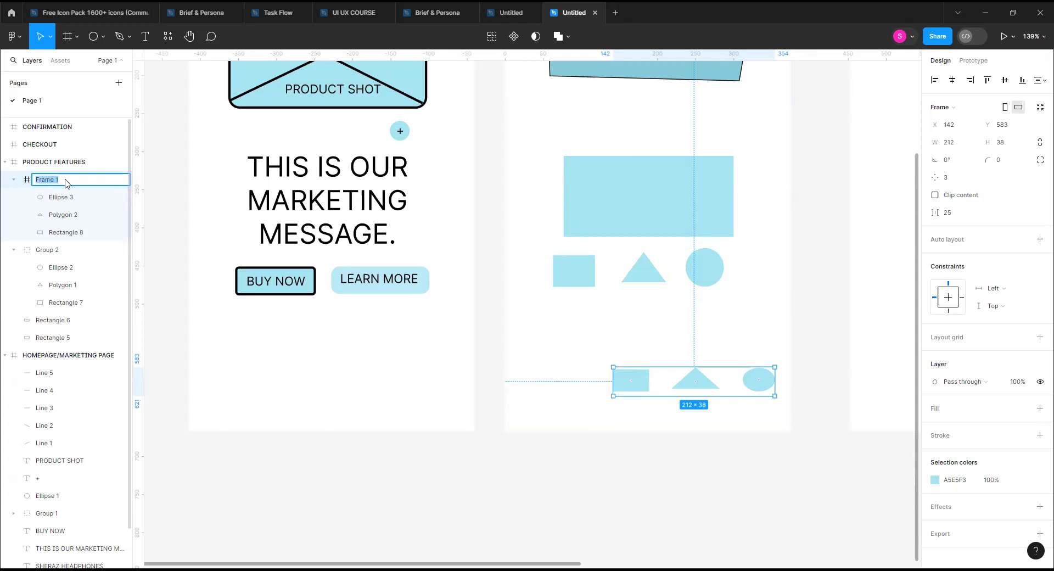
pyautogui.write('TITLE')
pyautogui.click(563, 371)
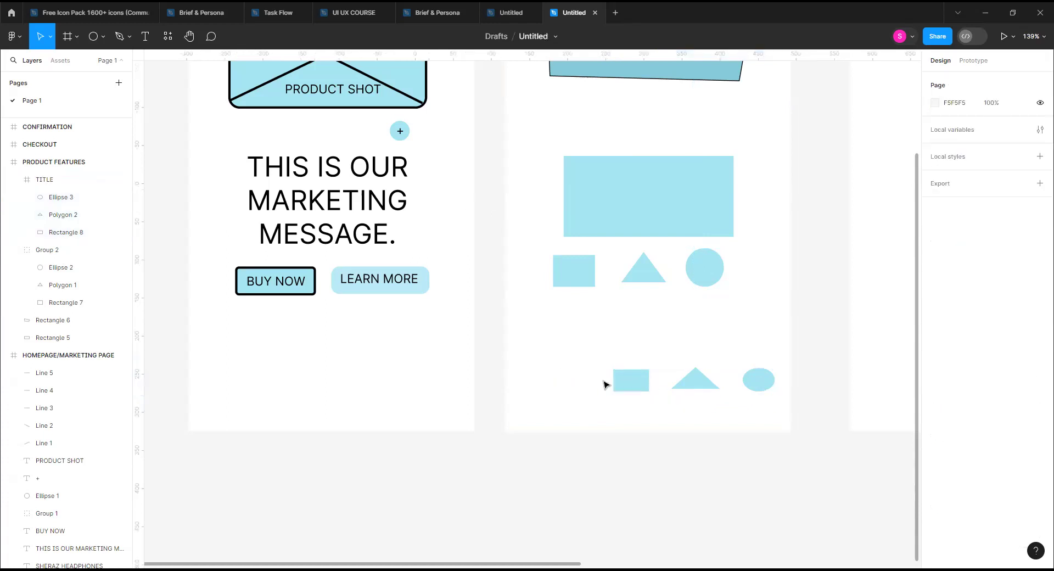
# Nudge only the triangle inside the TITLE frame slightly to the left, to about X 69.
pyautogui.click(648, 395)
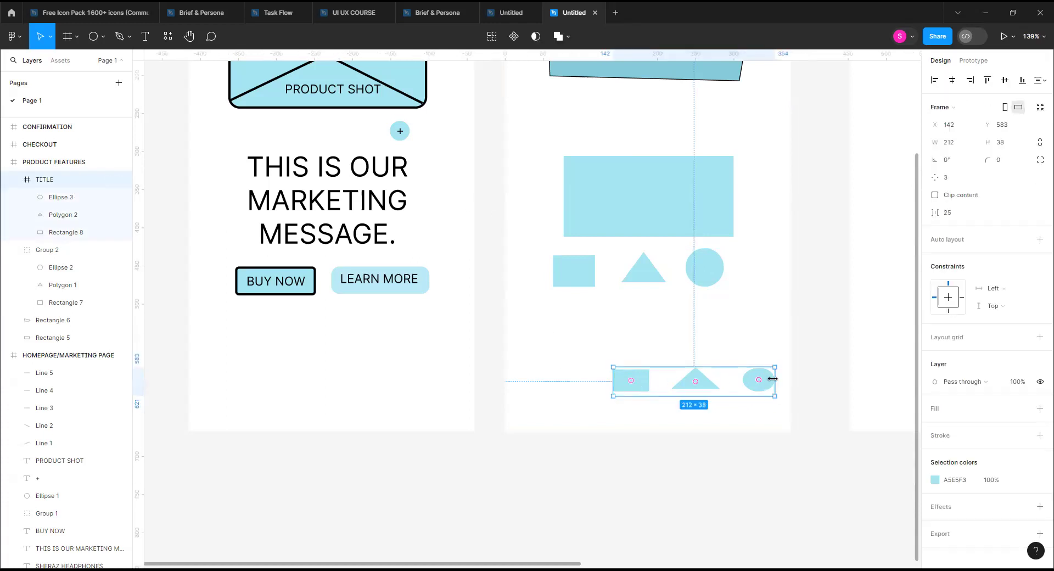
pyautogui.moveTo(690, 386)
pyautogui.mouseDown()
pyautogui.moveTo(682, 347)
pyautogui.moveTo(691, 387)
pyautogui.mouseUp()
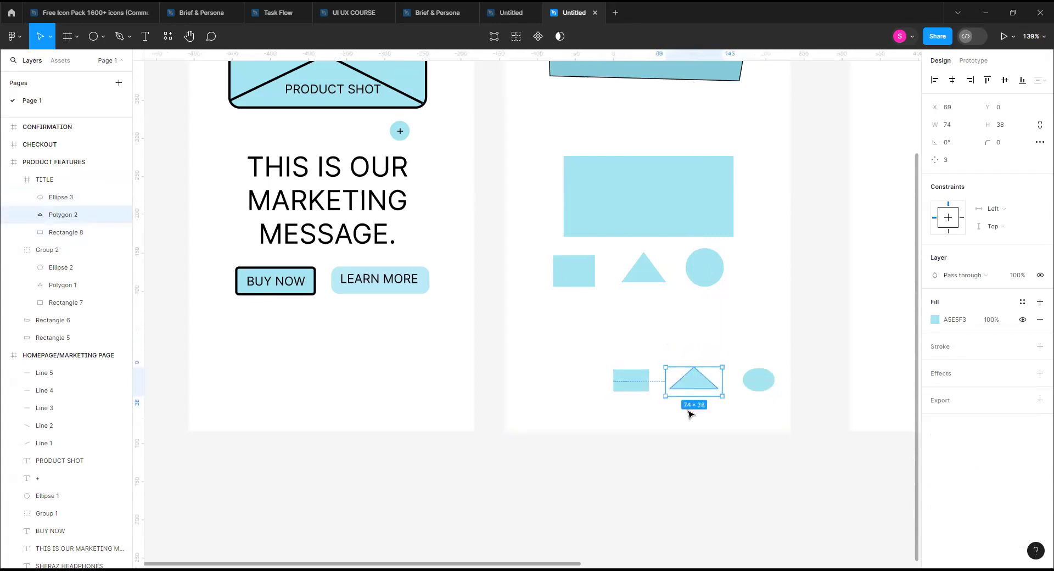
pyautogui.click(736, 434)
# Narrow the TITLE frame from its right edge to about 163 wide, excluding the ellipse.
pyautogui.click(739, 374)
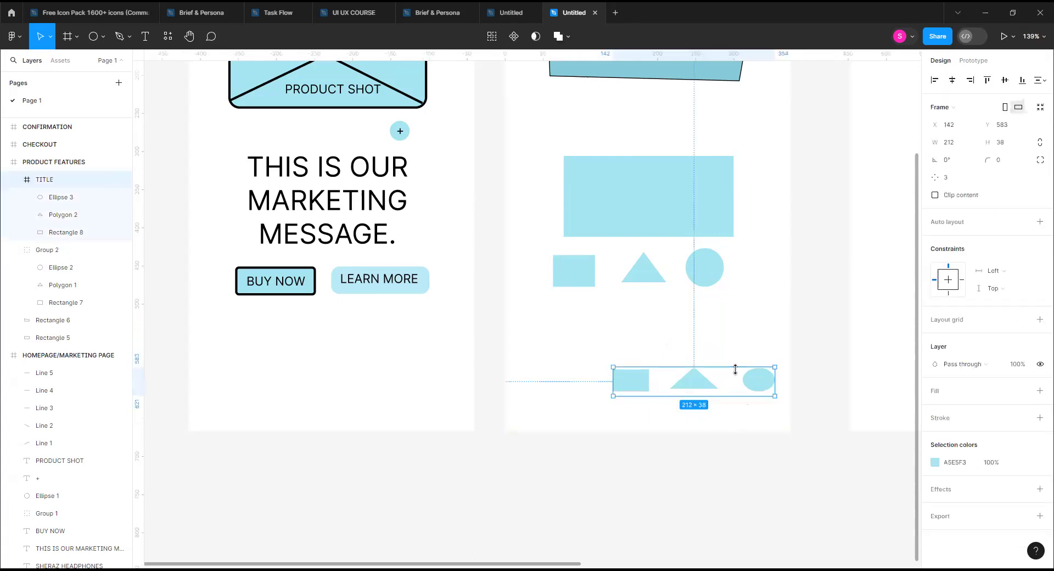
pyautogui.moveTo(775, 378); pyautogui.dragTo(737, 381)
pyautogui.click(783, 418)
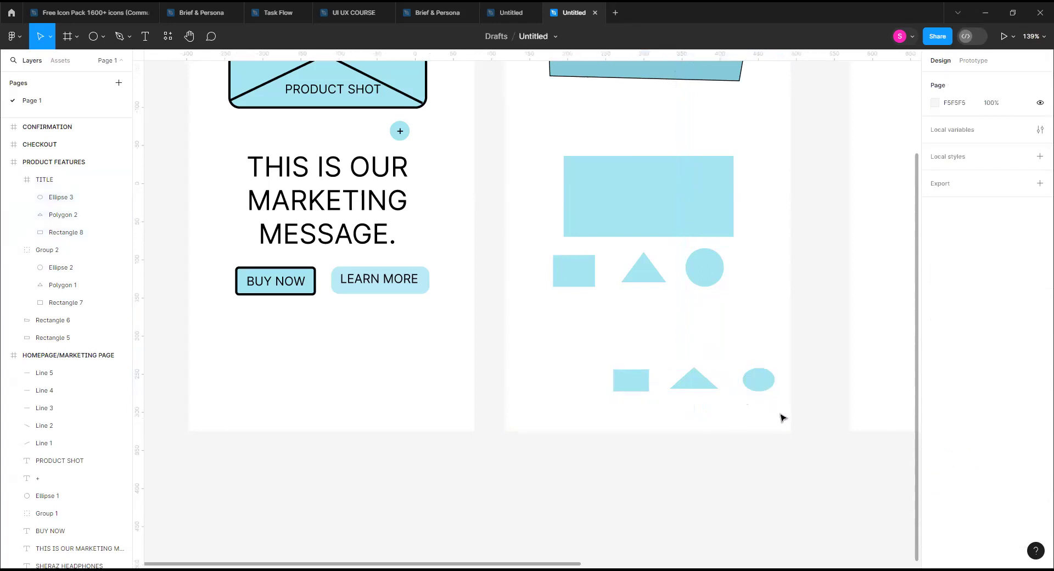
# Select the ellipse lying beyond the narrowed frame's edge to examine how it relates to the TITLE frame.
pyautogui.click(759, 382)
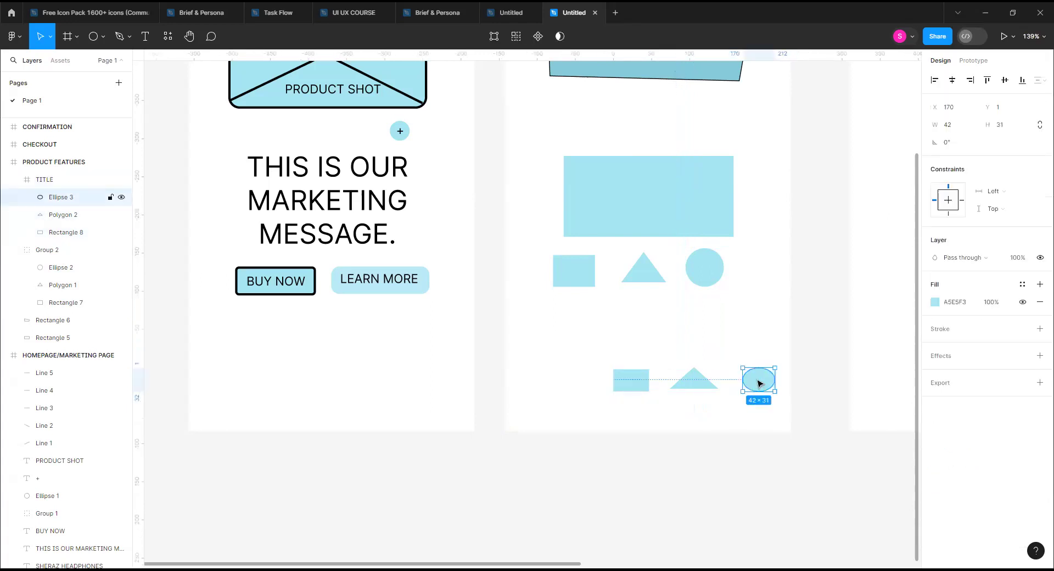
pyautogui.click(712, 390)
pyautogui.moveTo(595, 364); pyautogui.dragTo(780, 405)
pyautogui.click(756, 409)
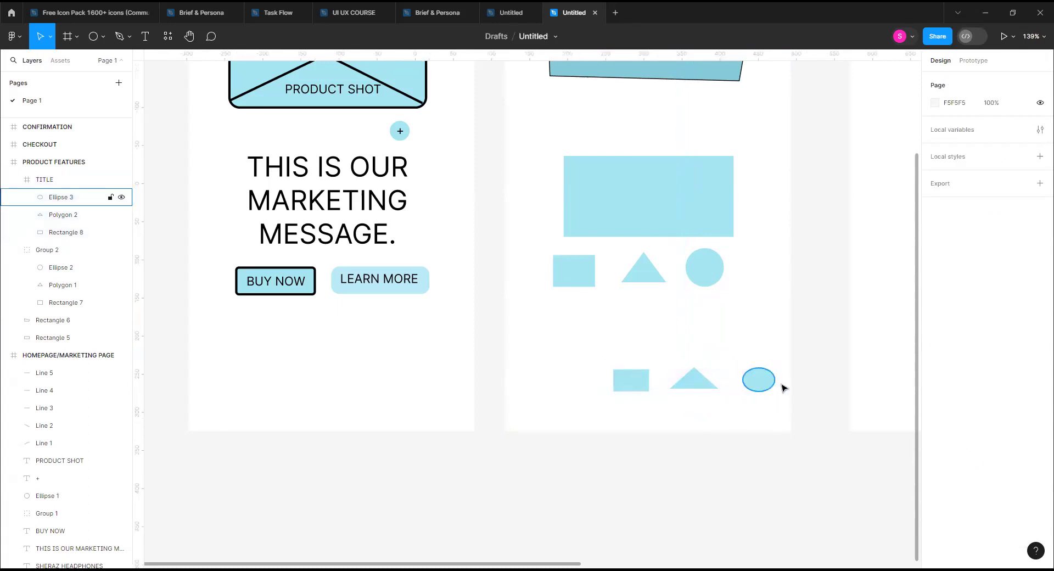
pyautogui.click(767, 386)
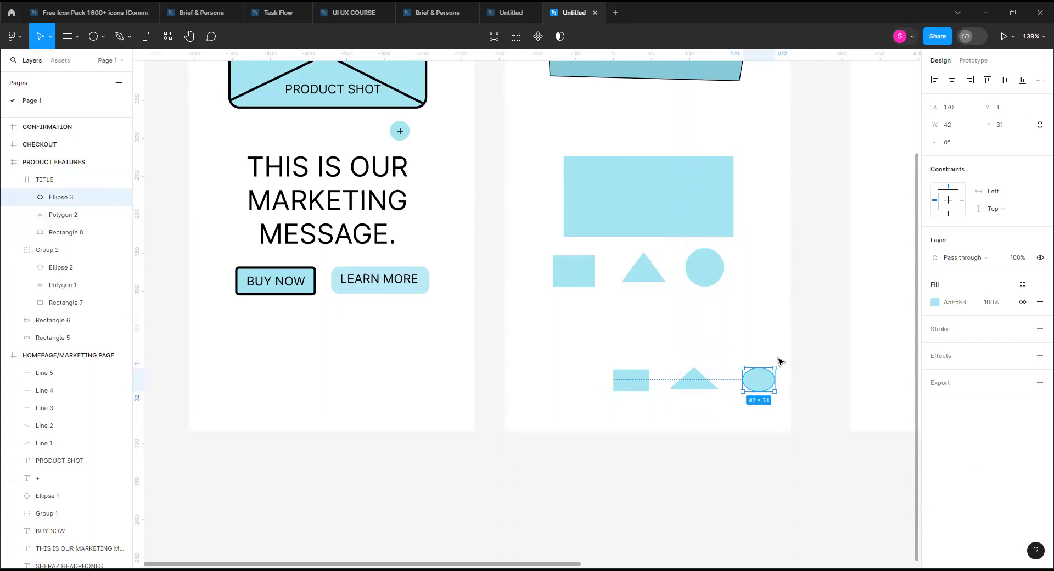
pyautogui.click(695, 356)
# Widen the TITLE frame to 212 so it encloses the ellipse, and place it at about X 148, Y 557.
pyautogui.click(706, 371)
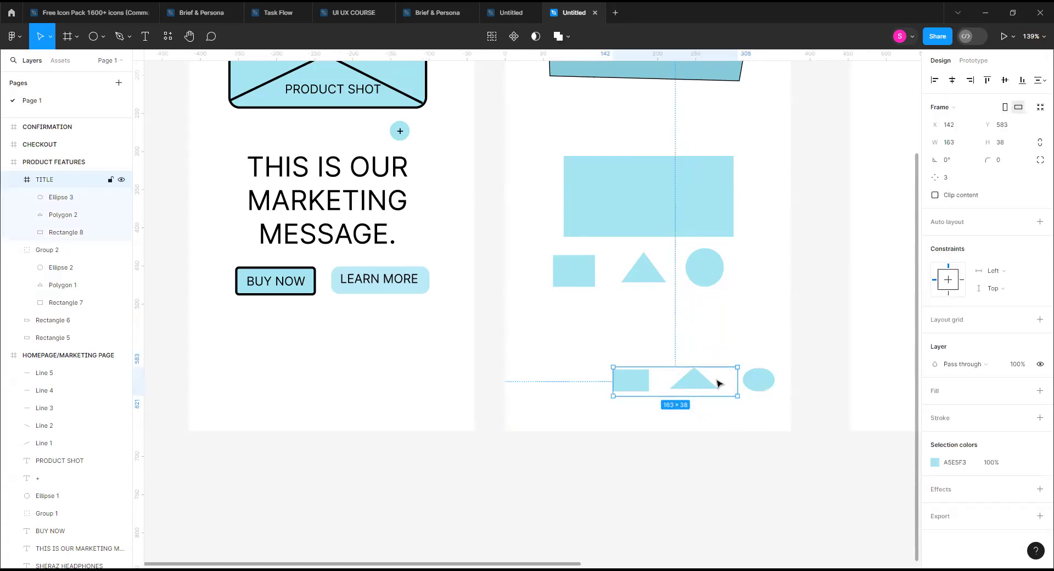
pyautogui.moveTo(714, 375); pyautogui.dragTo(700, 354)
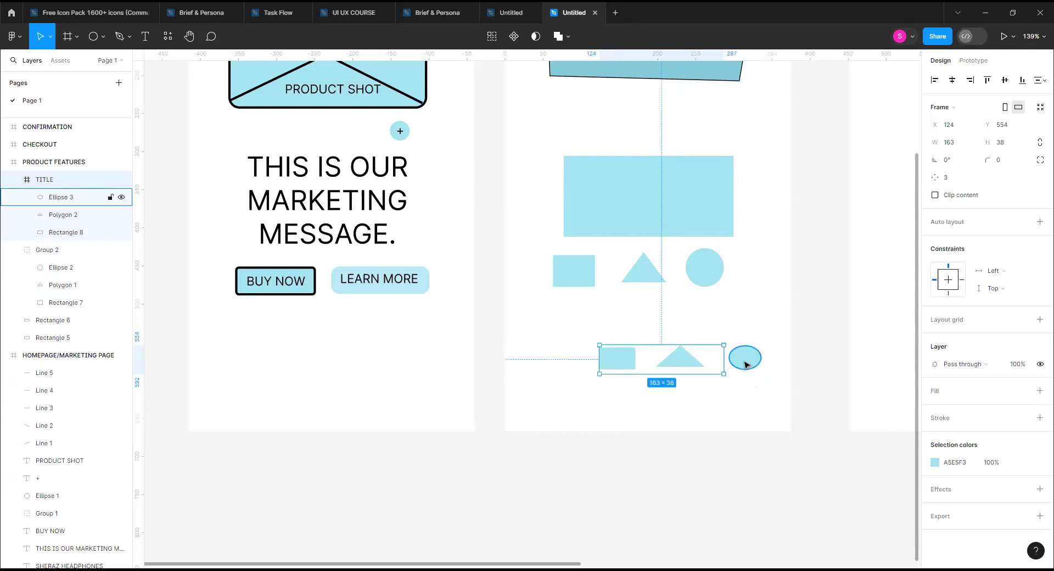
pyautogui.moveTo(686, 362); pyautogui.dragTo(779, 349)
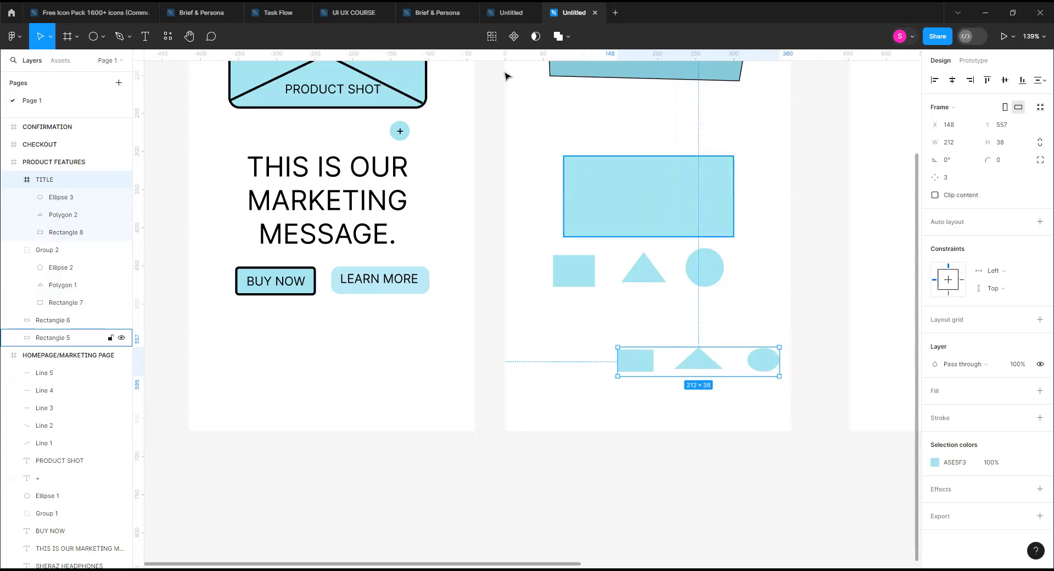
# Switch to the Brief & Persona file and locate the Reviews Horizonal and Reviews Verticale screens.
pyautogui.moveTo(334, 7)
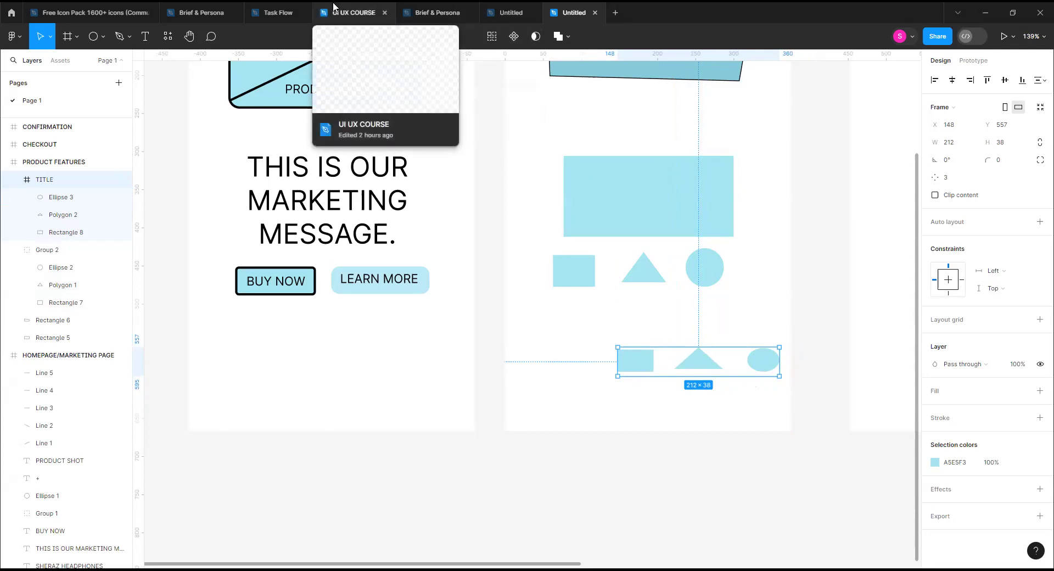
pyautogui.click(426, 12)
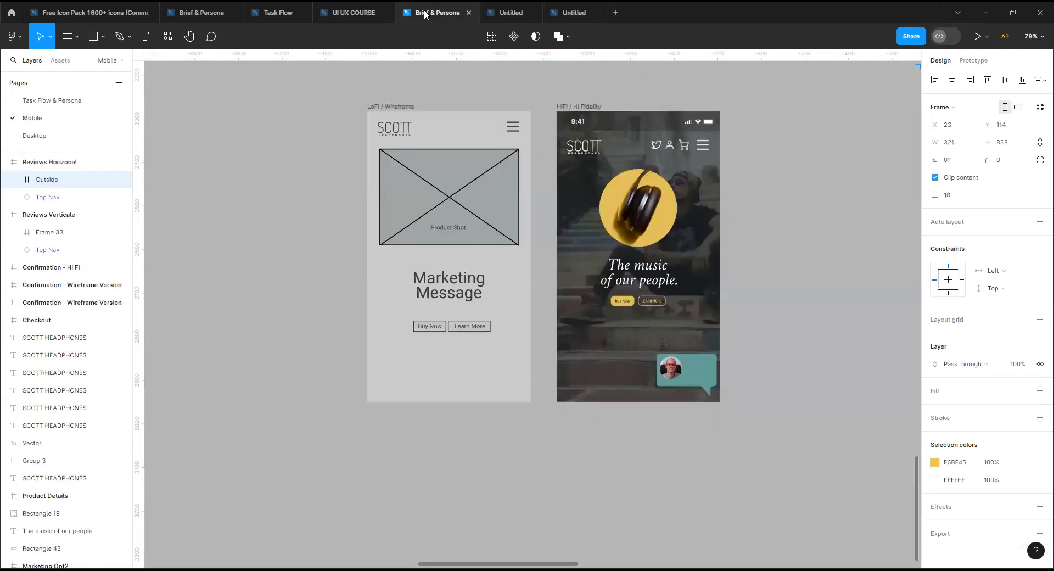
pyautogui.click(875, 316)
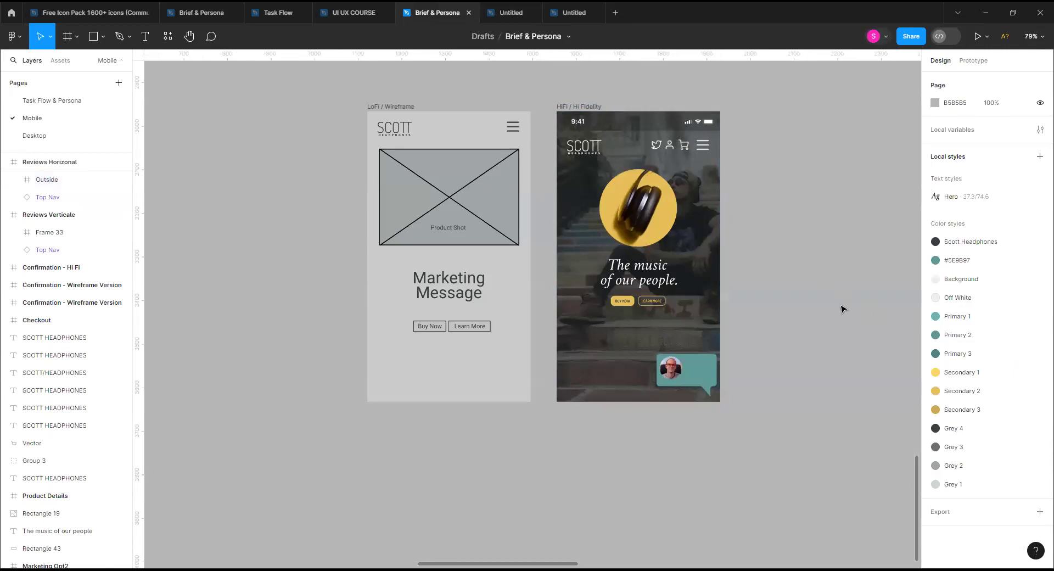
pyautogui.hscroll(3, 843, 309)
pyautogui.scroll(-5, 843, 310)
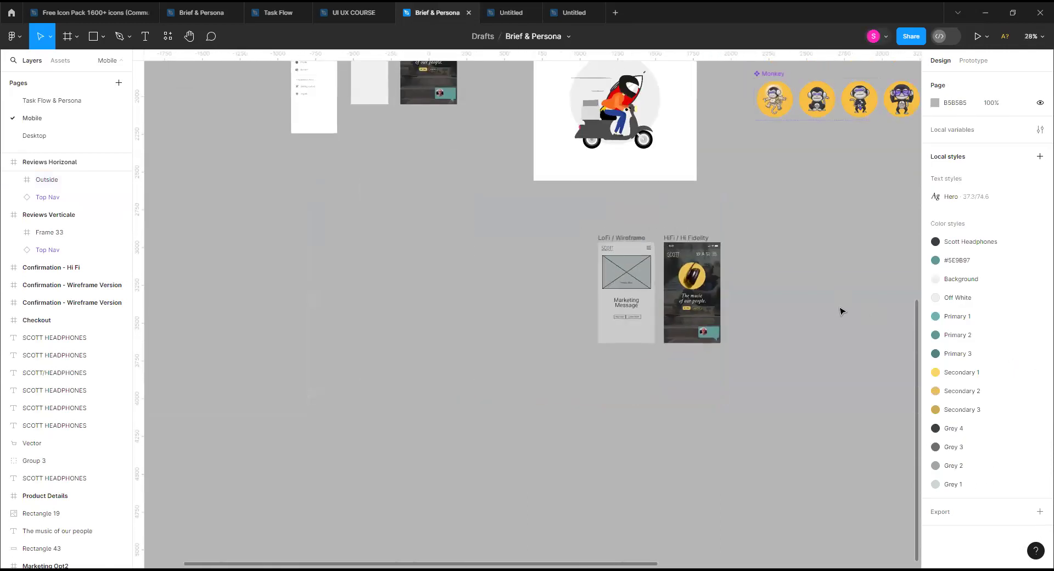
pyautogui.scroll(-5, 841, 310)
pyautogui.hscroll(5, 840, 311)
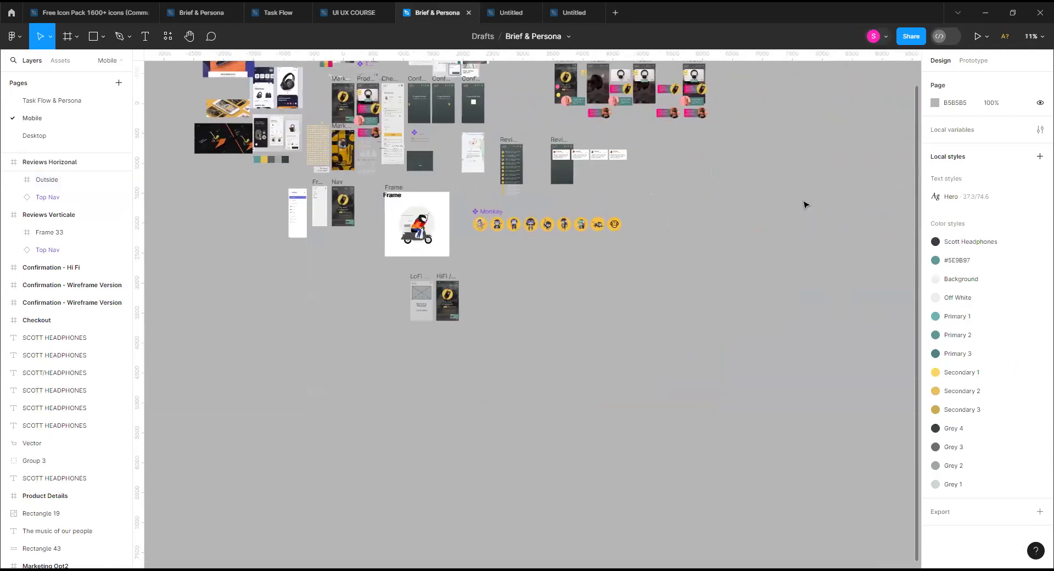
pyautogui.scroll(5, 805, 205)
pyautogui.hscroll(-4, 803, 192)
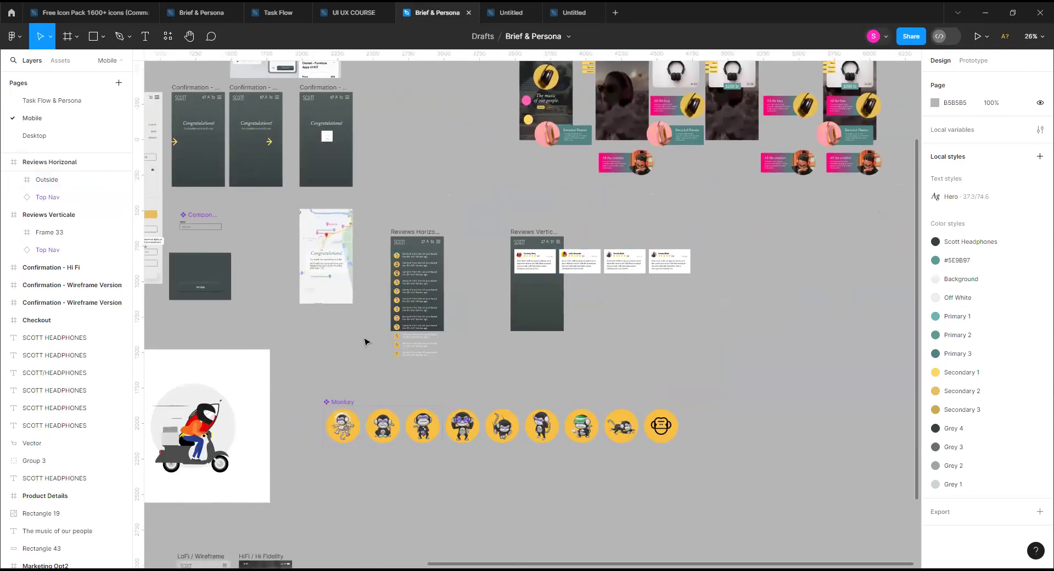
pyautogui.scroll(3, 593, 289)
pyautogui.hscroll(-5, 593, 289)
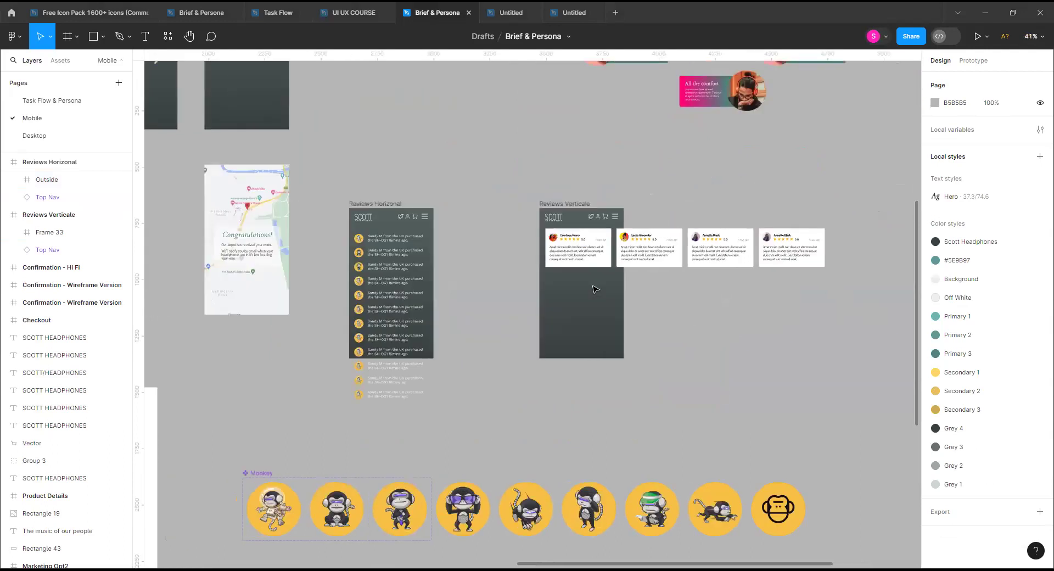
pyautogui.scroll(2, 593, 289)
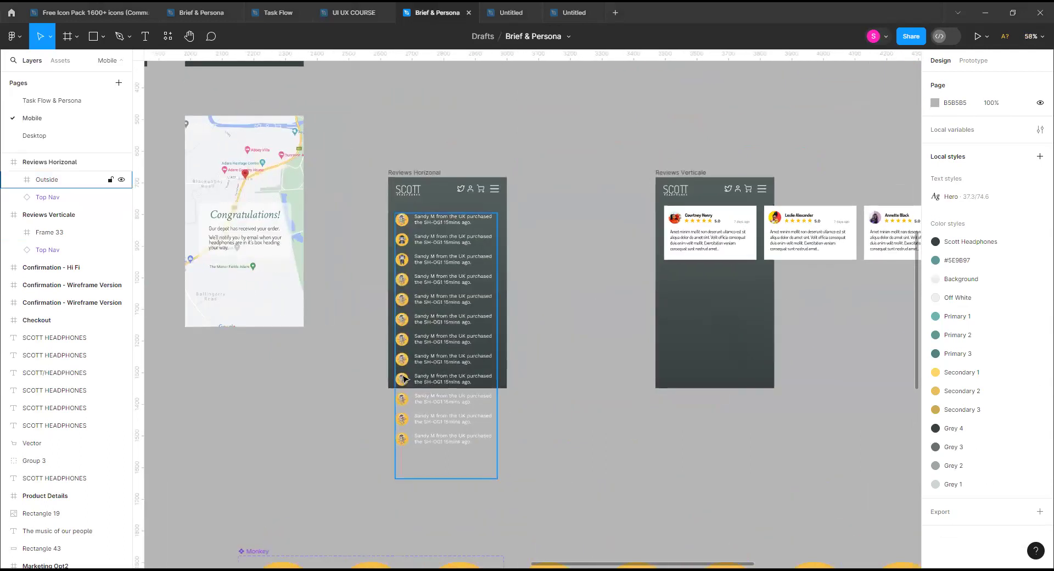
# Shorten the Outside frame holding the purchase list in Reviews Horizonal to a height of about 799.
pyautogui.click(440, 477)
pyautogui.moveTo(440, 479)
pyautogui.mouseDown()
pyautogui.moveTo(433, 365)
pyautogui.moveTo(427, 466)
pyautogui.mouseUp()
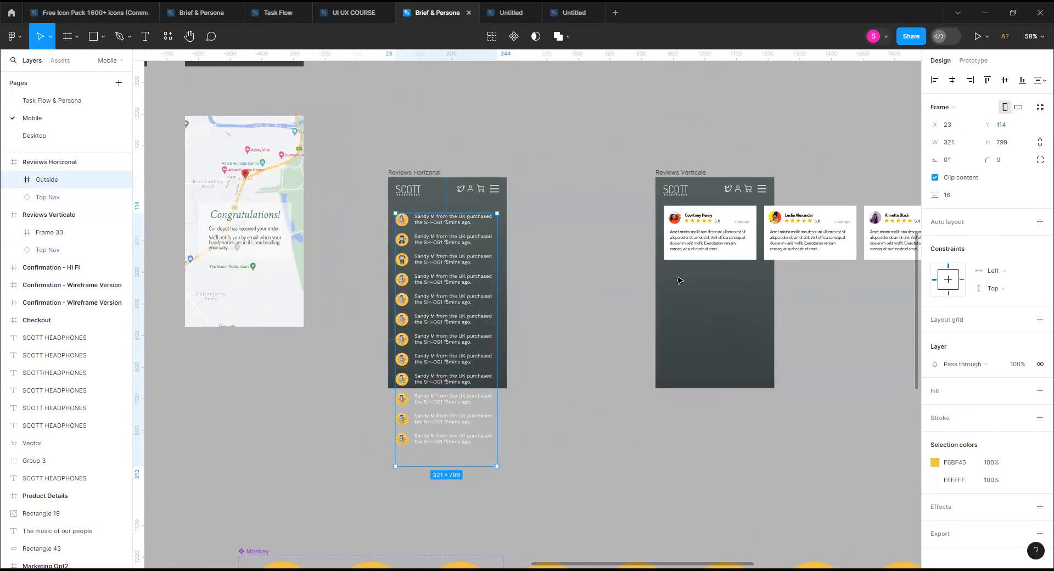
pyautogui.click(800, 203)
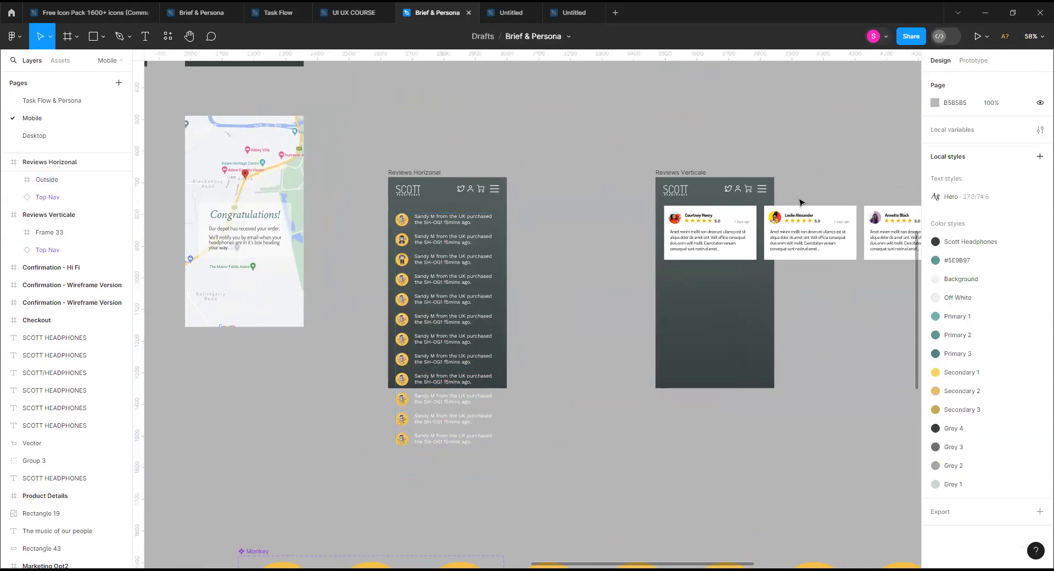
# Narrow the review cards frame in Reviews Verticale to a width of 348, and widen it to about 1279 around all the cards.
pyautogui.click(812, 231)
pyautogui.hscroll(5, 870, 353)
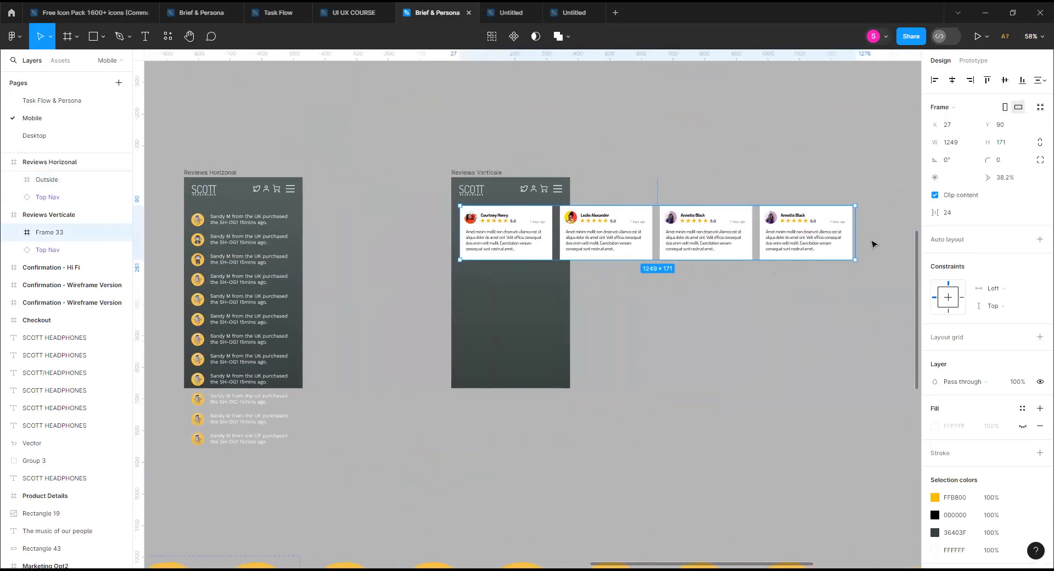
pyautogui.moveTo(855, 230); pyautogui.dragTo(569, 249)
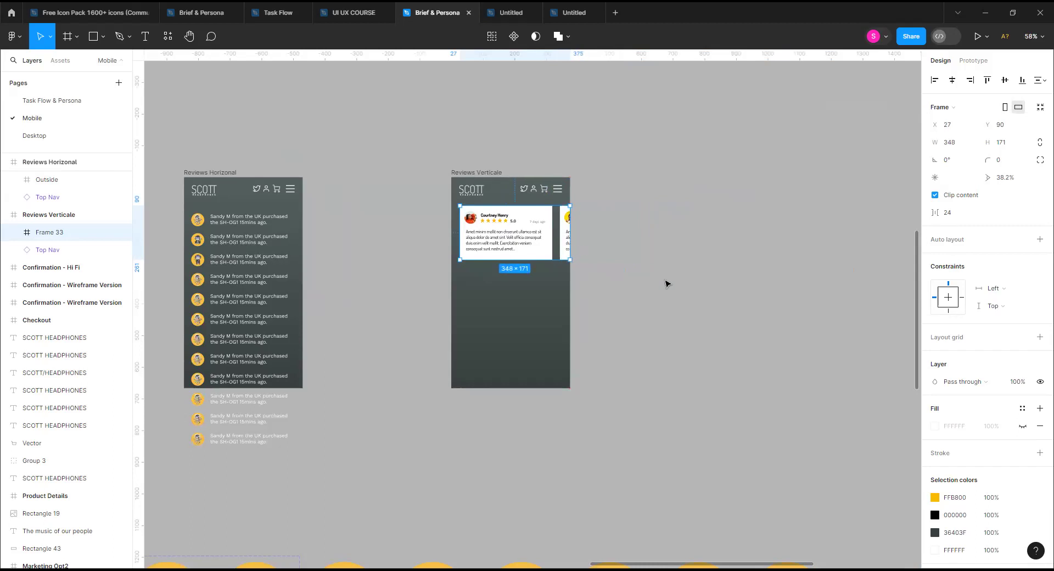
pyautogui.moveTo(570, 227); pyautogui.dragTo(865, 221)
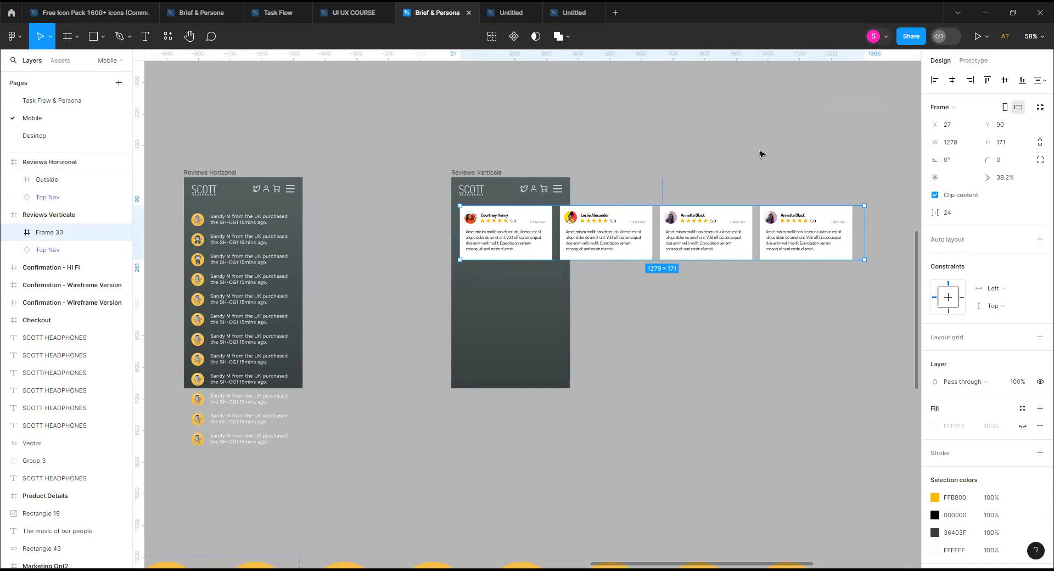
# Switch back to the Untitled wireframe file and move the TITLE frame to about X 156, Y 538.
pyautogui.click(571, 12)
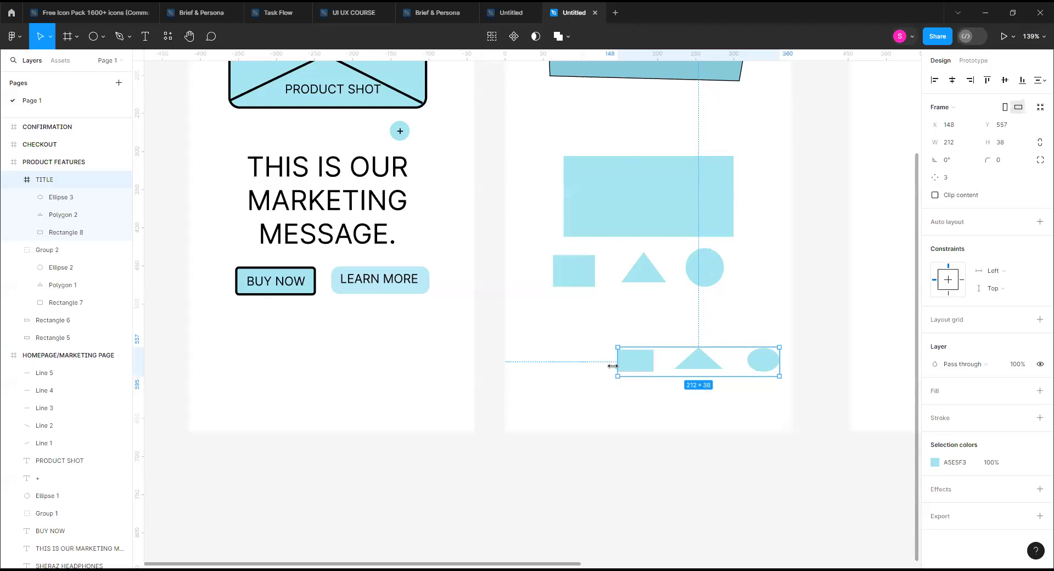
pyautogui.moveTo(656, 369)
pyautogui.mouseDown()
pyautogui.moveTo(664, 308)
pyautogui.moveTo(661, 355)
pyautogui.mouseUp()
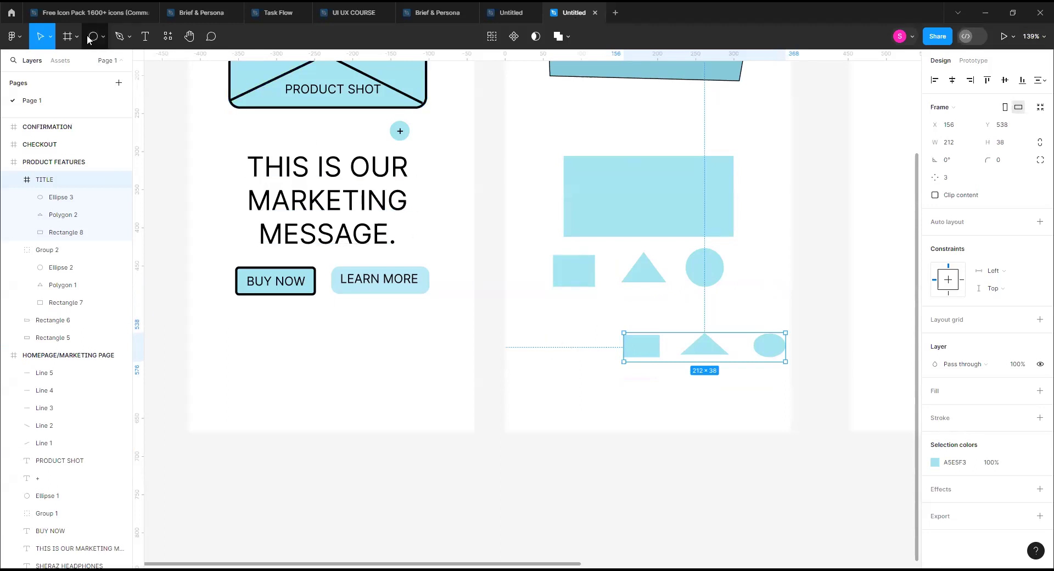
# Add the brand text SHERAZ beside the TITLE frame in the lower part of the PRODUCT FEATURES screen.
pyautogui.click(151, 32)
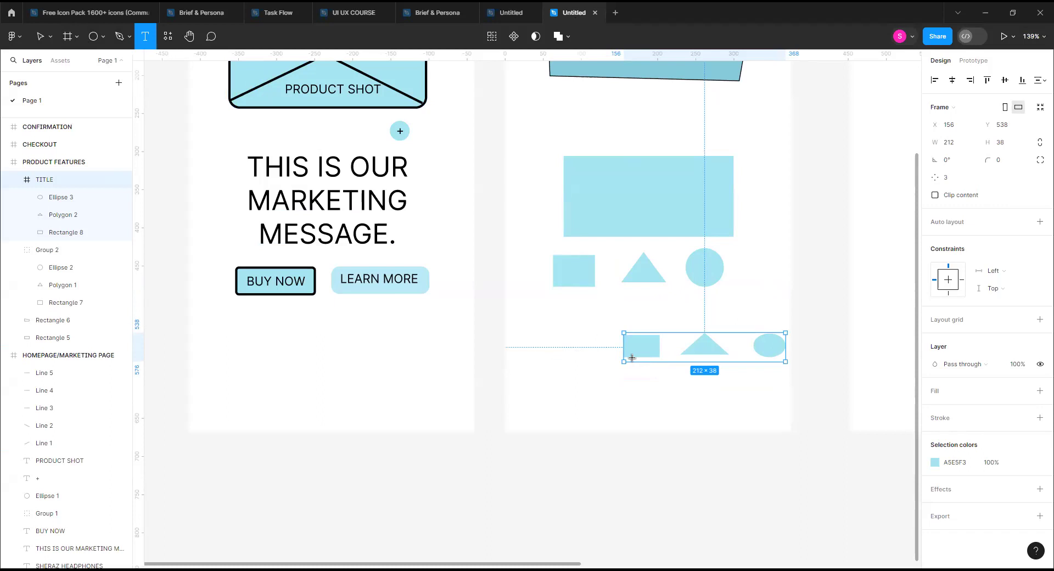
pyautogui.click(524, 344)
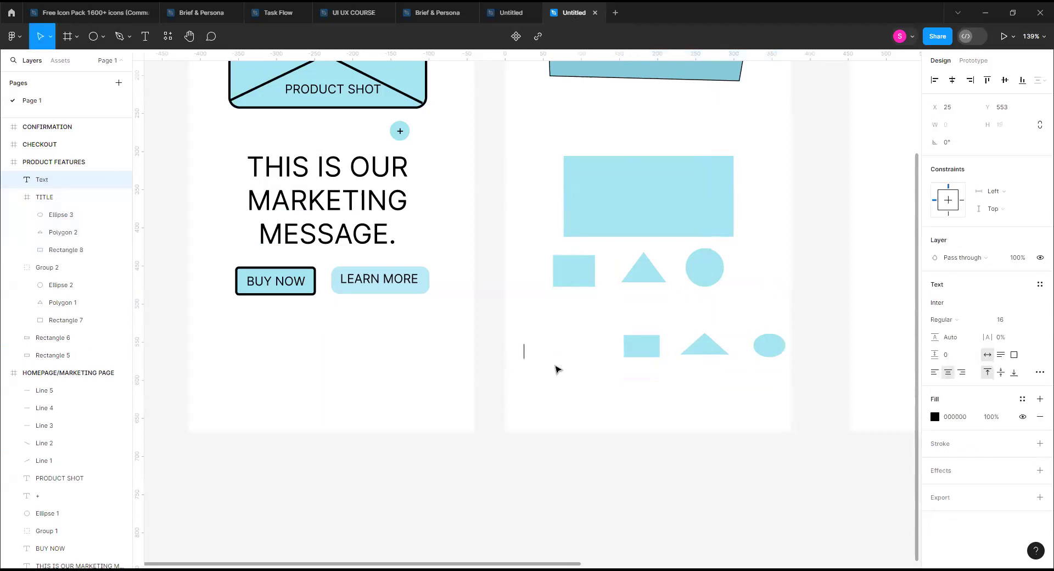
pyautogui.write('SHERAZ')
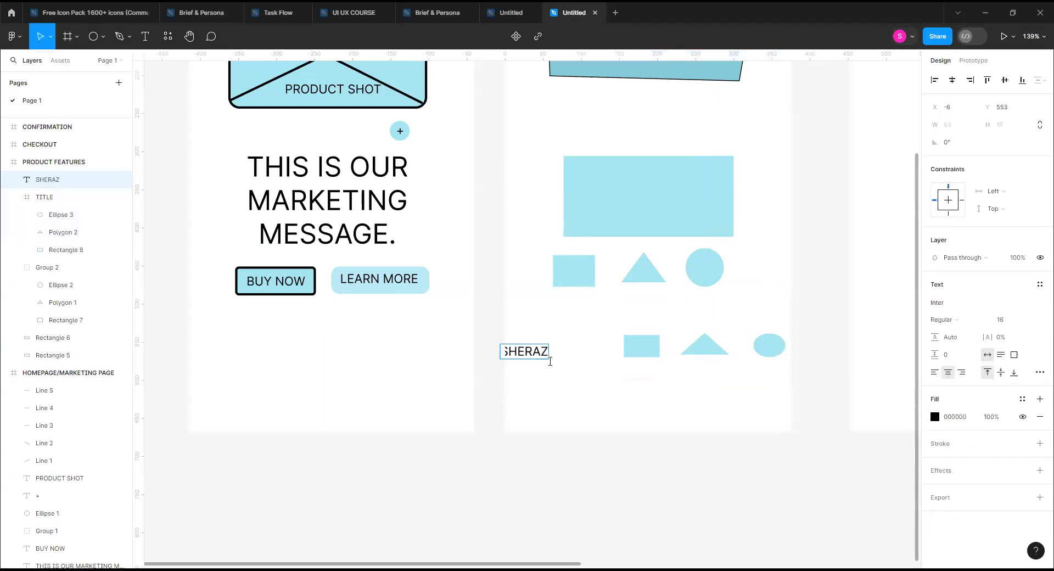
pyautogui.press('Escape')
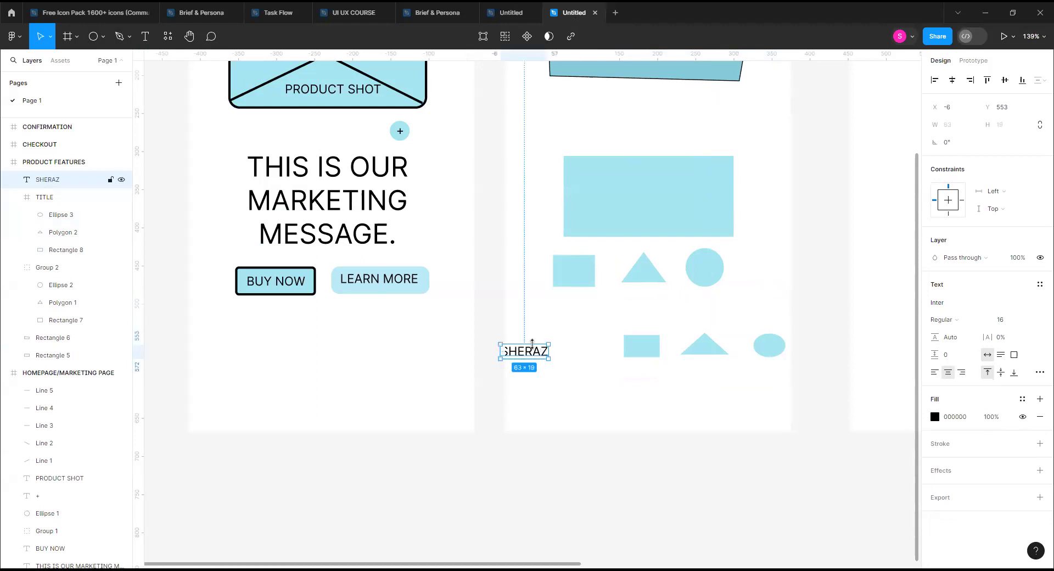
# Line up the SHERAZ text and the TITLE frame in one row lower on the screen, and wrap both in a new frame.
pyautogui.moveTo(537, 355); pyautogui.dragTo(560, 396)
pyautogui.moveTo(664, 343); pyautogui.dragTo(644, 388)
pyautogui.moveTo(508, 360); pyautogui.dragTo(775, 424)
pyautogui.rightClick(712, 392)
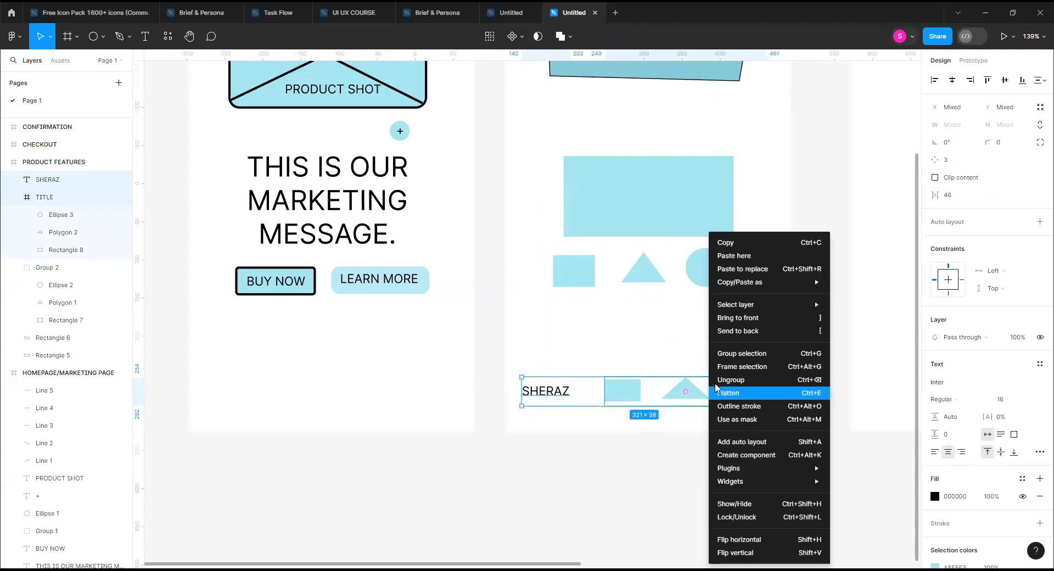
pyautogui.click(728, 366)
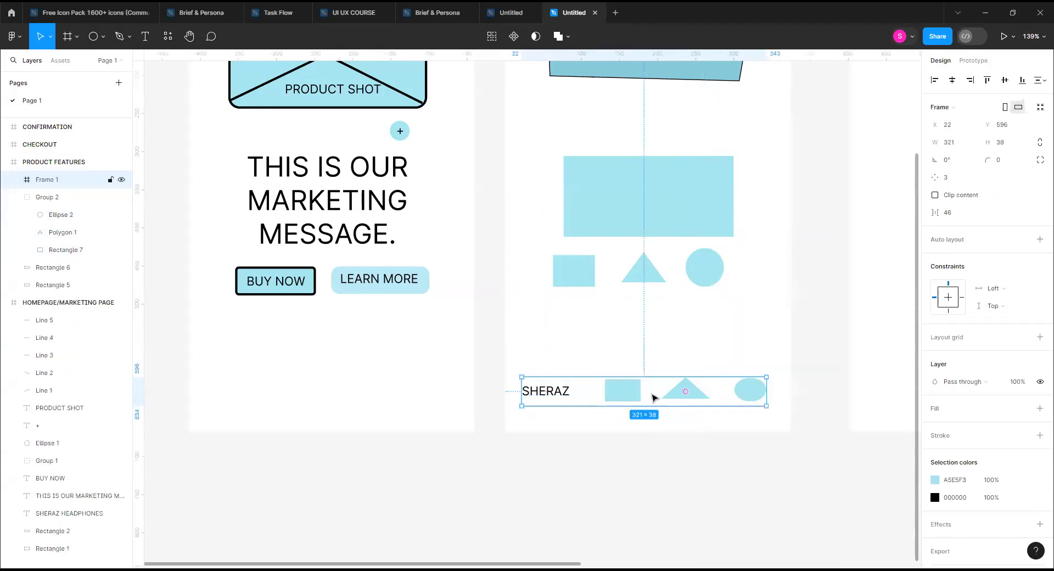
# Shift the nested TITLE frame closer to the SHERAZ text at X 101, and place the outer frame at about X 21, Y 520.
pyautogui.moveTo(654, 396)
pyautogui.mouseDown()
pyautogui.moveTo(681, 380)
pyautogui.moveTo(669, 376)
pyautogui.moveTo(668, 393)
pyautogui.mouseUp()
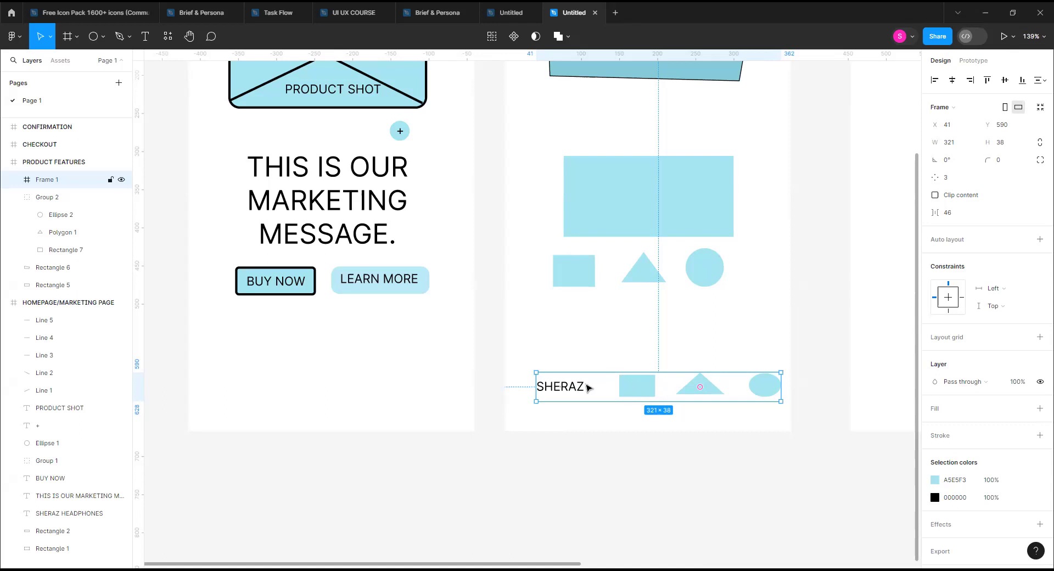
pyautogui.click(636, 386)
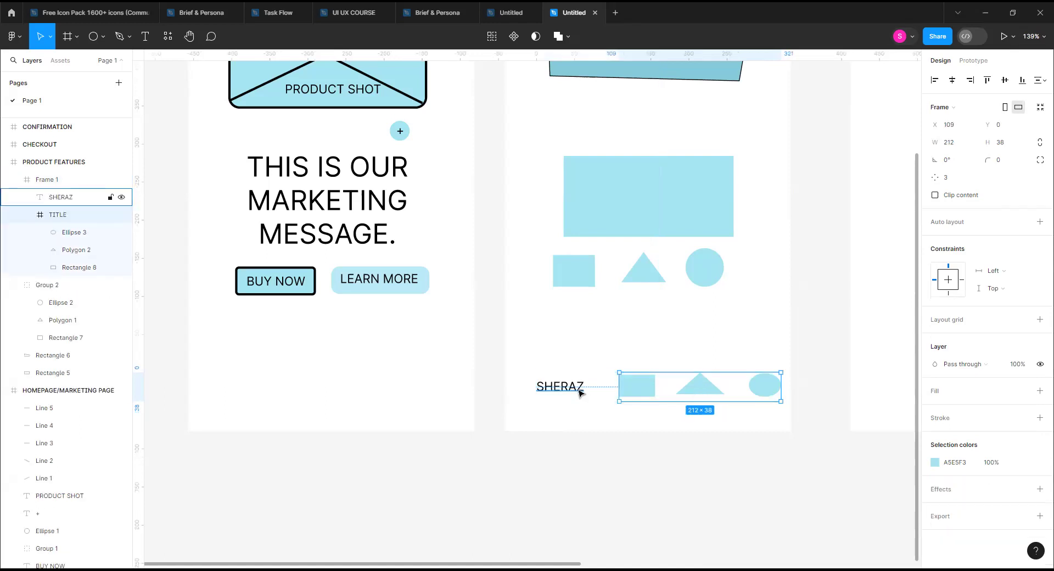
pyautogui.moveTo(684, 383)
pyautogui.mouseDown()
pyautogui.moveTo(643, 335)
pyautogui.moveTo(673, 389)
pyautogui.mouseUp()
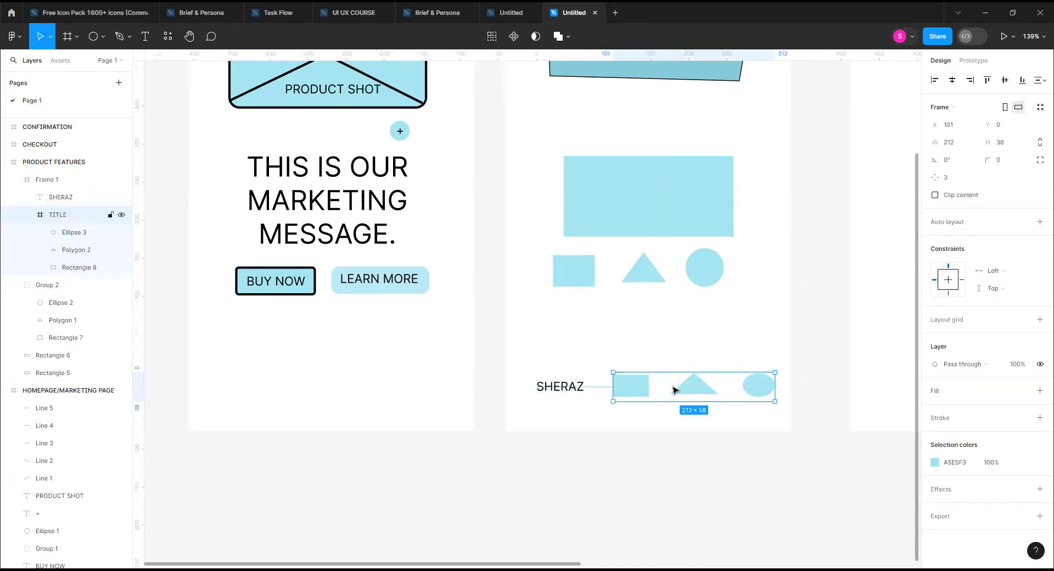
pyautogui.click(616, 426)
pyautogui.click(586, 403)
pyautogui.moveTo(586, 405); pyautogui.dragTo(569, 352)
# Lower the dark four-sided shape and move the SHERAZ frame to the head of the PRODUCT FEATURES screen at about X 27, Y 23.
pyautogui.scroll(4, 645, 417)
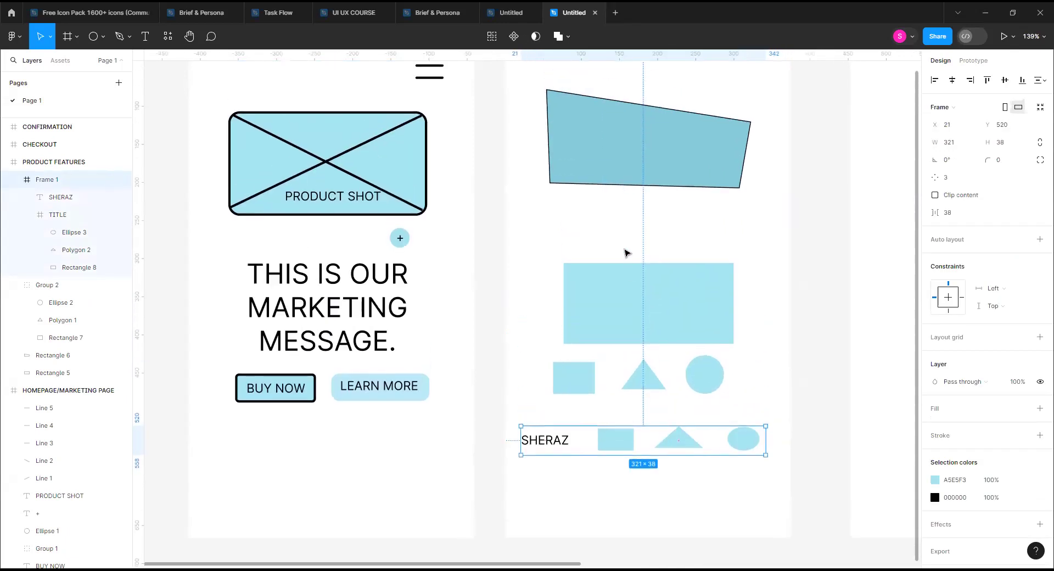
pyautogui.moveTo(612, 169); pyautogui.dragTo(612, 233)
pyautogui.moveTo(629, 427); pyautogui.dragTo(627, 99)
pyautogui.scroll(4, 673, 157)
pyautogui.moveTo(677, 199); pyautogui.dragTo(680, 181)
# Narrow the SHERAZ header frame to a width of about 157 and examine the shapes lying beyond its edge.
pyautogui.moveTo(754, 170); pyautogui.dragTo(629, 170)
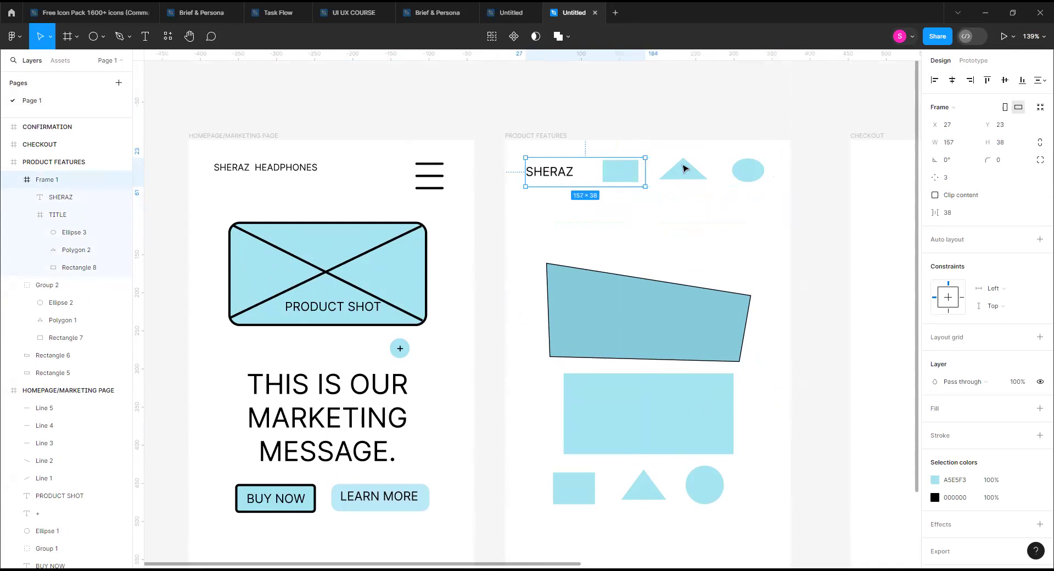
pyautogui.rightClick(753, 176)
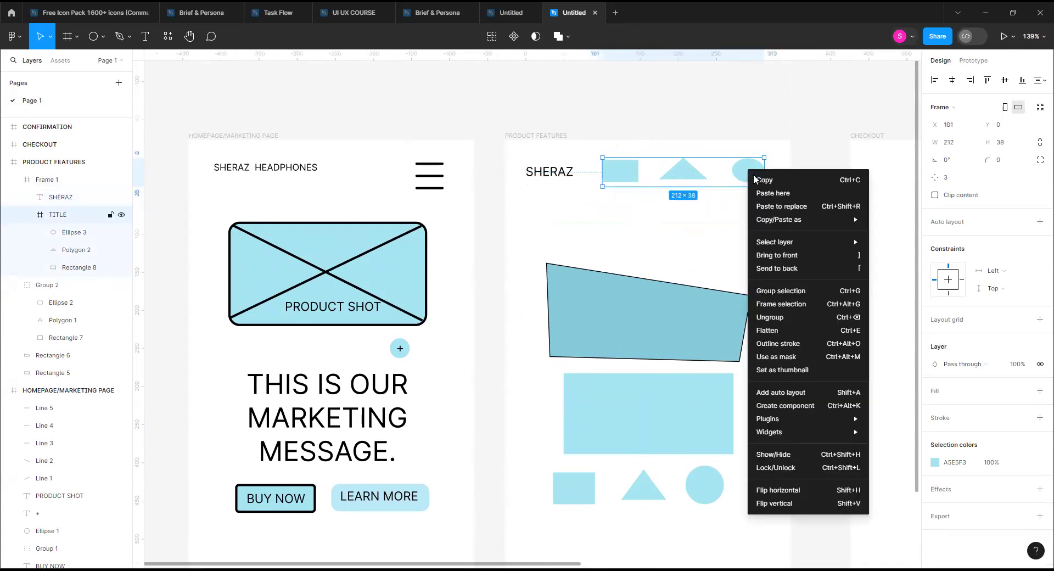
pyautogui.click(708, 168)
pyautogui.click(677, 222)
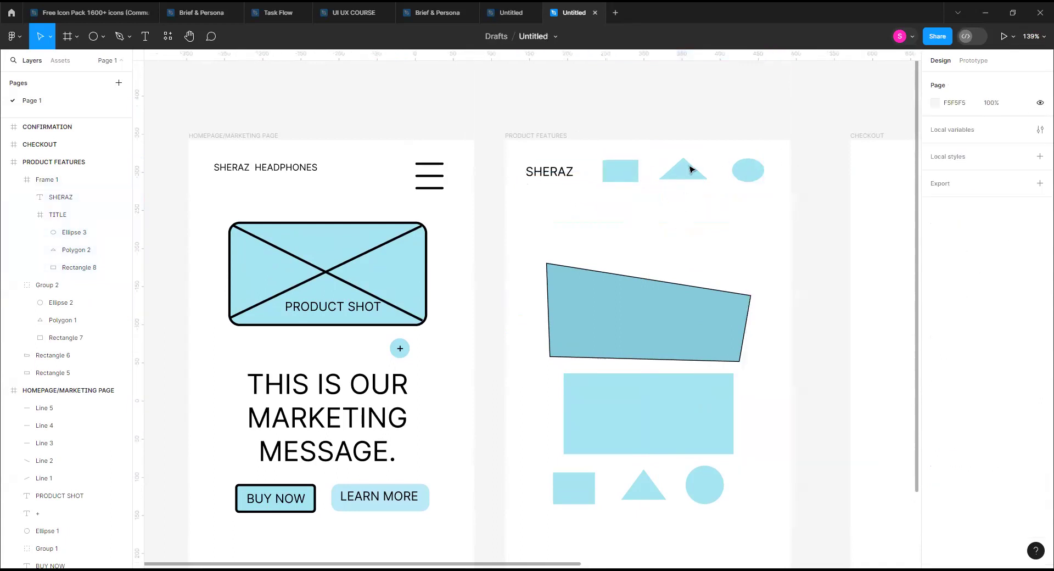
pyautogui.click(584, 185)
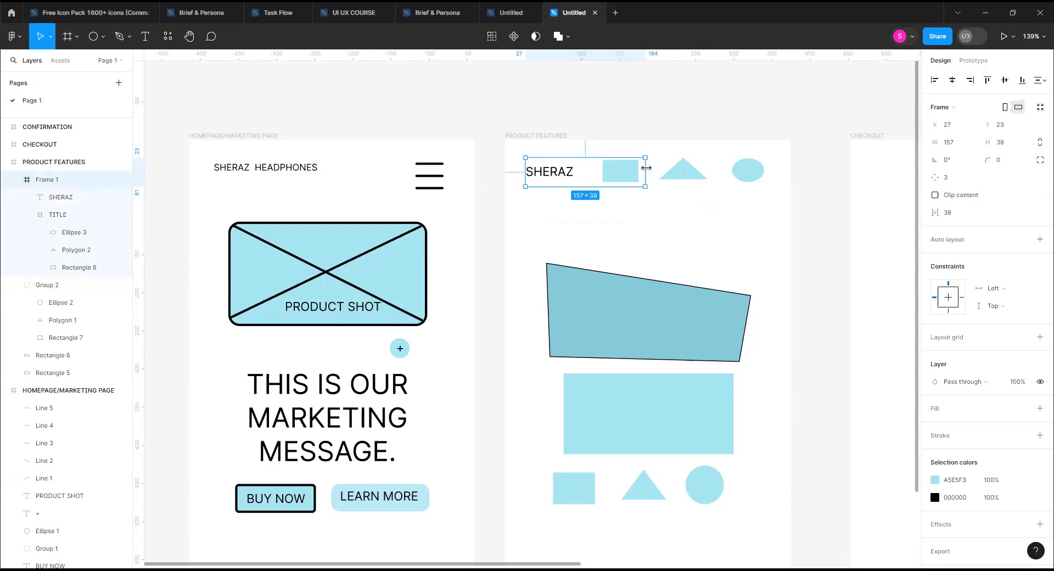
# Try horizontal auto layout with centred alignment on the SHERAZ header frame, and remove it.
pyautogui.click(1038, 243)
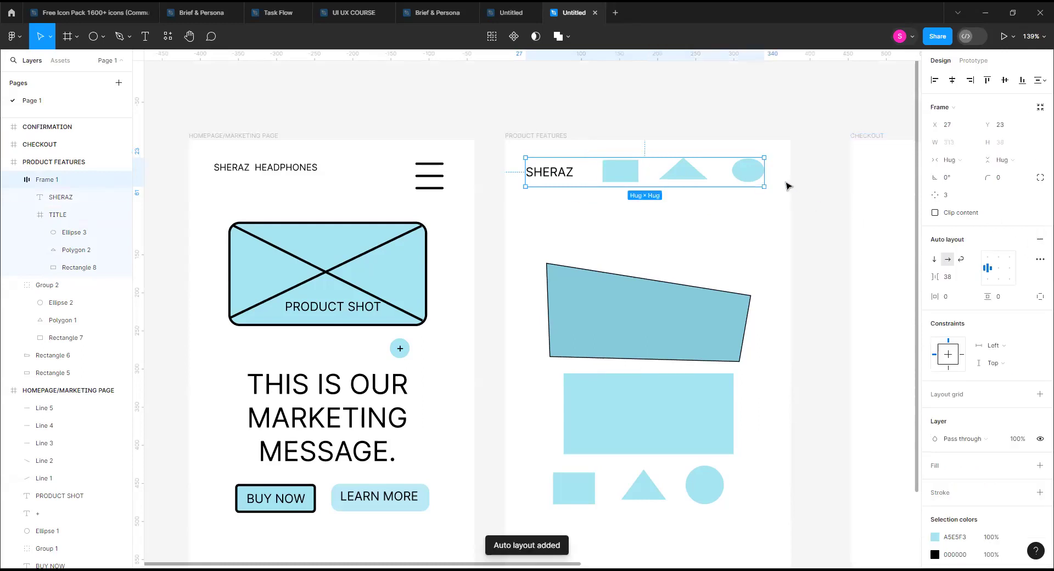
pyautogui.moveTo(763, 173)
pyautogui.mouseDown()
pyautogui.moveTo(676, 171)
pyautogui.moveTo(767, 170)
pyautogui.moveTo(758, 170)
pyautogui.mouseUp()
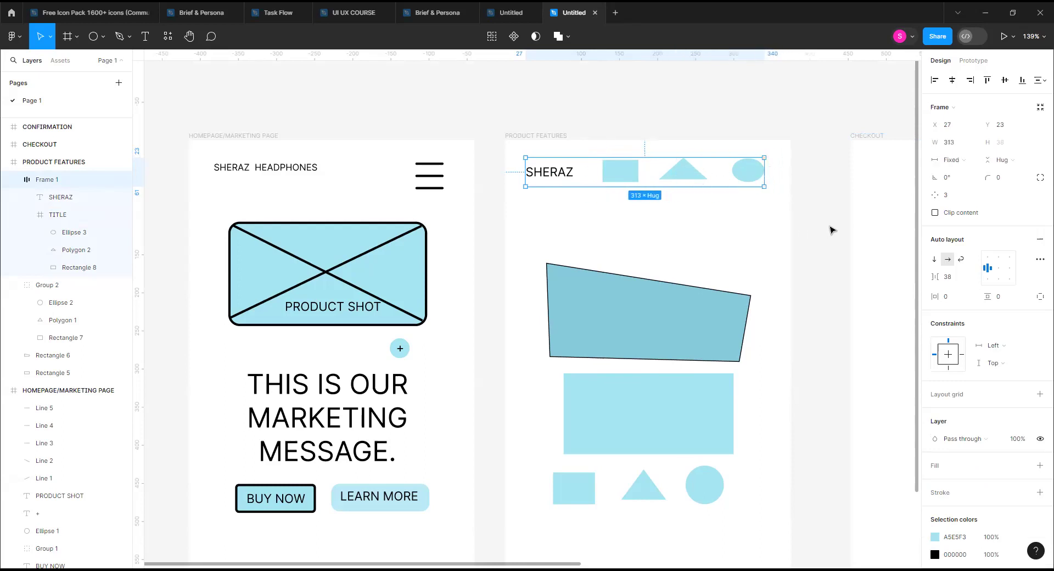
pyautogui.click(998, 268)
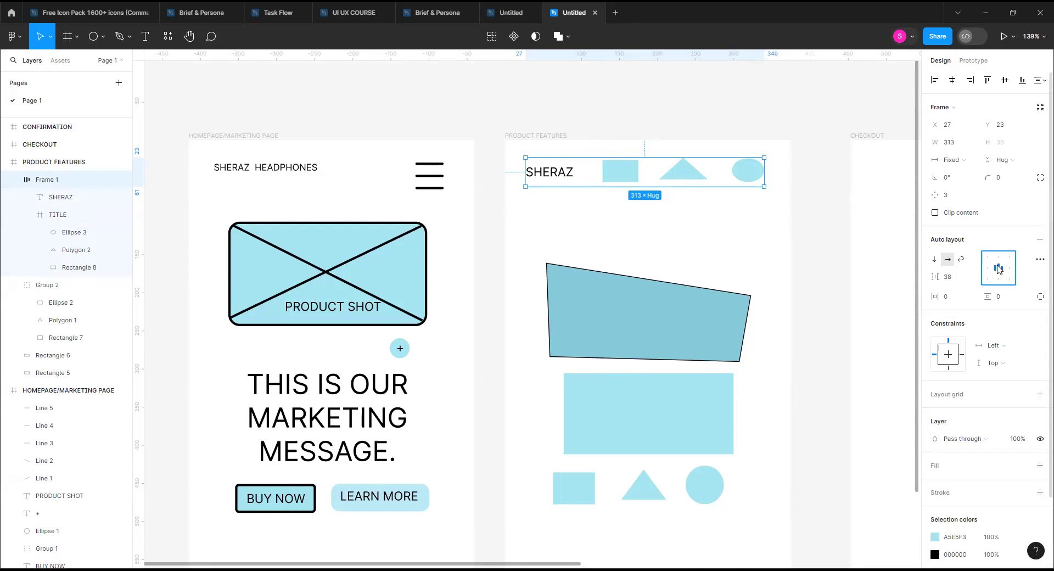
pyautogui.click(1040, 240)
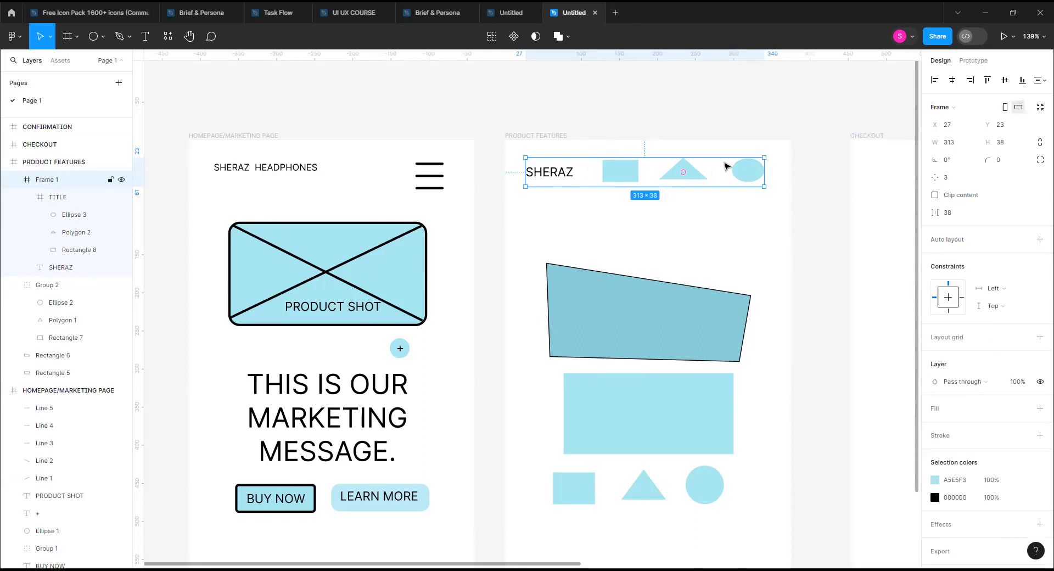
# Move the SHERAZ header frame down to about X 31, Y 57.
pyautogui.moveTo(702, 174); pyautogui.dragTo(703, 200)
pyautogui.scroll(-1, 722, 266)
pyautogui.scroll(-1, 723, 265)
pyautogui.scroll(-1, 723, 266)
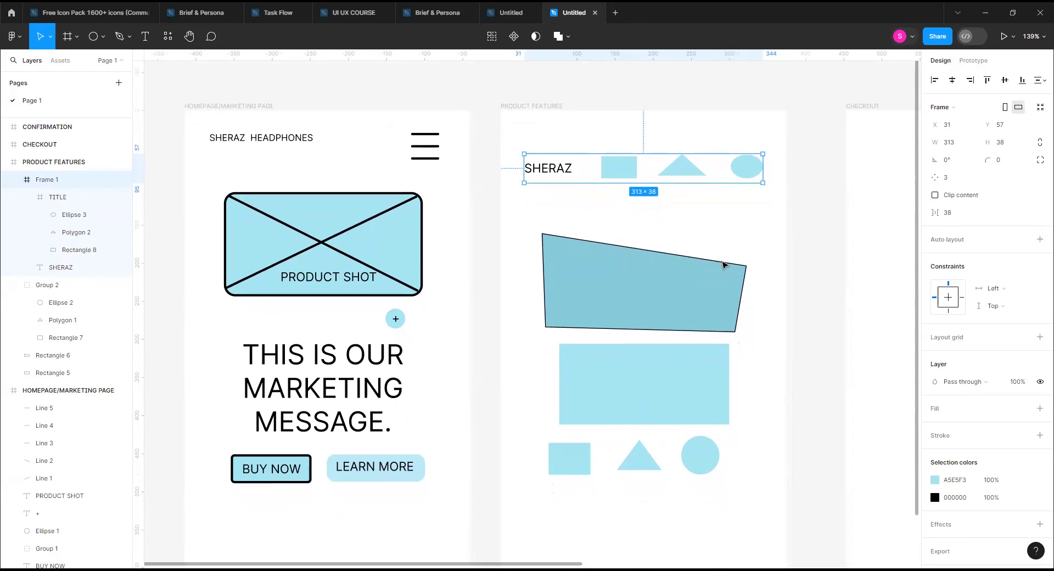
# Narrow the group of three shapes slightly, and reduce the SHERAZ frame's width to about 280 to compare how their contents respond.
pyautogui.scroll(-5, 722, 266)
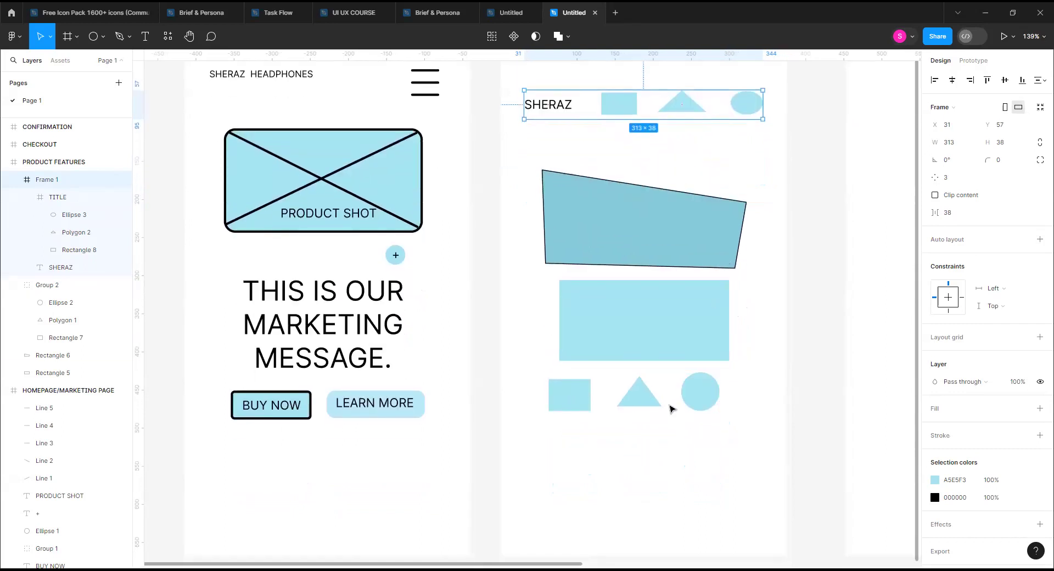
pyautogui.click(676, 405)
pyautogui.click(684, 403)
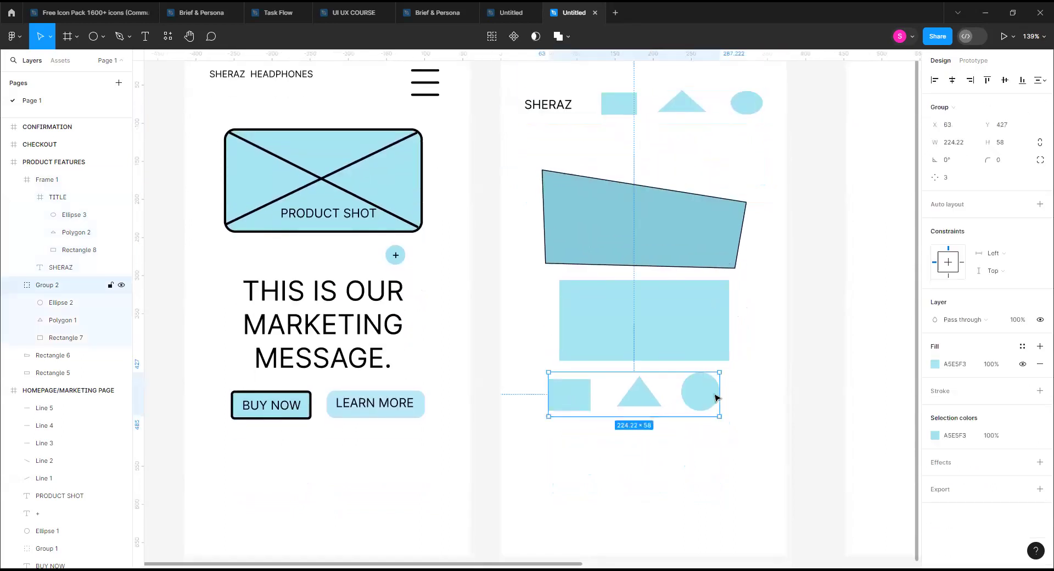
pyautogui.moveTo(720, 393)
pyautogui.mouseDown()
pyautogui.moveTo(577, 399)
pyautogui.moveTo(779, 404)
pyautogui.moveTo(635, 406)
pyautogui.moveTo(706, 404)
pyautogui.mouseUp()
pyautogui.click(696, 116)
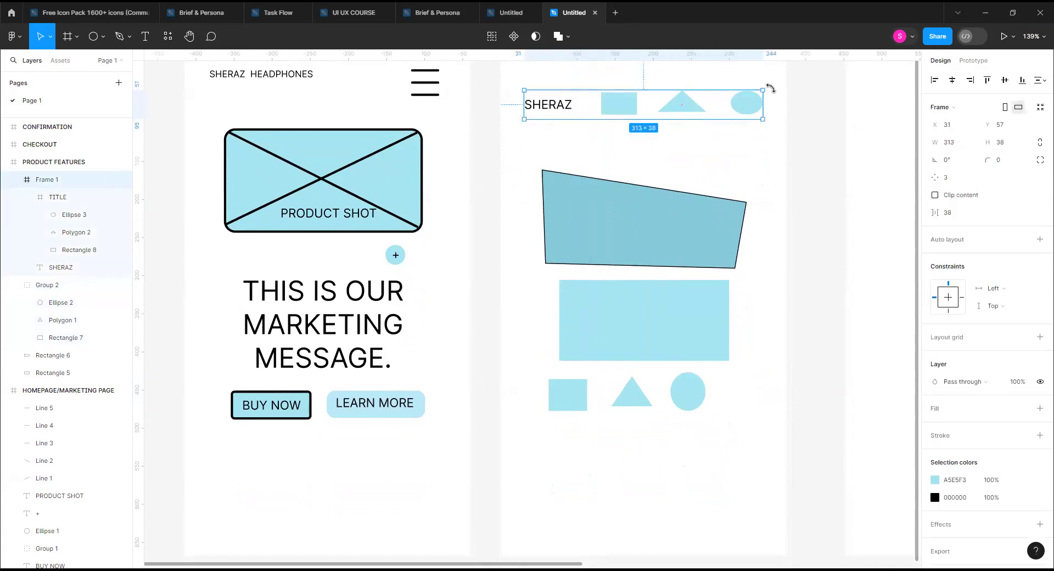
pyautogui.moveTo(760, 103); pyautogui.dragTo(740, 140)
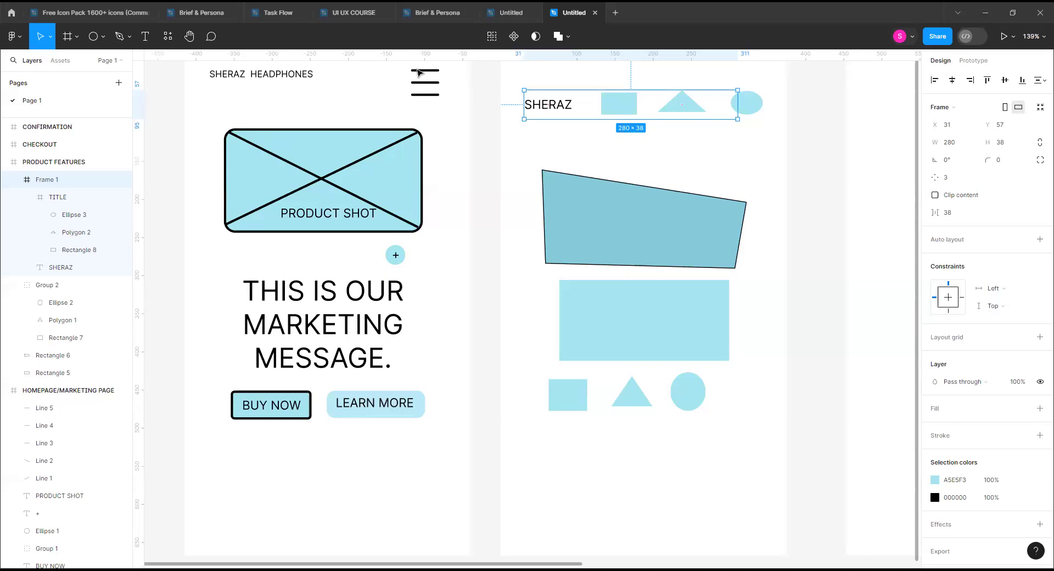
pyautogui.scroll(-5, 522, 231)
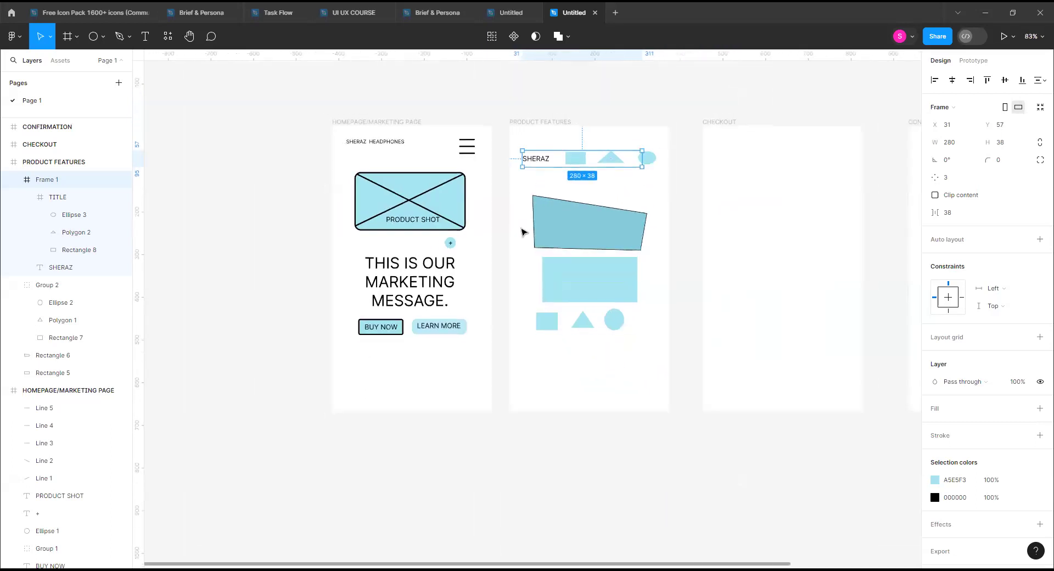
pyautogui.scroll(1, 522, 231)
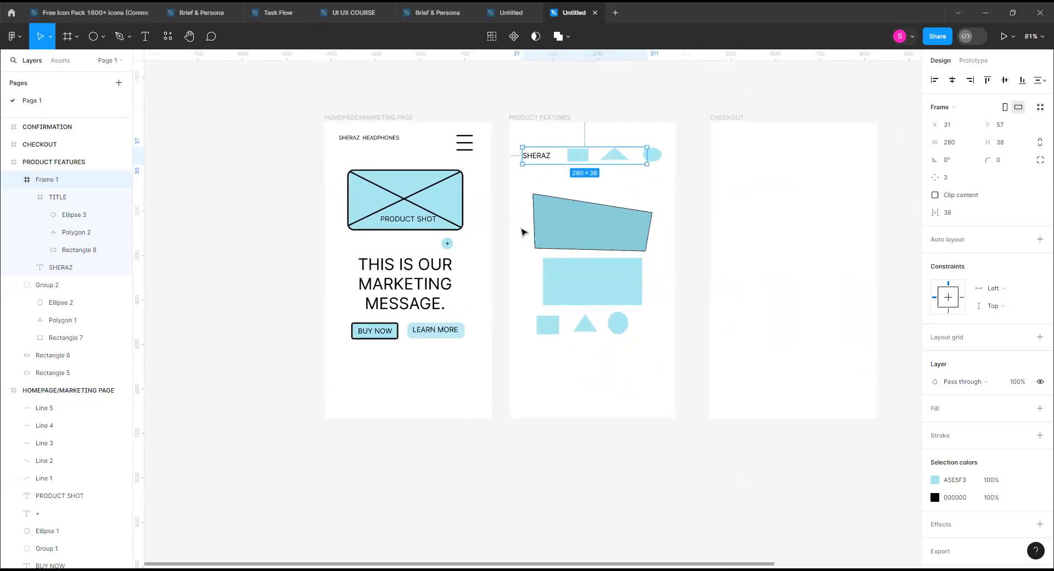
pyautogui.scroll(1, 522, 232)
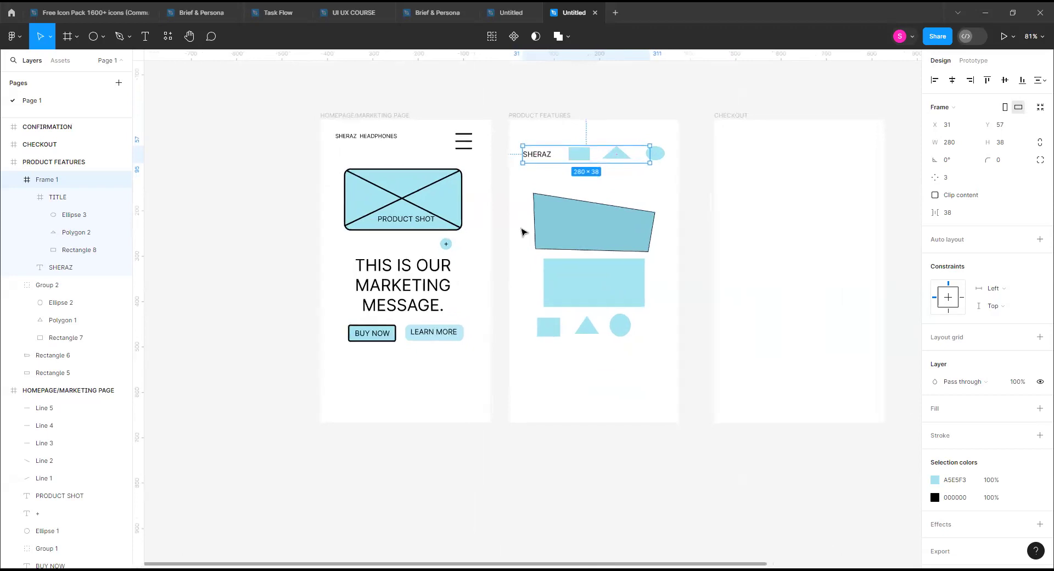
pyautogui.hscroll(-1, 521, 233)
pyautogui.hscroll(-2, 523, 233)
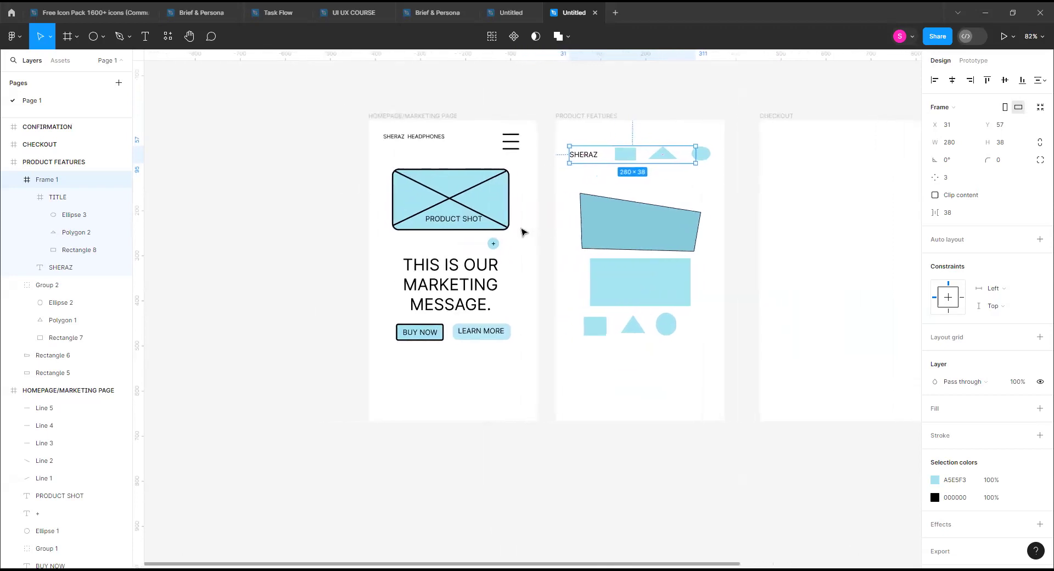
pyautogui.hscroll(1, 521, 232)
pyautogui.hscroll(1, 522, 232)
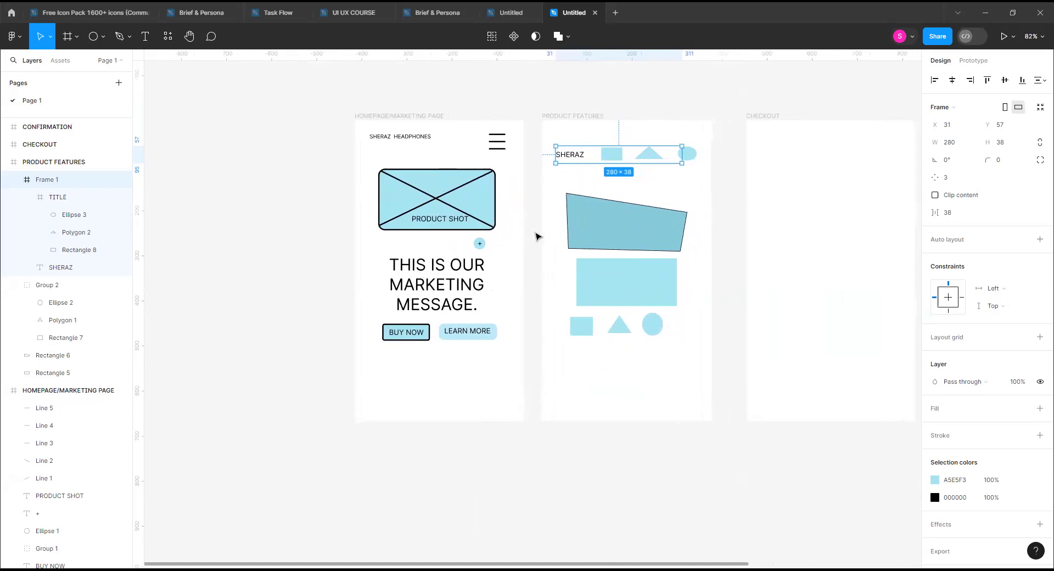
pyautogui.hscroll(1, 471, 219)
pyautogui.hscroll(-1, 471, 219)
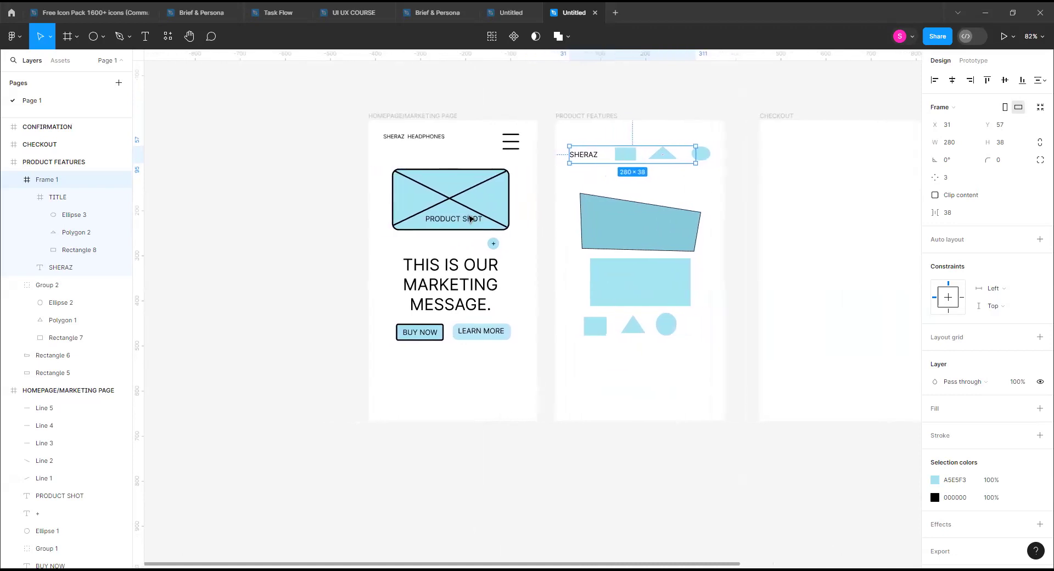
pyautogui.hscroll(1, 470, 219)
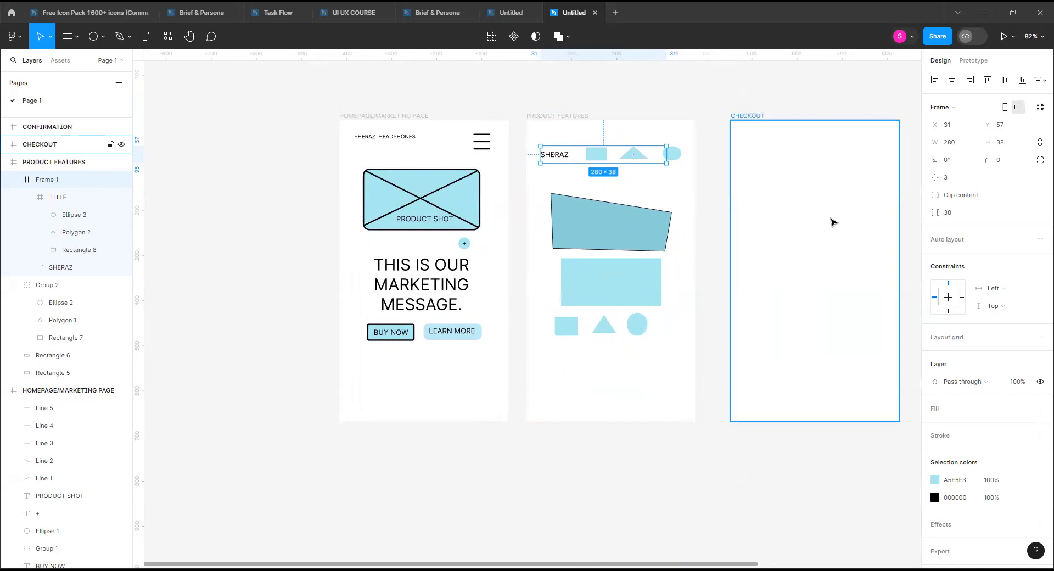
# Review the four wireframe frames side by side, from HOMEPAGE/MARKETING PAGE to the empty CHECKOUT and CONFIRMATION frames.
pyautogui.hscroll(2, 819, 223)
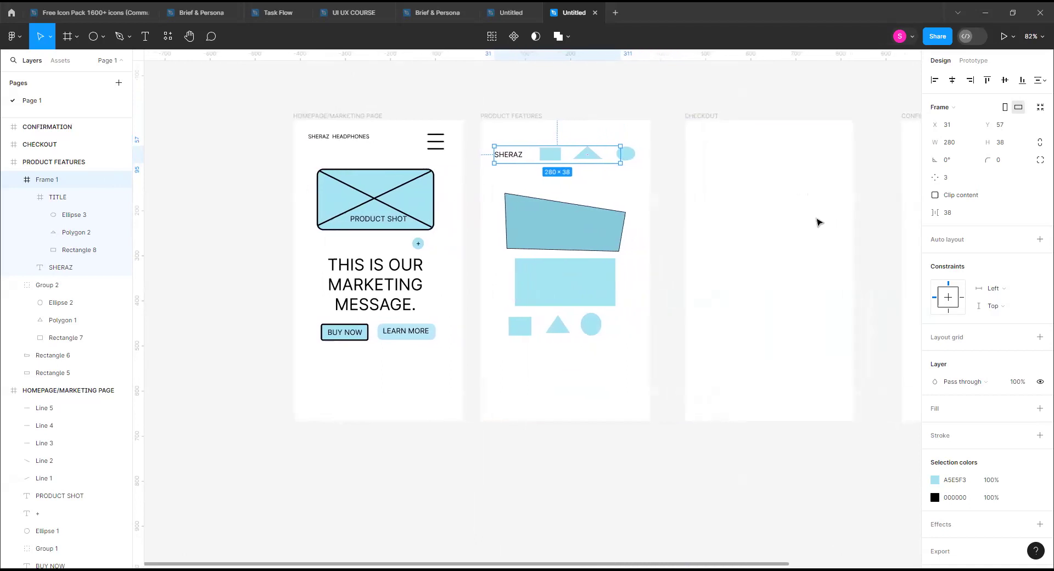
pyautogui.hscroll(4, 819, 222)
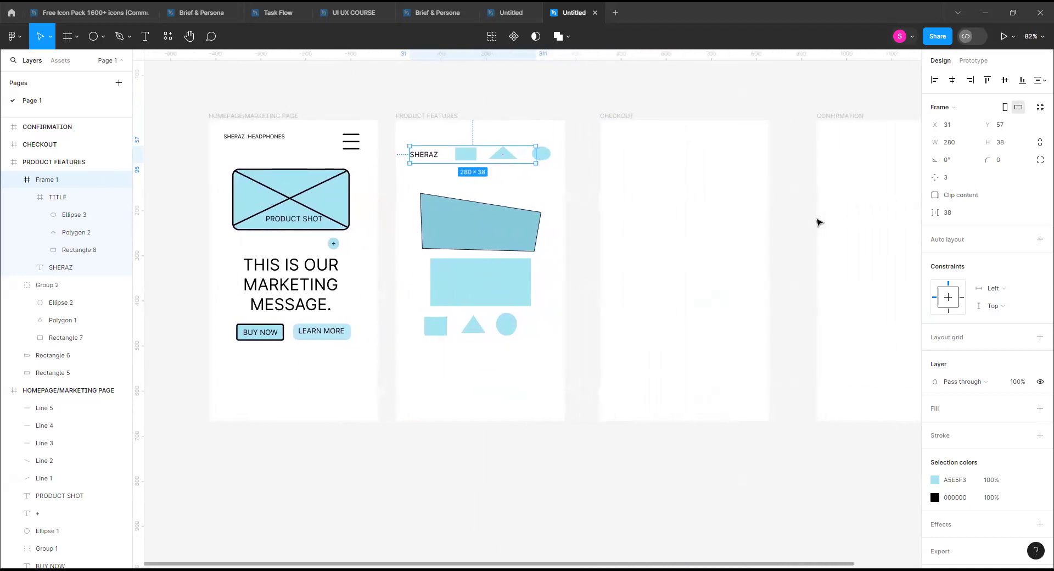
pyautogui.scroll(-2, 820, 223)
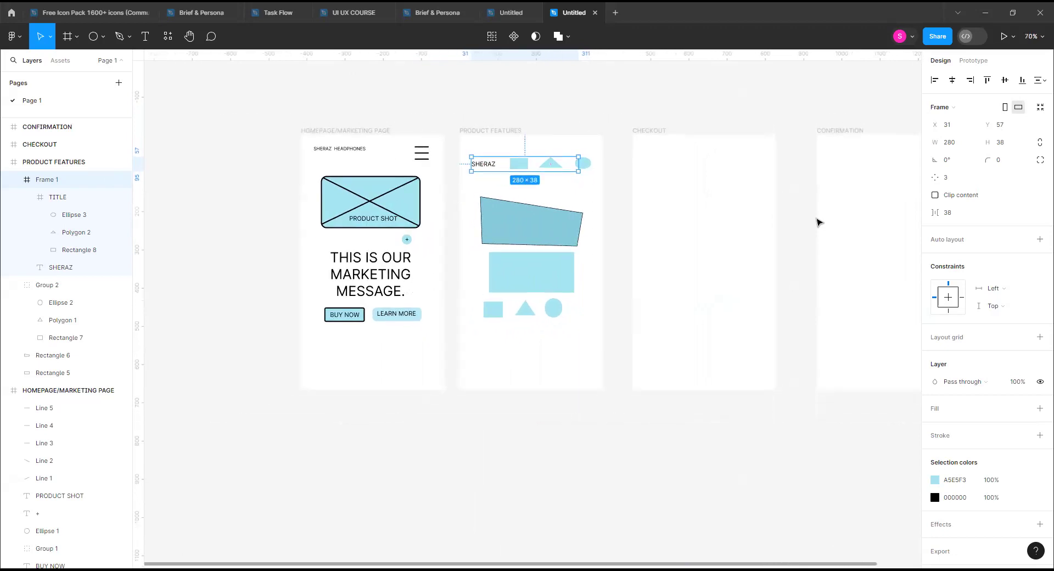
pyautogui.hscroll(2, 819, 222)
pyautogui.scroll(-2, 819, 222)
pyautogui.hscroll(2, 819, 222)
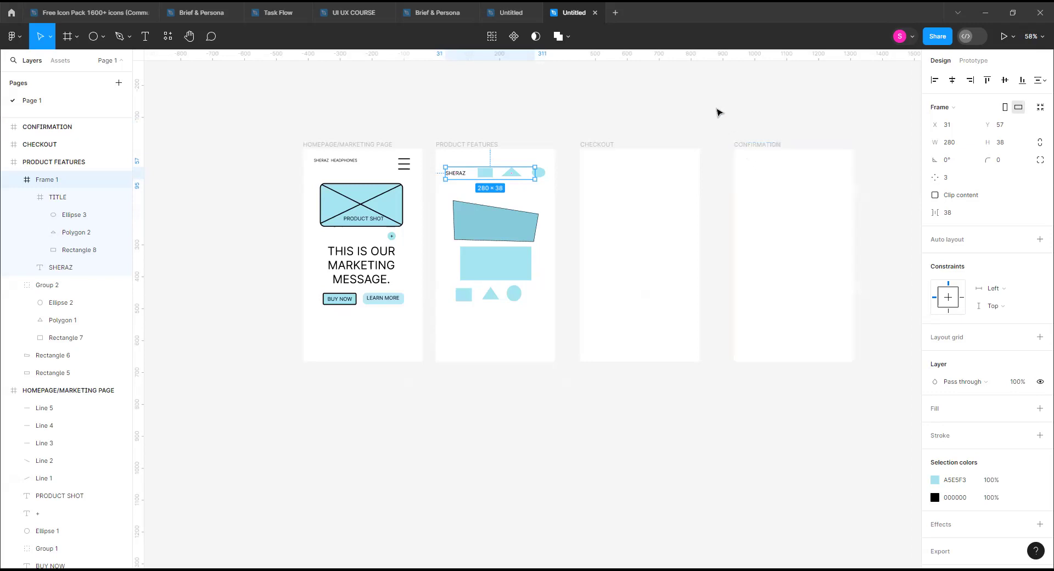
pyautogui.hscroll(-1, 719, 112)
pyautogui.hscroll(1, 719, 113)
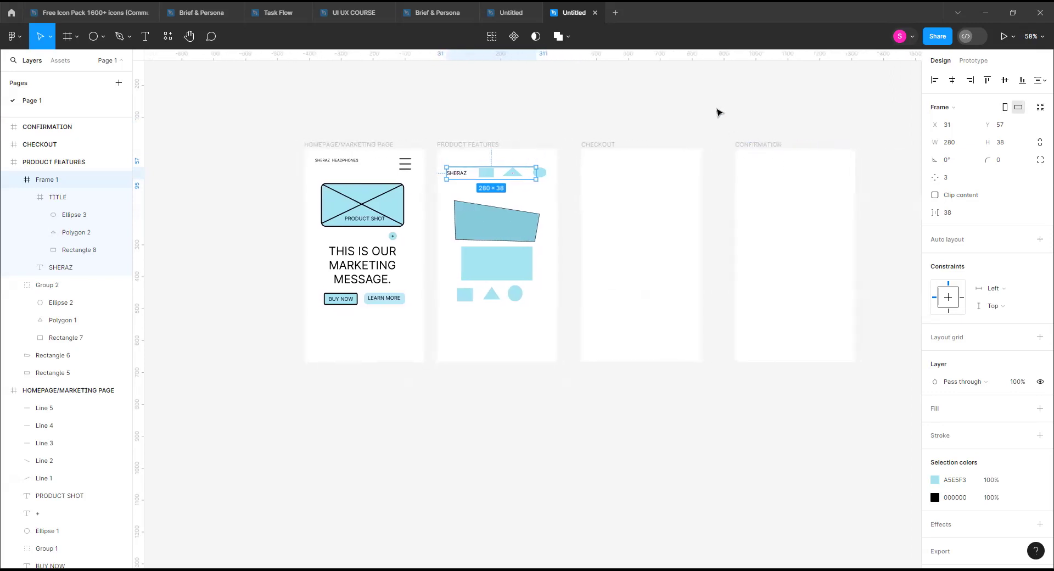
pyautogui.hscroll(-1, 719, 113)
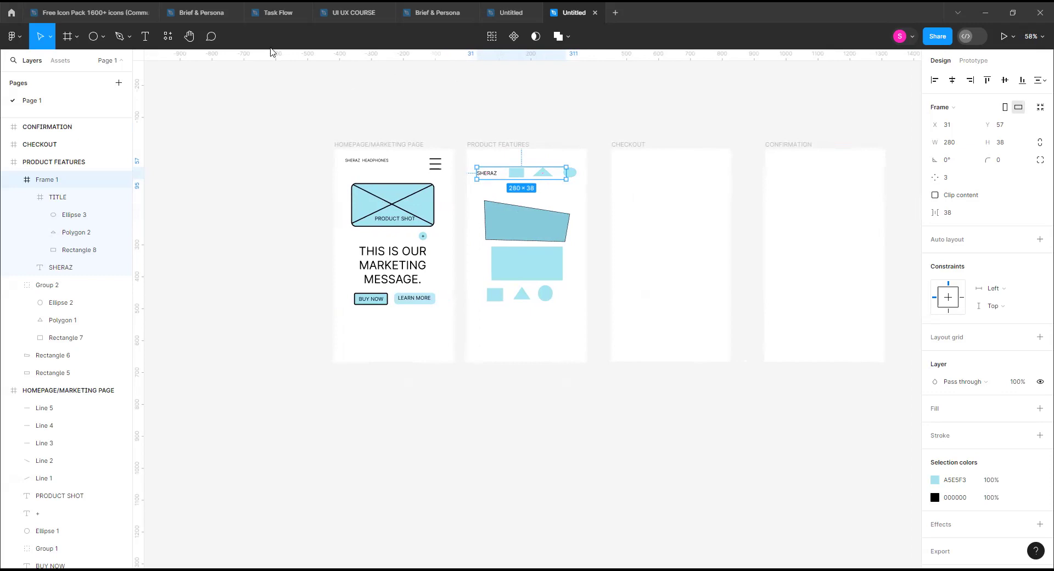
# Open the Wireframe Example file from the recent files and examine its Homepage, Product Details, Checkout and Confirmation screens.
pyautogui.click(9, 12)
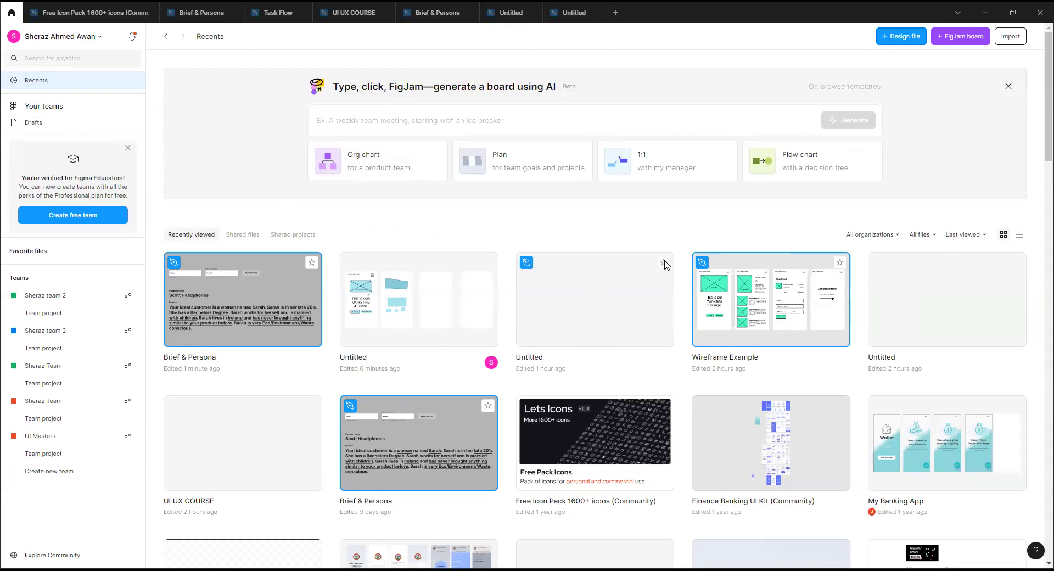
pyautogui.click(769, 300)
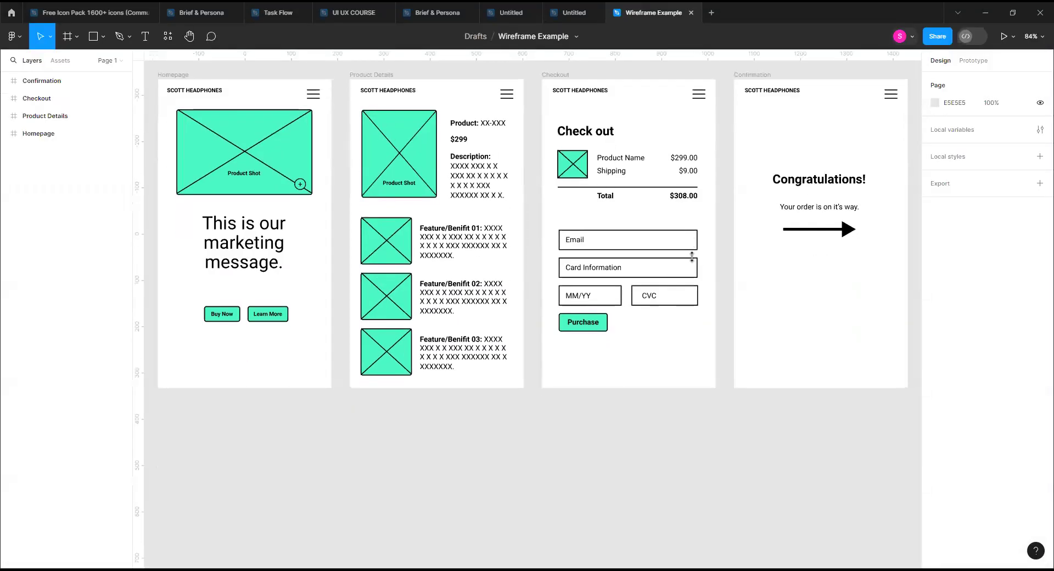
pyautogui.hscroll(1, 692, 257)
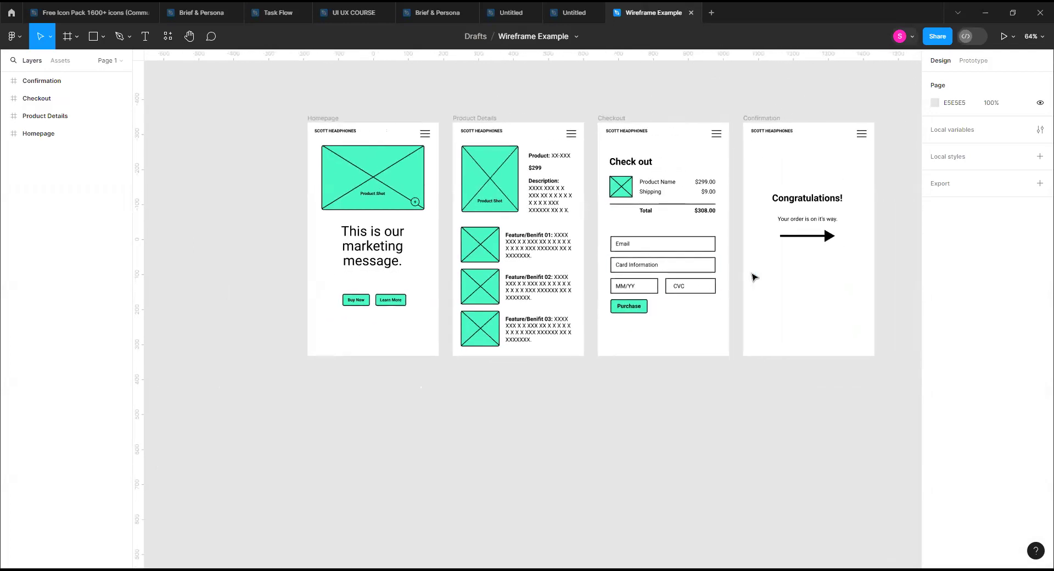
pyautogui.scroll(2, 754, 277)
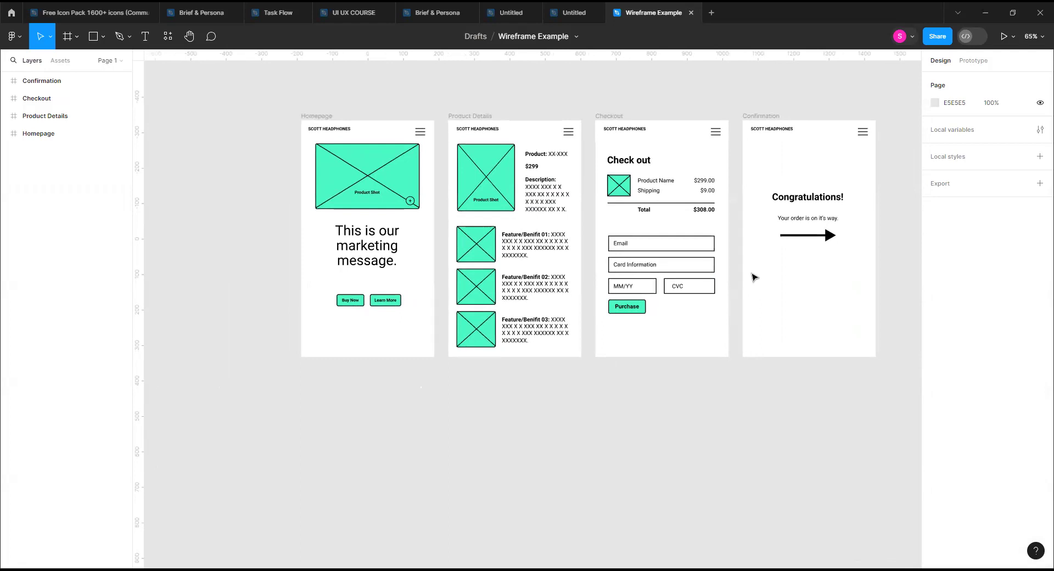
pyautogui.scroll(-2, 754, 277)
pyautogui.scroll(-1, 755, 278)
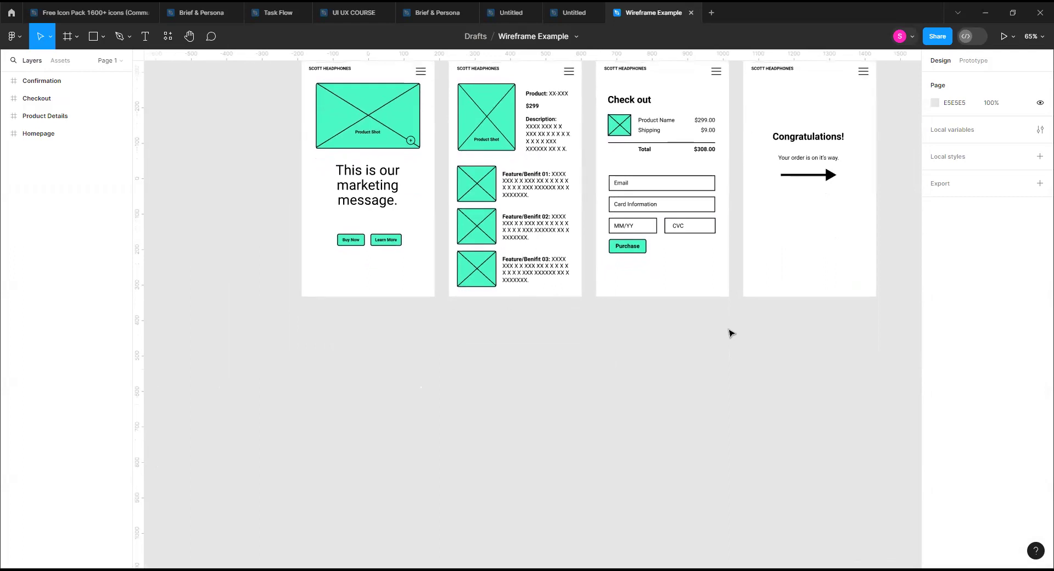
pyautogui.scroll(2, 731, 333)
pyautogui.hscroll(1, 732, 332)
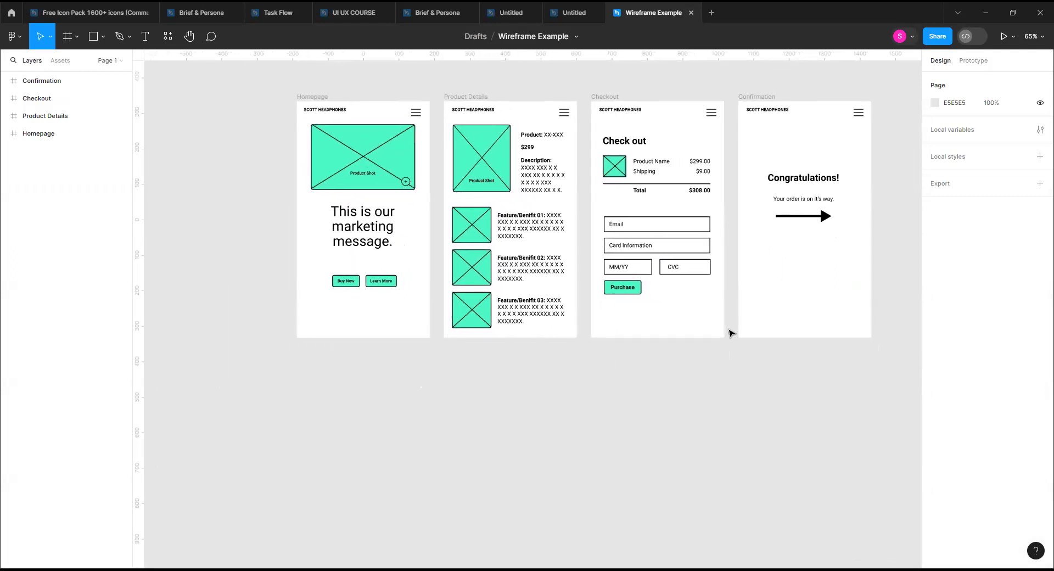